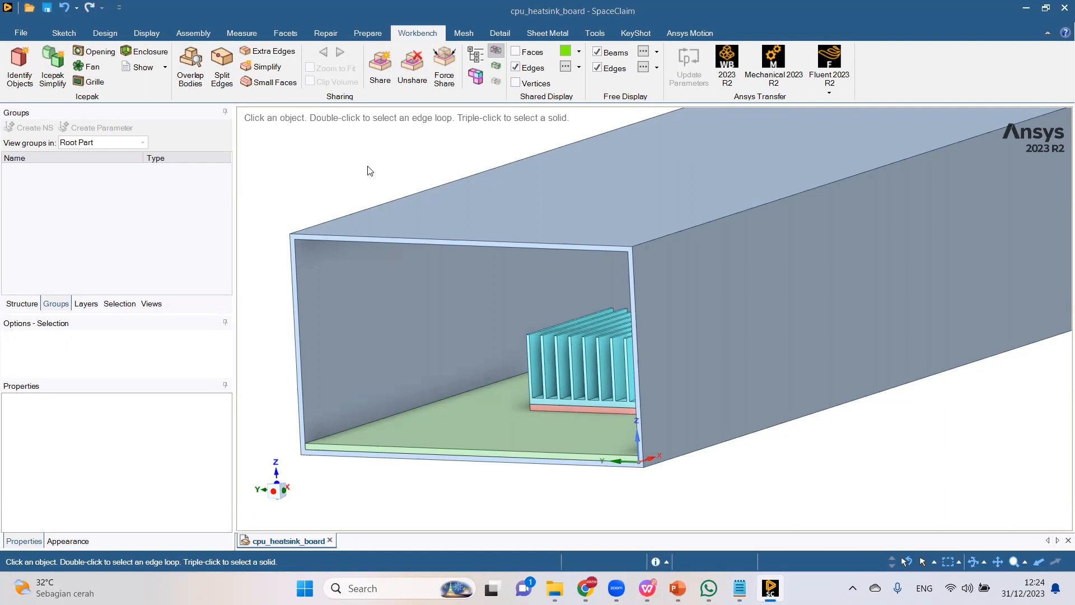
Show the model's component structure and examine the casing component that surrounds the board and heatsink.
middle_drag(641, 413, 665, 414)
click(588, 433)
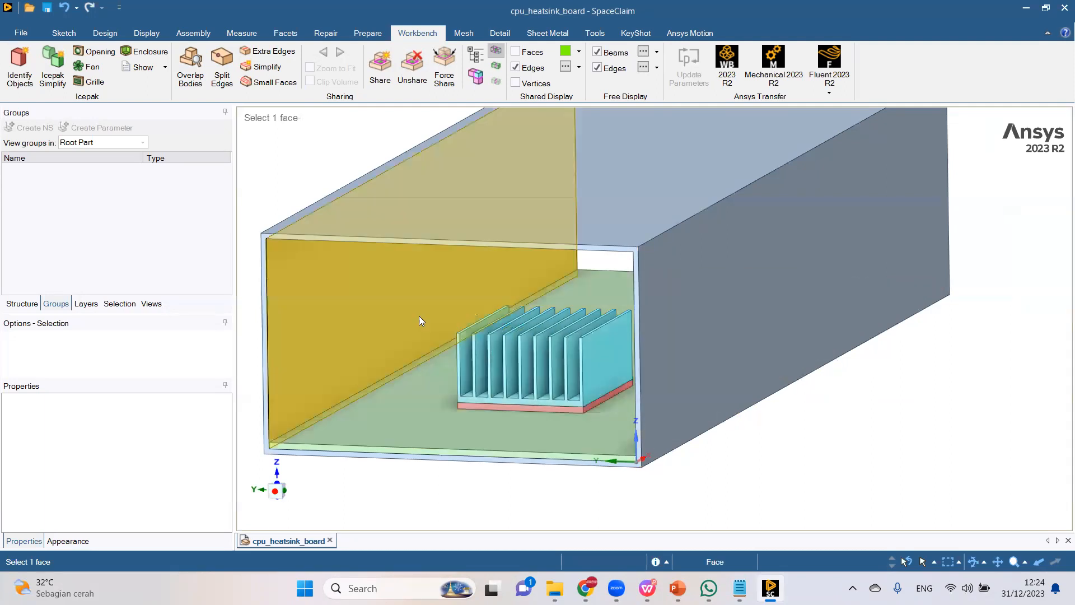
middle_drag(476, 421, 466, 406)
key(Escape)
click(22, 303)
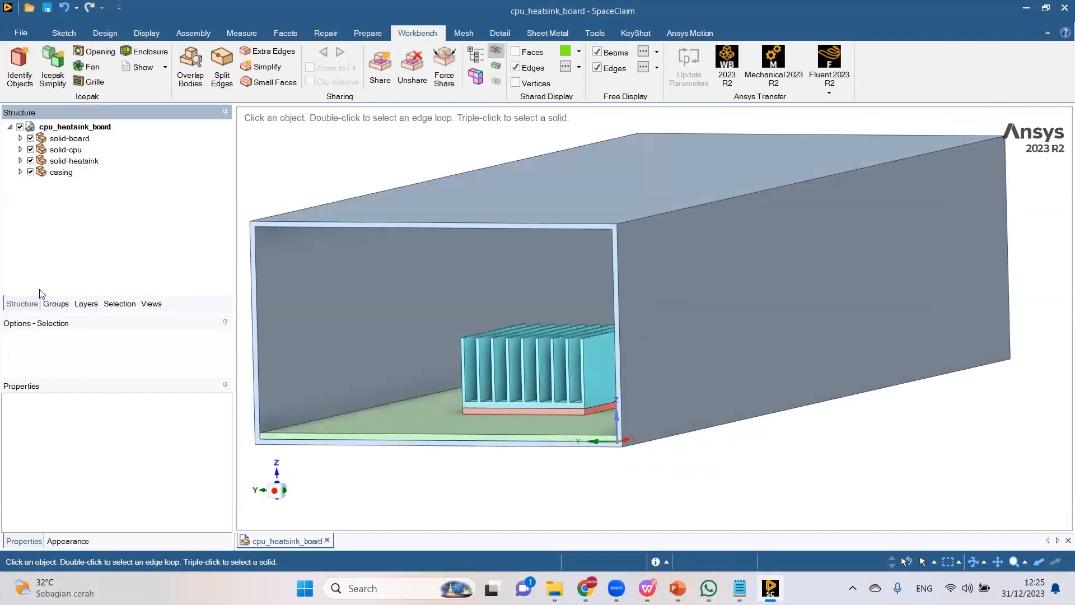
click(63, 173)
click(372, 229)
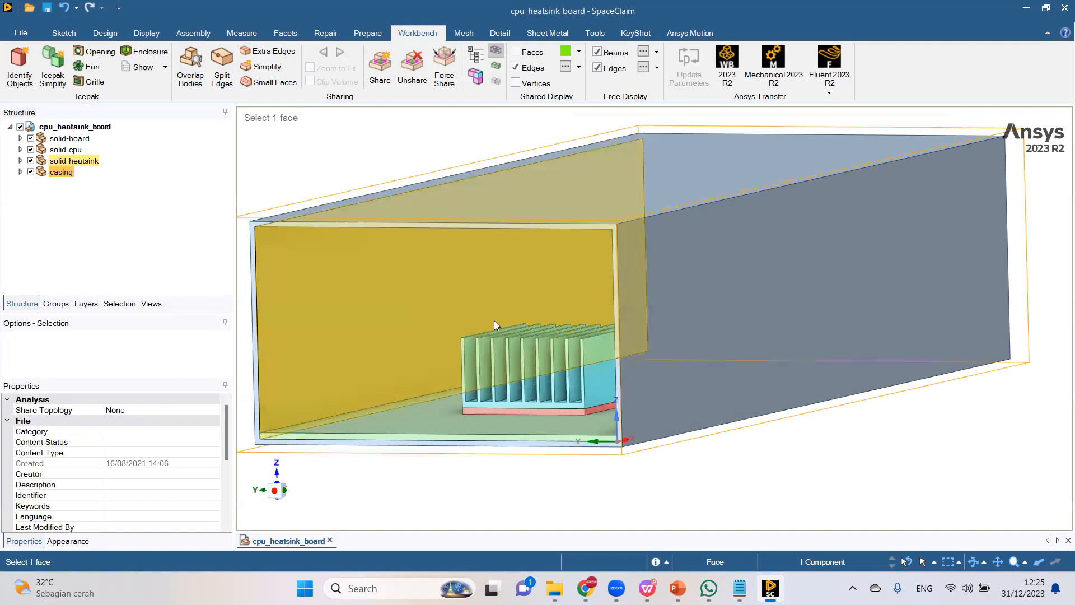
middle_drag(502, 498, 510, 493)
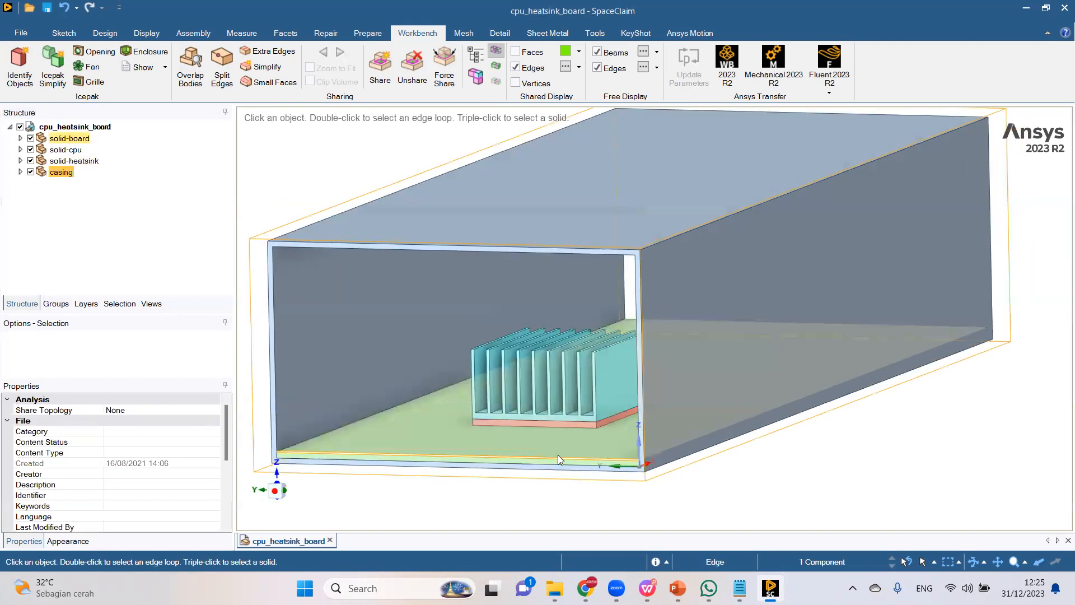
mouse_move(535, 447)
middle_down()
mouse_move(563, 452)
mouse_move(459, 483)
mouse_move(506, 452)
mouse_move(471, 448)
middle_up()
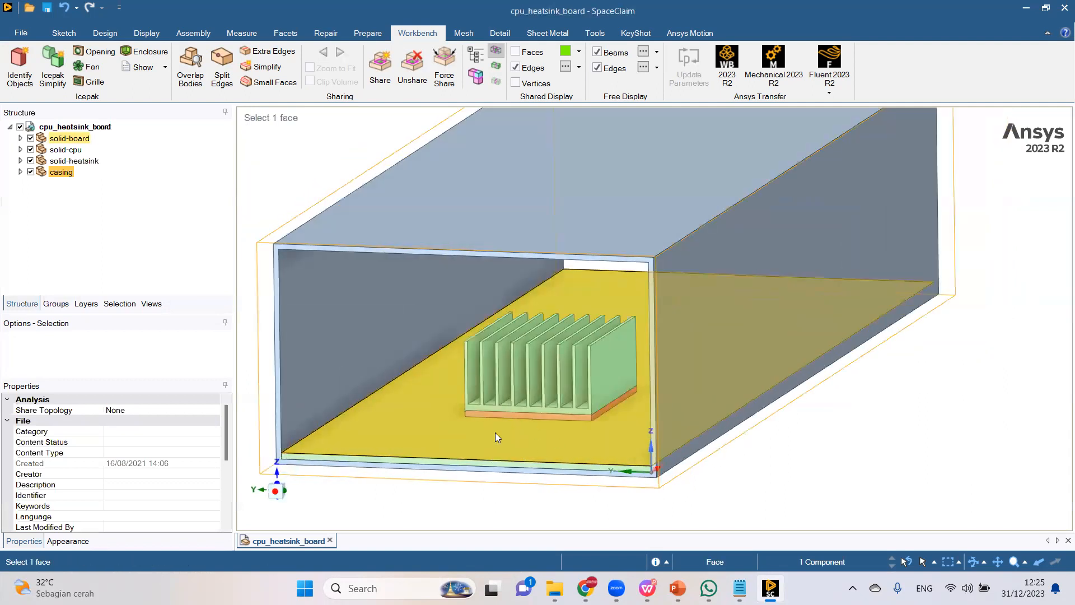
Select the board solid on the casing floor to examine its extent beneath the CPU and heatsink.
triple_click(495, 432)
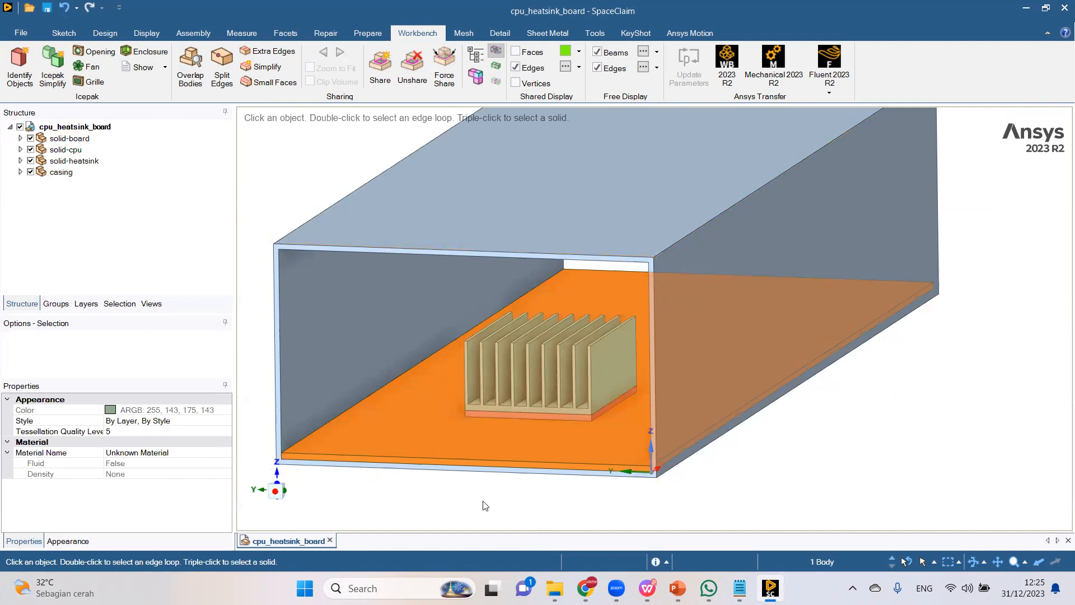
click(470, 508)
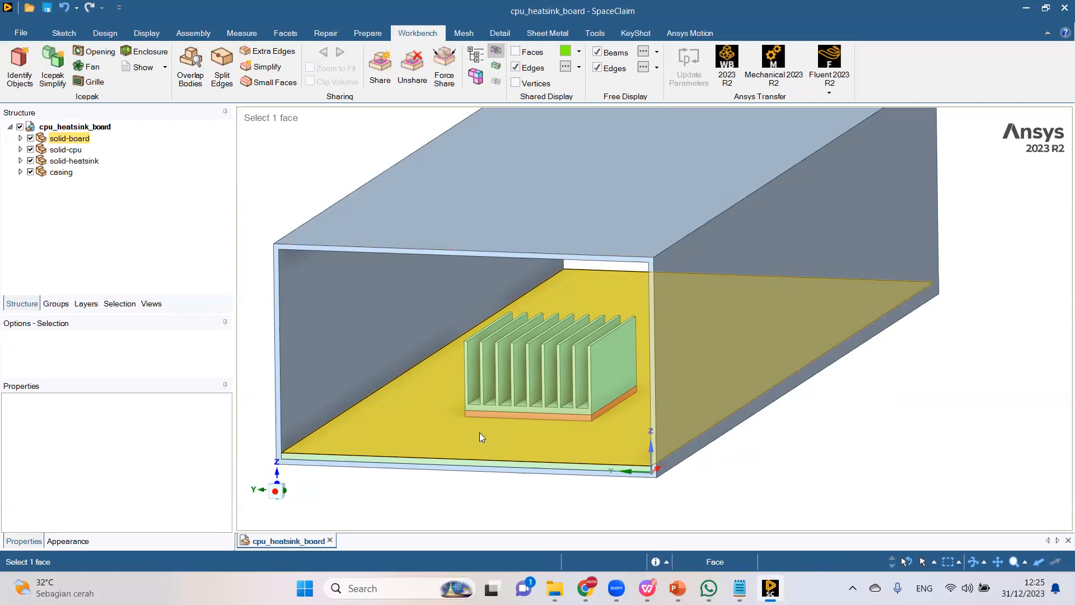
scroll(492, 428, up, 5)
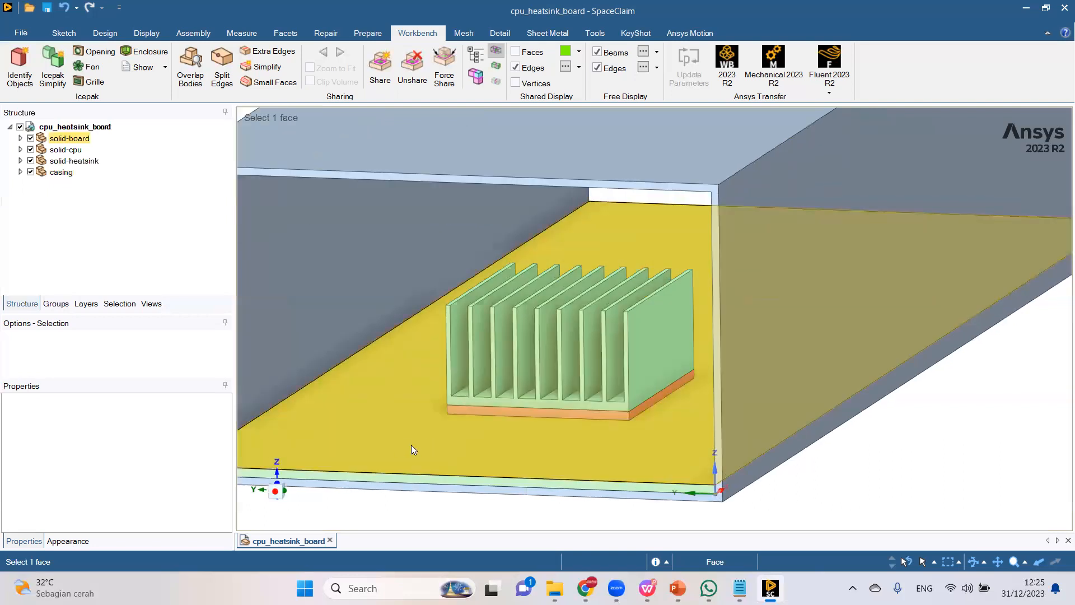
triple_click(451, 453)
scroll(555, 396, up, 4)
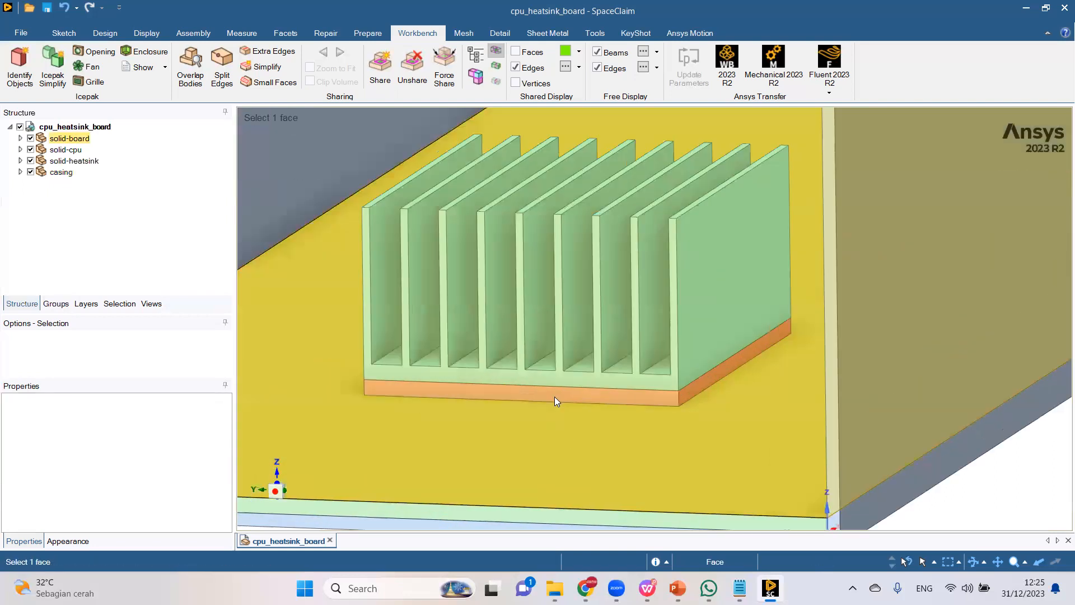
Select the thin CPU solid between the board and the heatsink to examine its shape.
click(554, 399)
key(Escape)
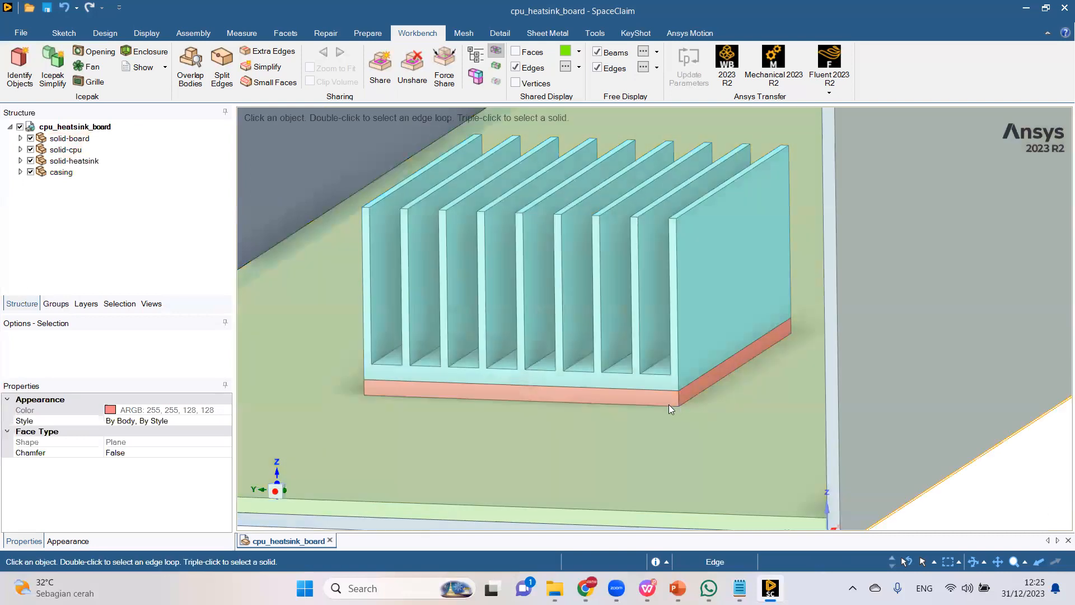
scroll(669, 404, up, 4)
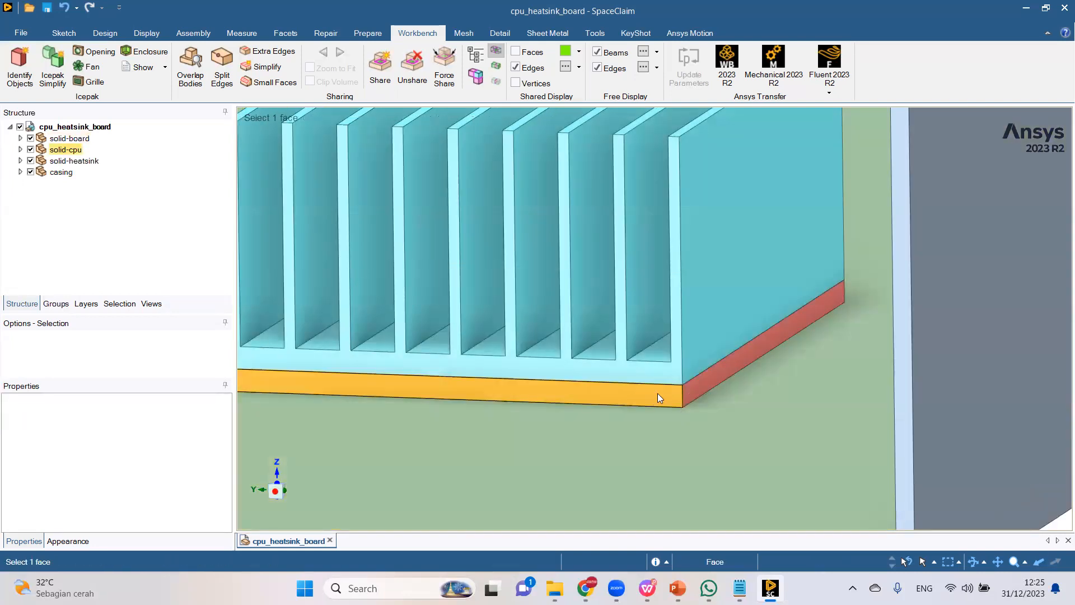
triple_click(652, 397)
scroll(651, 397, down, 5)
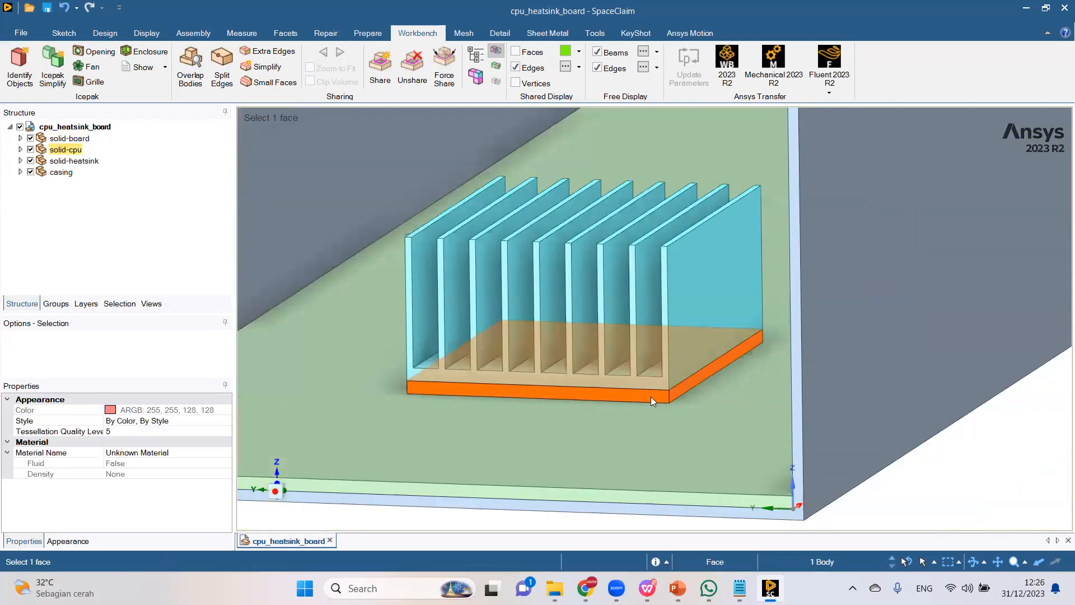
scroll(561, 284, up, 3)
Examine the heatsink's fins and base close up and select the side face of a middle fin.
click(571, 303)
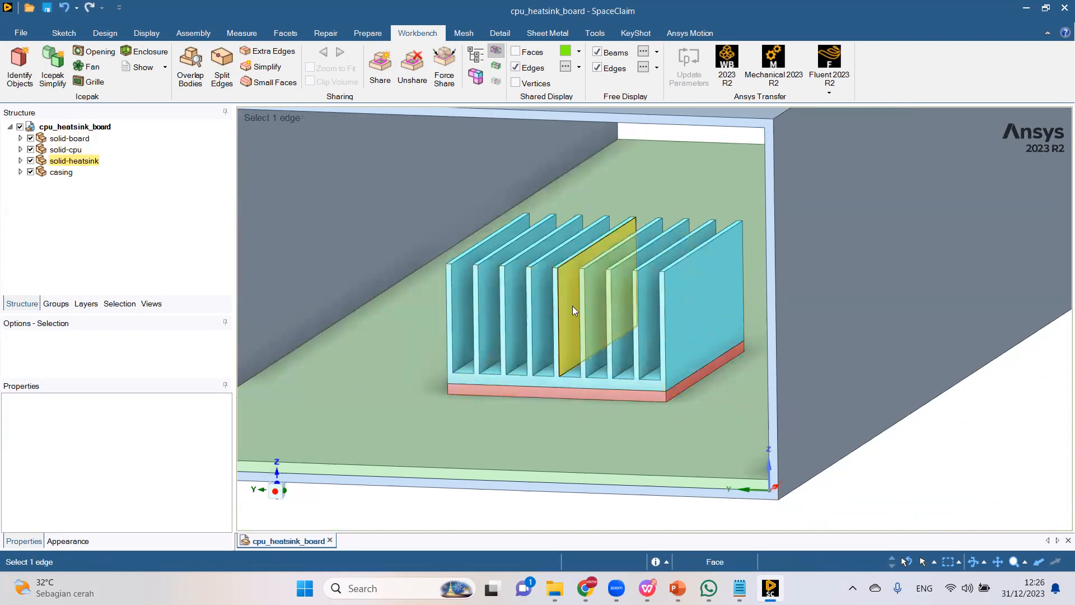
mouse_move(570, 292)
middle_down()
mouse_move(574, 300)
mouse_move(487, 312)
mouse_move(486, 322)
middle_up()
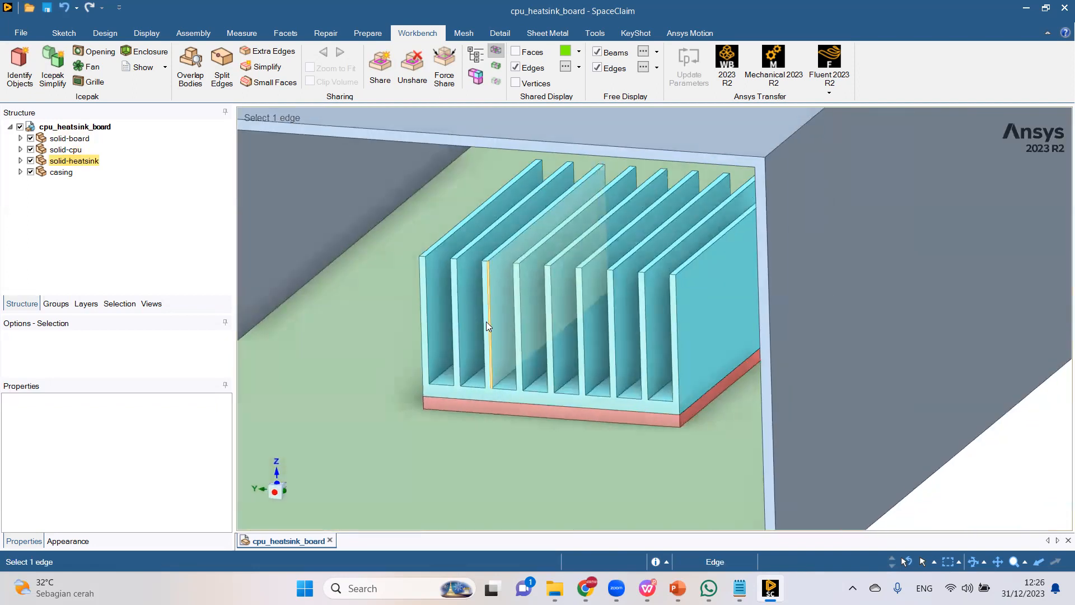
scroll(656, 377, up, 1)
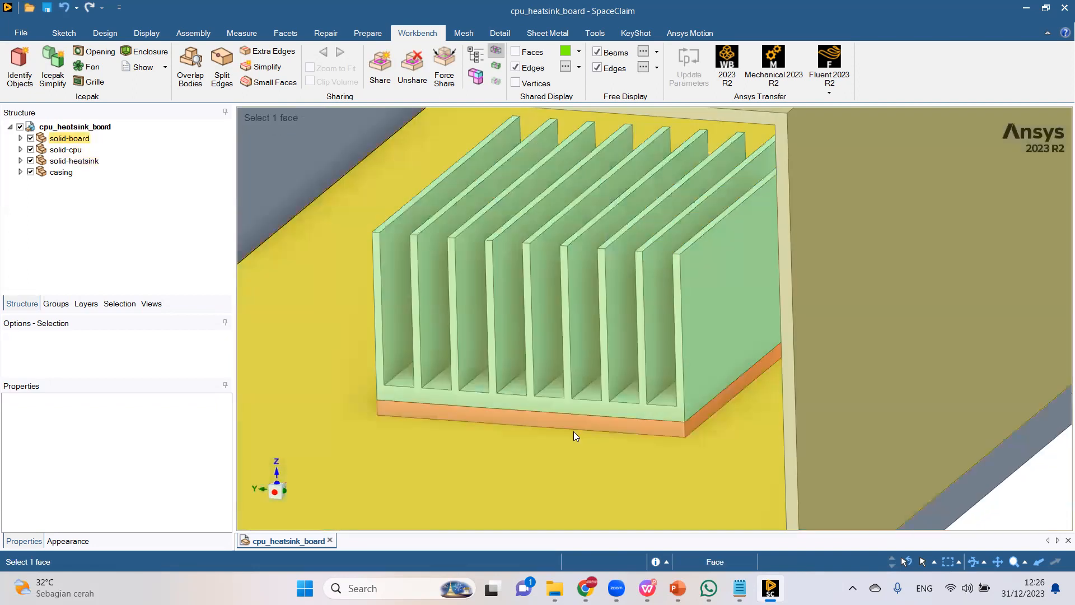
scroll(587, 423, up, 1)
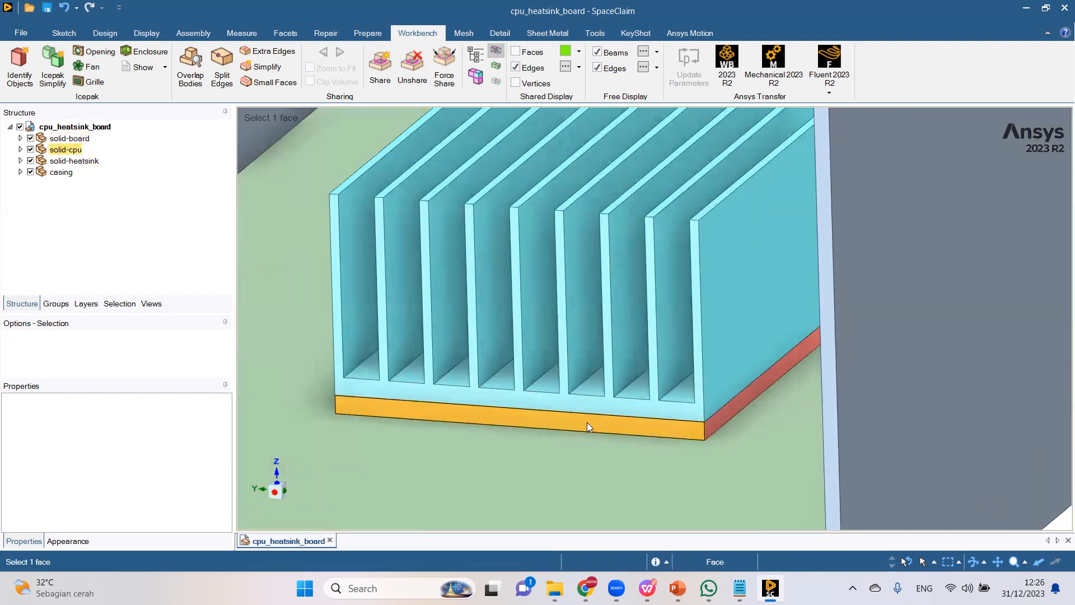
scroll(570, 413, up, 2)
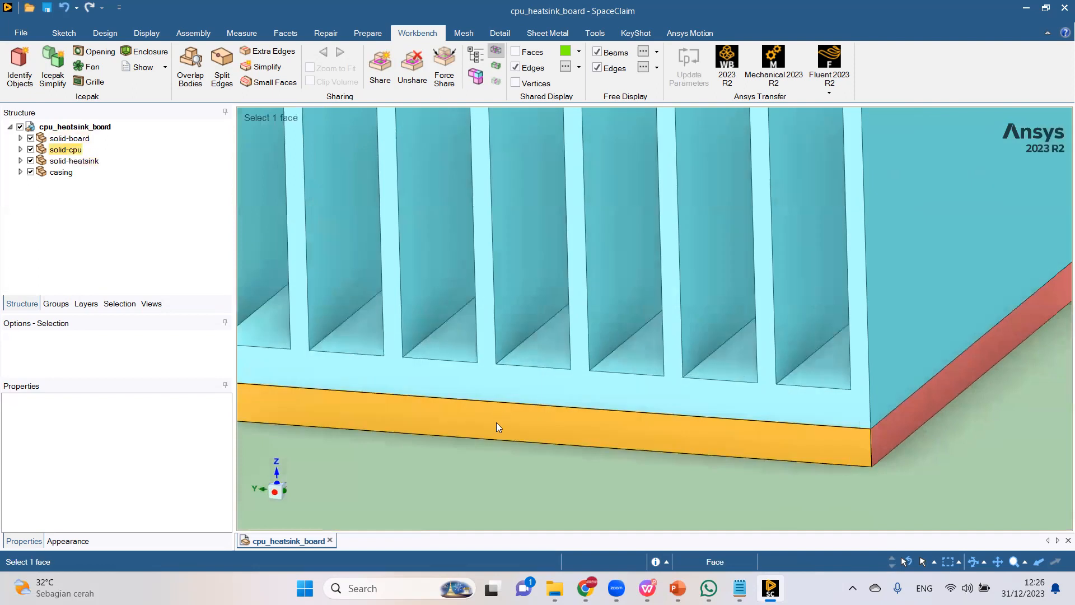
scroll(499, 375, up, 1)
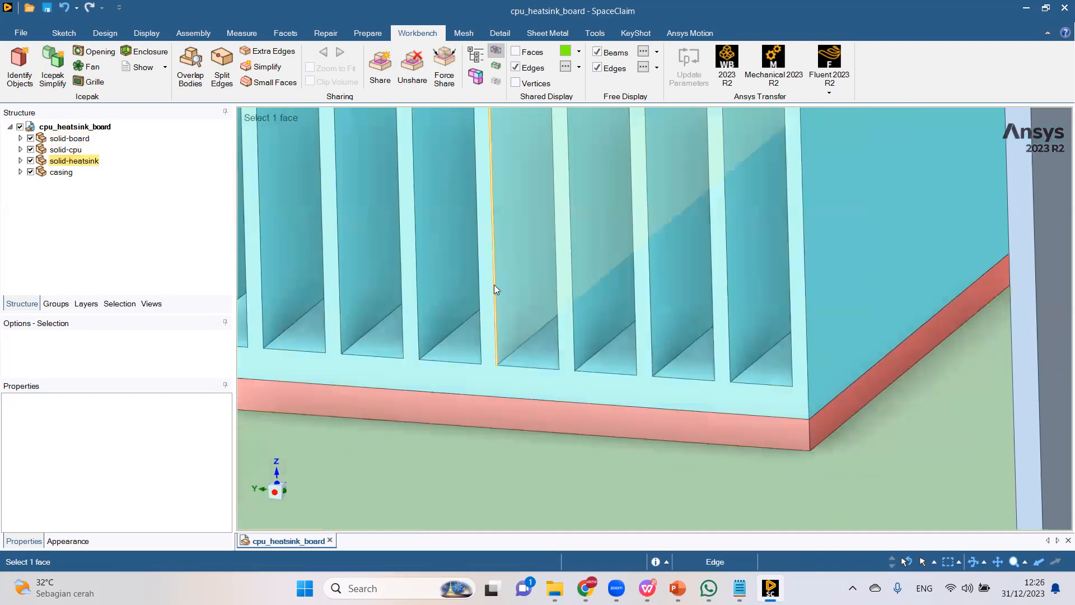
scroll(494, 285, down, 2)
scroll(498, 137, up, 1)
click(481, 175)
middle_drag(481, 175, 576, 230)
click(576, 231)
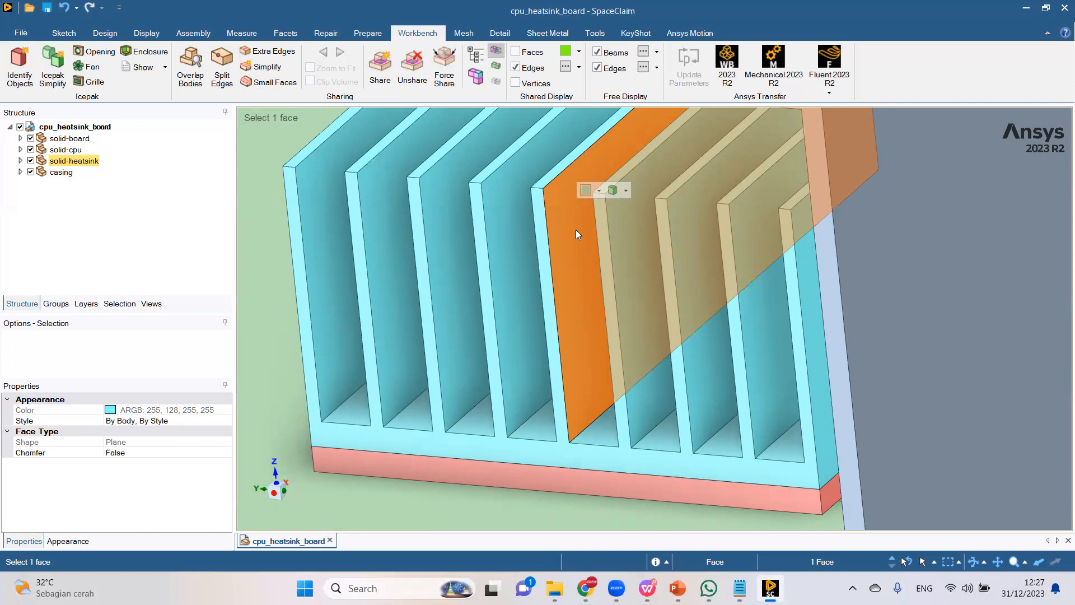
Examine the fin gaps and the heatsink's placement inside the casing from several angles, and clear the face selection.
scroll(581, 322, down, 5)
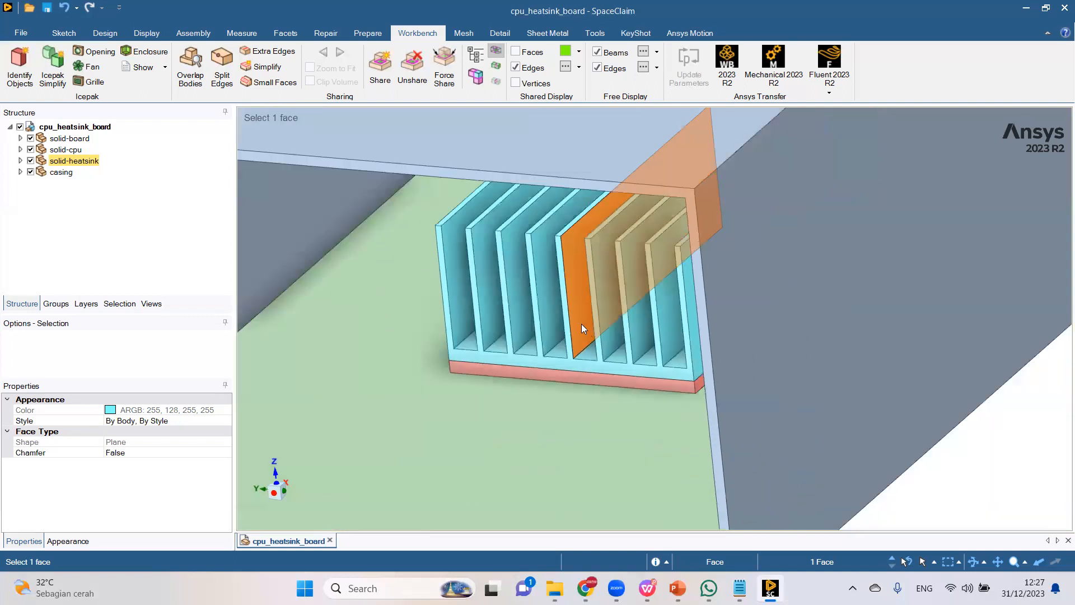
middle_drag(525, 314, 453, 306)
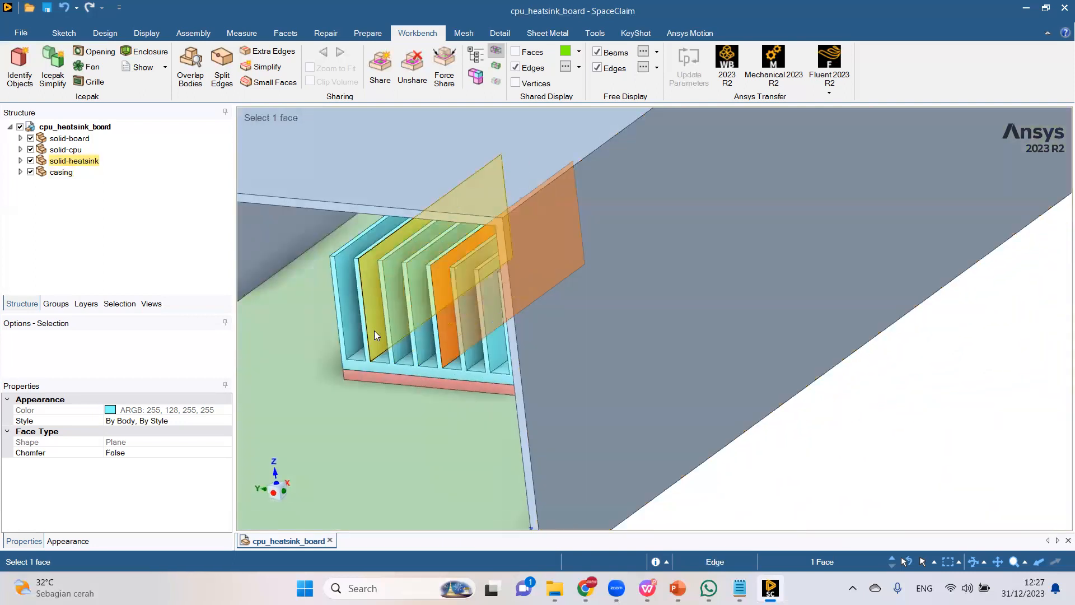
scroll(404, 345, down, 2)
scroll(591, 301, up, 5)
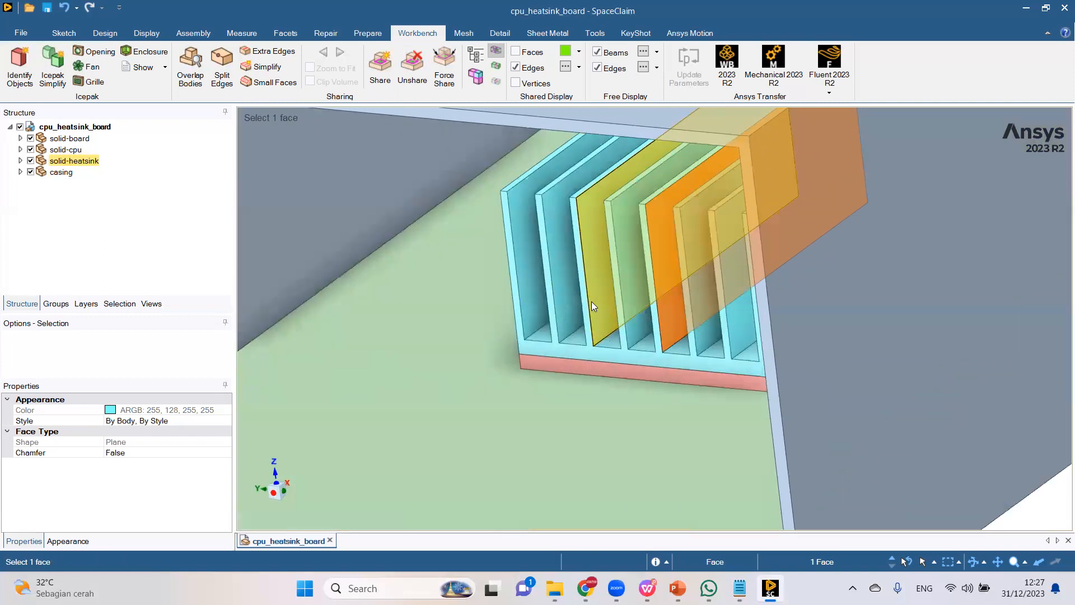
middle_drag(632, 248, 644, 218)
scroll(644, 218, up, 3)
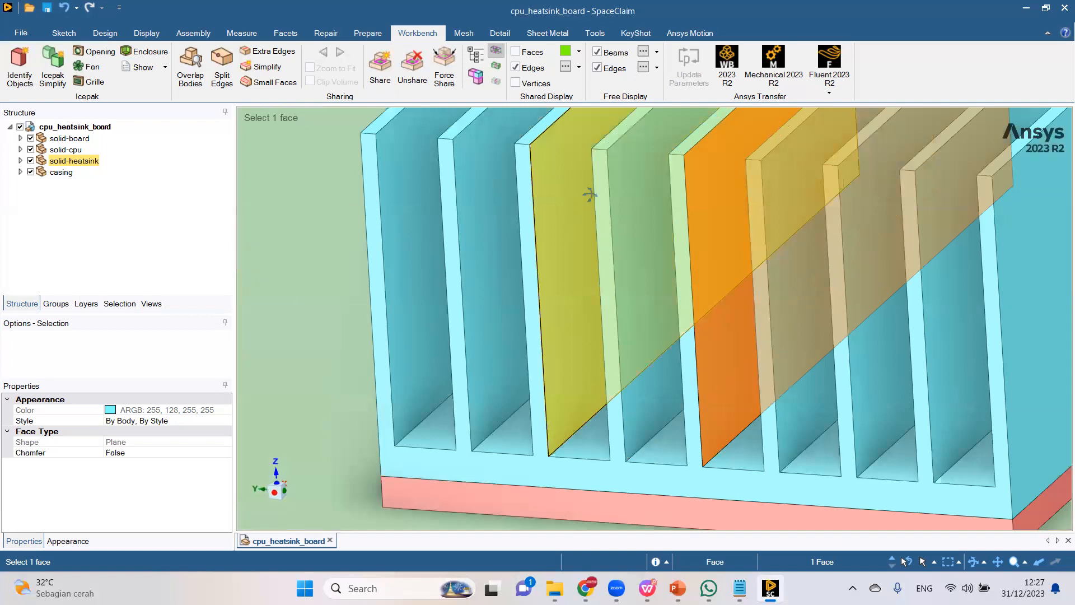
middle_drag(583, 194, 539, 199)
scroll(557, 299, down, 1)
scroll(558, 299, down, 3)
mouse_move(617, 282)
middle_down()
mouse_move(651, 265)
mouse_move(637, 284)
middle_up()
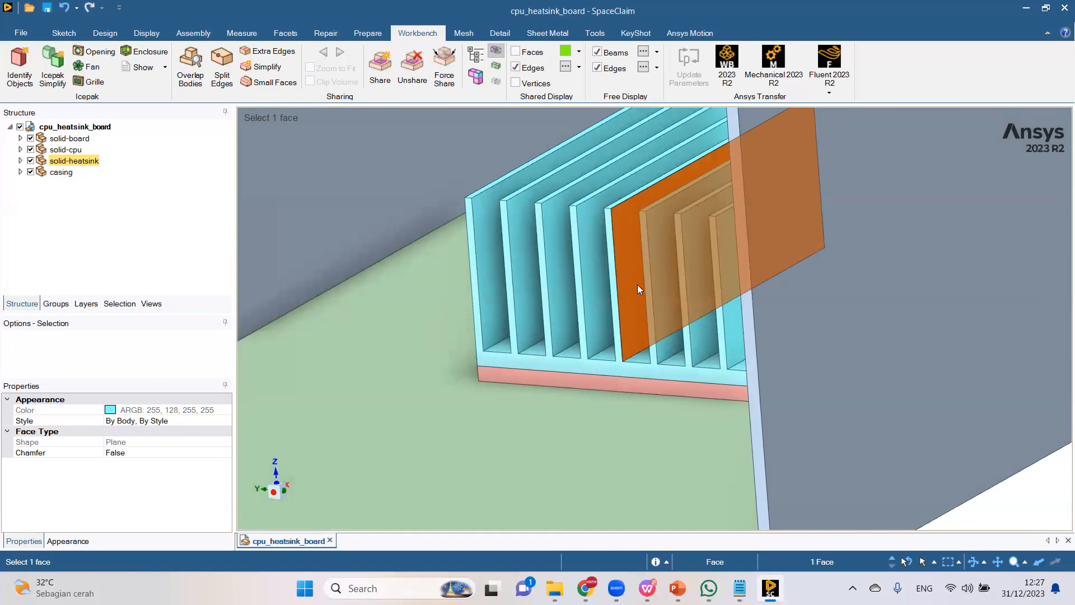
scroll(637, 284, down, 5)
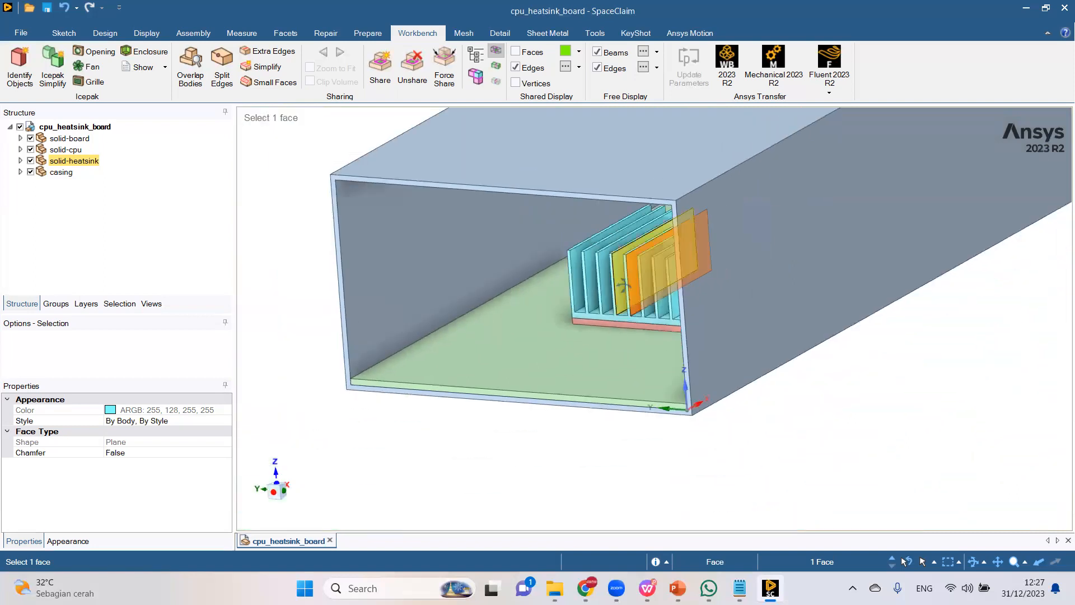
middle_drag(632, 286, 623, 290)
ctrl+middle_drag(896, 394, 819, 444)
click(834, 454)
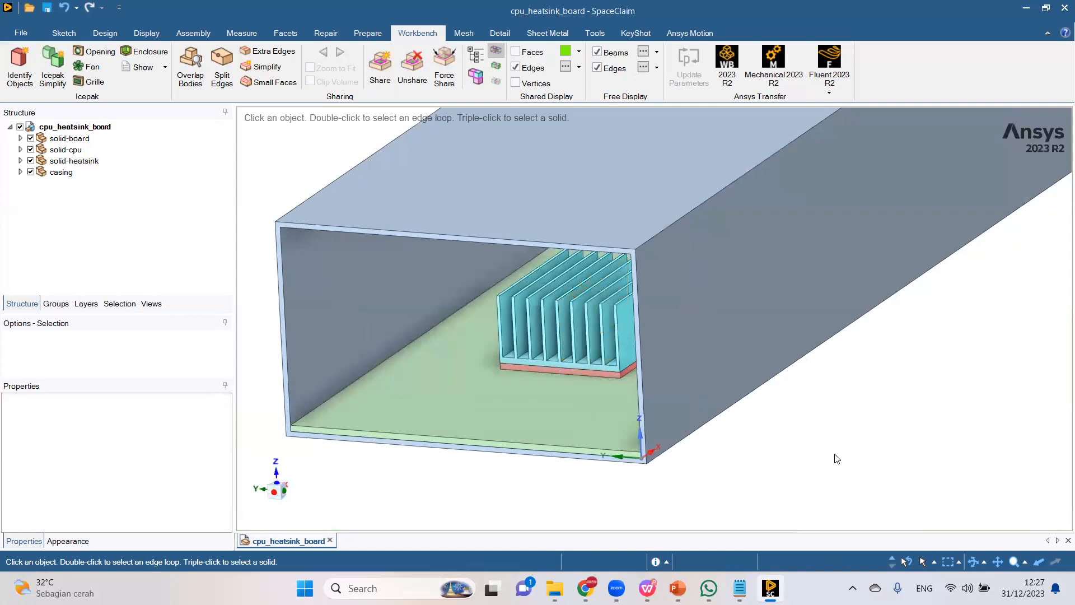
mouse_move(536, 330)
middle_down()
mouse_move(572, 325)
mouse_move(543, 328)
middle_up()
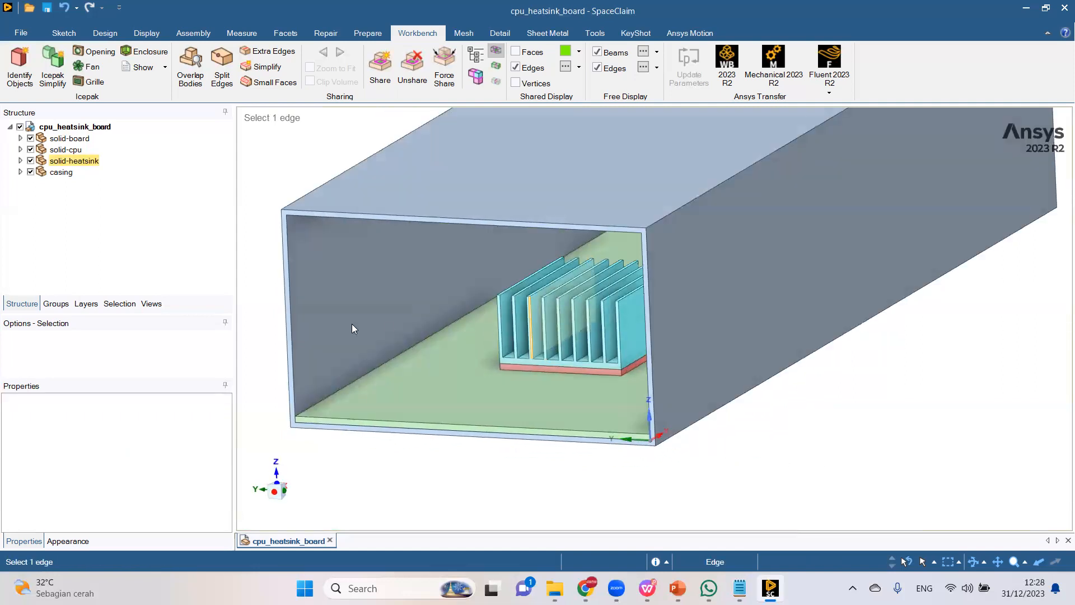
mouse_move(434, 375)
middle_down()
mouse_move(466, 374)
mouse_move(445, 384)
middle_up()
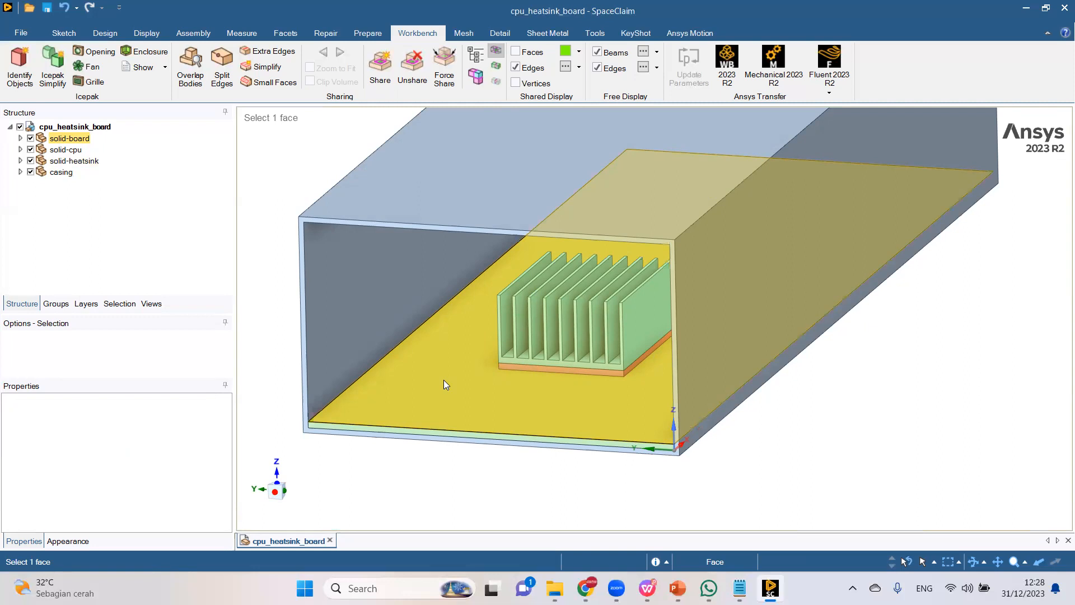
key(Escape)
Bring up the geometry preparation tools and examine the open space between the casing walls and the heatsink fins.
click(367, 33)
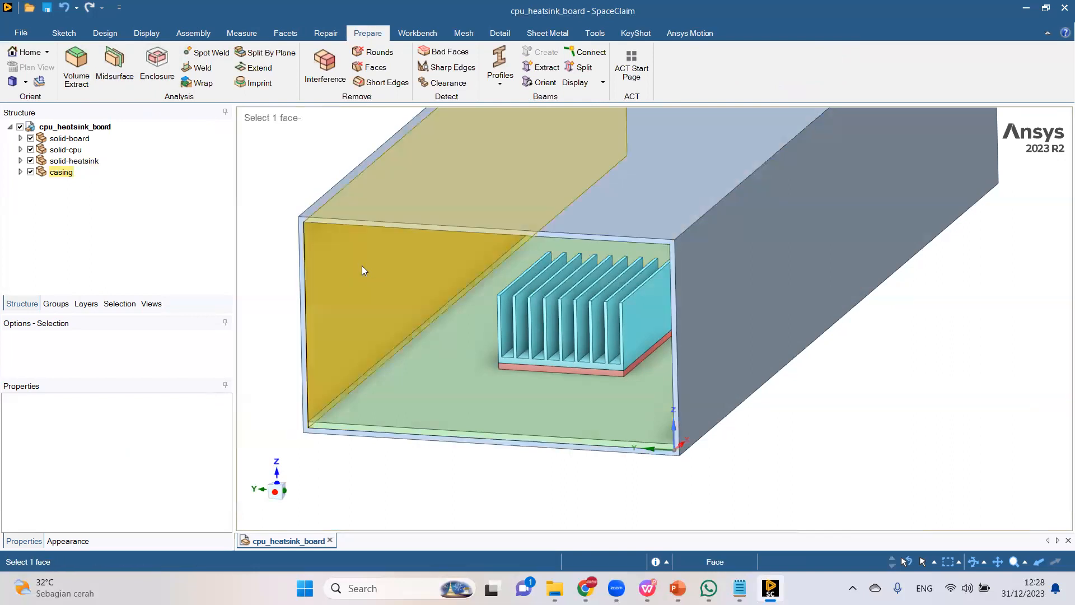
middle_drag(362, 266, 355, 235)
middle_drag(509, 360, 407, 164)
mouse_move(401, 261)
middle_down()
mouse_move(459, 259)
mouse_move(463, 206)
mouse_move(400, 314)
mouse_move(489, 293)
mouse_move(466, 332)
mouse_move(450, 429)
middle_up()
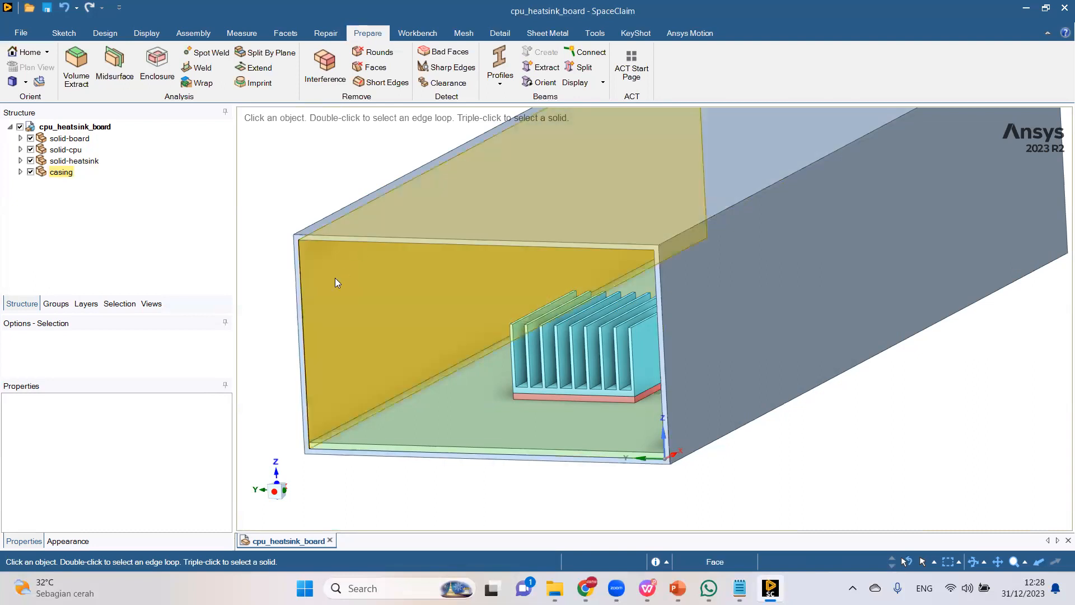
click(335, 317)
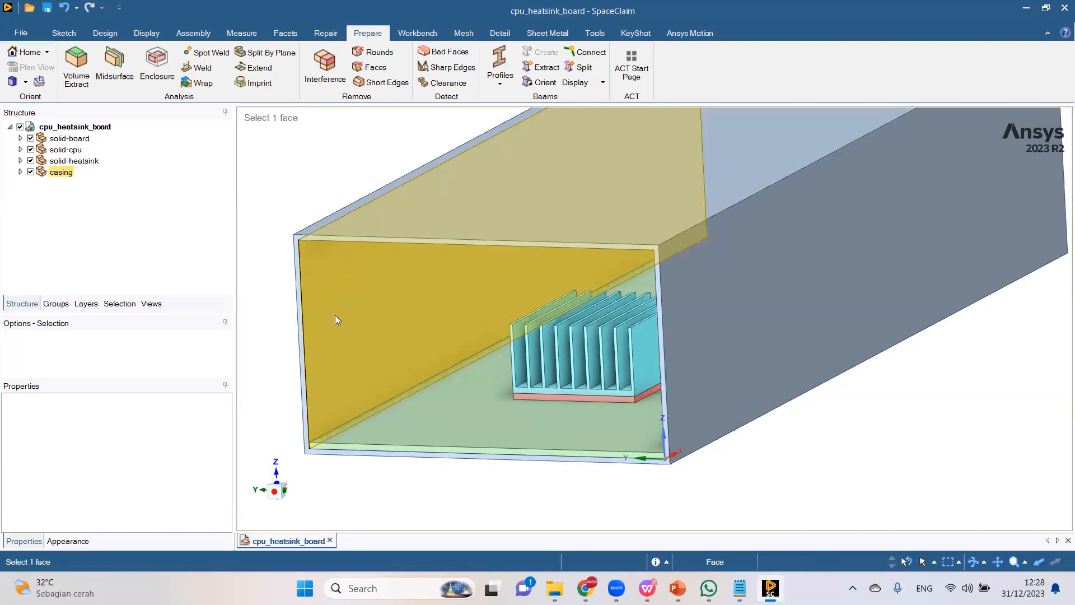
scroll(582, 369, up, 3)
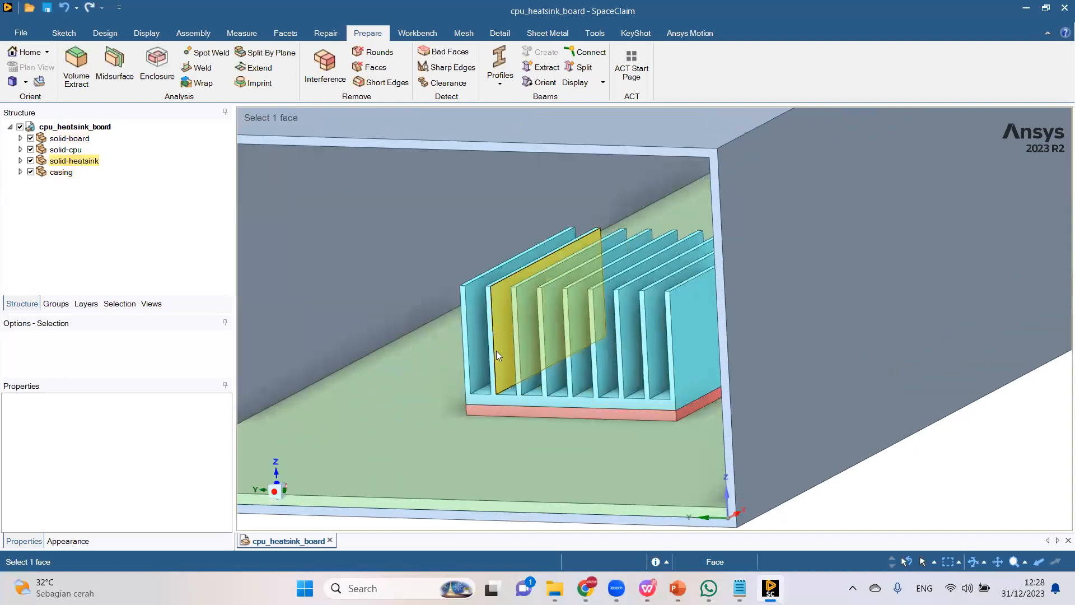
scroll(503, 352, up, 3)
scroll(468, 440, down, 4)
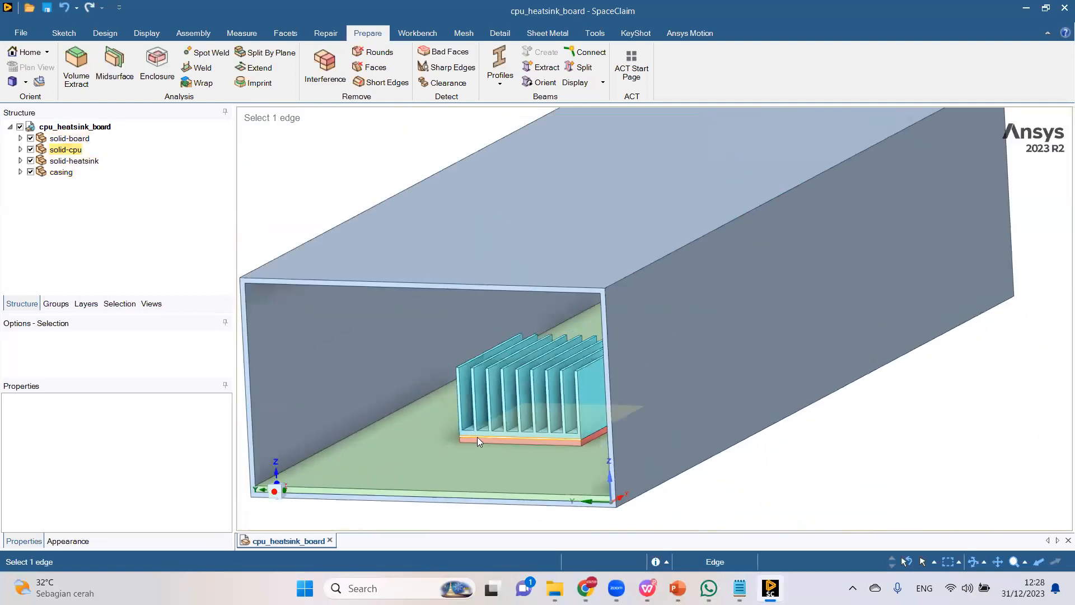
scroll(478, 437, up, 2)
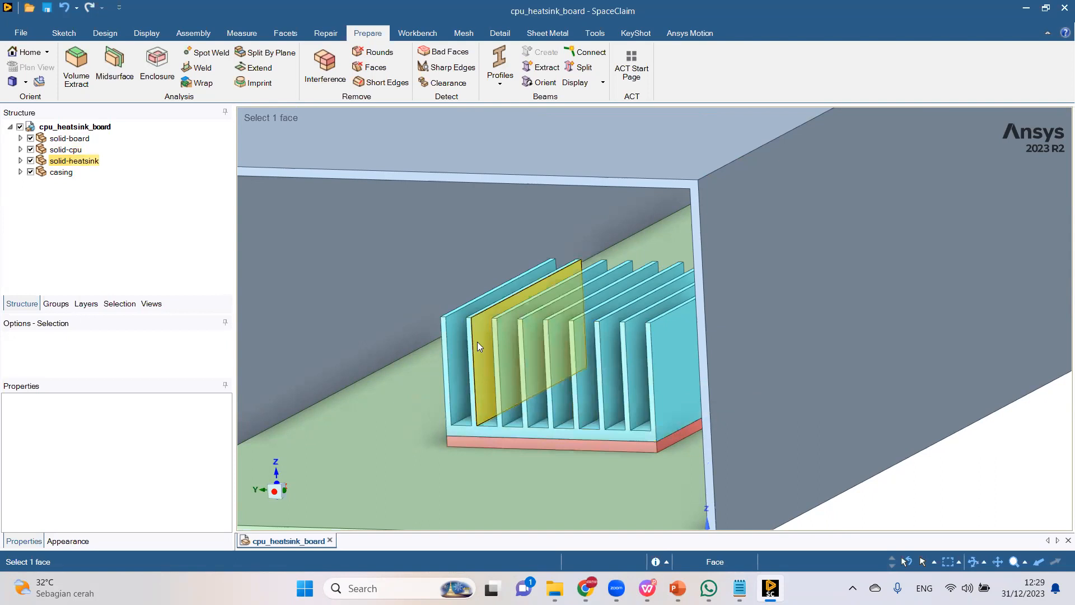
scroll(484, 356, down, 5)
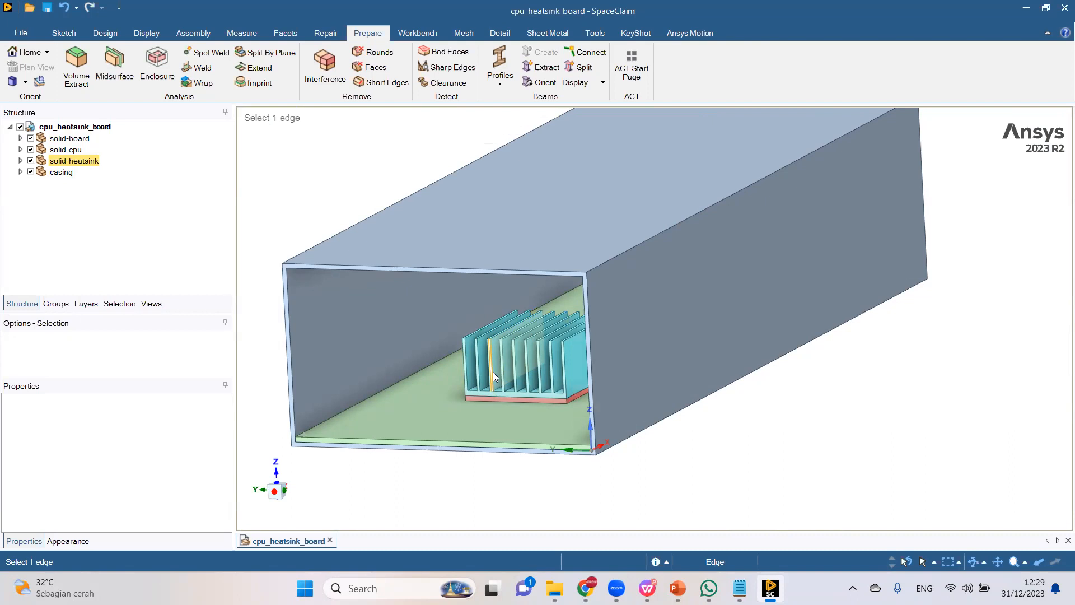
click(157, 66)
click(104, 33)
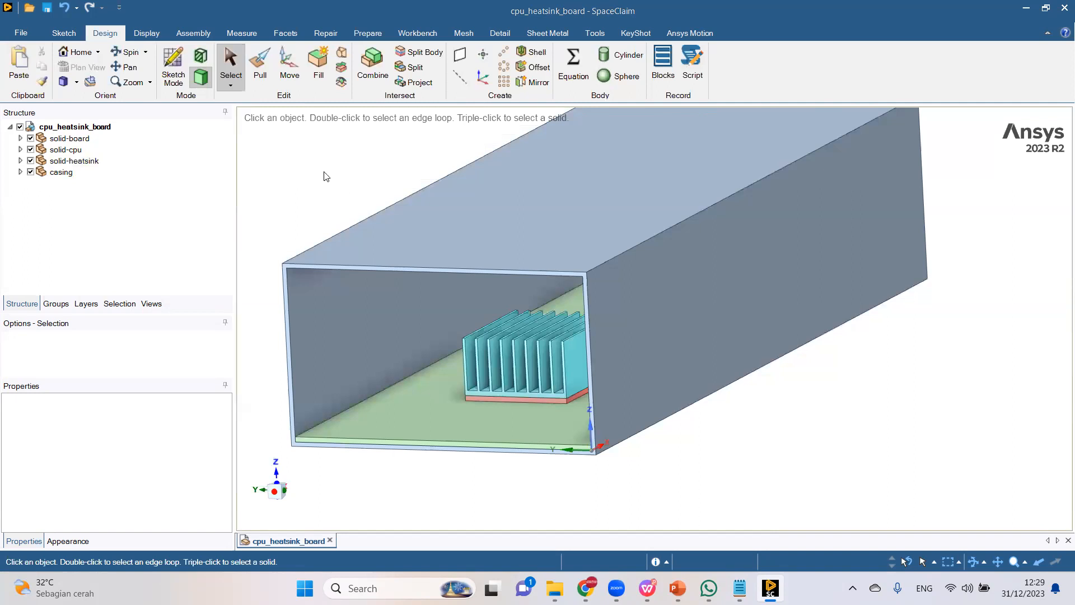
click(417, 33)
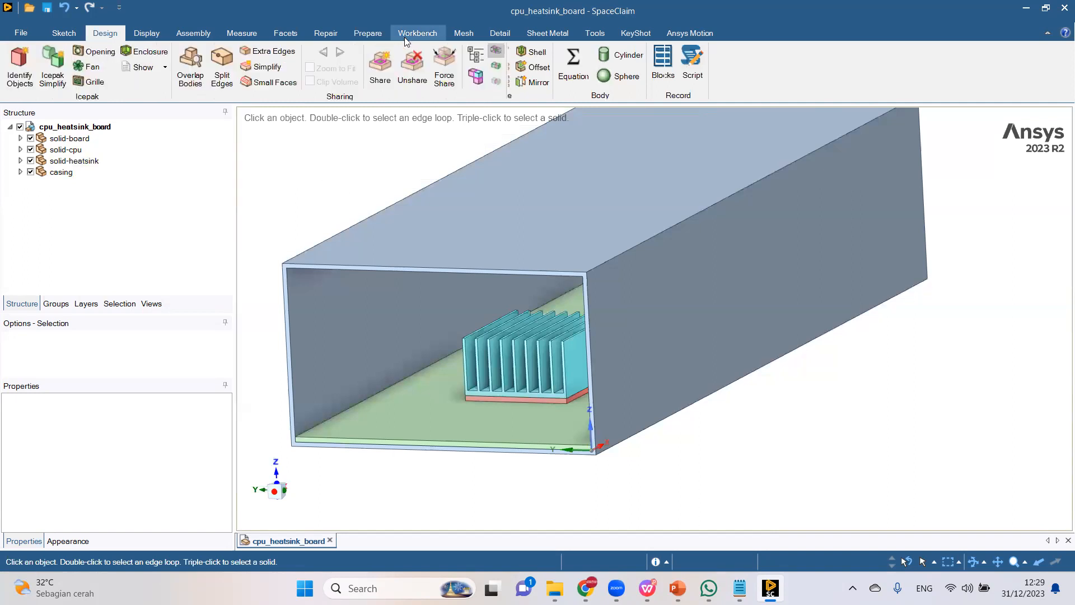
click(367, 33)
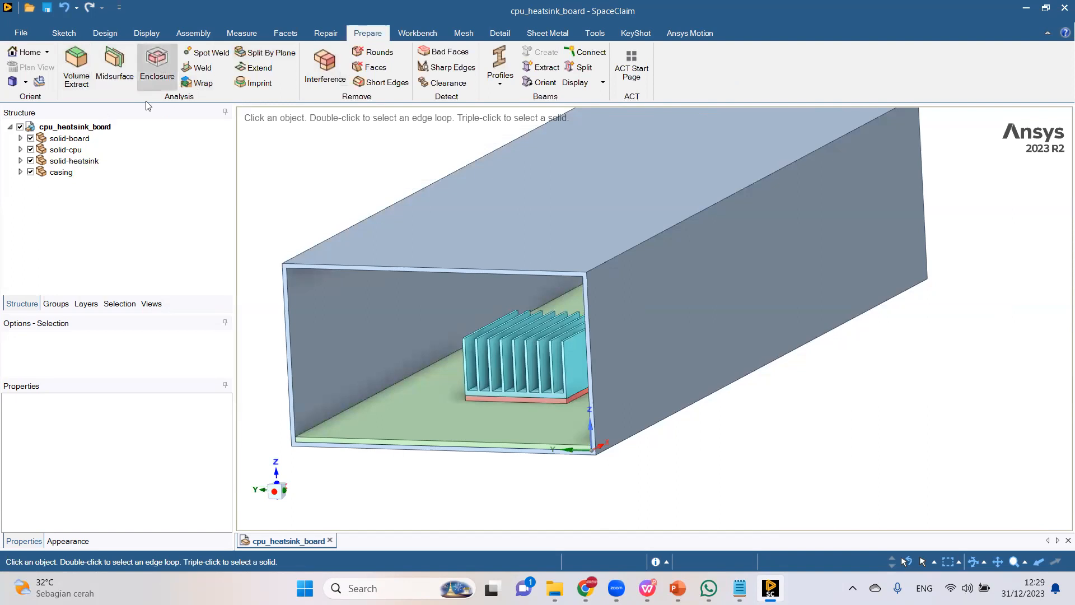
Start a sketch on the casing's open front end face and view the sketch plane straight on.
click(93, 38)
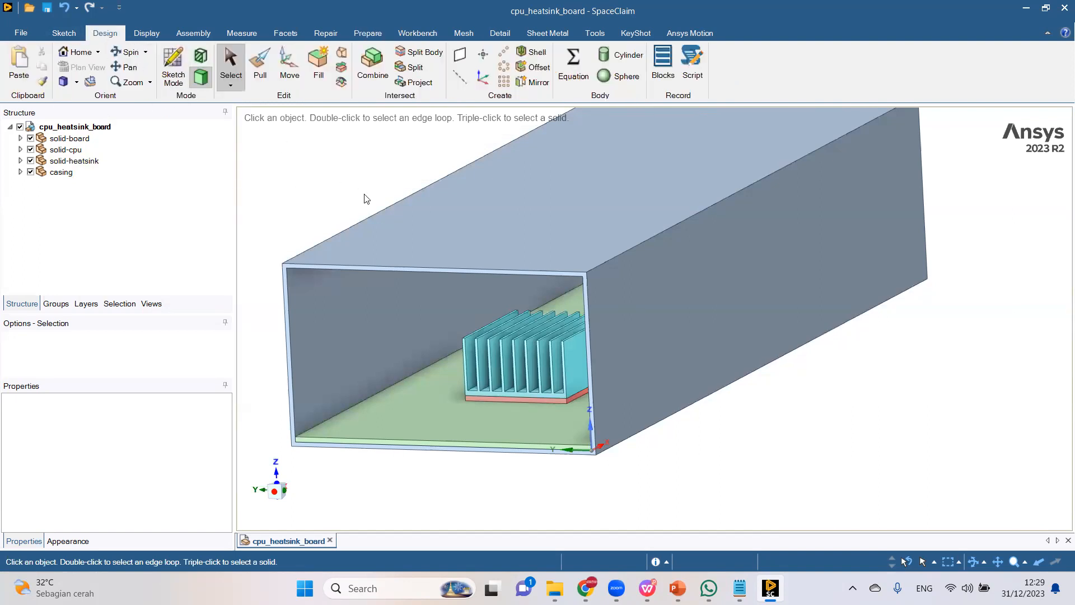
middle_drag(308, 337, 351, 328)
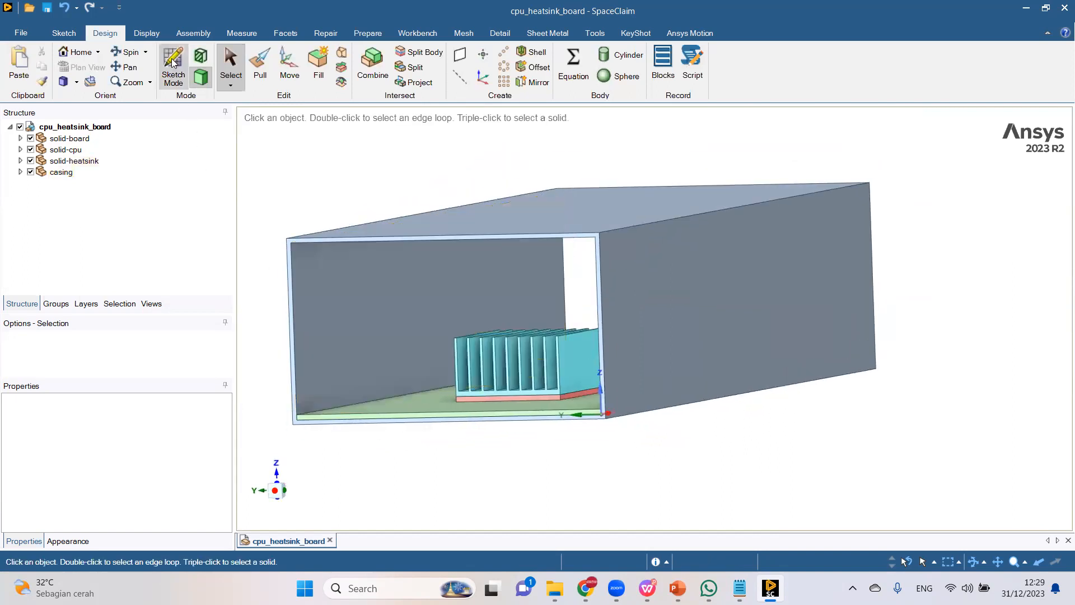
click(175, 81)
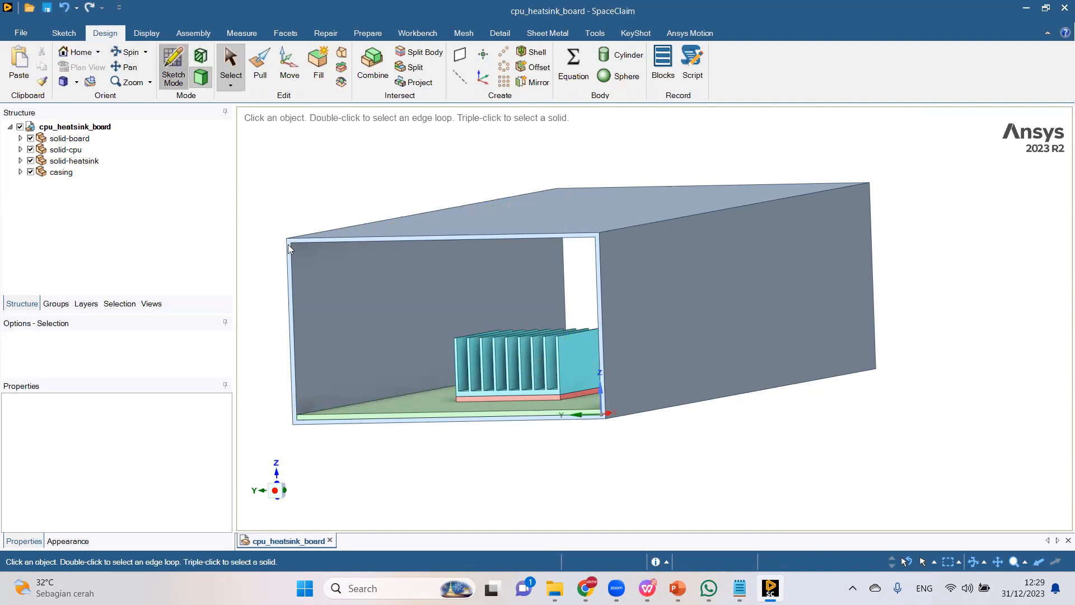
click(288, 243)
click(273, 489)
scroll(657, 350, up, 1)
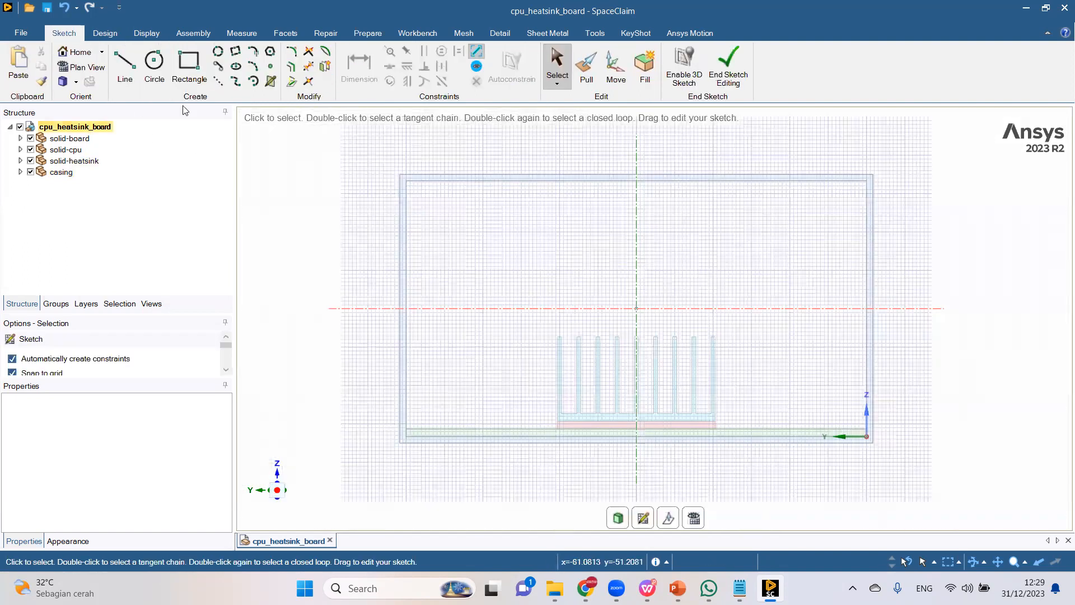
Draw a 194 mm high rectangle from the casing's inner upper corner to the board's top corner at the opposite wall, and finish the sketch.
click(197, 70)
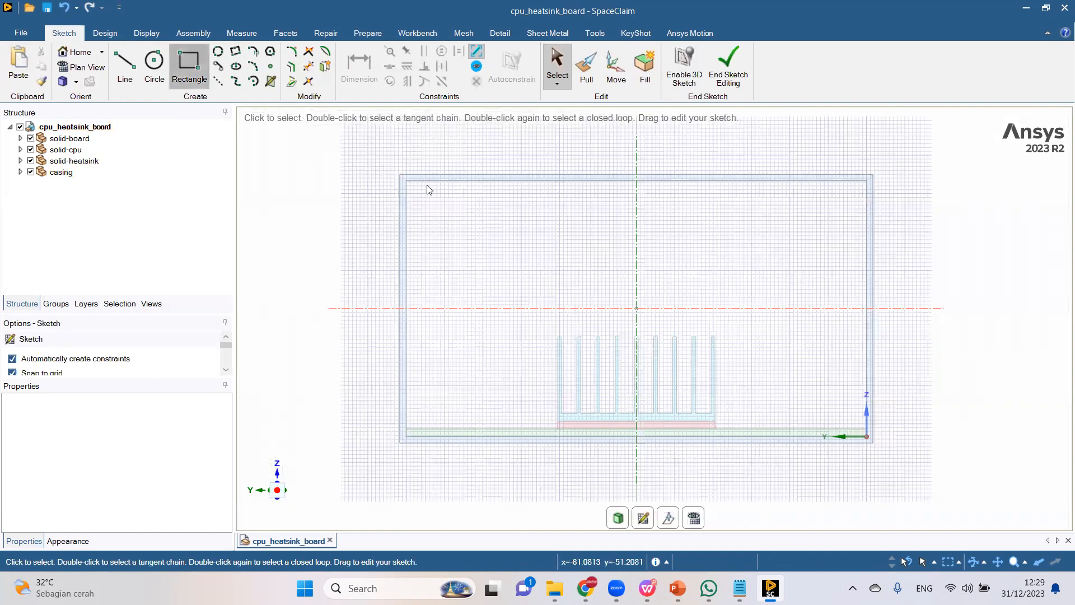
click(401, 180)
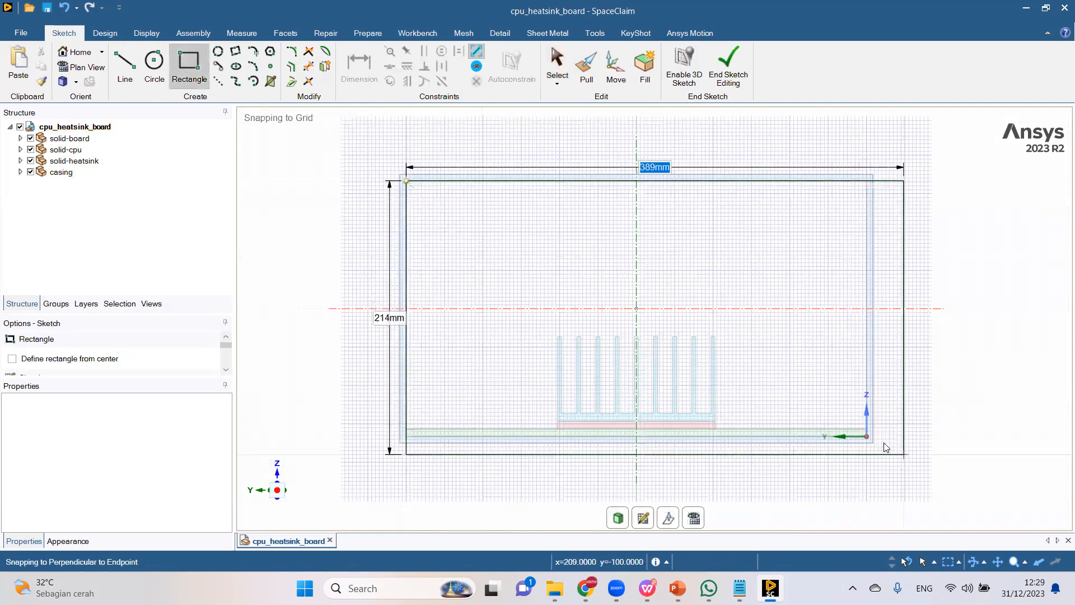
scroll(891, 431, up, 3)
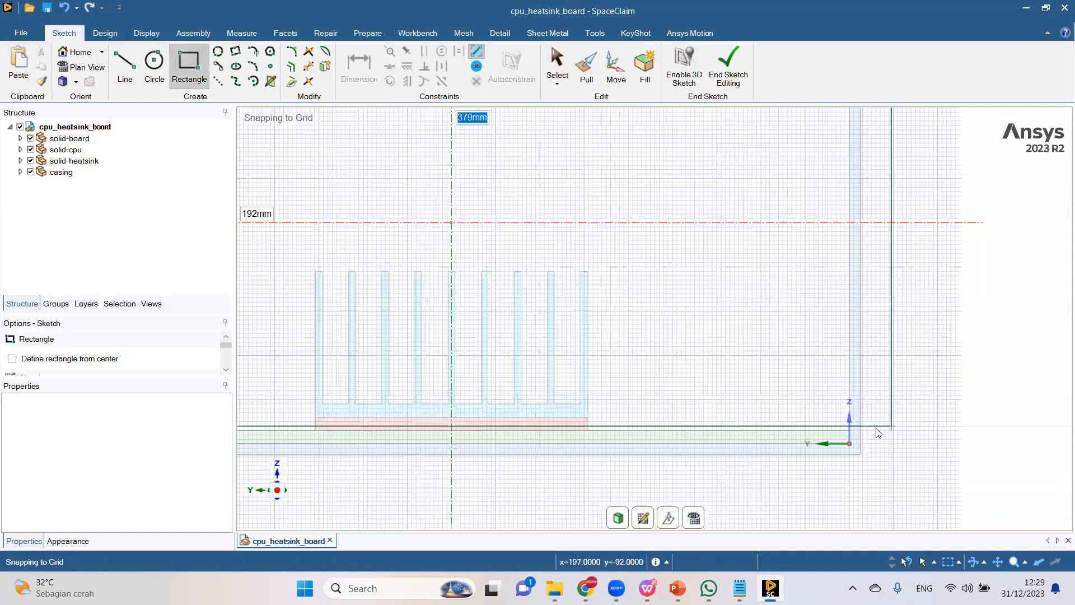
scroll(830, 431, up, 5)
click(831, 431)
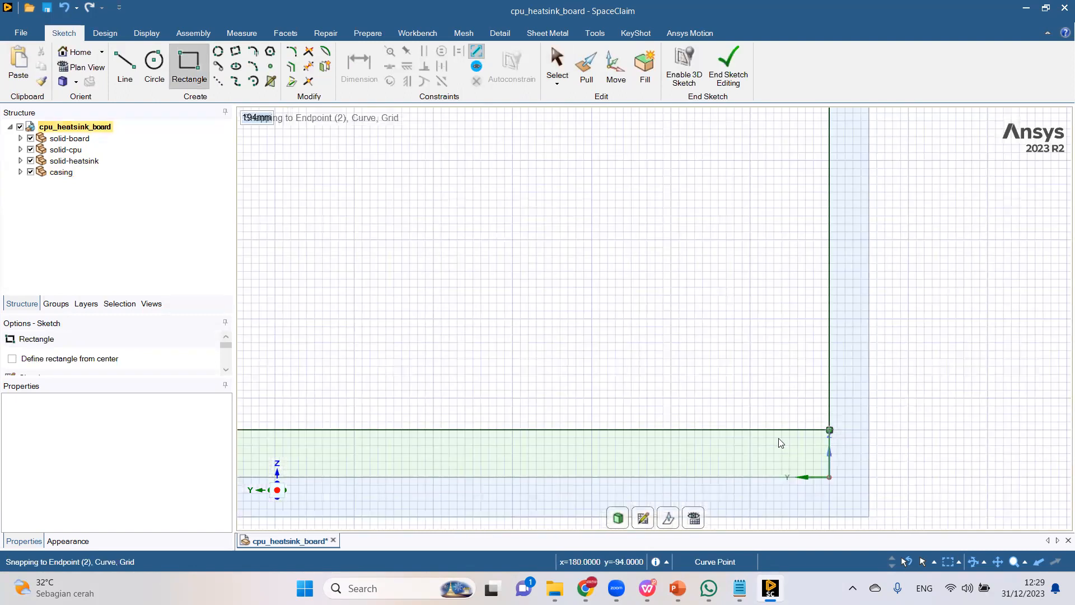
click(737, 67)
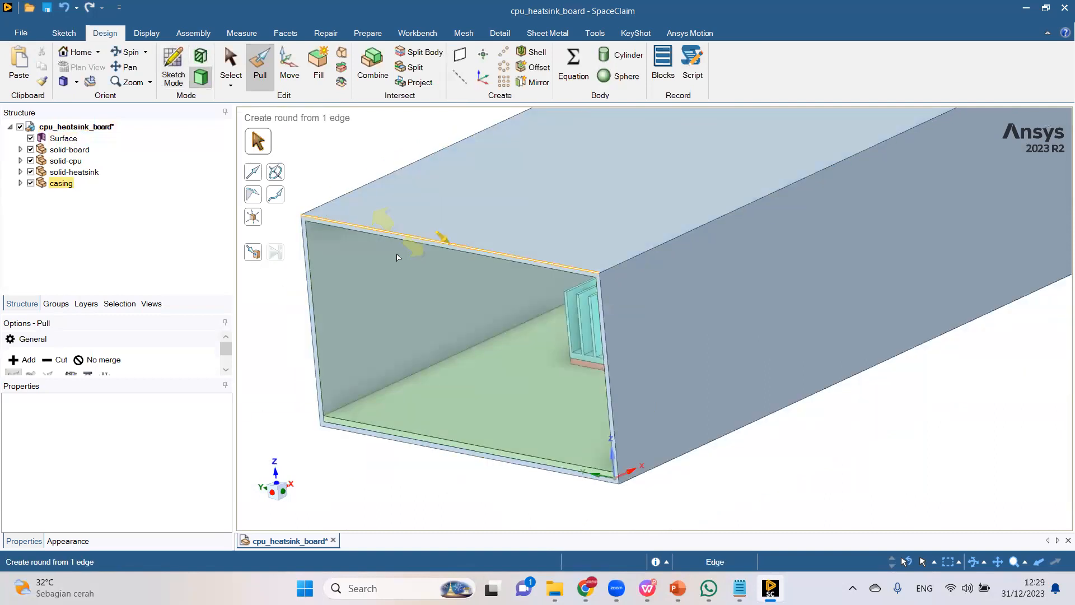
Pull the rectangular surface in the casing opening up to the casing's far end as a separate solid, using the No merge option.
scroll(396, 318, down, 3)
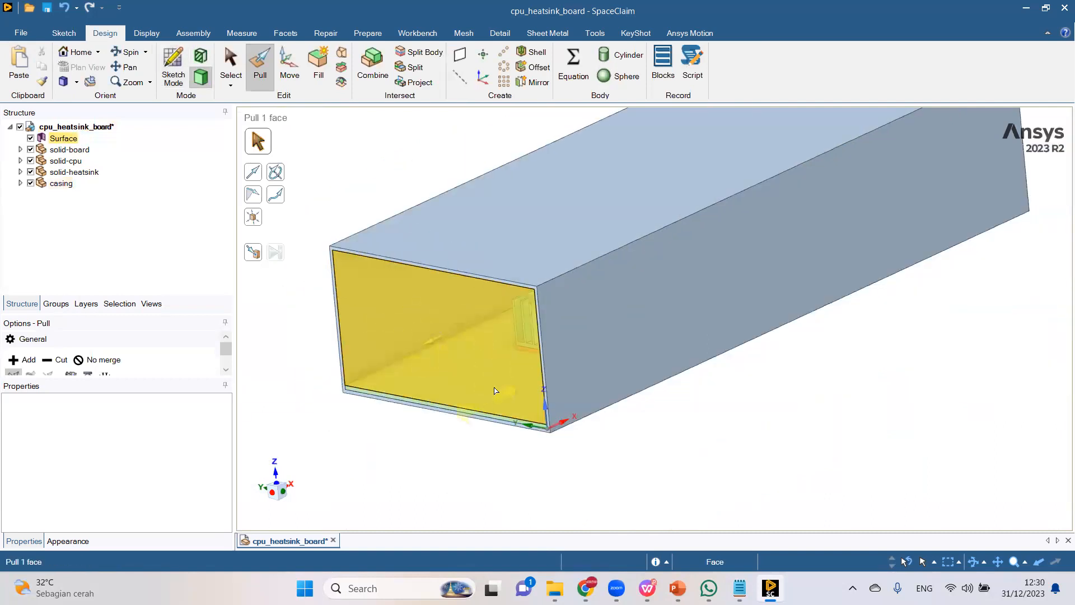
scroll(504, 374, down, 1)
scroll(486, 354, down, 1)
scroll(494, 337, up, 1)
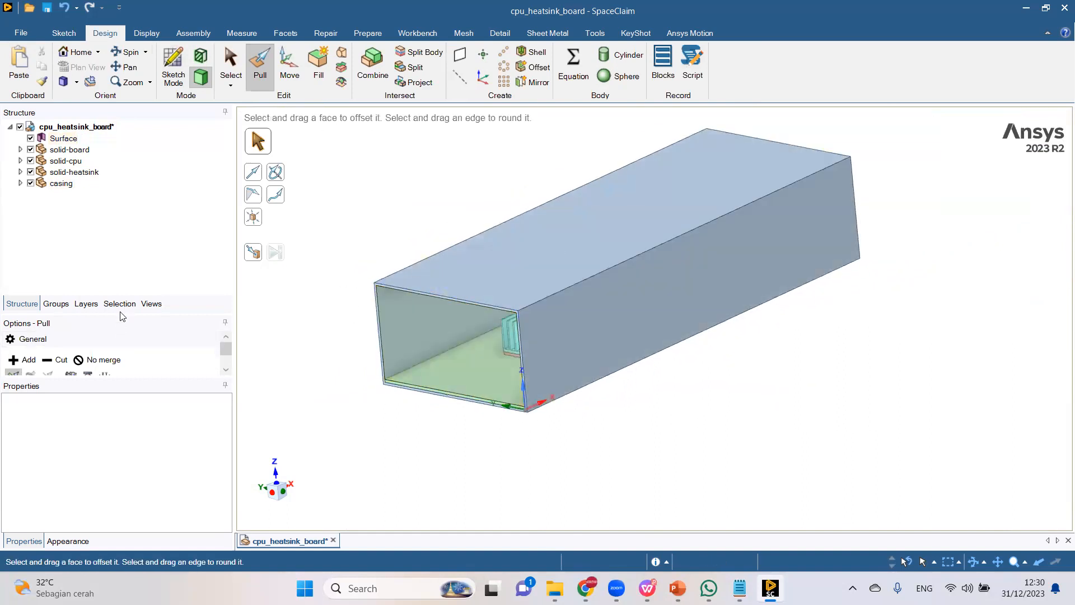
drag(120, 311, 120, 256)
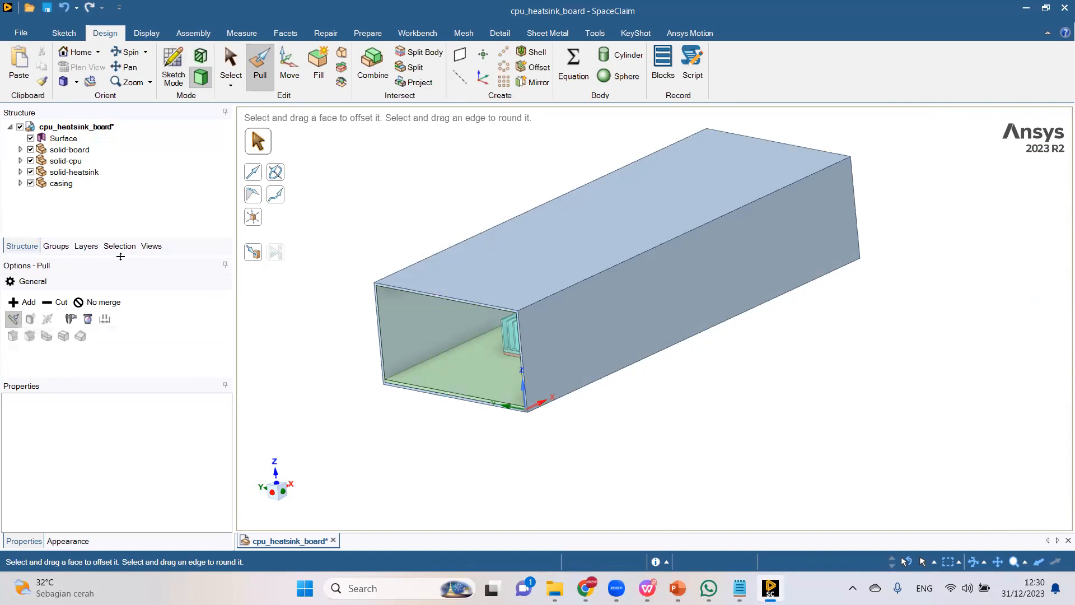
scroll(446, 321, up, 2)
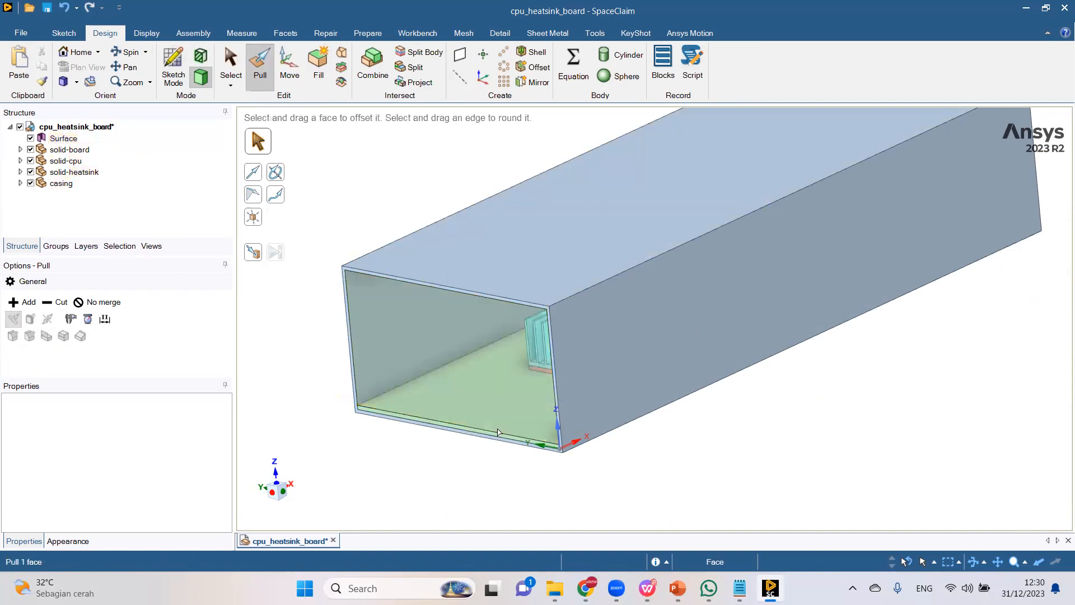
click(68, 142)
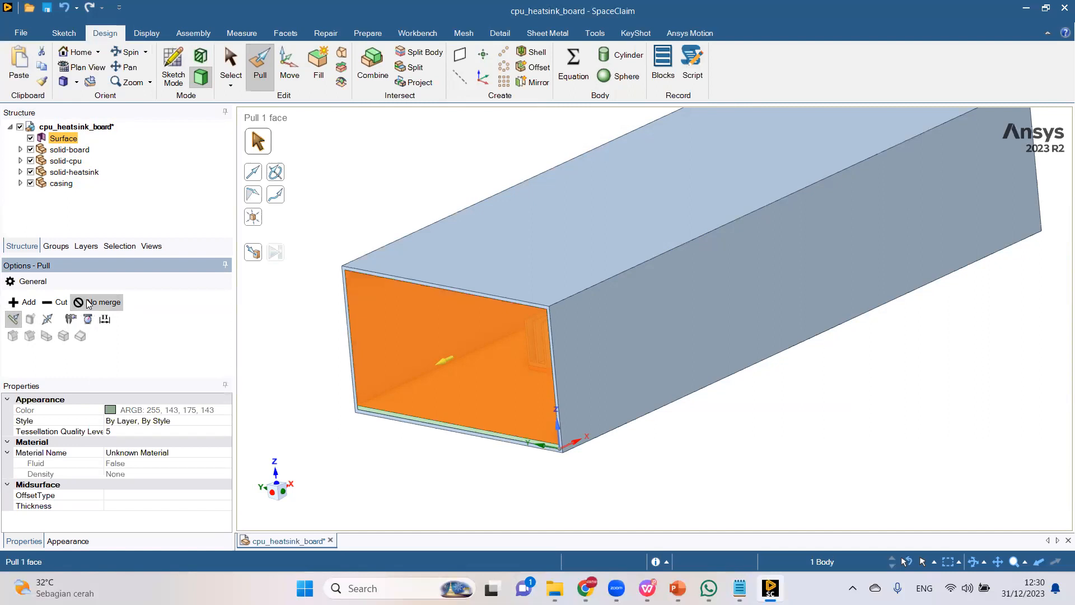
click(770, 353)
scroll(771, 353, down, 2)
scroll(842, 180, up, 1)
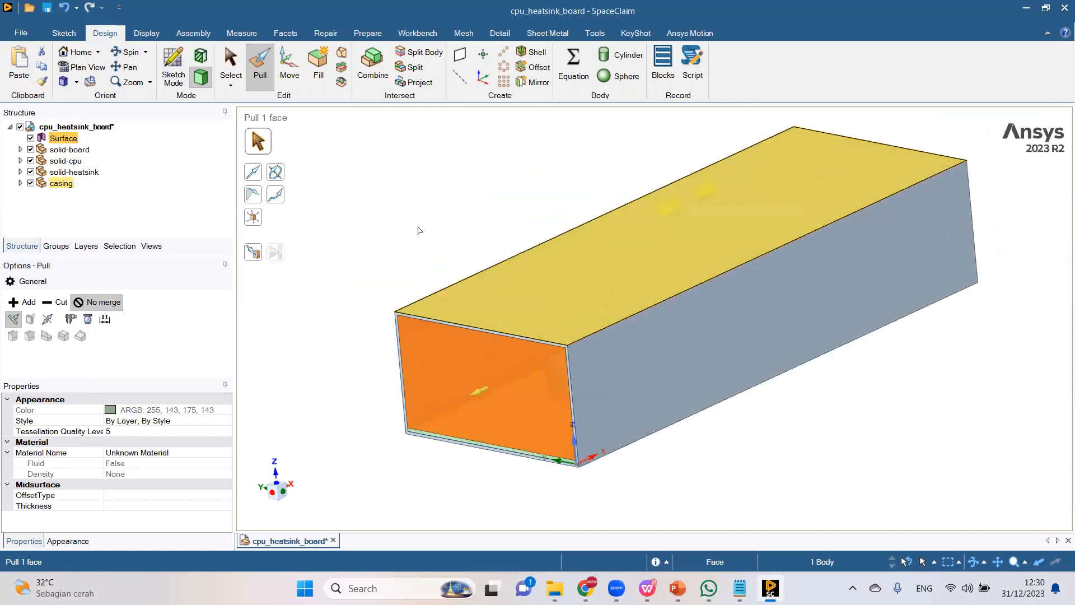
click(258, 256)
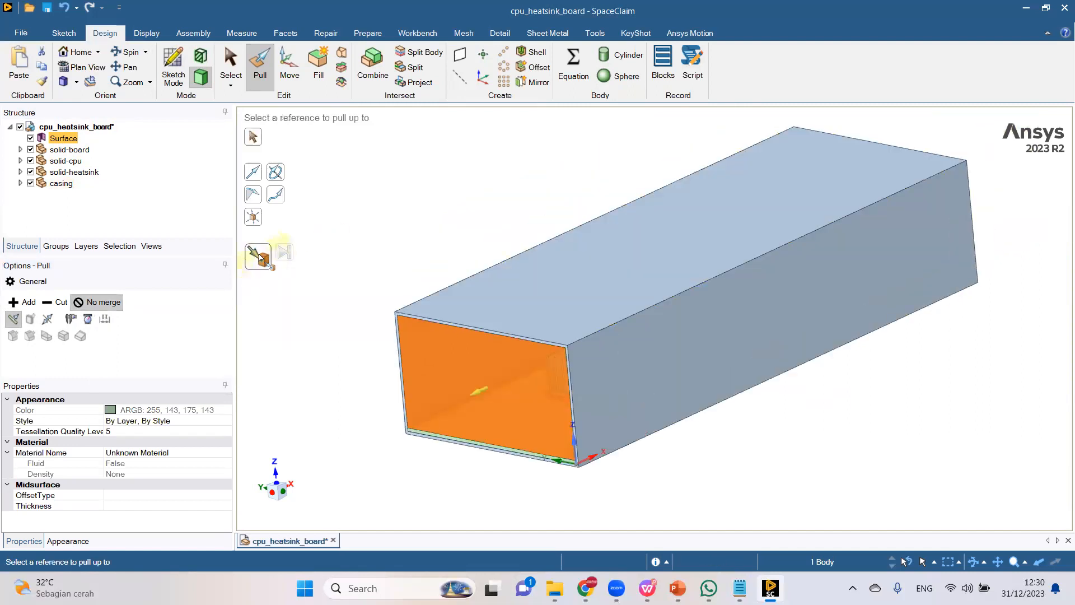
click(963, 161)
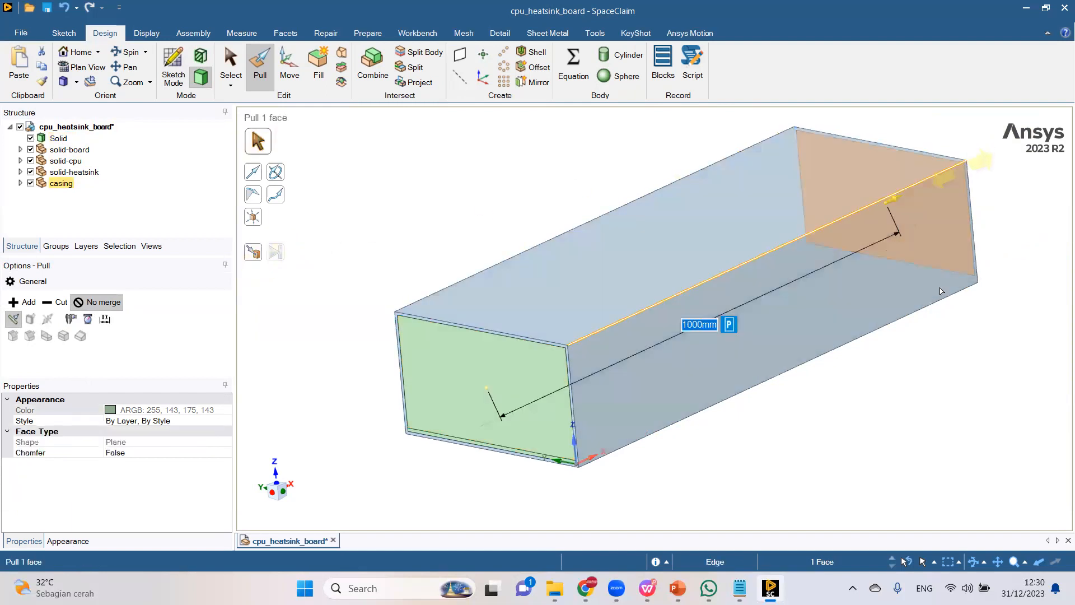
click(861, 474)
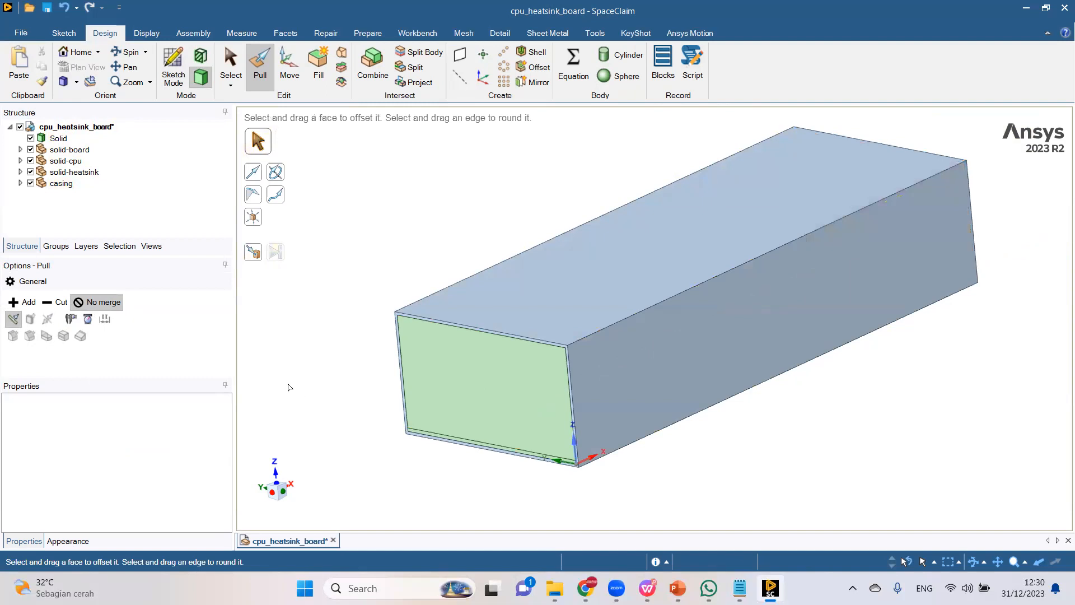
key(s)
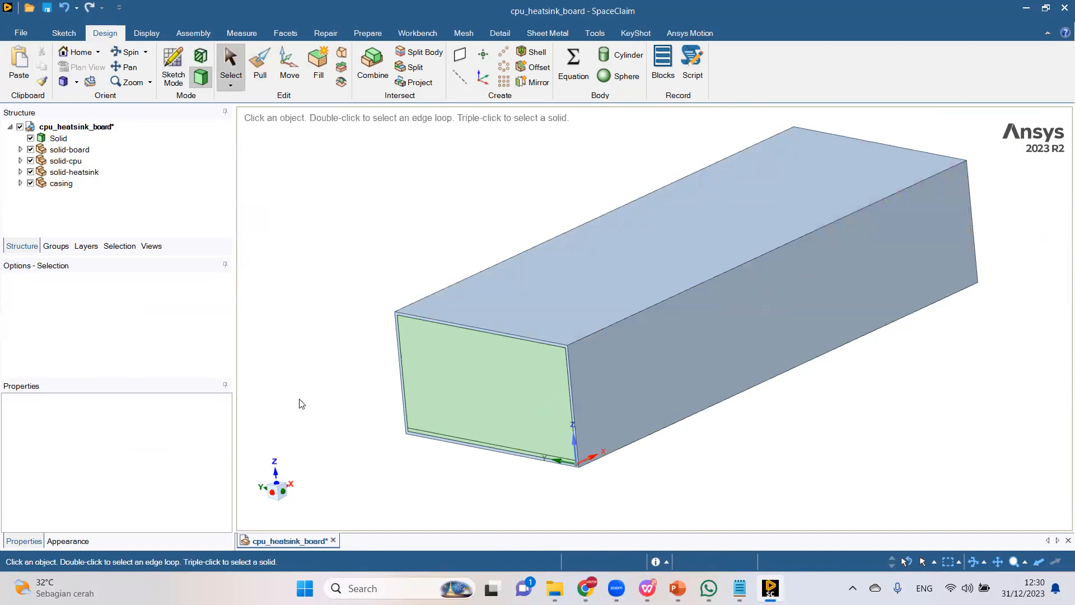
Rename the new solid inside the casing as fluid.
click(57, 139)
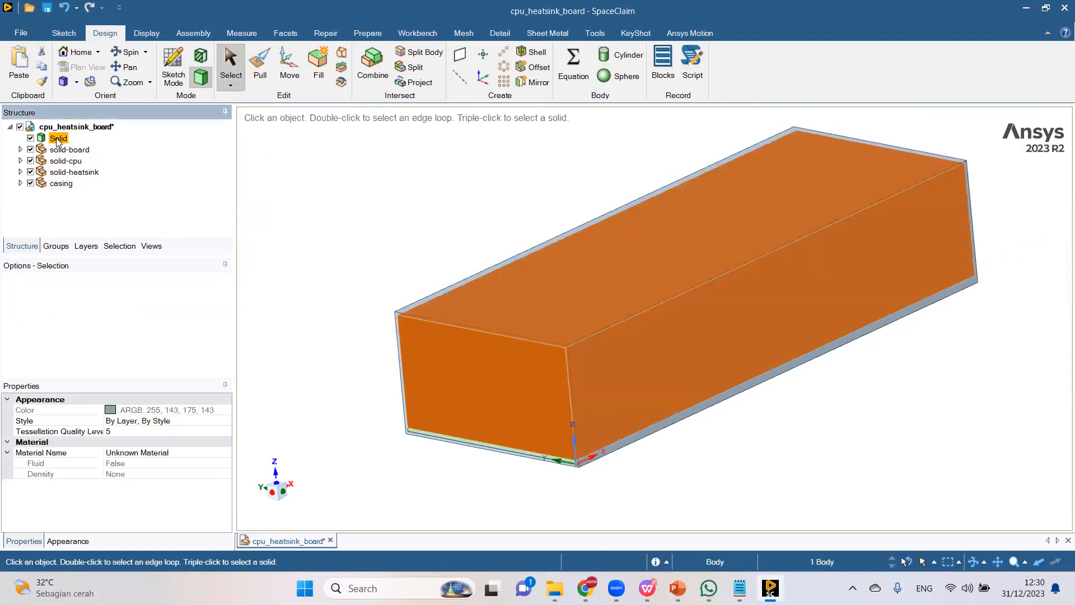
right_click(58, 140)
text(fluid)
key(Return)
Make the fluid body transparent so the heatsink shows through, and return to the home view.
right_click(316, 199)
click(363, 177)
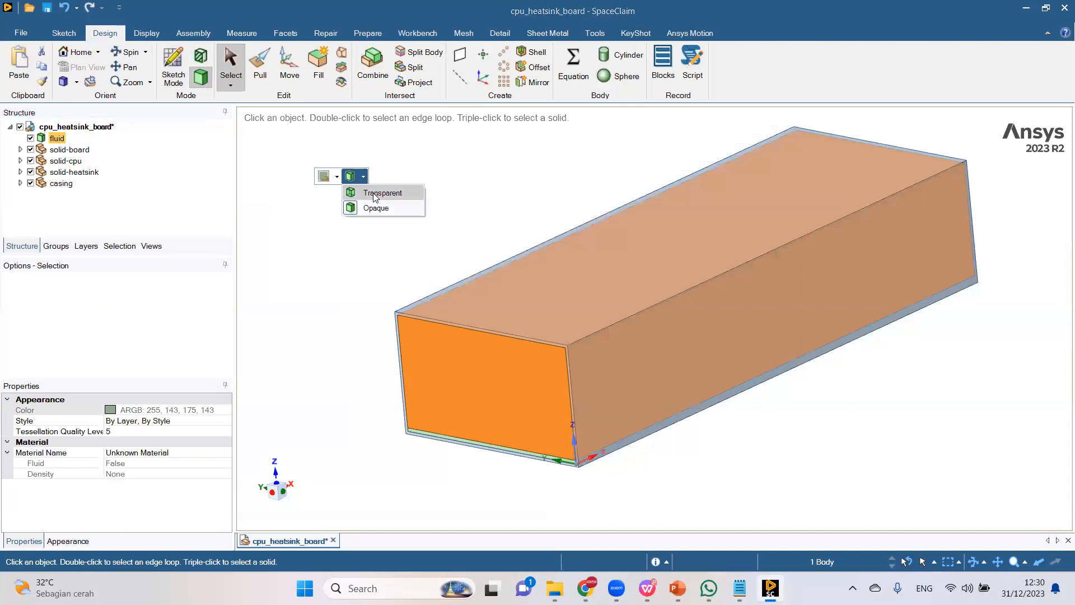
click(375, 193)
click(336, 312)
key(h)
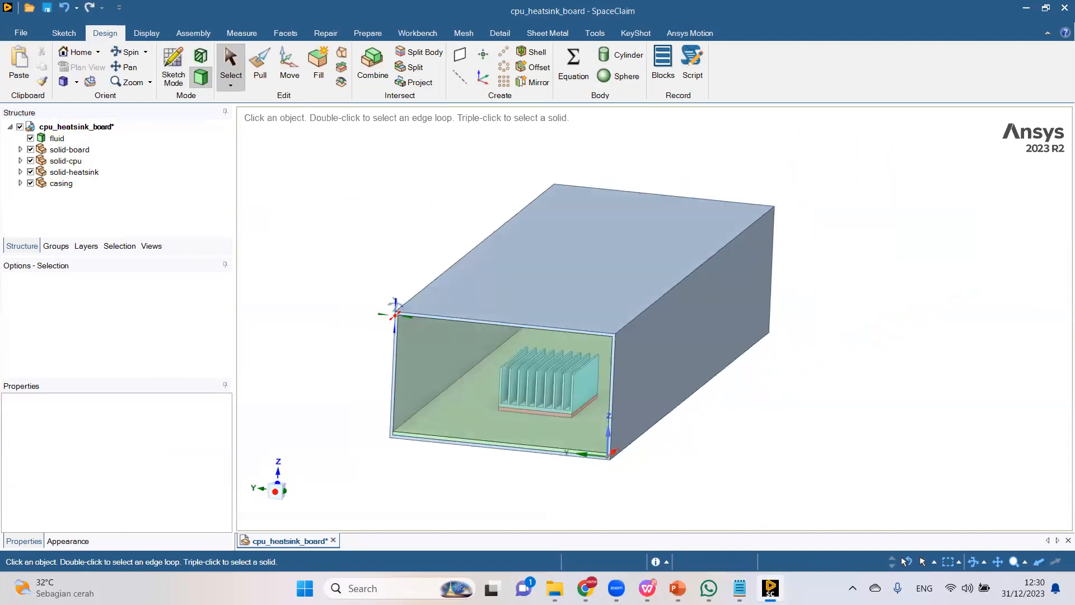
scroll(482, 514, up, 5)
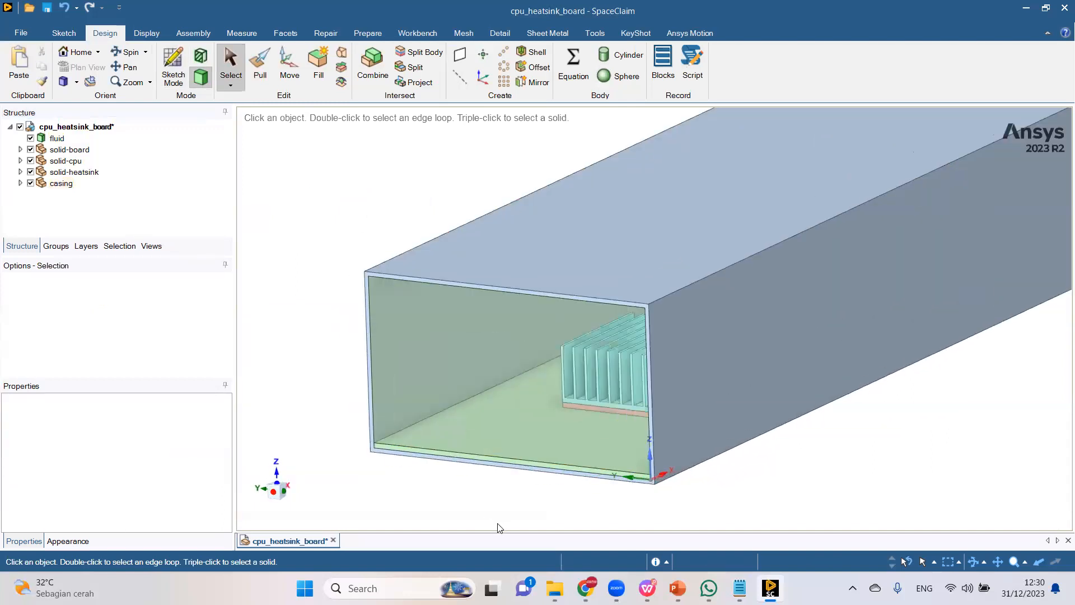
Suppress the casing component for physics and hide it from view.
click(61, 185)
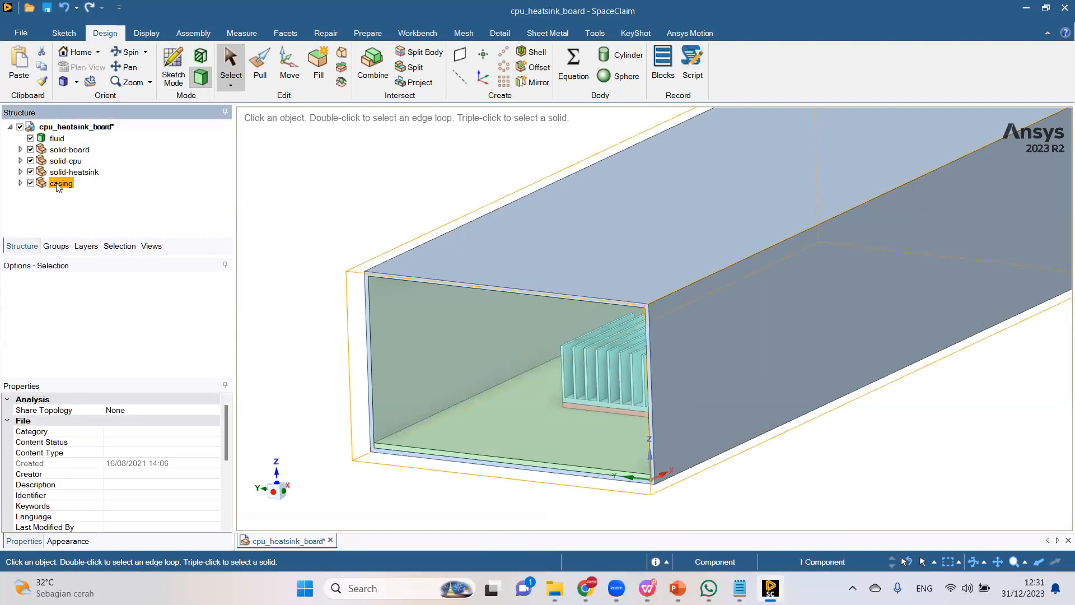
right_click(58, 187)
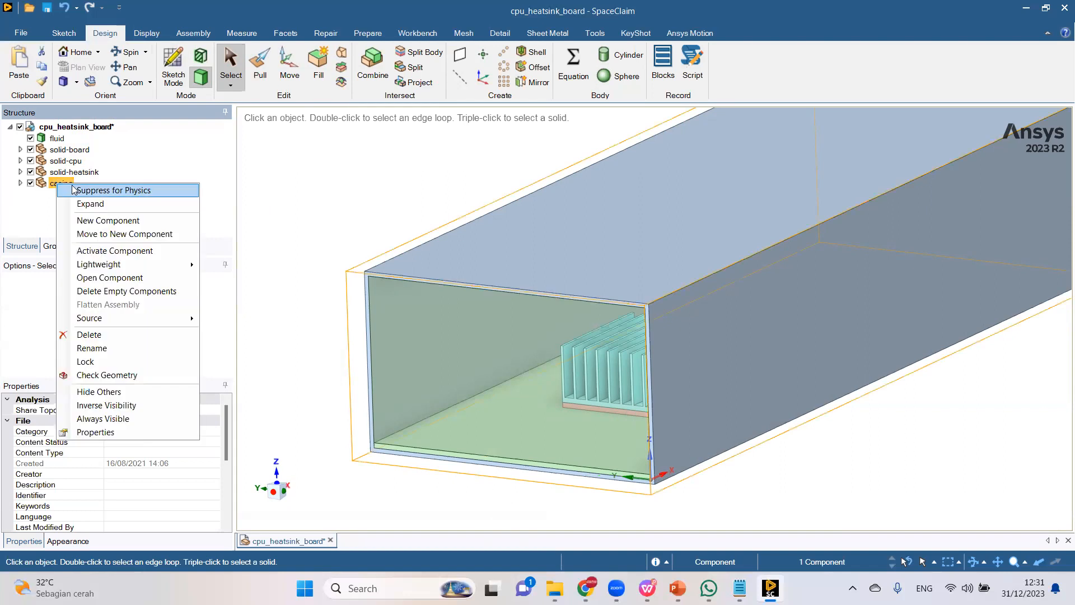
click(98, 196)
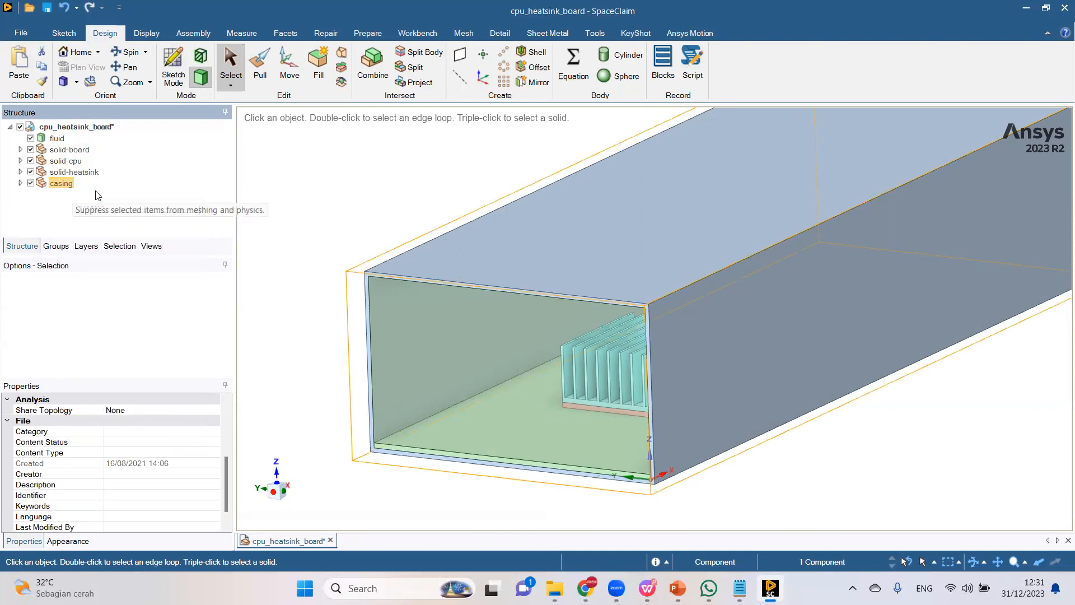
click(31, 184)
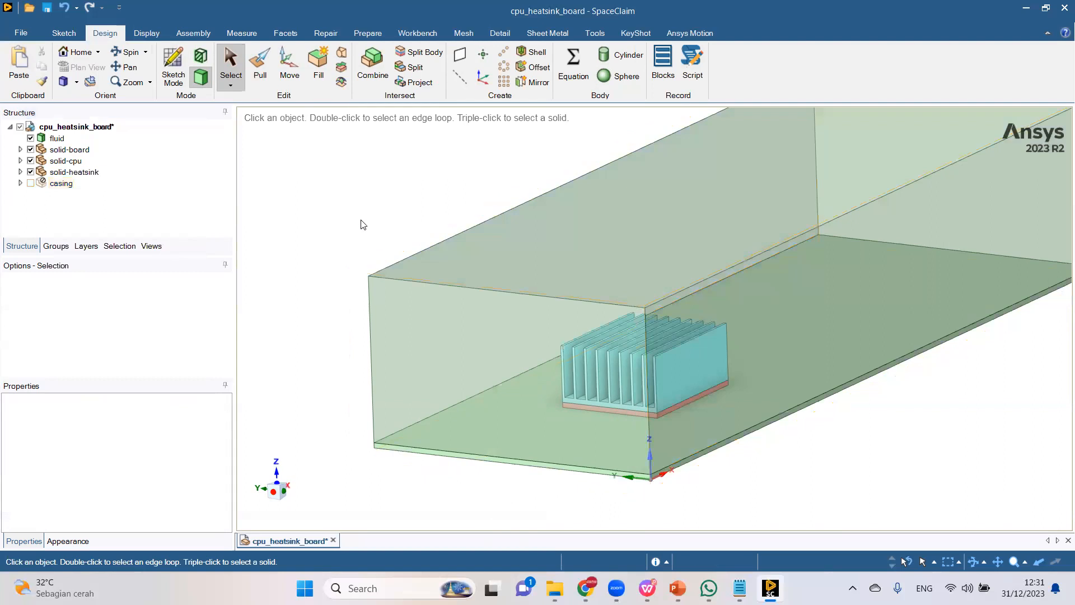
ctrl+middle_drag(445, 301, 372, 288)
mouse_move(353, 200)
middle_down()
mouse_move(364, 228)
mouse_move(346, 215)
middle_up()
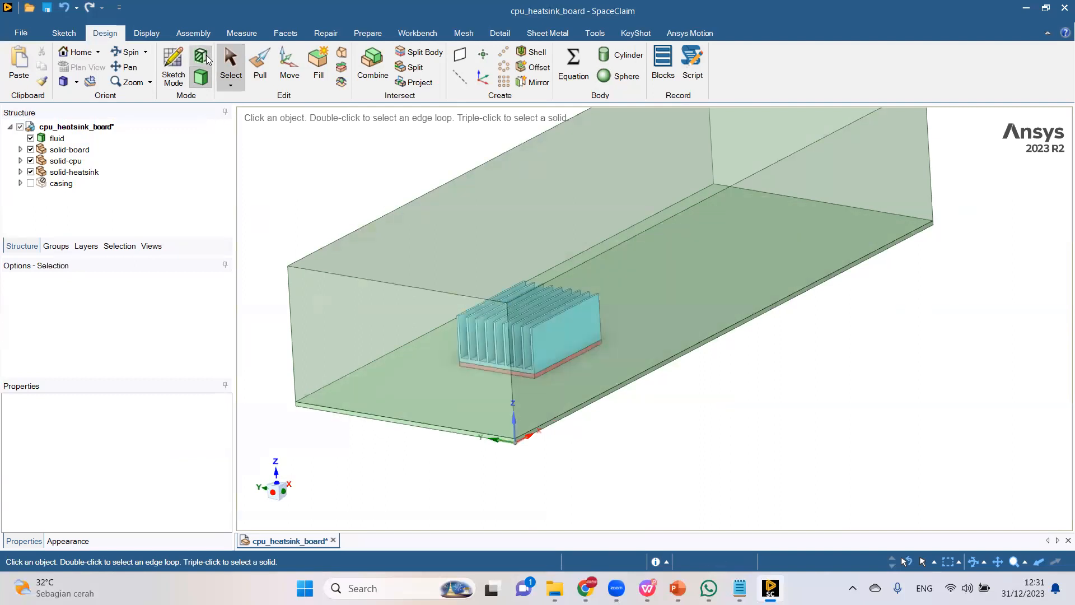
Section the model parallel to the fluid body's long side face, moving the section plane inward to cut through the heatsink base and CPU.
click(206, 55)
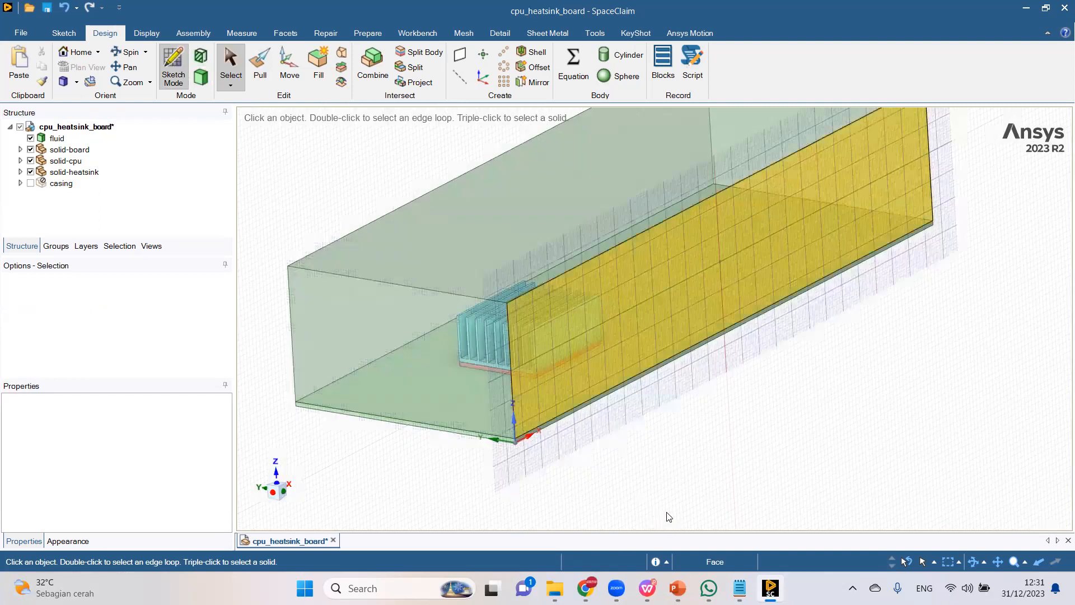
click(736, 316)
drag(776, 276, 643, 240)
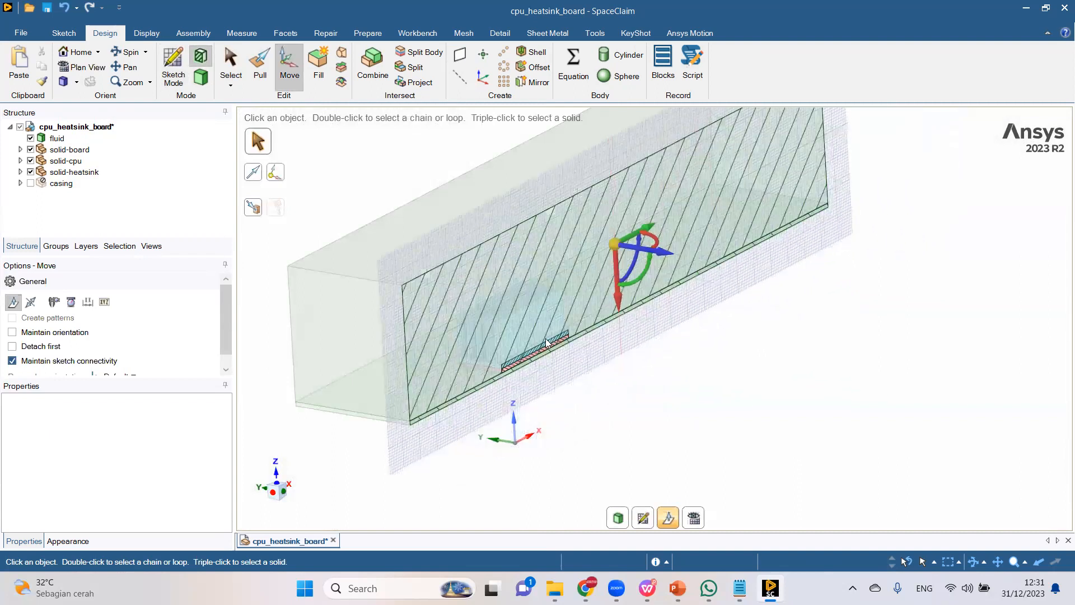
scroll(548, 337, up, 3)
scroll(448, 387, up, 3)
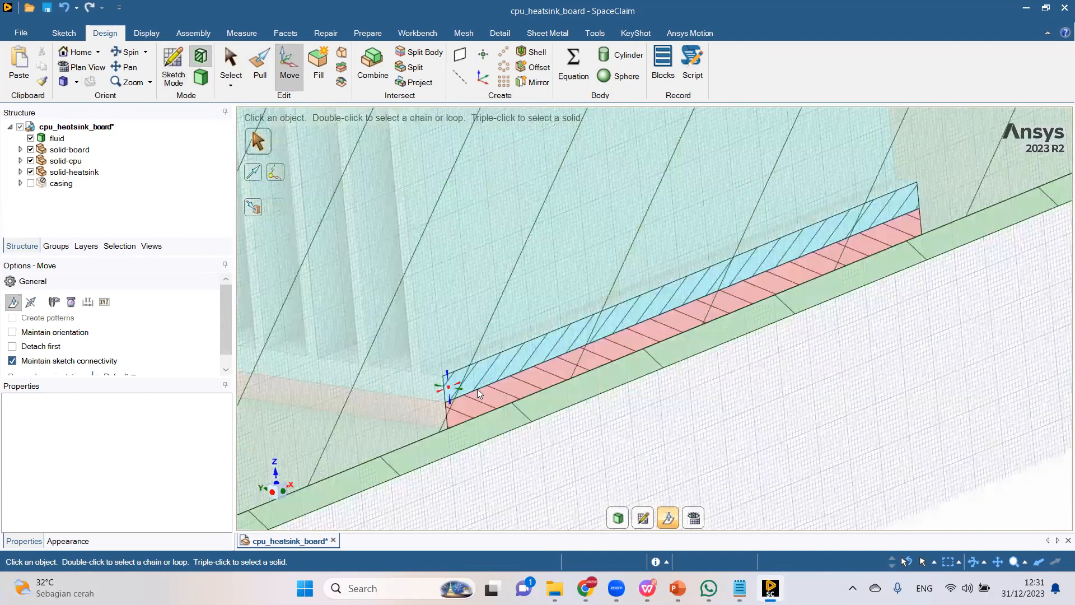
Hide and restore the CPU, board and heatsink components in the section view to check for overlaps with the fluid.
click(30, 161)
click(30, 150)
click(30, 151)
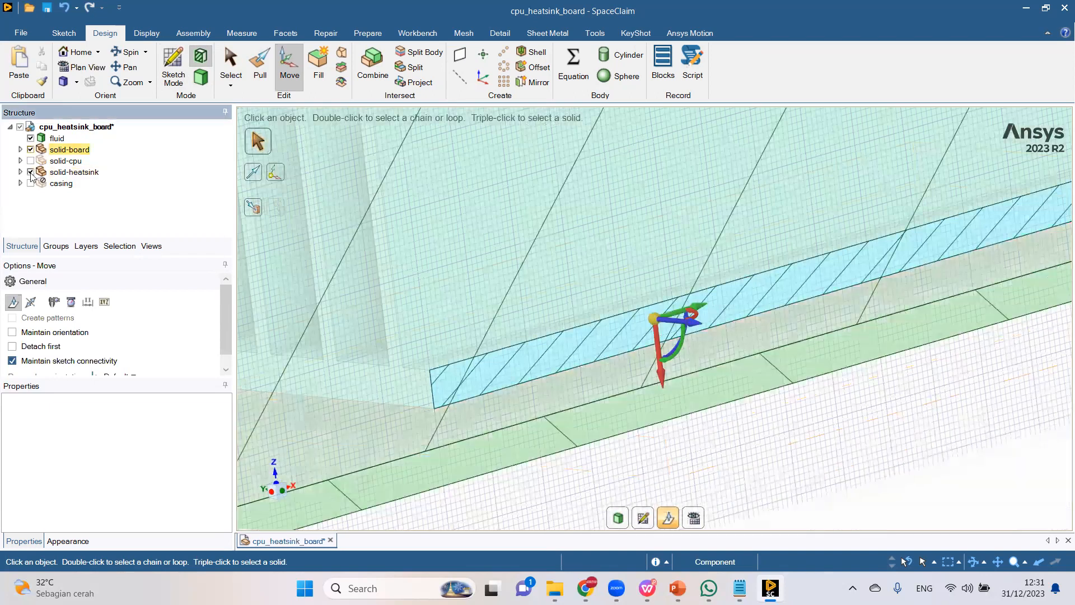
click(30, 173)
click(30, 172)
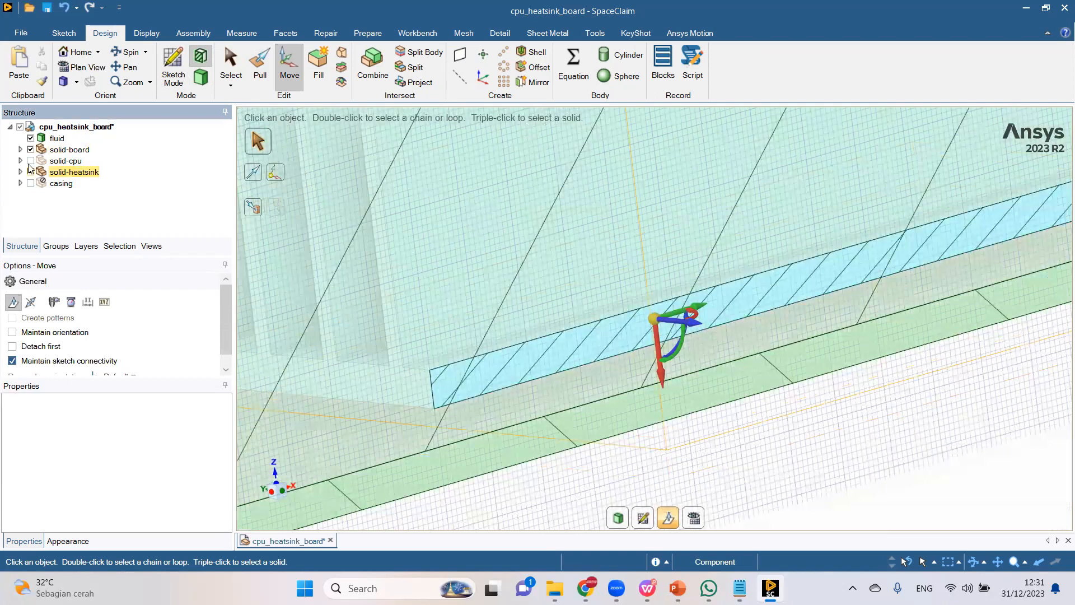
click(30, 161)
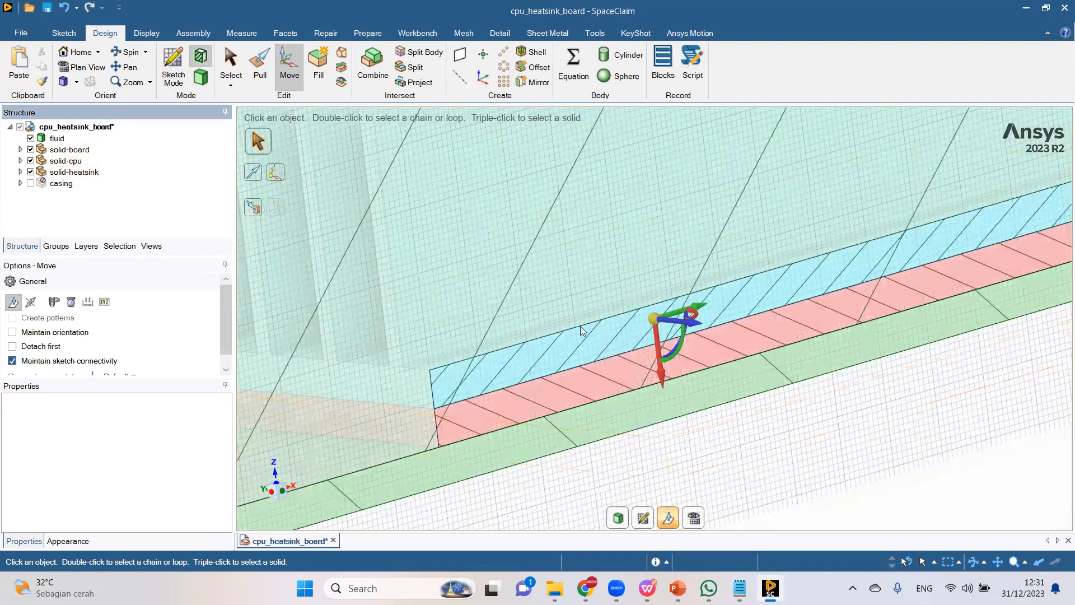
scroll(580, 328, down, 1)
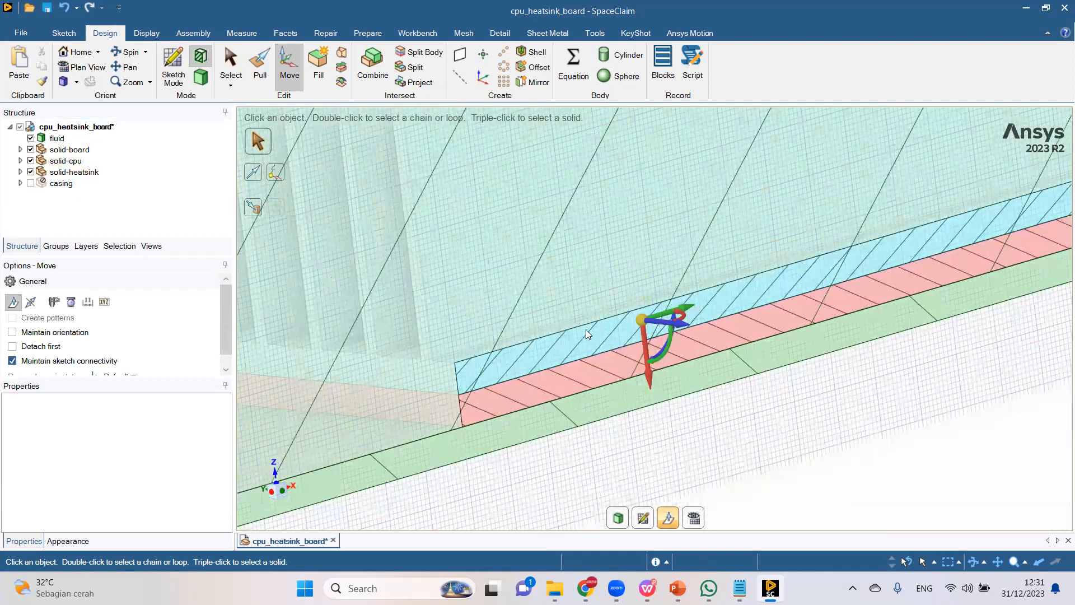
scroll(587, 334, down, 2)
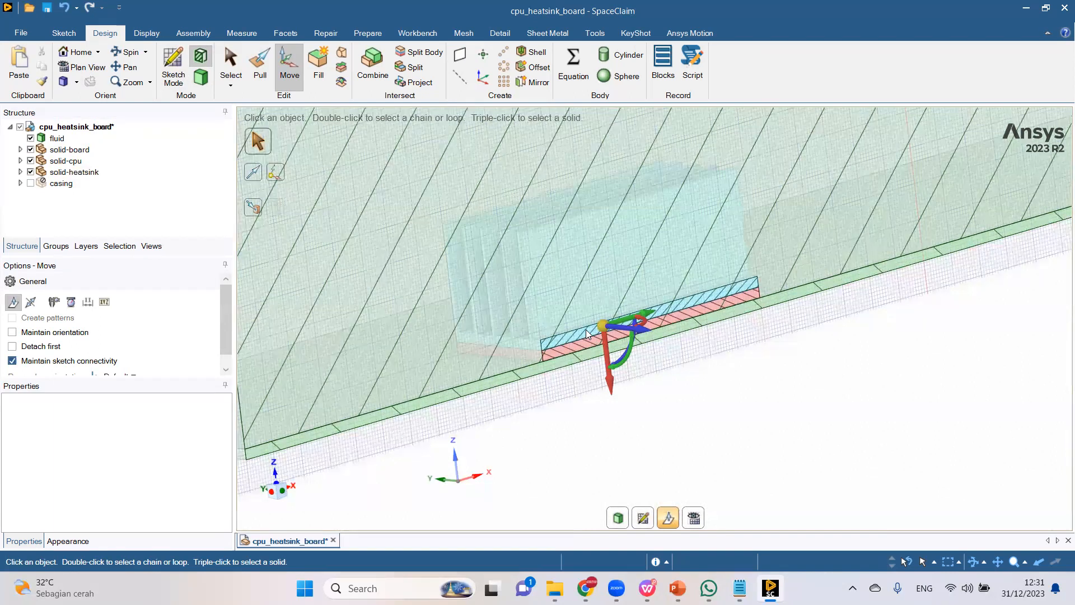
Toggle the heatsink's visibility in the section to check its overlap with the fluid, and return to the full 3D model.
click(31, 172)
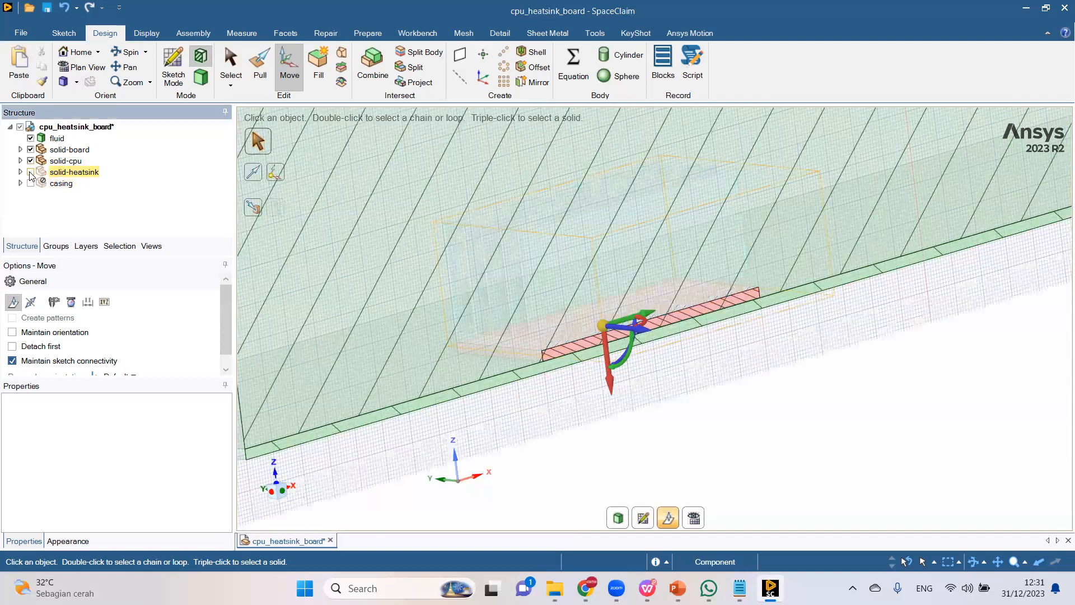
click(31, 172)
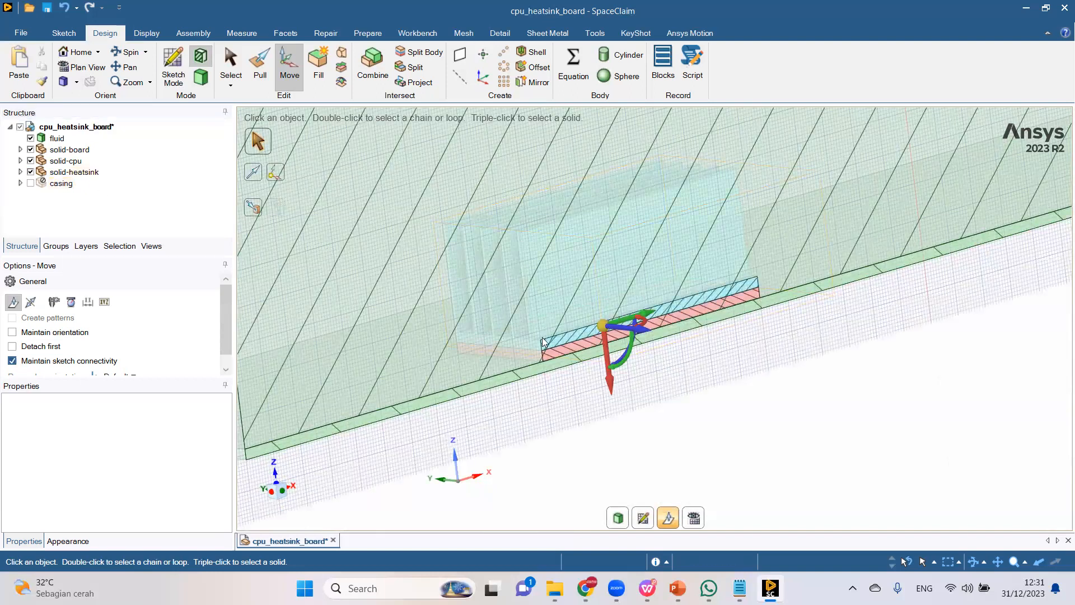
scroll(542, 347, up, 2)
scroll(560, 347, up, 2)
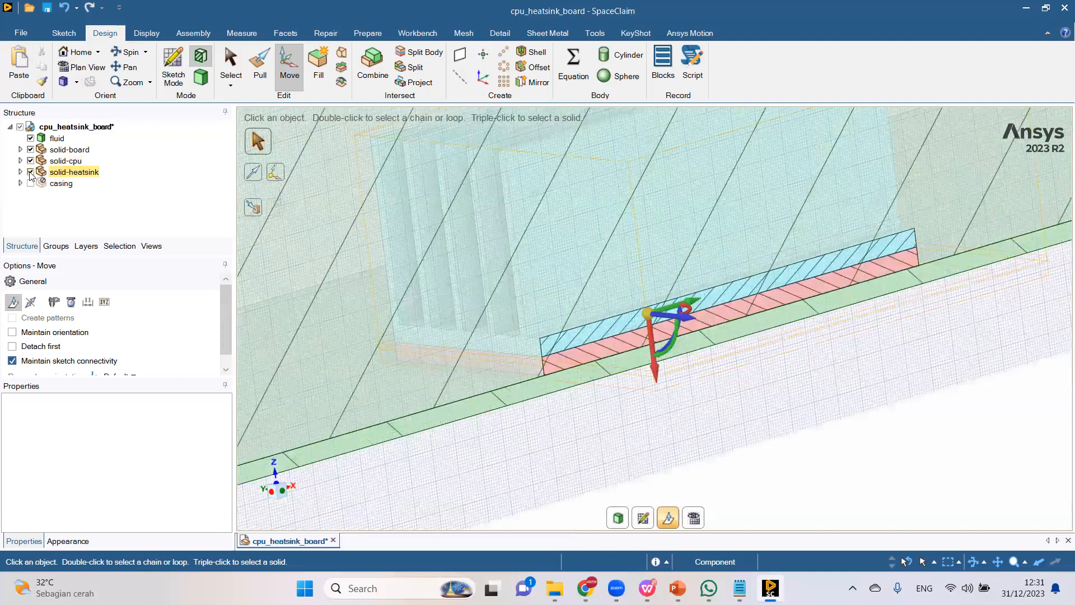
scroll(563, 338, down, 1)
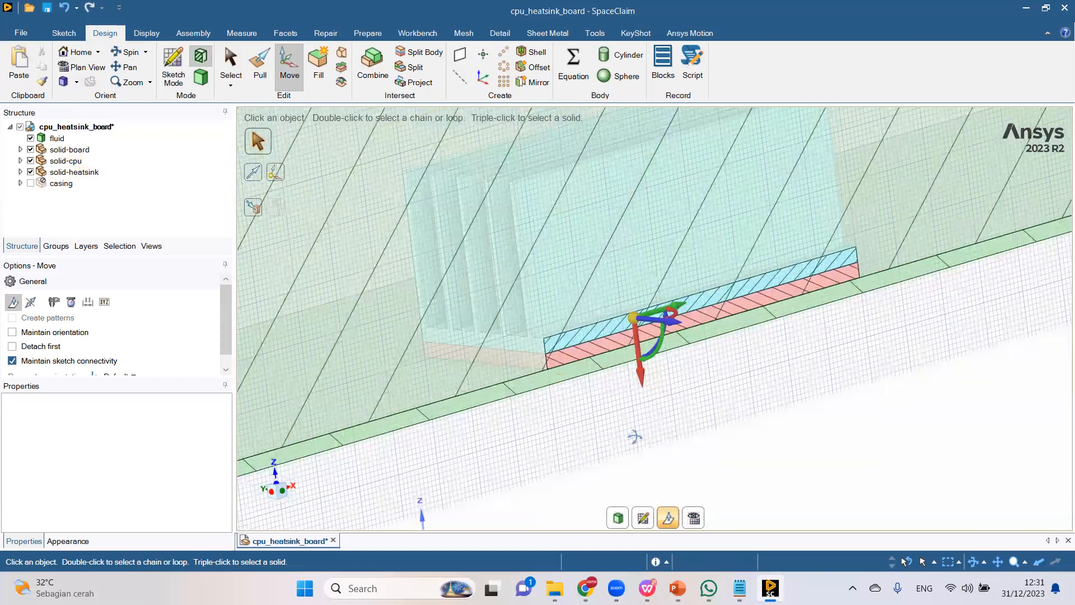
key(z)
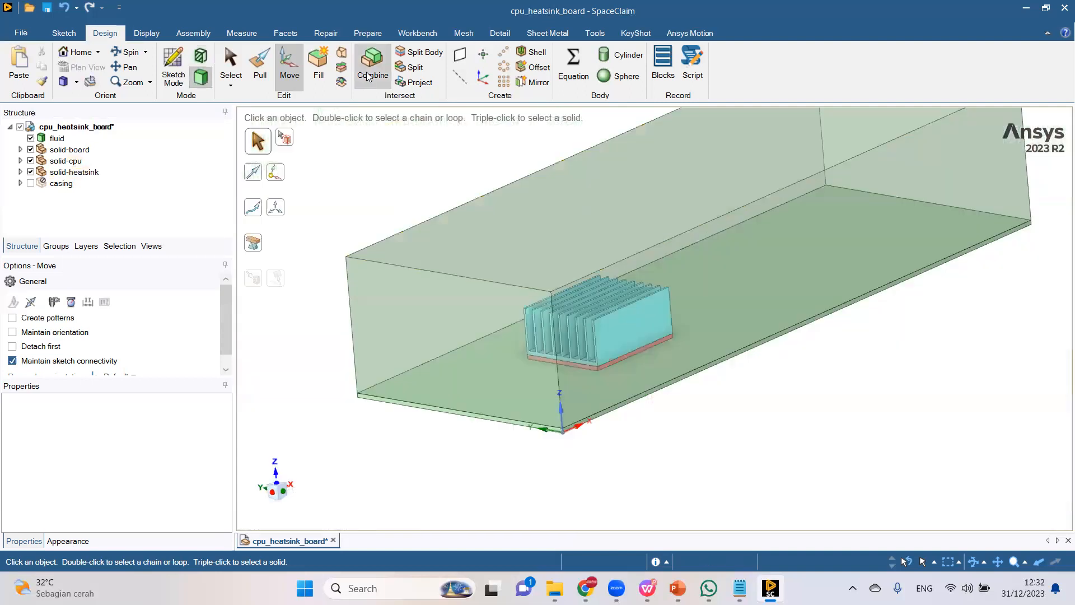
Combine the fluid body with the heatsink solid as cutter, keeping the cutter, and remove the resulting overlap region.
click(369, 73)
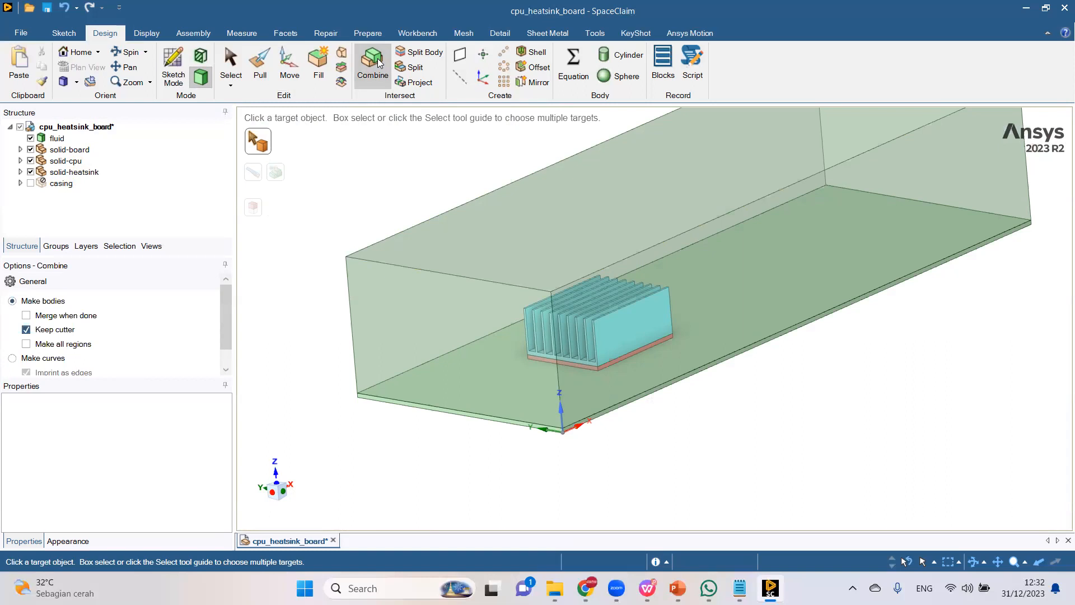
click(56, 140)
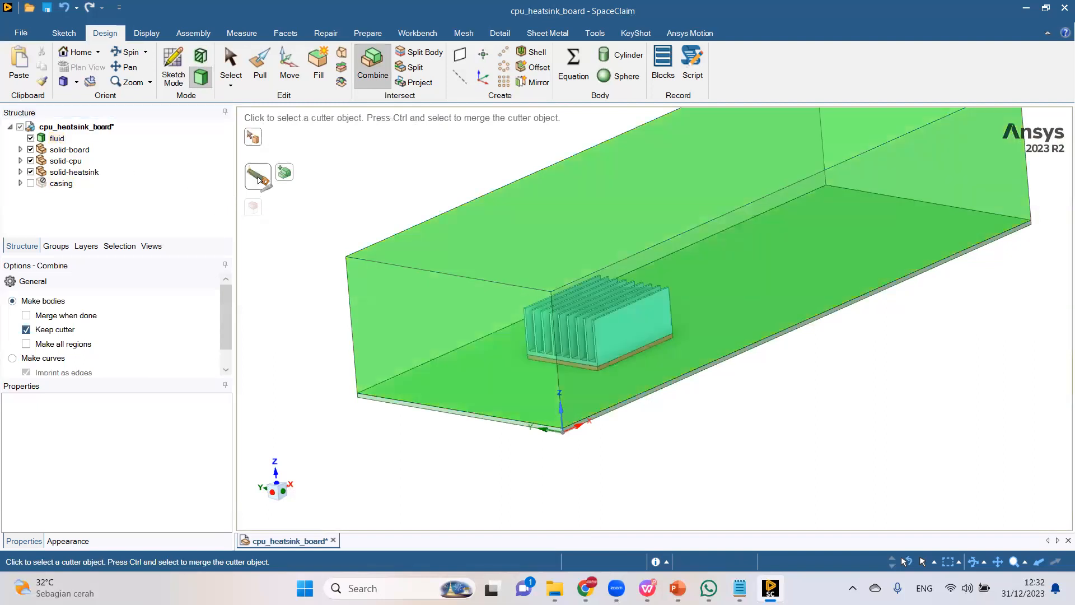
click(20, 172)
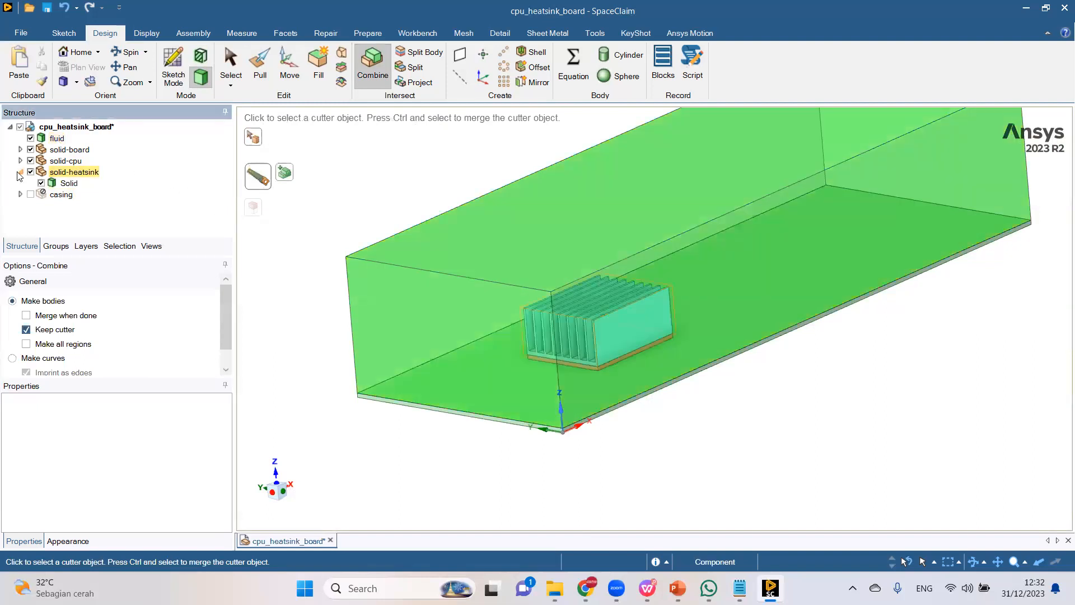
click(65, 185)
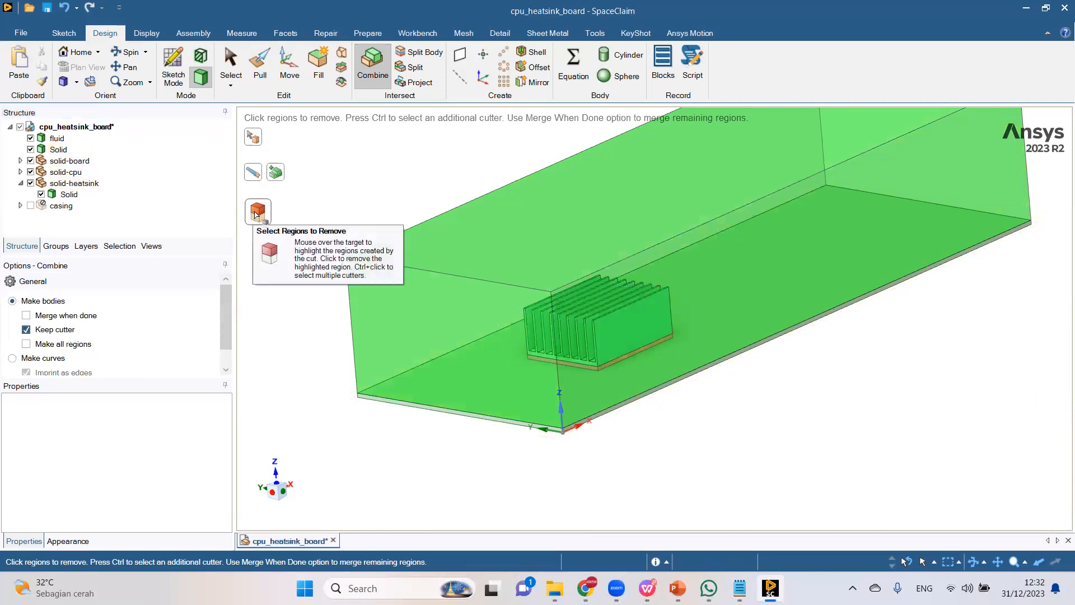
click(59, 150)
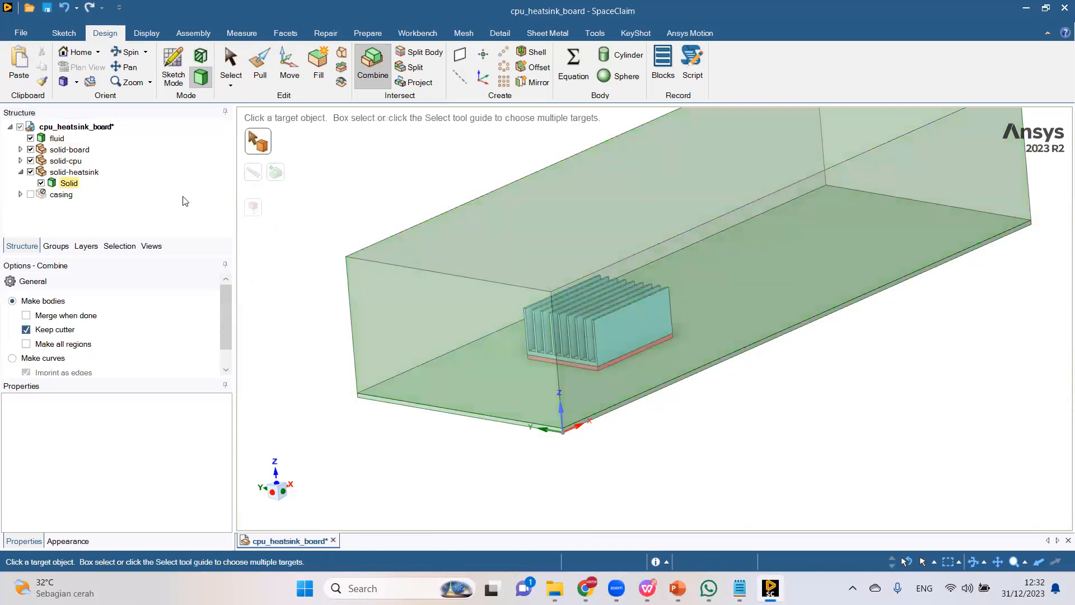
Cut the fluid body with the CPU solid as cutter, remove the overlap region and leave the Combine tool.
click(21, 161)
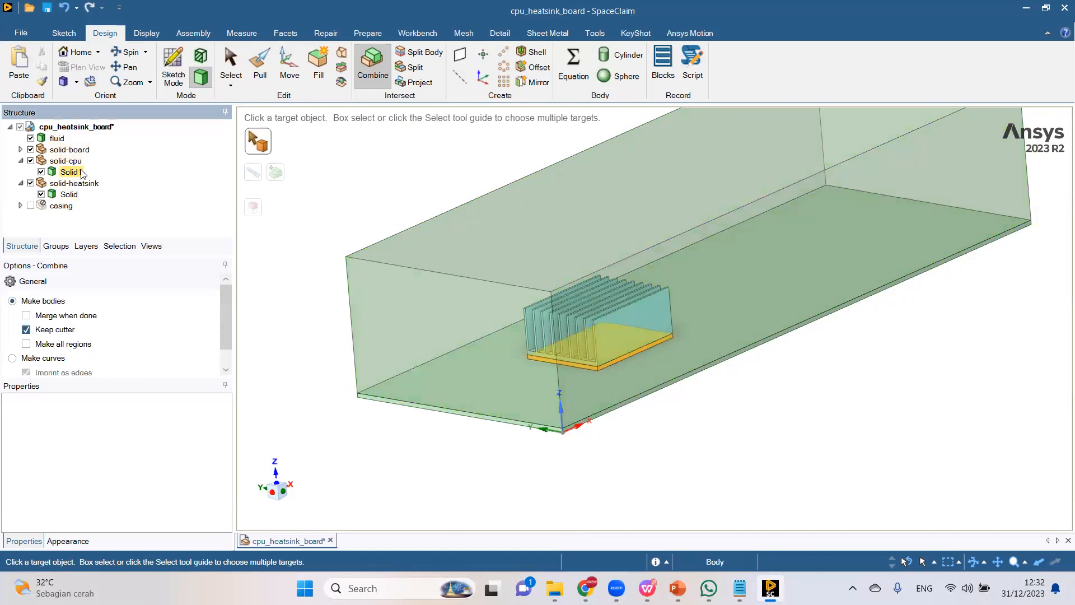
click(56, 139)
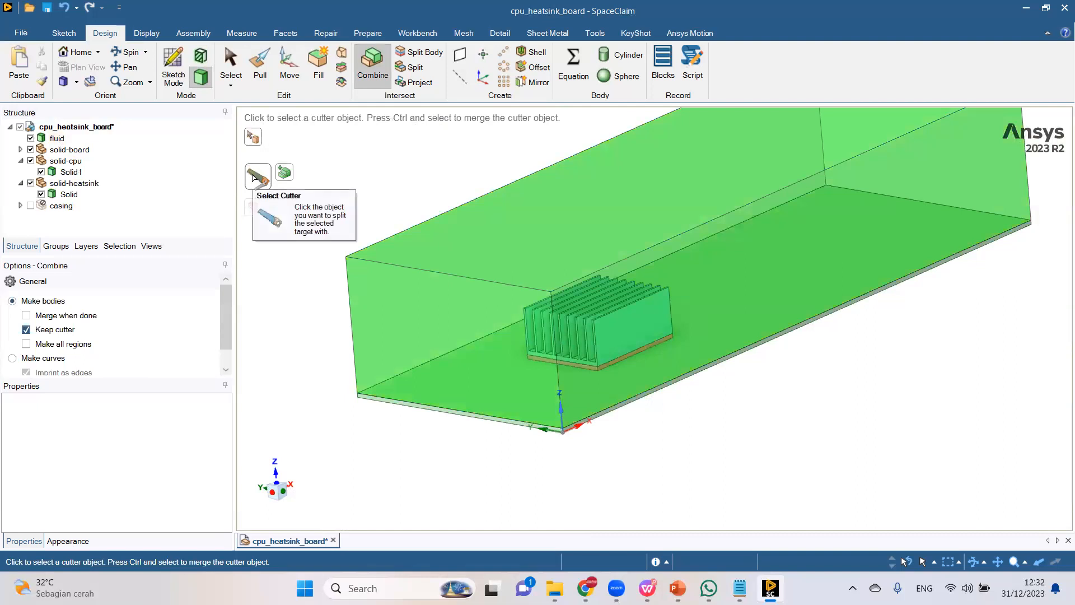
click(75, 176)
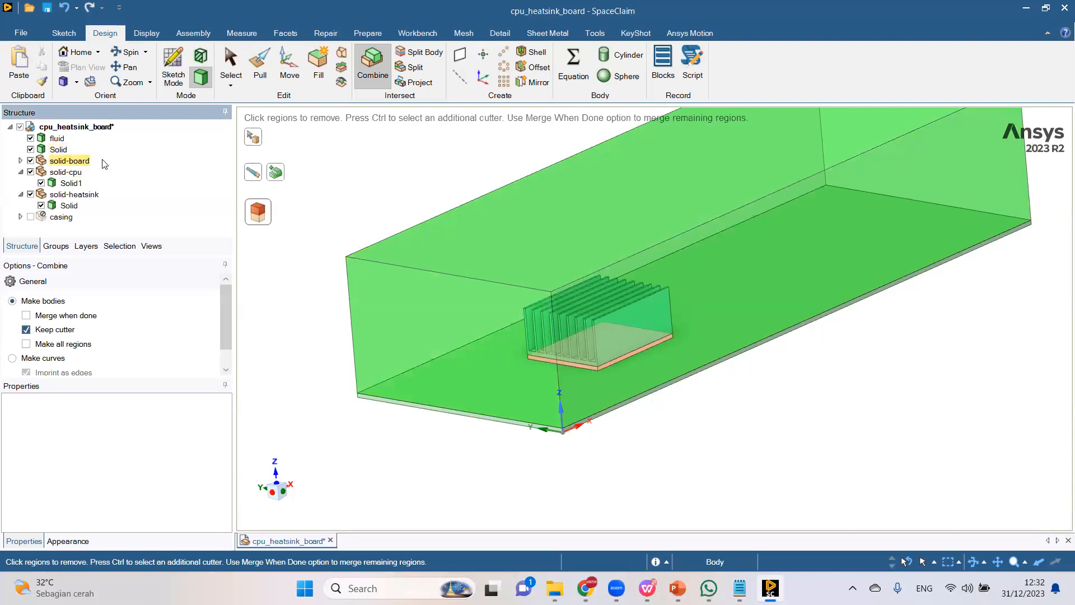
click(266, 216)
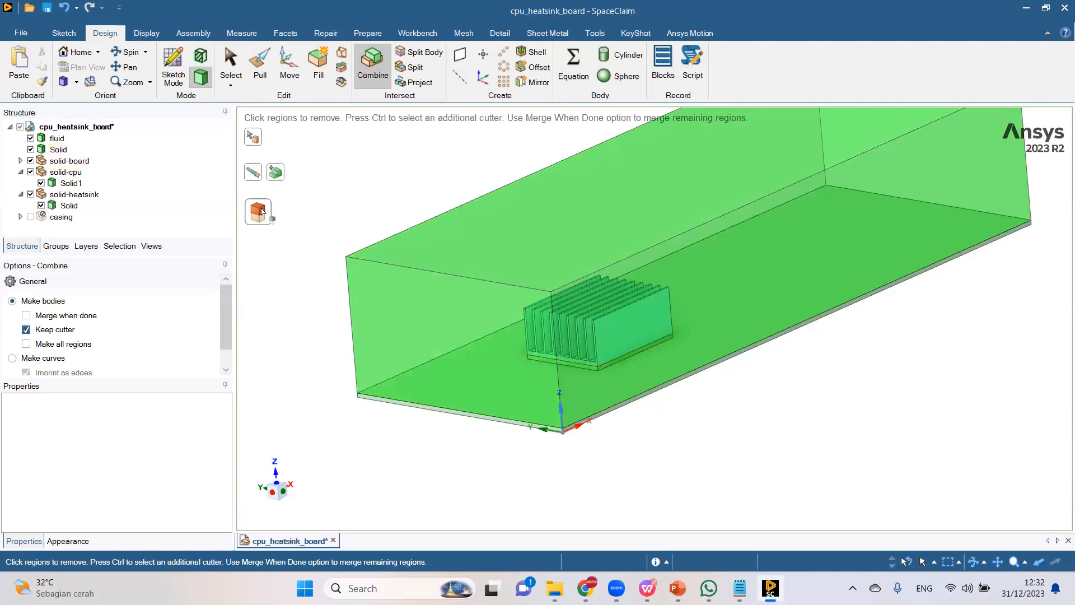
click(58, 149)
click(294, 214)
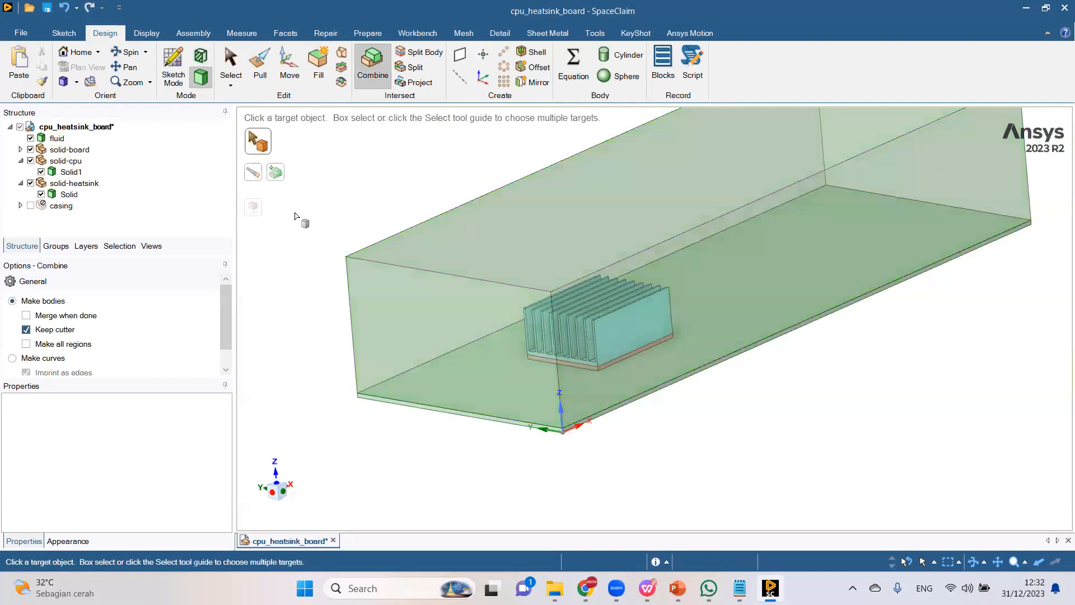
key(Escape)
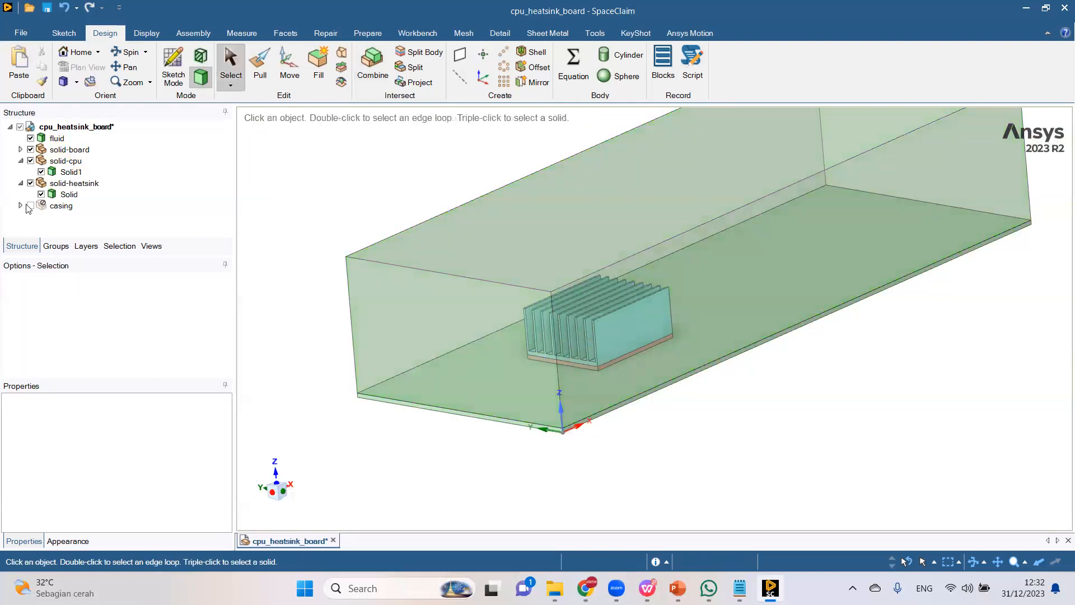
Hide the solid-cpu and solid-heatsink components and inspect the cavity cut in the fluid body.
click(30, 161)
click(30, 183)
click(635, 347)
scroll(635, 347, up, 2)
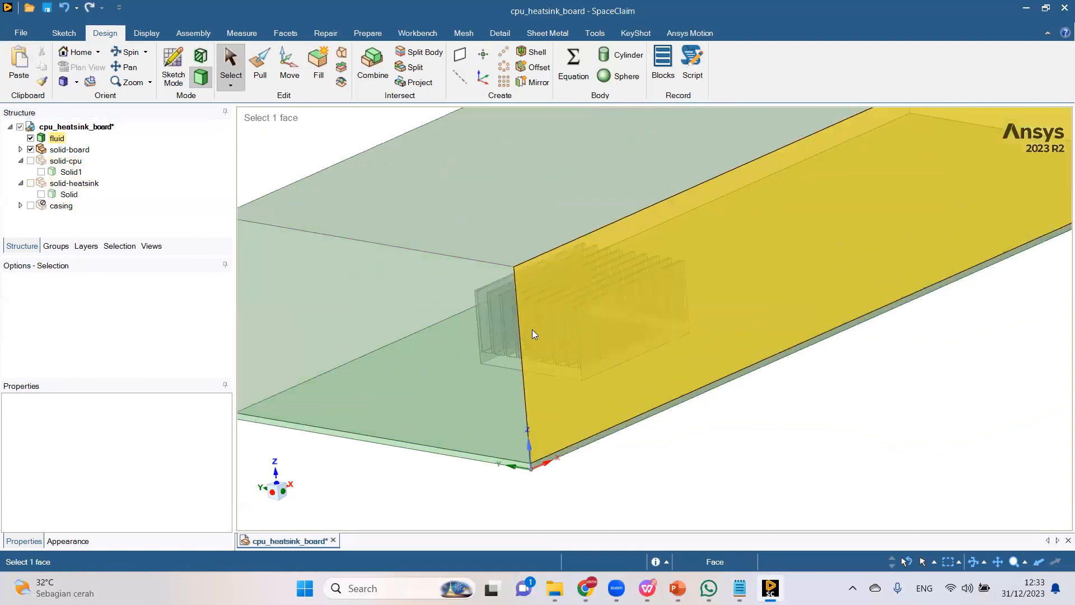
scroll(533, 334, down, 2)
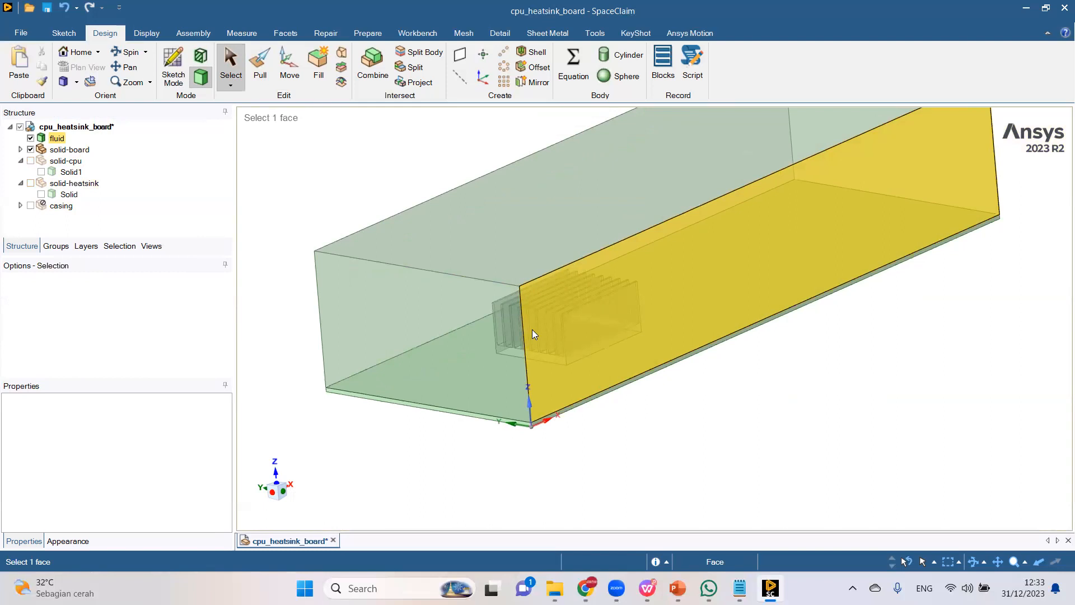
click(376, 69)
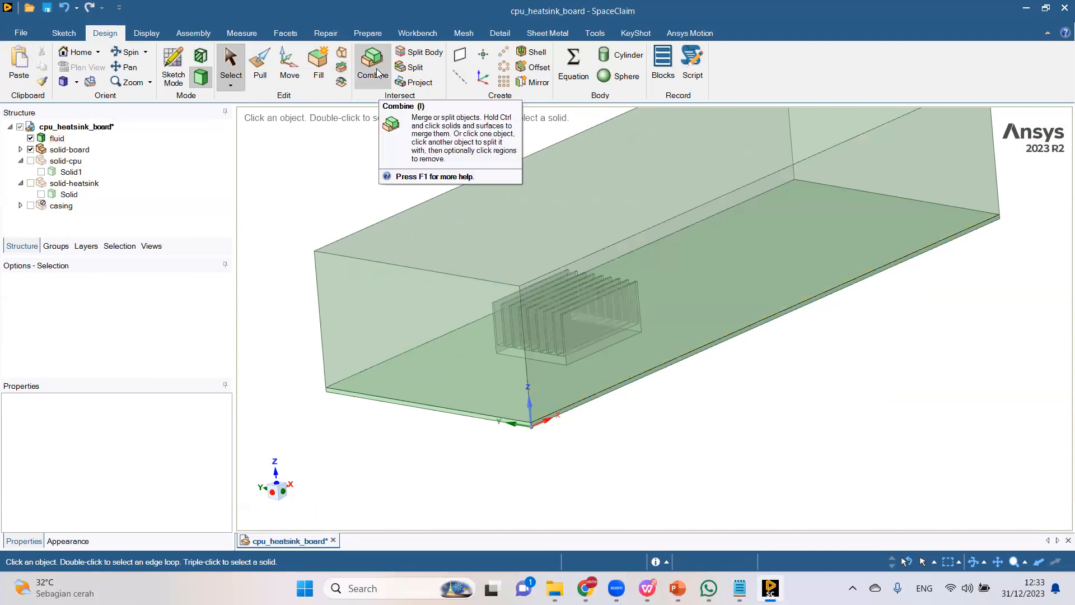
Show the CPU and heatsink components again, collapse their structure entries, and inspect the interface between the board and the fluid.
click(31, 161)
click(30, 184)
click(21, 161)
click(21, 172)
scroll(524, 434, up, 2)
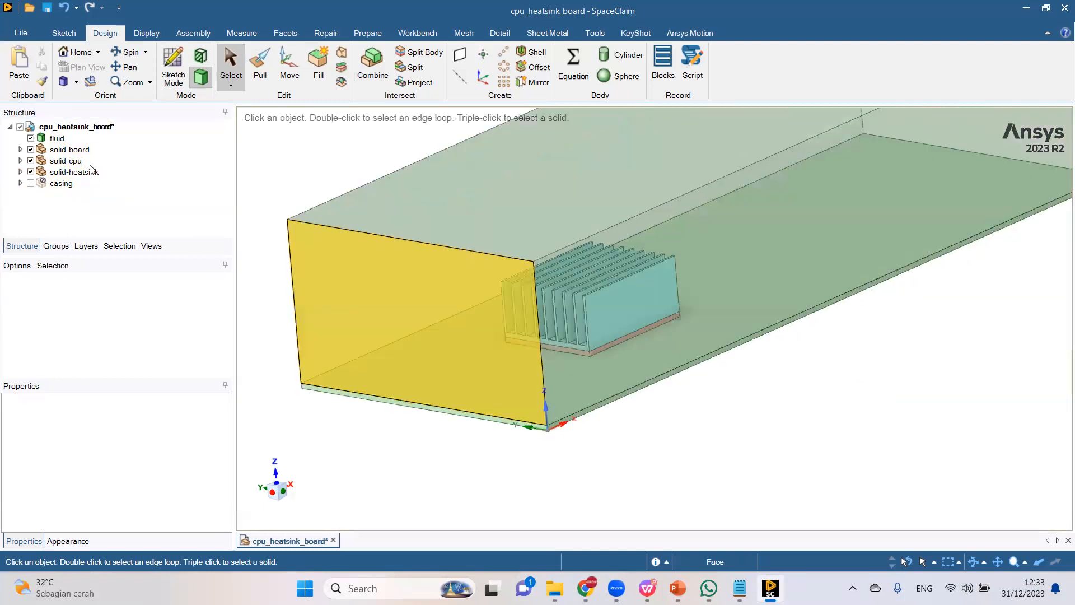
scroll(520, 442, up, 2)
scroll(523, 426, up, 4)
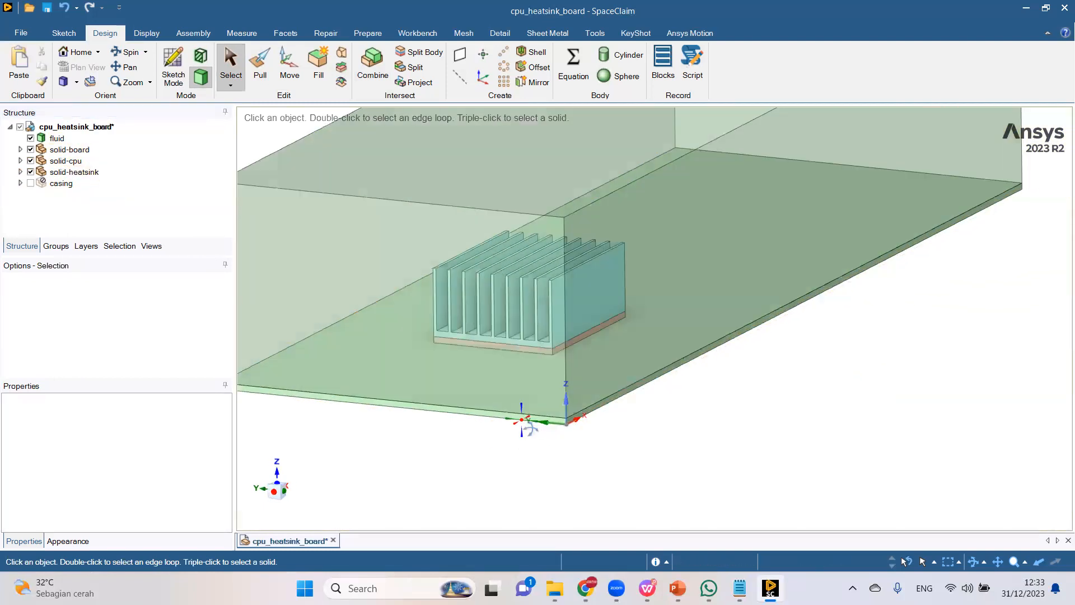
scroll(564, 421, up, 4)
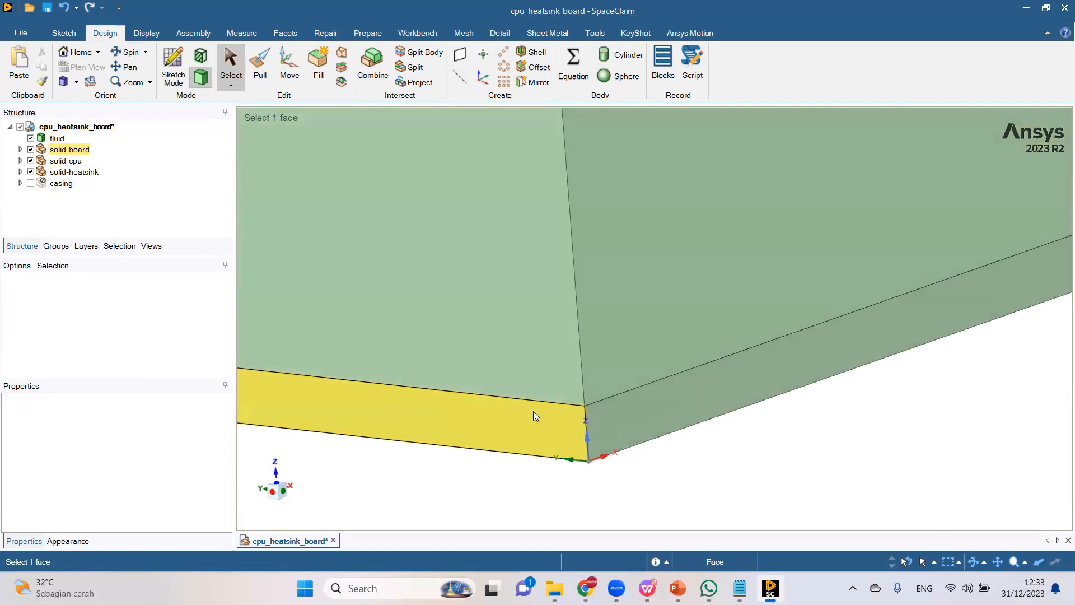
scroll(533, 416, down, 8)
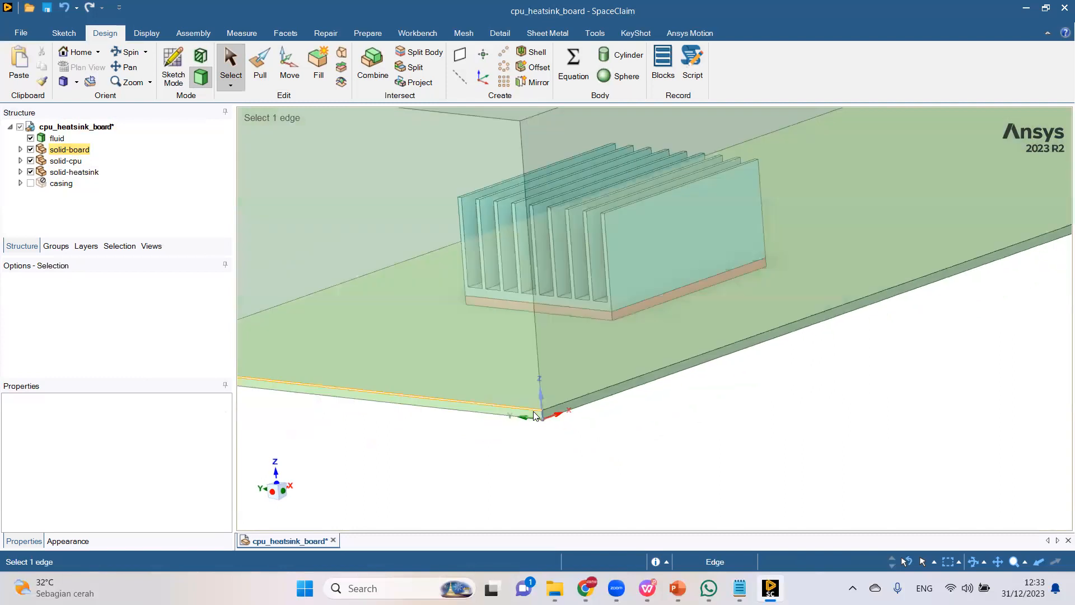
Save the model as a new SpaceClaim file named cpu_heatsink_board_domain.
mouse_move(366, 213)
middle_down()
mouse_move(456, 223)
mouse_move(386, 206)
mouse_move(340, 211)
mouse_move(353, 202)
mouse_move(344, 218)
middle_up()
click(25, 31)
mouse_move(44, 174)
key(Escape)
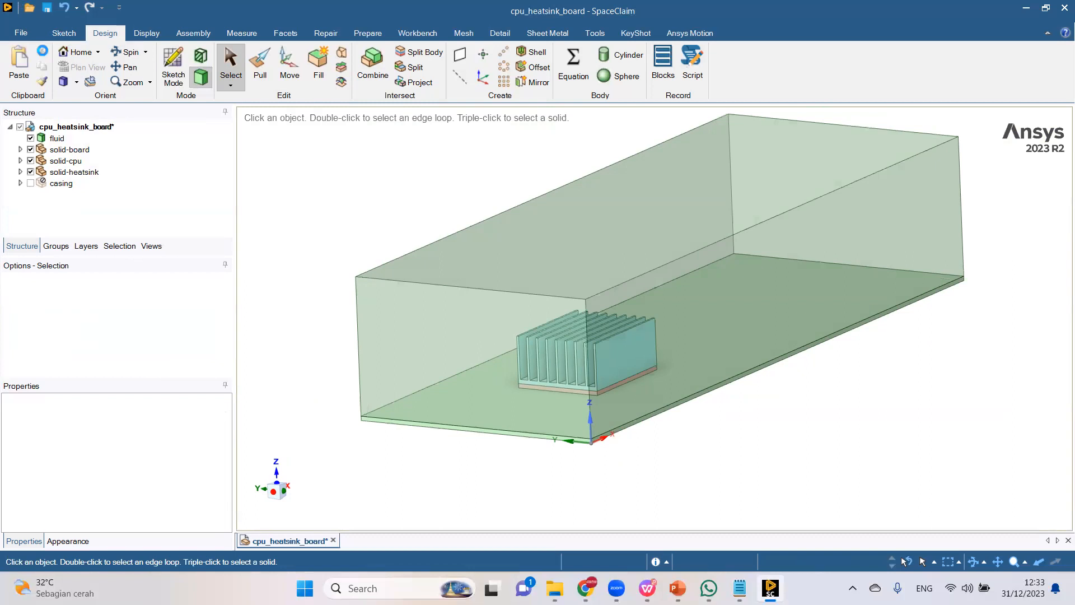
click(25, 34)
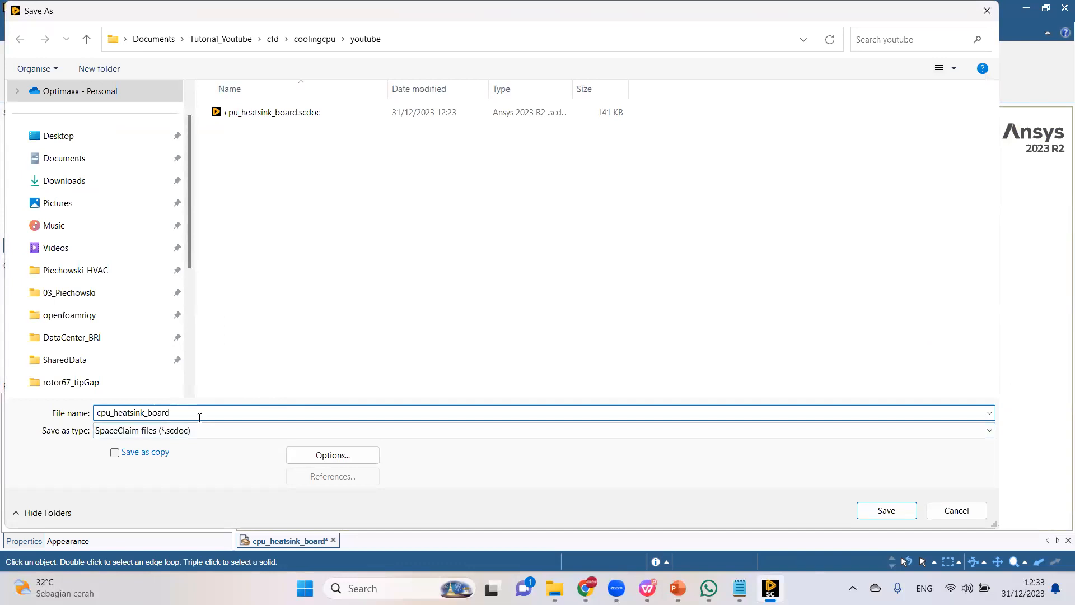
text(aluminum)
key(Return)
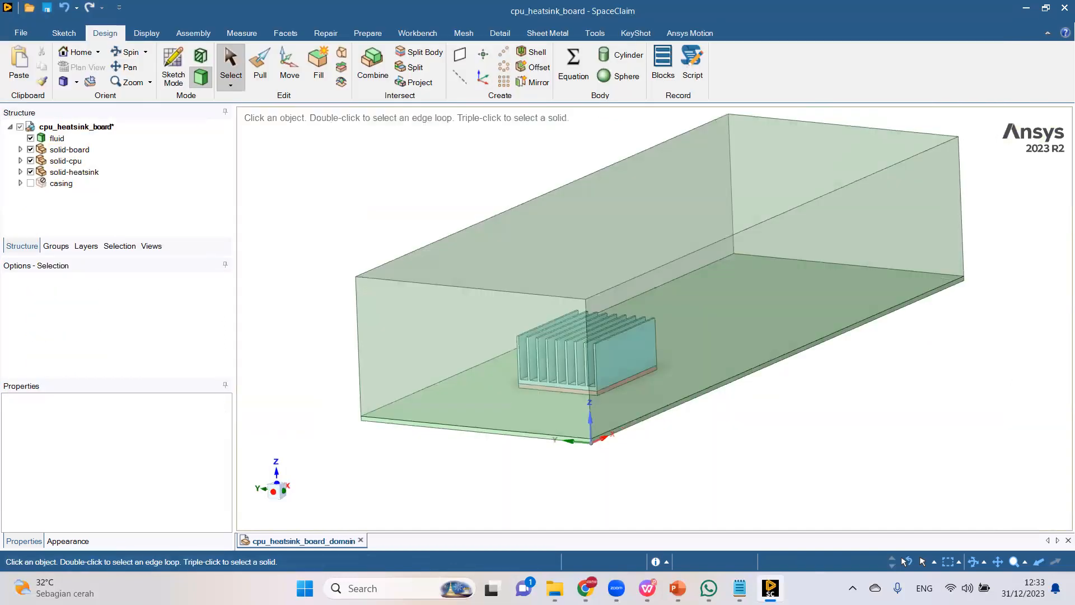
scroll(540, 486, down, 1)
ctrl+middle_drag(529, 446, 472, 445)
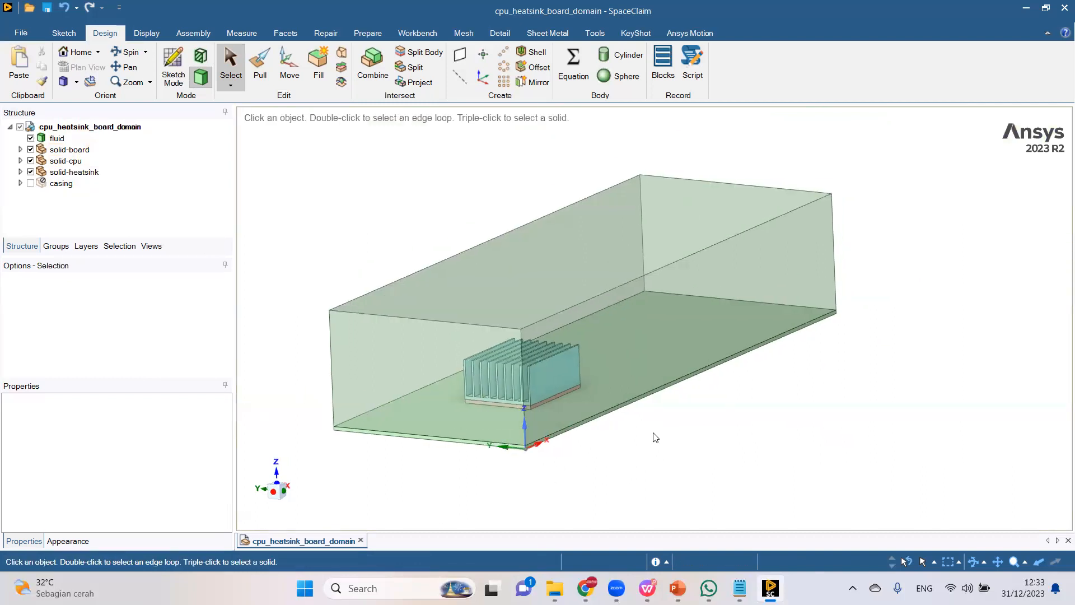
scroll(632, 461, down, 1)
middle_drag(573, 459, 549, 470)
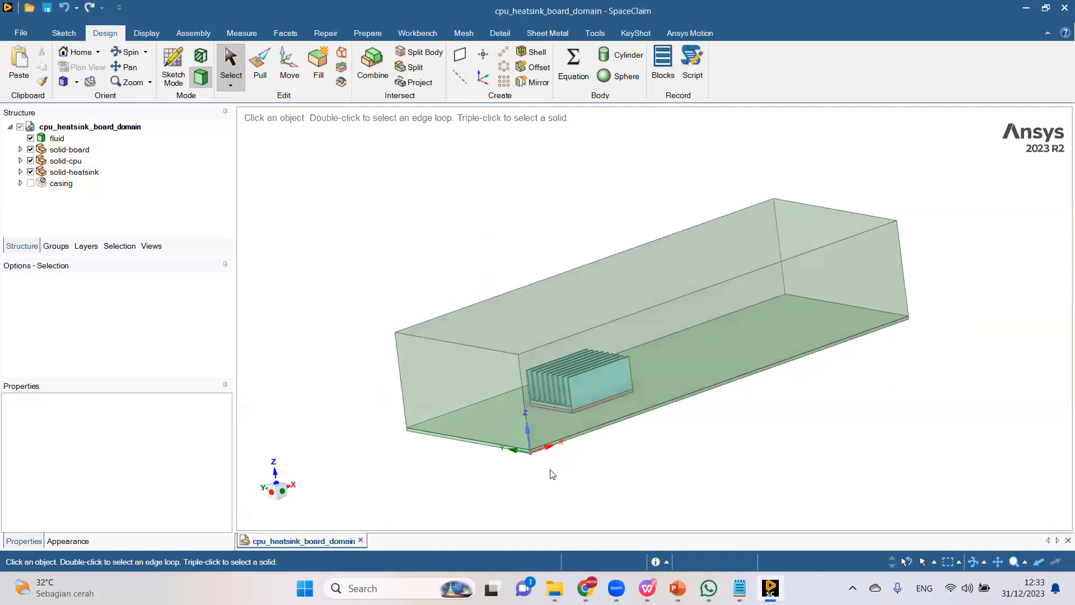
scroll(560, 417, up, 1)
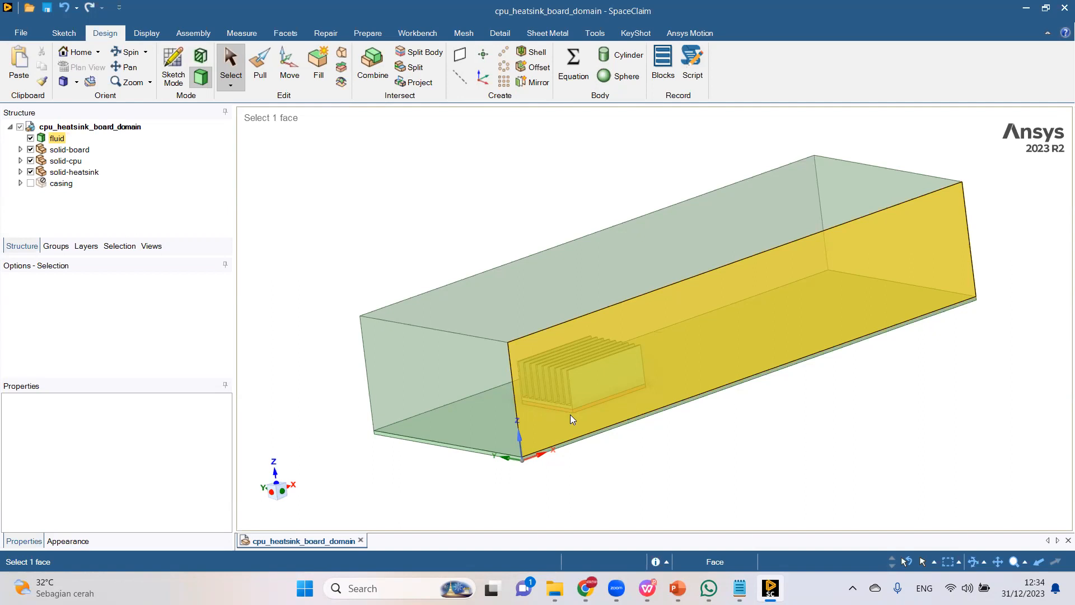
middle_drag(570, 414, 454, 267)
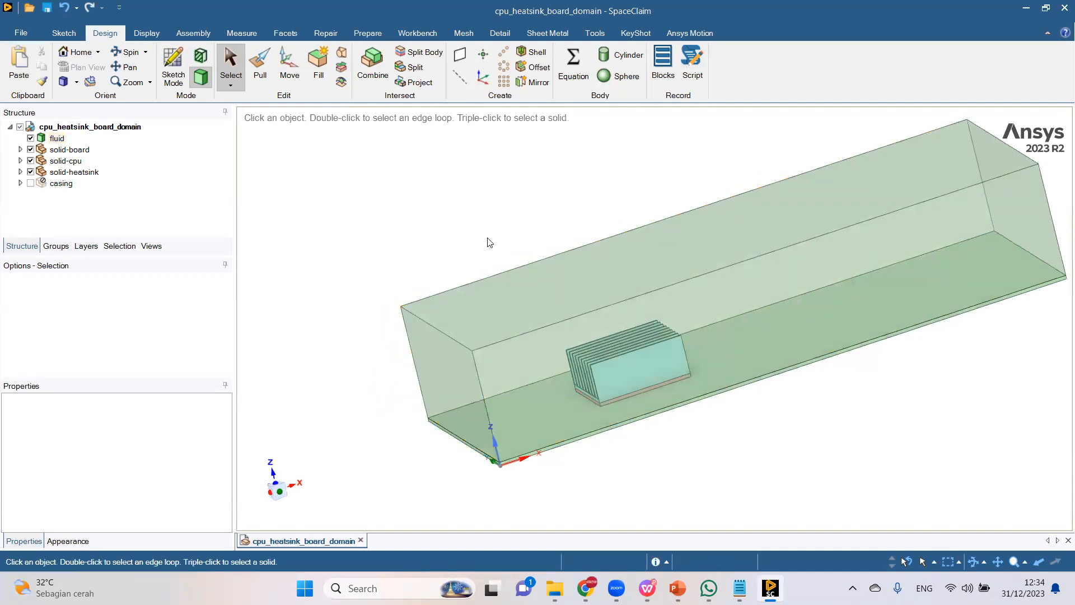
Create a datum plane perpendicular to the X axis at the origin, on the fluid domain's end face.
scroll(482, 258, up, 5)
middle_drag(539, 327, 306, 221)
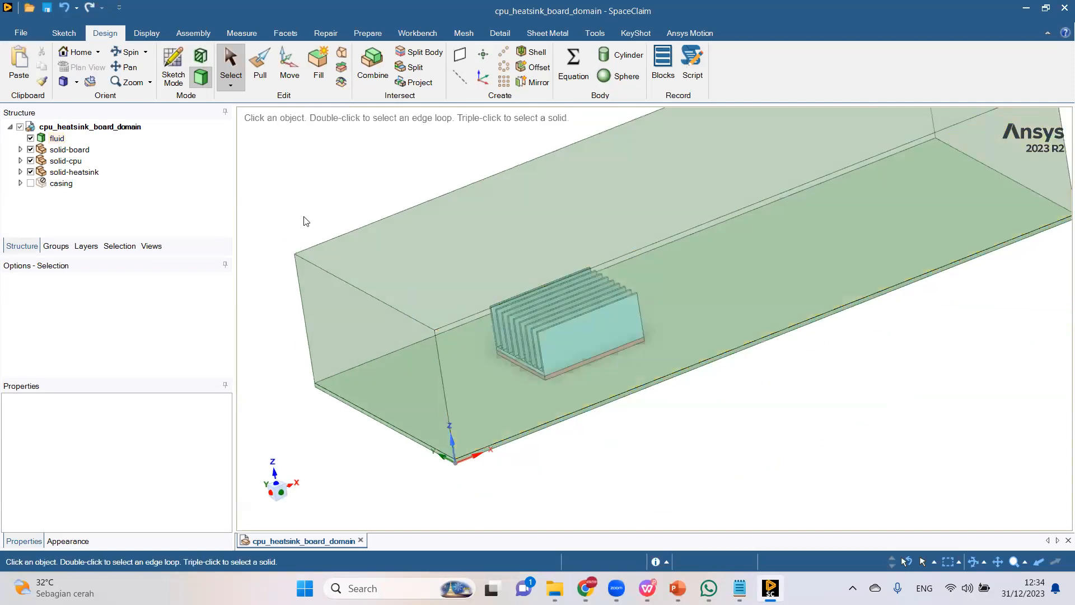
click(458, 56)
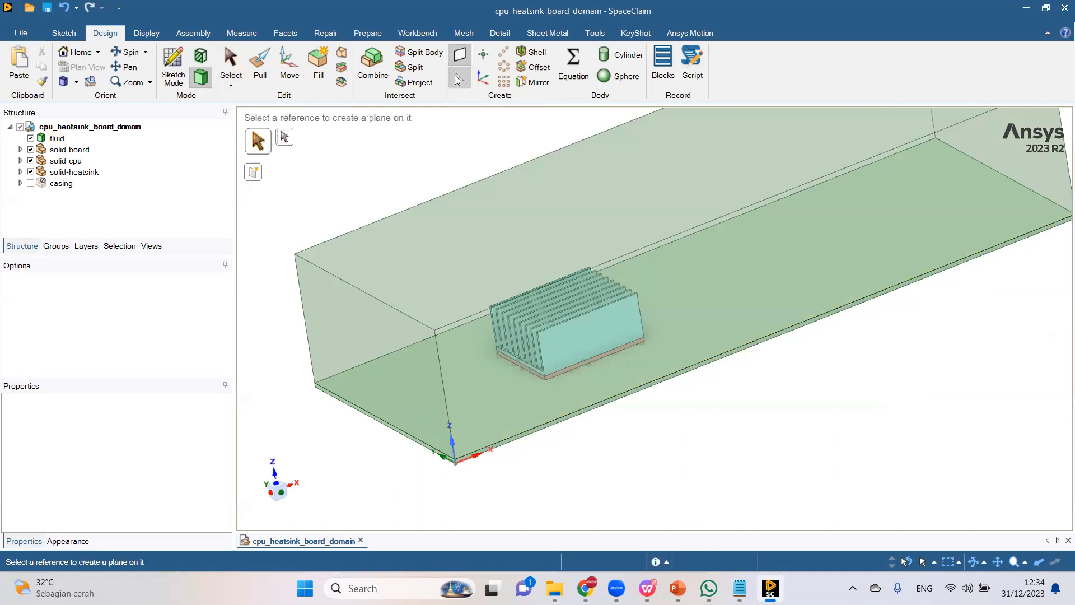
click(475, 460)
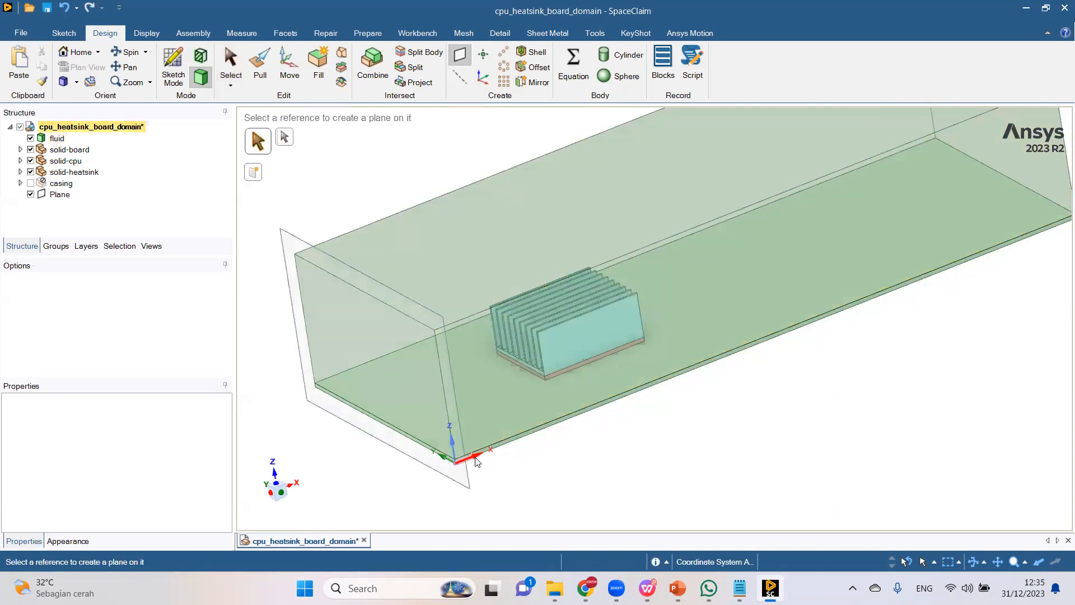
Move the datum plane about 142.86 mm along X from the domain's end face towards the heatsink.
click(289, 68)
click(428, 381)
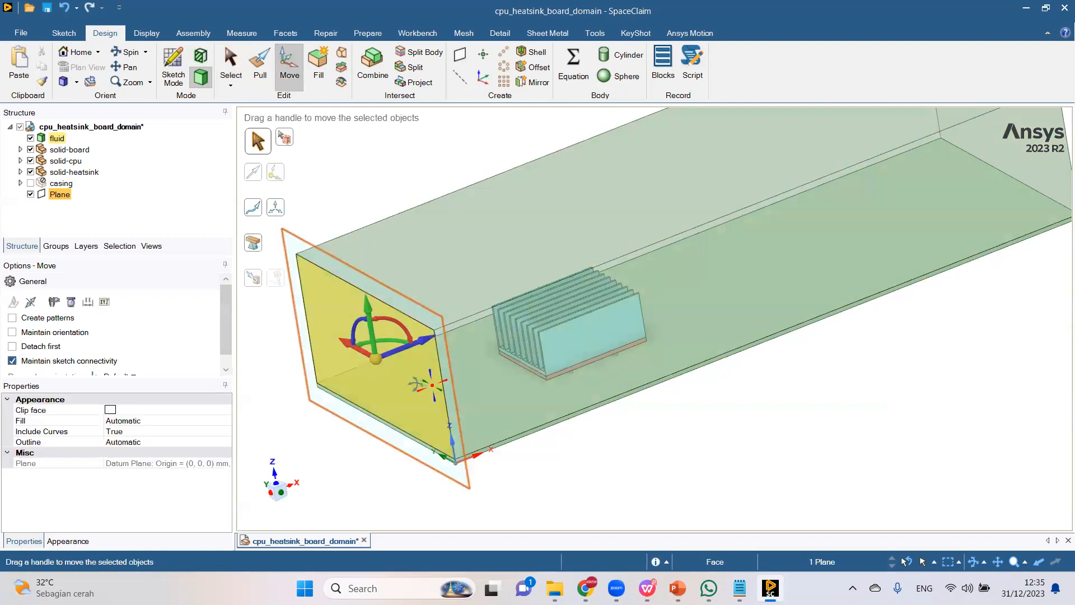
drag(434, 336, 531, 324)
middle_drag(462, 386, 493, 388)
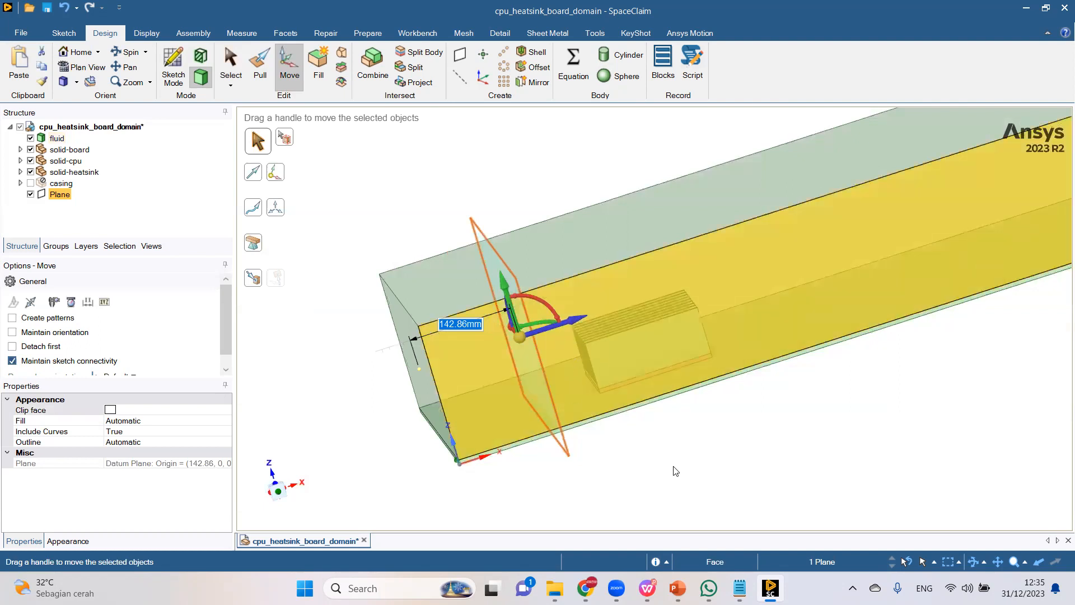
click(647, 507)
middle_drag(491, 305, 470, 298)
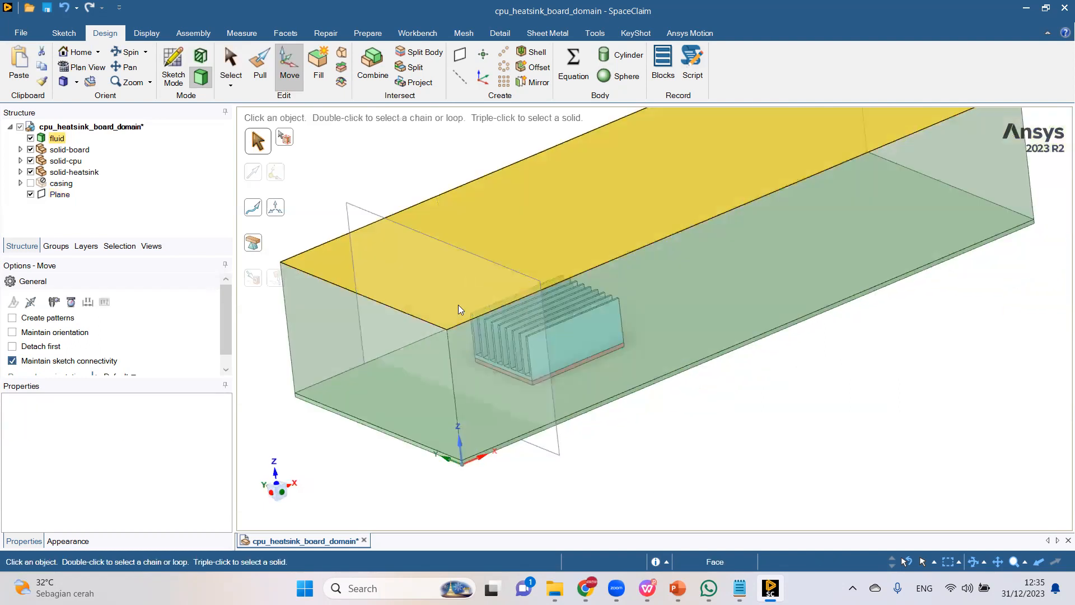
Start a sketch on the datum plane and draw a circle about 64 mm in diameter in front of the heatsink fins.
click(173, 68)
click(357, 214)
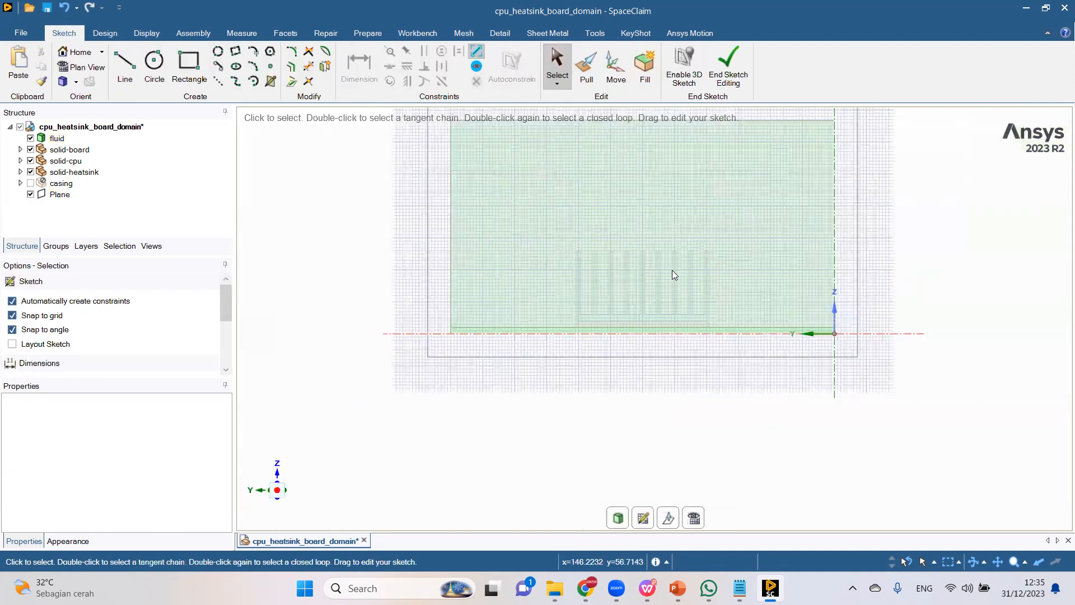
scroll(592, 258, up, 2)
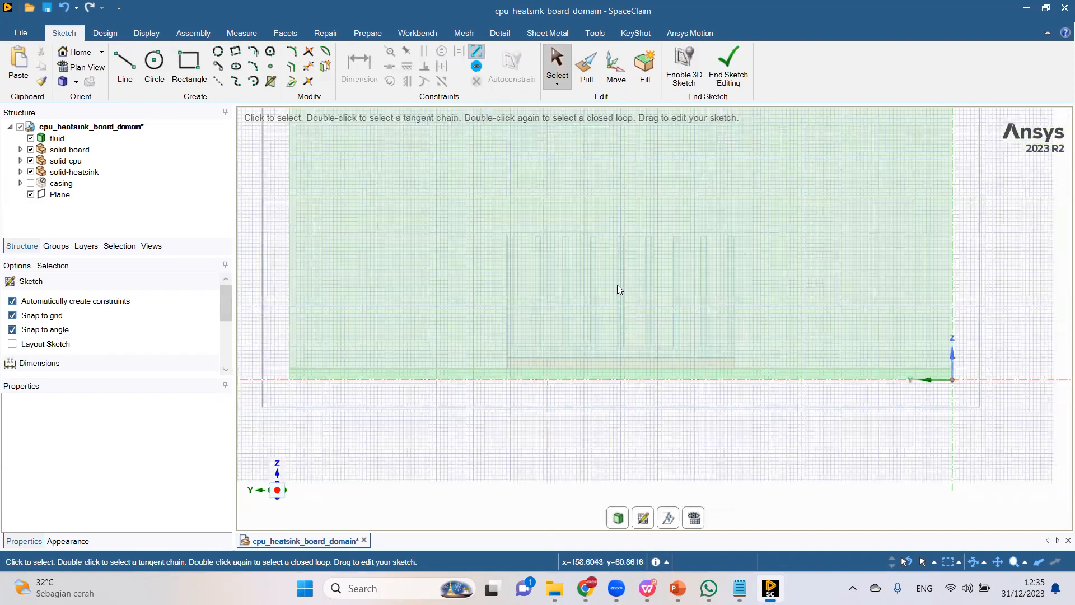
key(c)
click(617, 280)
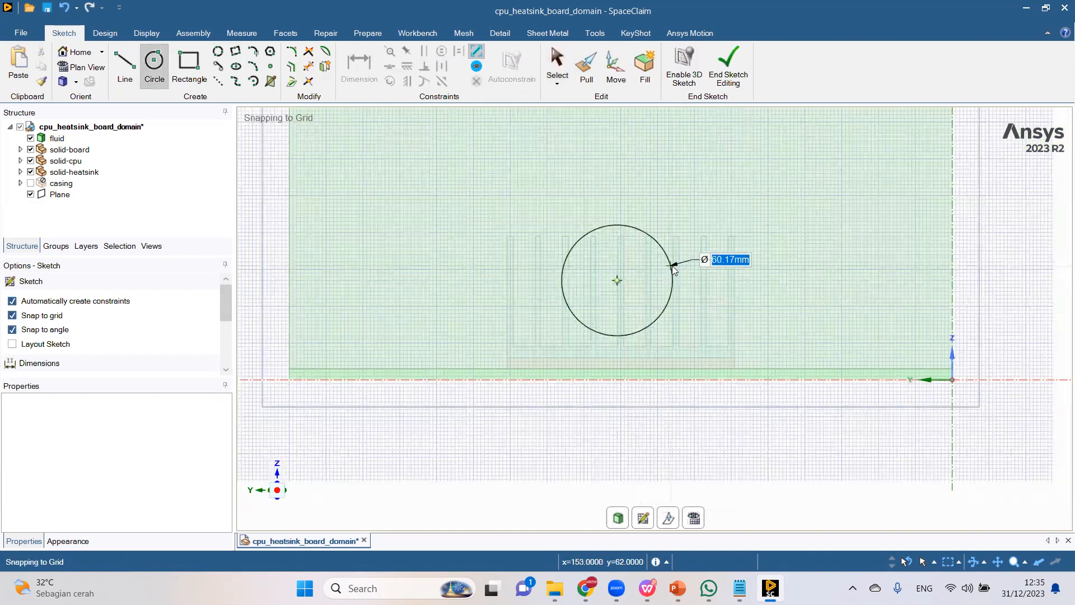
click(673, 265)
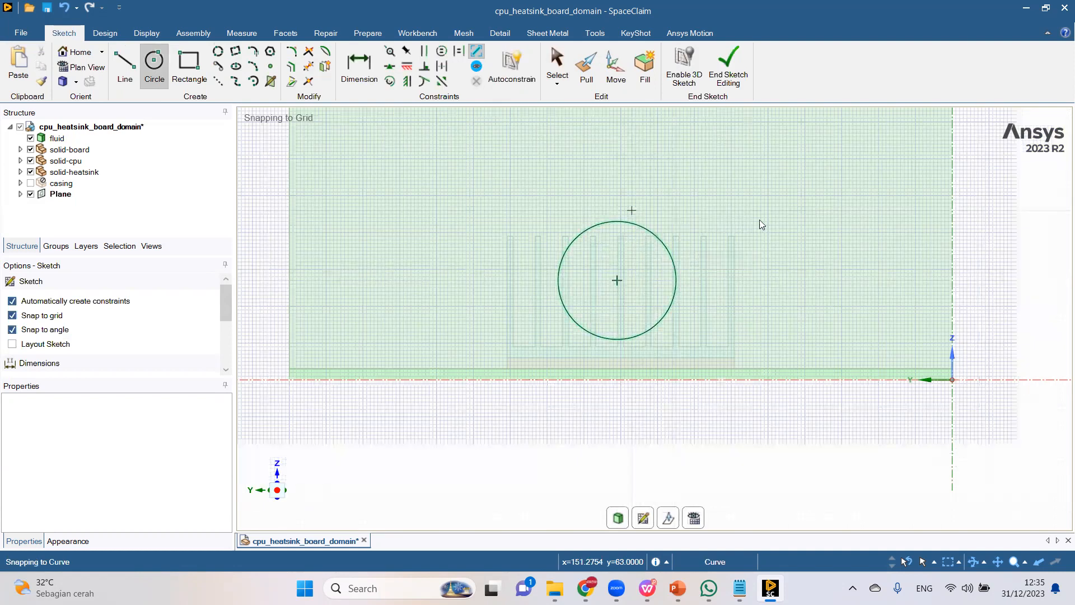
Dimension the circle's diameter and set it to 100 mm.
key(d)
click(774, 220)
text(100)
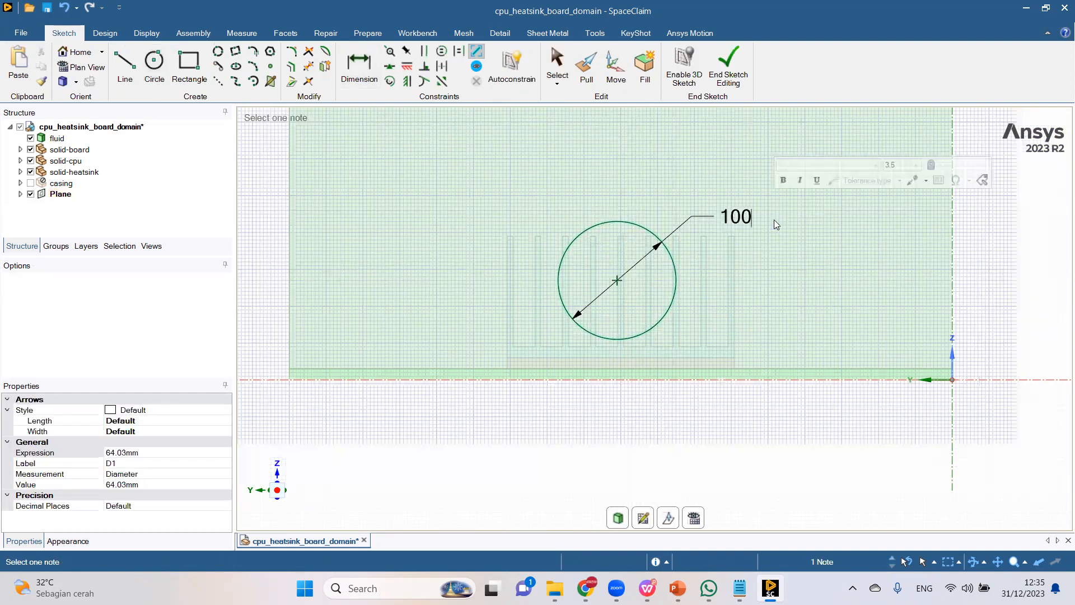
key(Return)
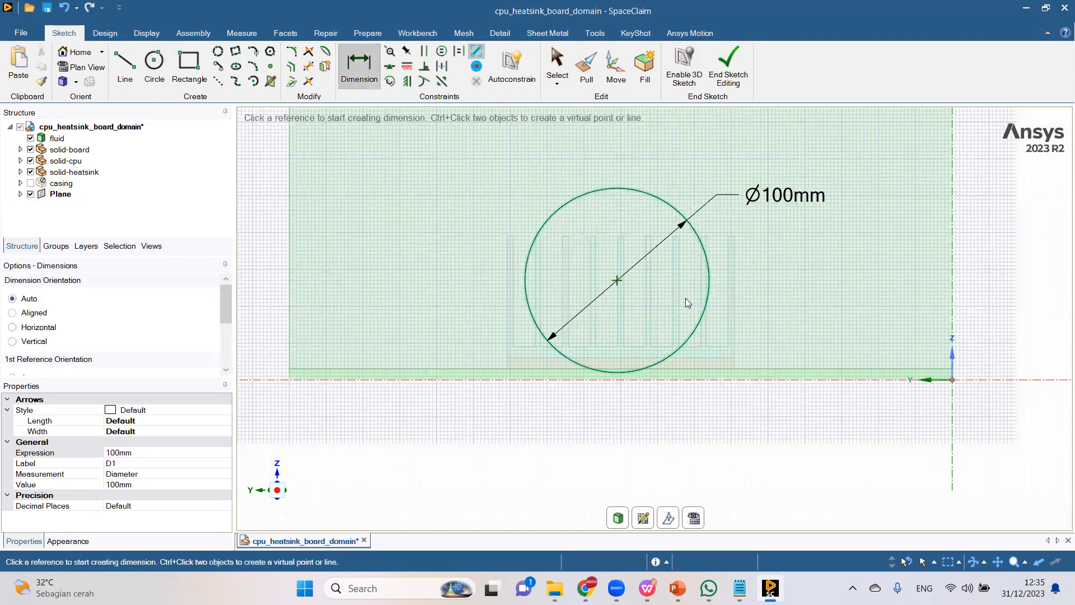
Raise the circle's centre to align with the middle fin, finish the sketch as a surface and leave the Pull tool.
key(s)
drag(617, 279, 619, 258)
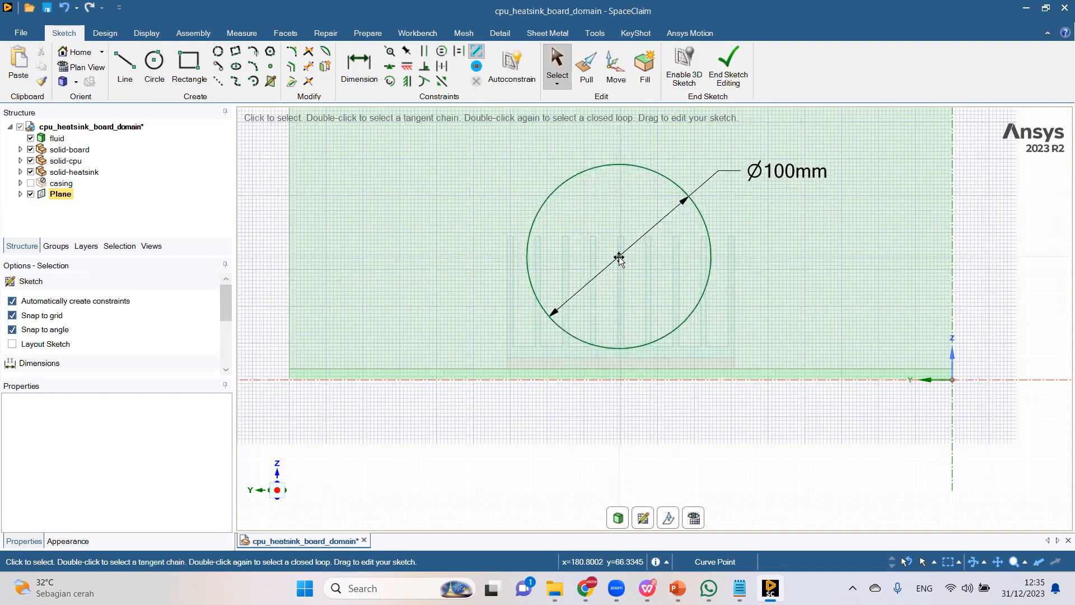
scroll(733, 269, down, 1)
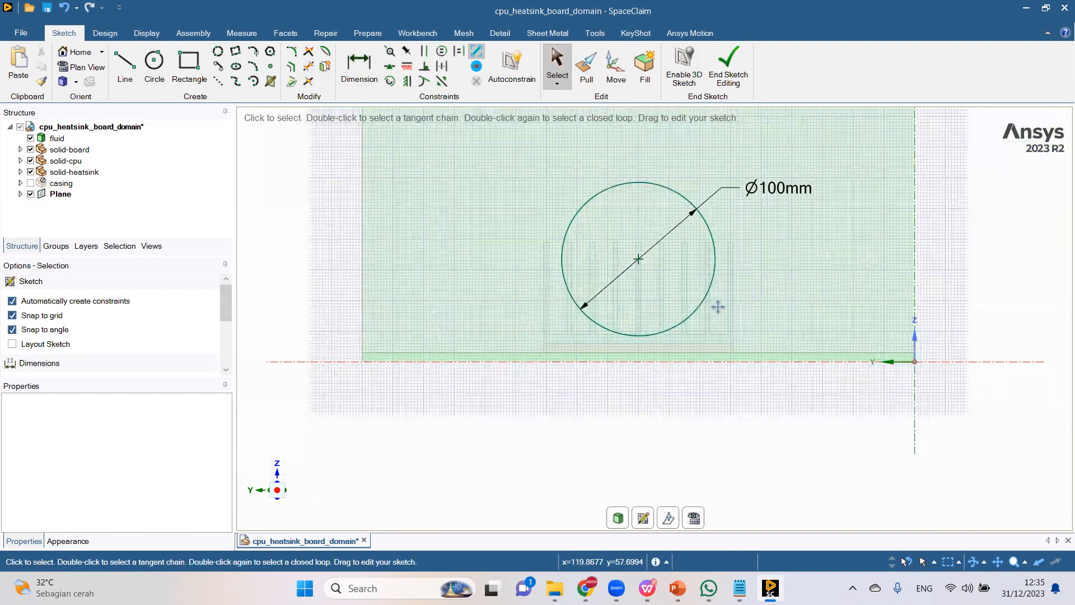
shift+middle_drag(718, 307, 670, 326)
scroll(670, 326, down, 3)
click(721, 64)
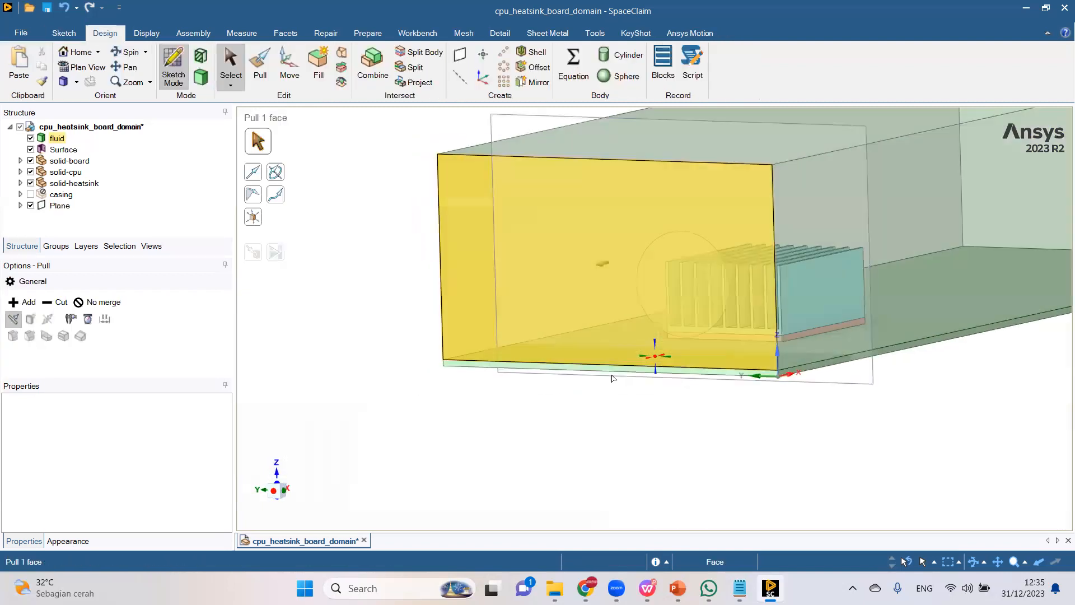
click(523, 428)
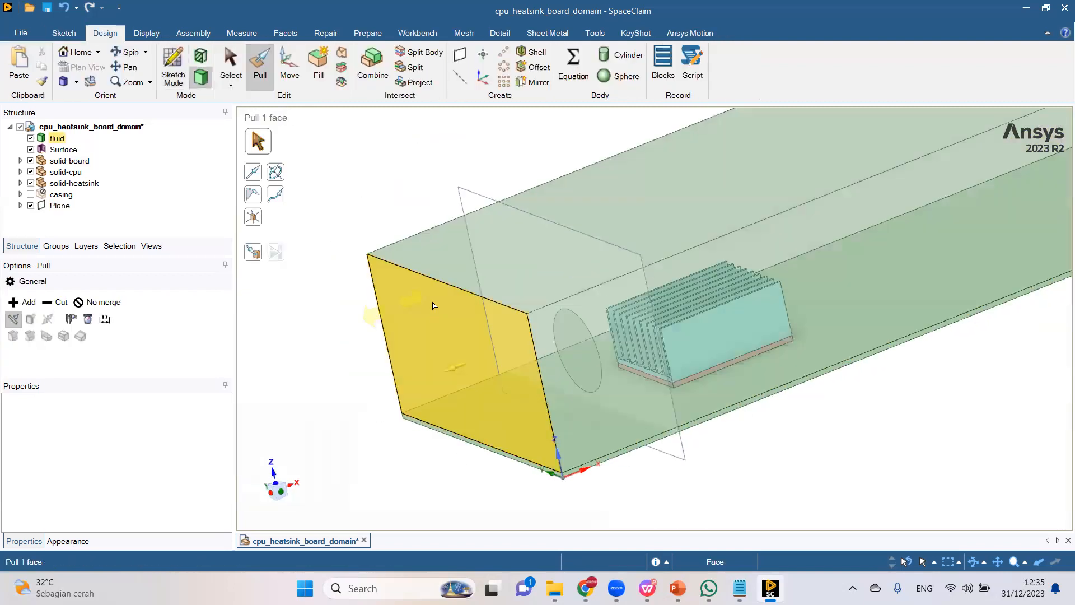
key(Escape)
key(Escape)
Rename the circular surface body as fan.
click(64, 150)
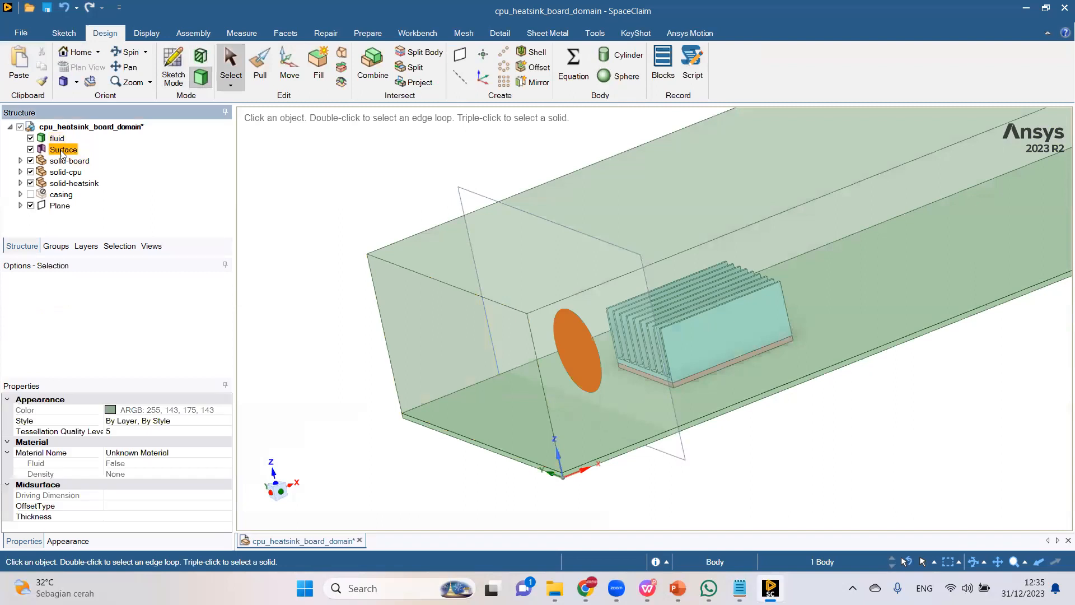
right_click(68, 156)
click(125, 226)
text(fan)
key(Return)
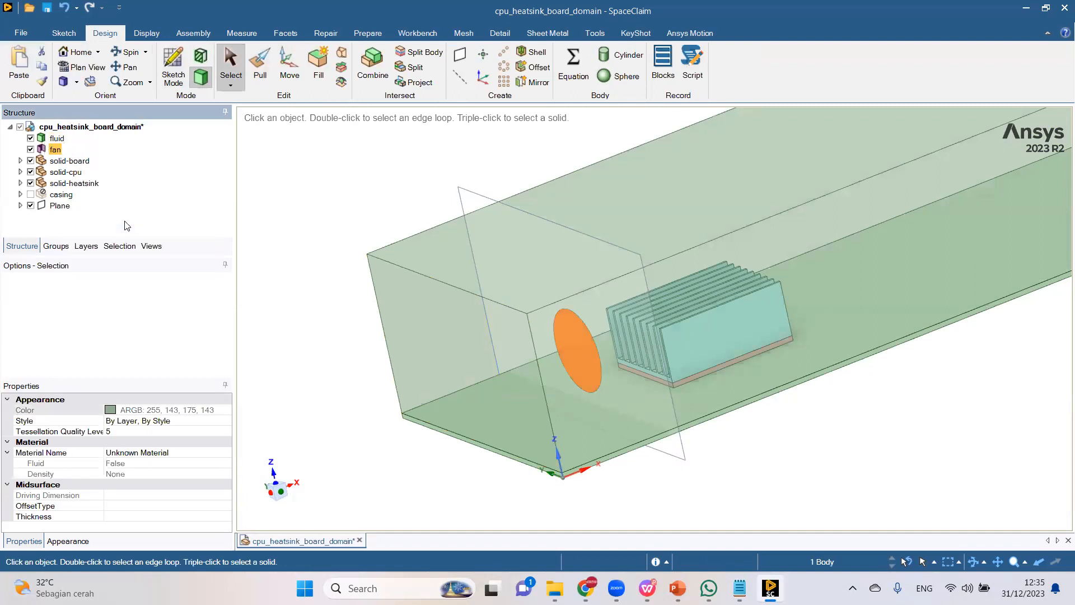
click(42, 149)
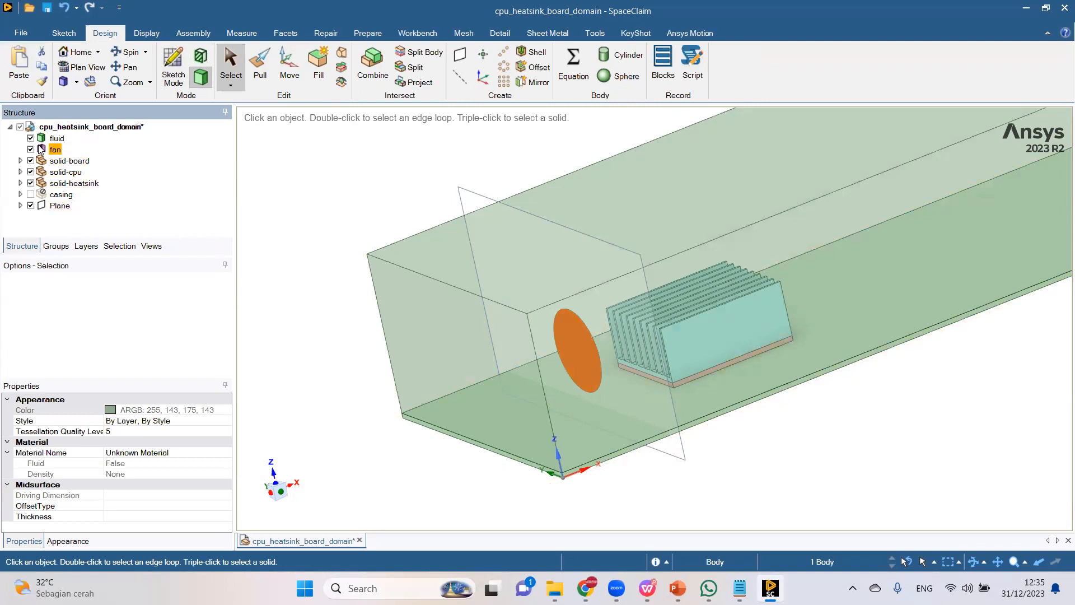
click(290, 492)
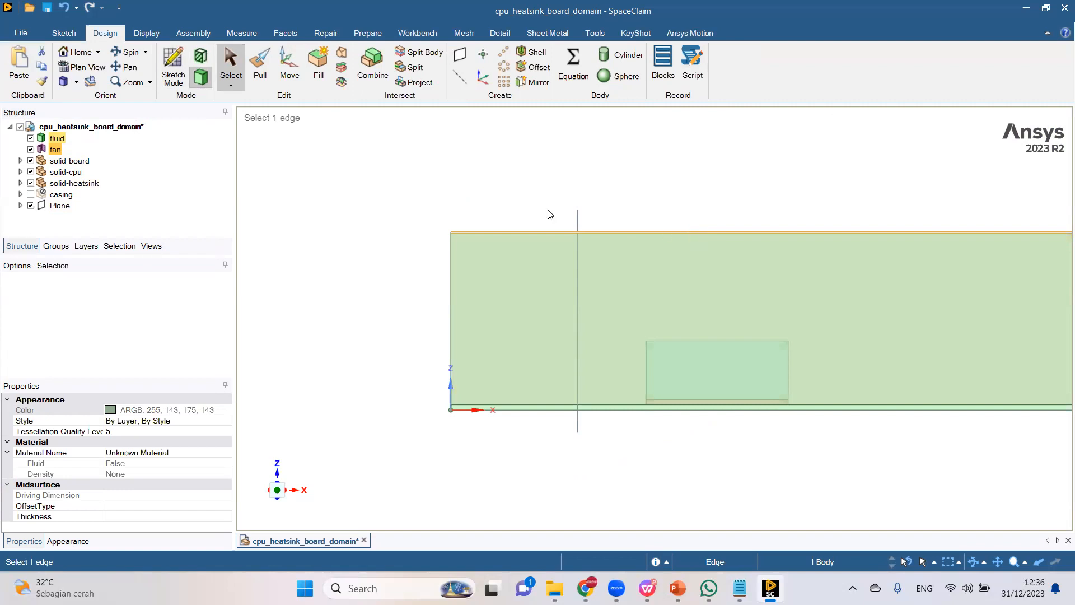
click(275, 258)
drag(269, 229, 275, 339)
mouse_move(240, 386)
mouse_down()
mouse_move(255, 371)
mouse_move(290, 397)
mouse_up()
drag(410, 224, 410, 259)
drag(411, 334, 411, 337)
mouse_move(399, 367)
mouse_down()
mouse_move(400, 386)
mouse_move(412, 368)
mouse_move(414, 385)
mouse_up()
drag(424, 361, 430, 383)
drag(414, 372, 435, 371)
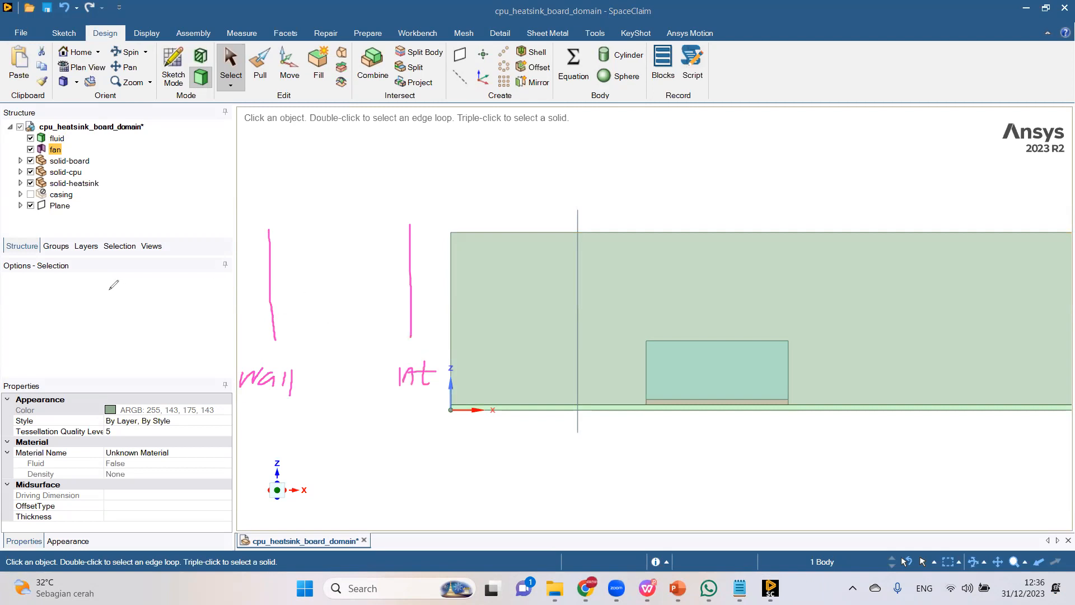
mouse_move(280, 197)
mouse_down()
mouse_move(267, 217)
mouse_move(278, 217)
mouse_up()
mouse_move(264, 178)
mouse_down()
mouse_move(252, 200)
mouse_move(263, 186)
mouse_move(290, 195)
mouse_up()
drag(419, 195, 396, 217)
mouse_move(407, 168)
mouse_down()
mouse_move(403, 182)
mouse_move(407, 168)
mouse_up()
drag(415, 175, 451, 182)
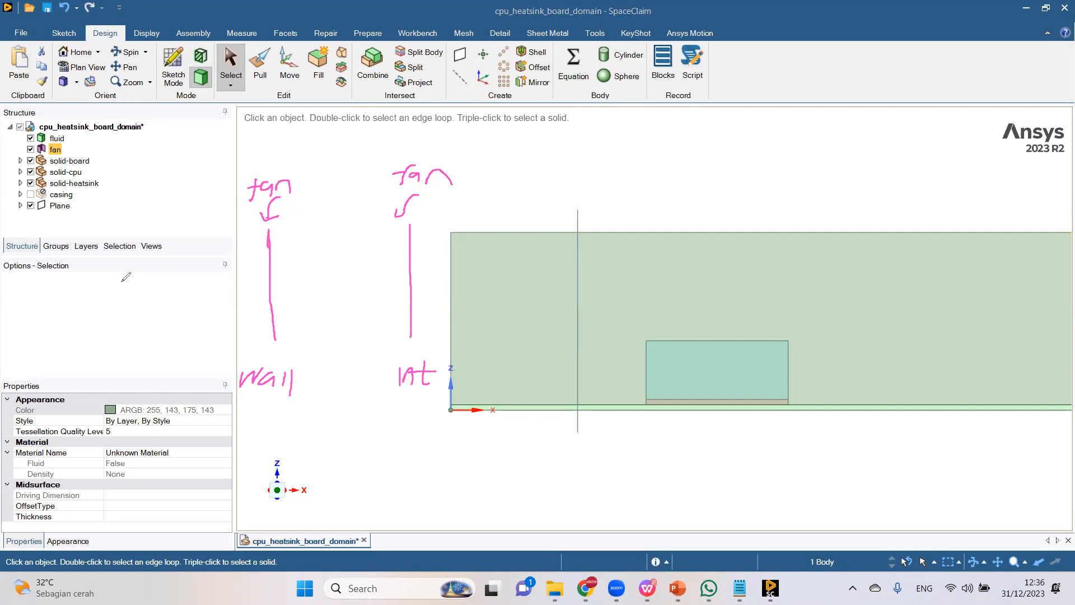
drag(119, 279, 273, 282)
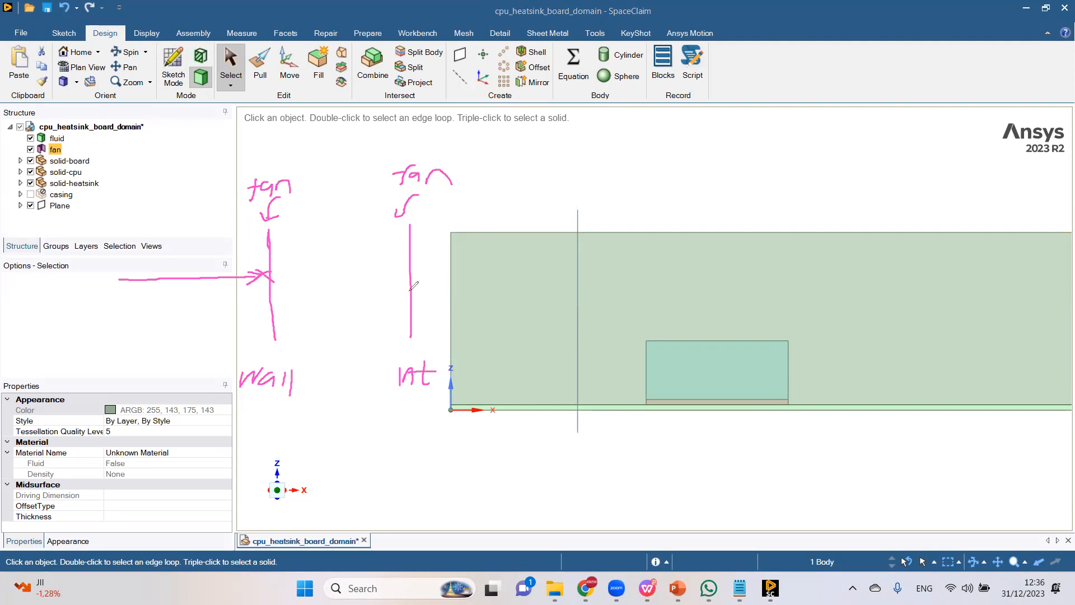
mouse_move(331, 276)
mouse_down()
mouse_move(411, 275)
mouse_move(386, 283)
mouse_up()
drag(351, 251, 366, 240)
mouse_move(414, 273)
mouse_down()
mouse_move(512, 272)
mouse_move(482, 282)
mouse_up()
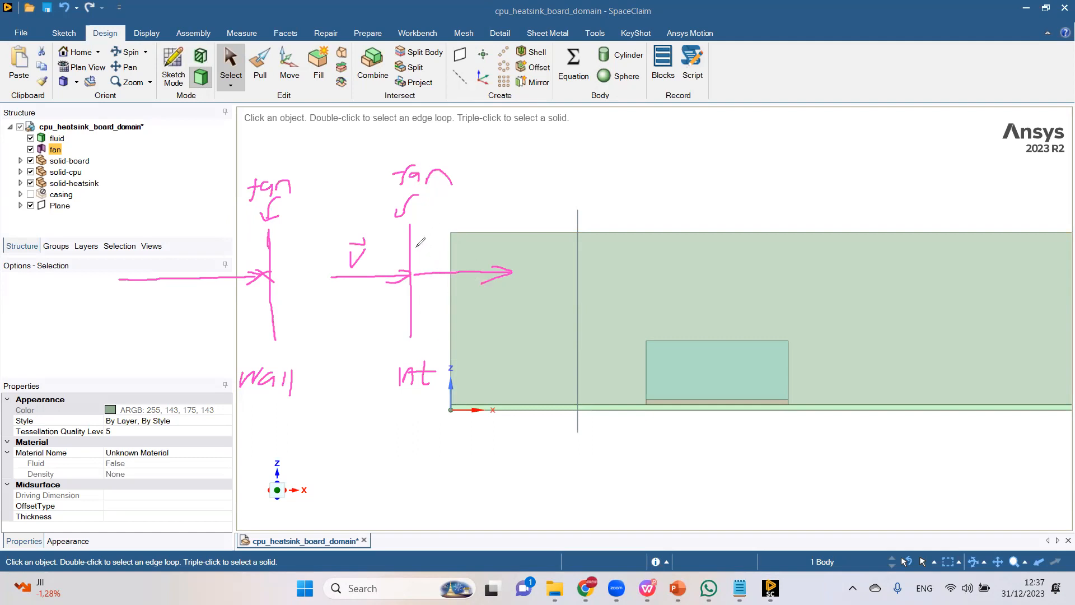
drag(410, 228, 411, 334)
mouse_move(422, 235)
mouse_down()
mouse_move(430, 250)
mouse_move(436, 233)
mouse_move(436, 244)
mouse_move(452, 238)
mouse_up()
drag(445, 242, 453, 241)
click(460, 248)
click(469, 248)
click(477, 248)
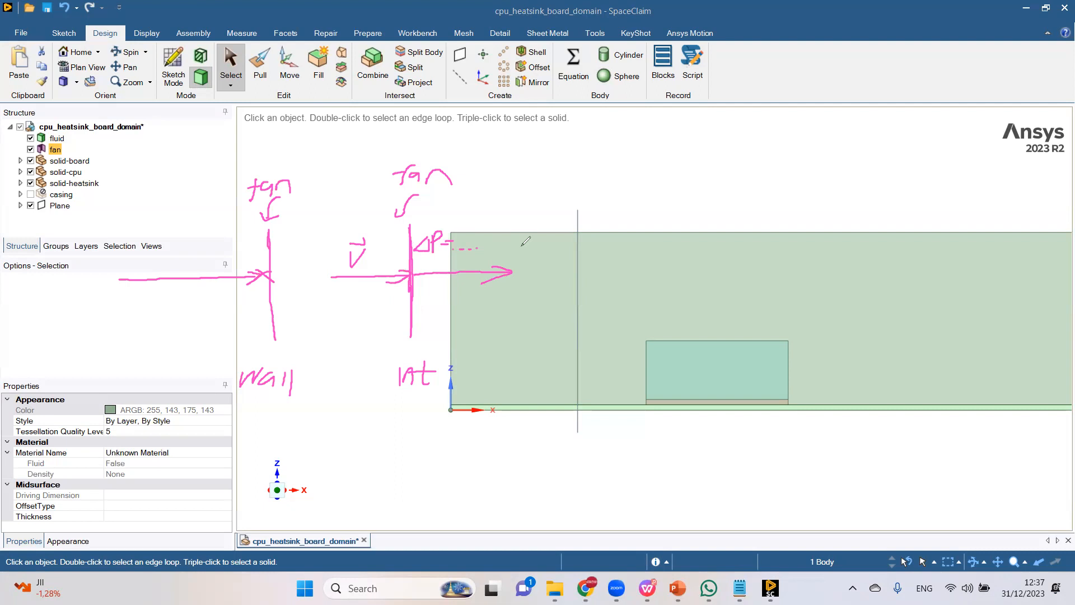
click(748, 139)
click(47, 391)
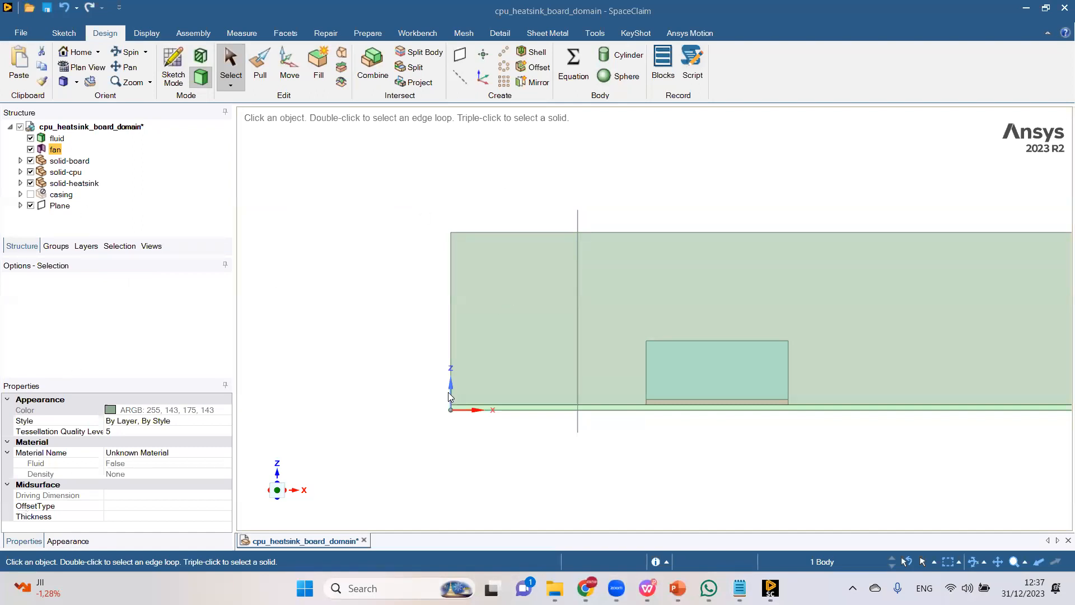
Delete the datum plane that holds the fan sketch from the model structure.
scroll(443, 338, up, 1)
middle_drag(443, 338, 466, 341)
scroll(466, 340, down, 2)
click(383, 218)
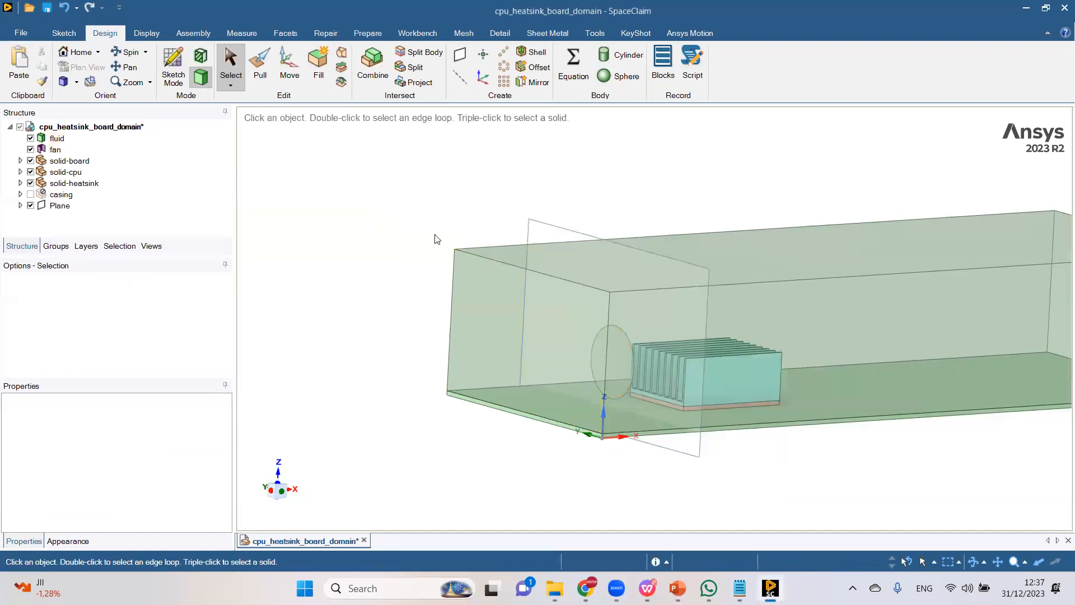
right_click(72, 206)
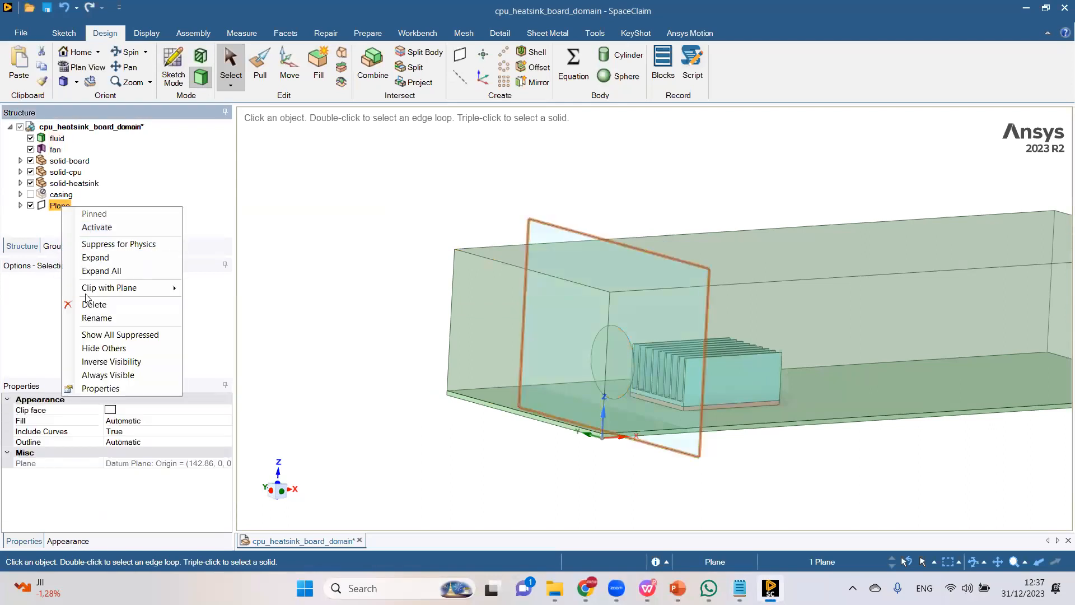
click(93, 302)
click(560, 242)
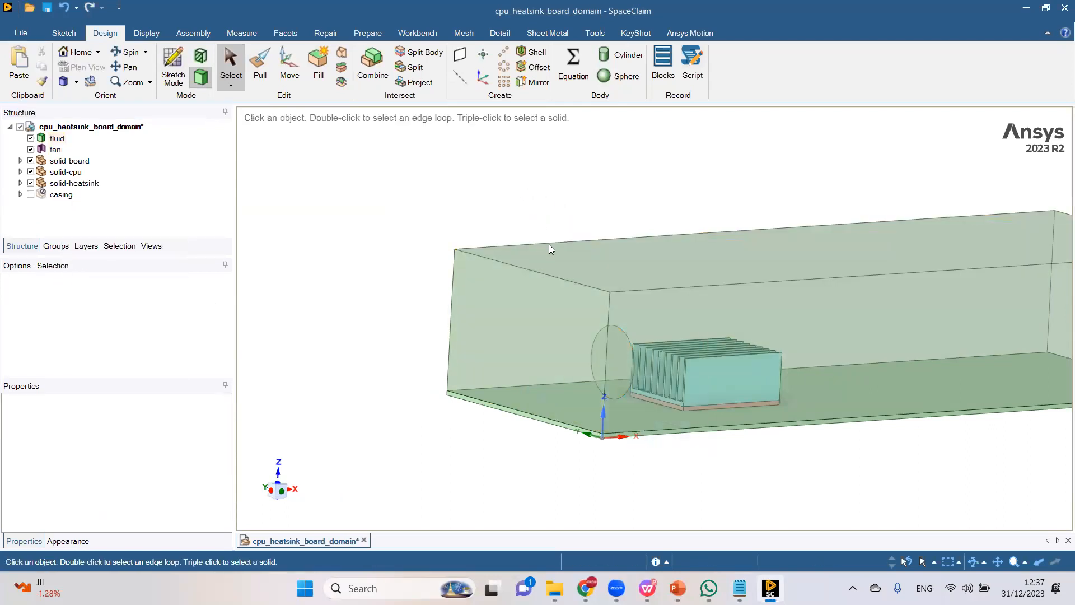
Select the fluid domain's upper face and both long side faces together with the board's two thin long side faces.
click(565, 260)
ctrl+click(672, 337)
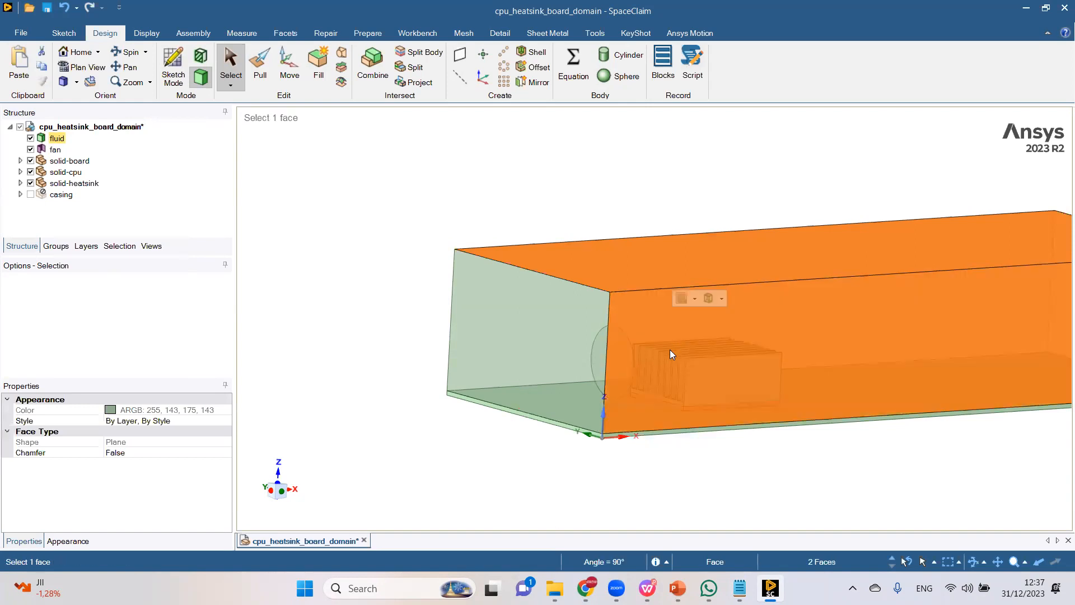
scroll(644, 463, up, 3)
ctrl+click(612, 447)
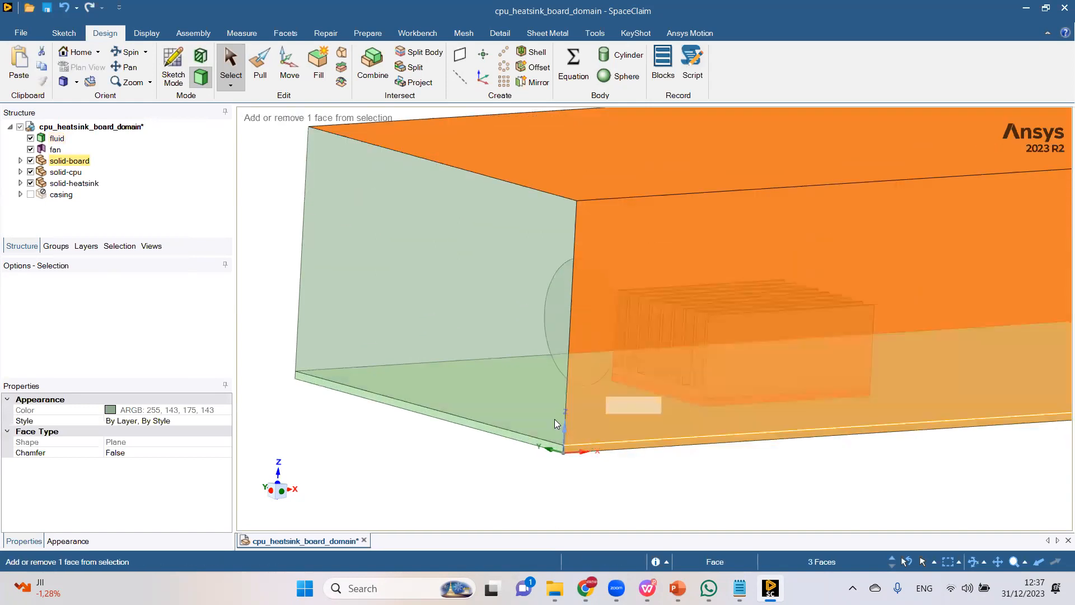
scroll(512, 386, down, 3)
middle_drag(473, 323, 655, 330)
ctrl+click(295, 298)
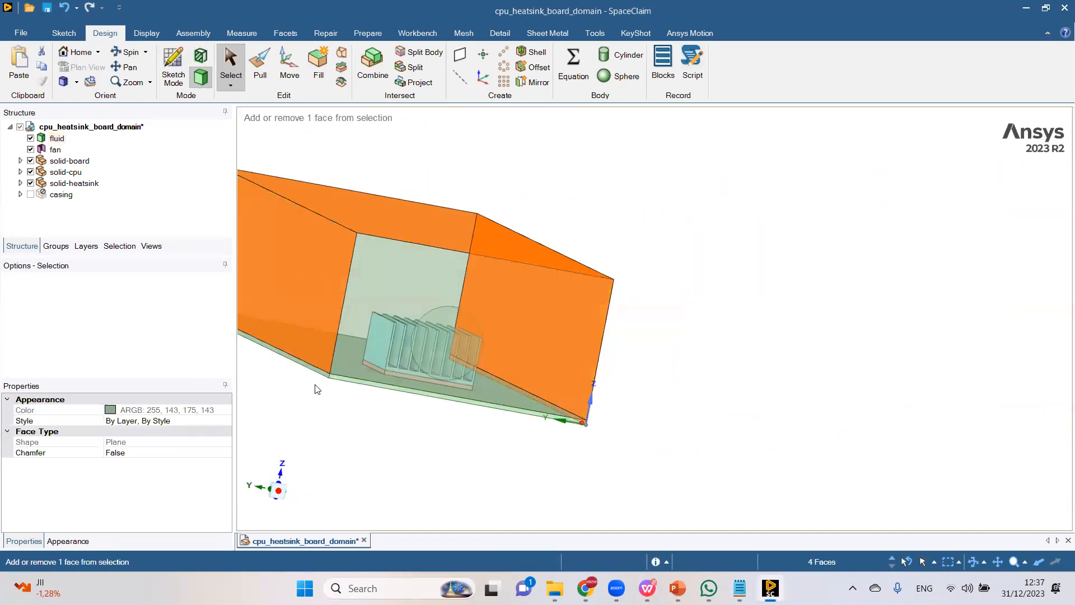
scroll(324, 381, up, 3)
ctrl+click(332, 369)
Create a named selection called convection-wall from the selected outer faces.
middle_drag(366, 397, 574, 281)
scroll(577, 269, up, 2)
scroll(548, 284, down, 2)
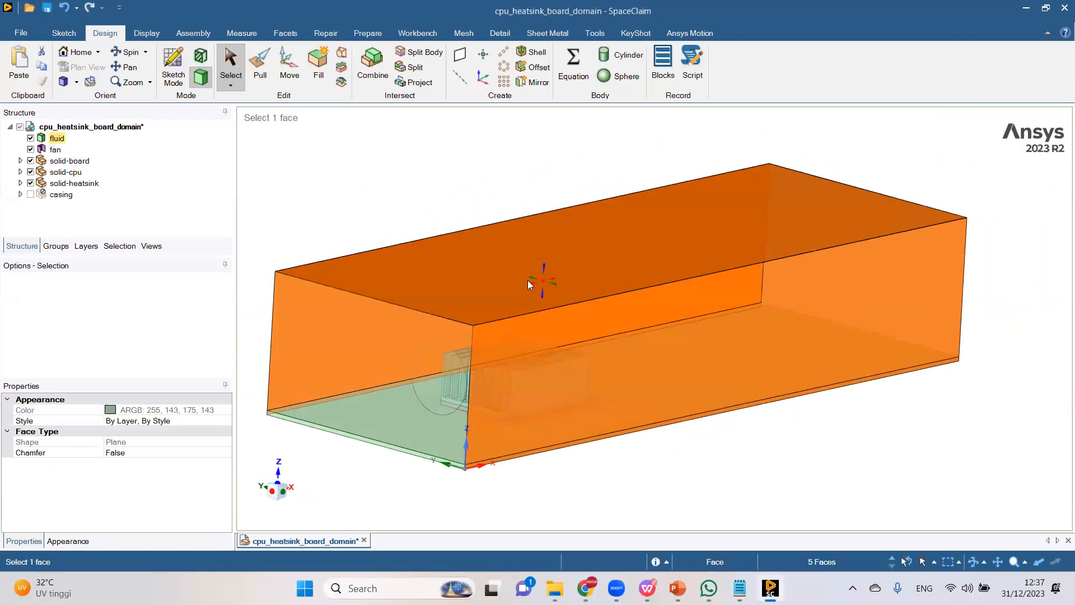
middle_drag(434, 293, 450, 309)
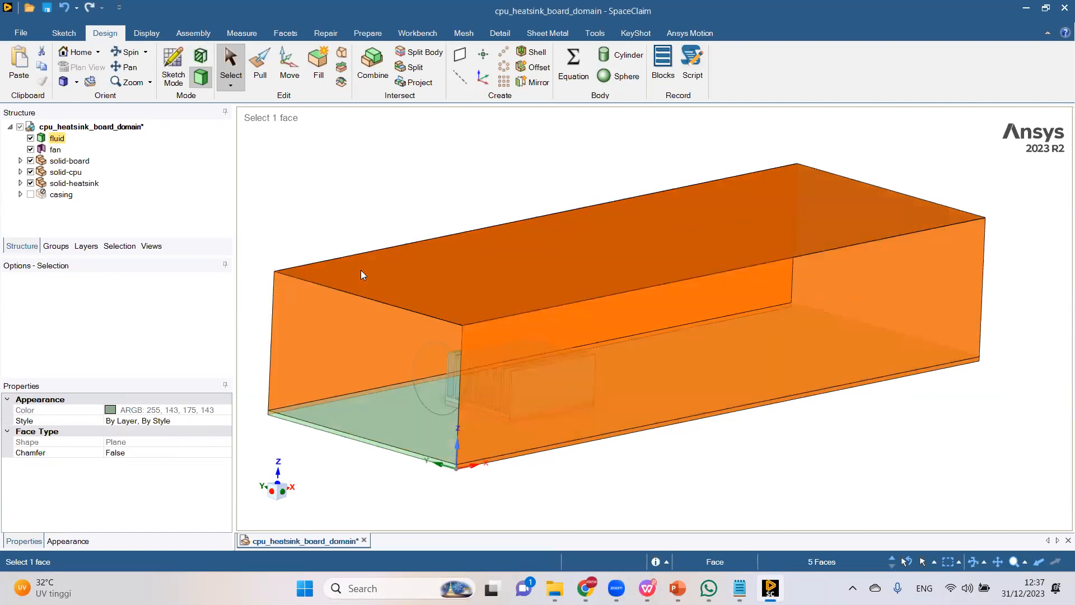
scroll(374, 272, down, 1)
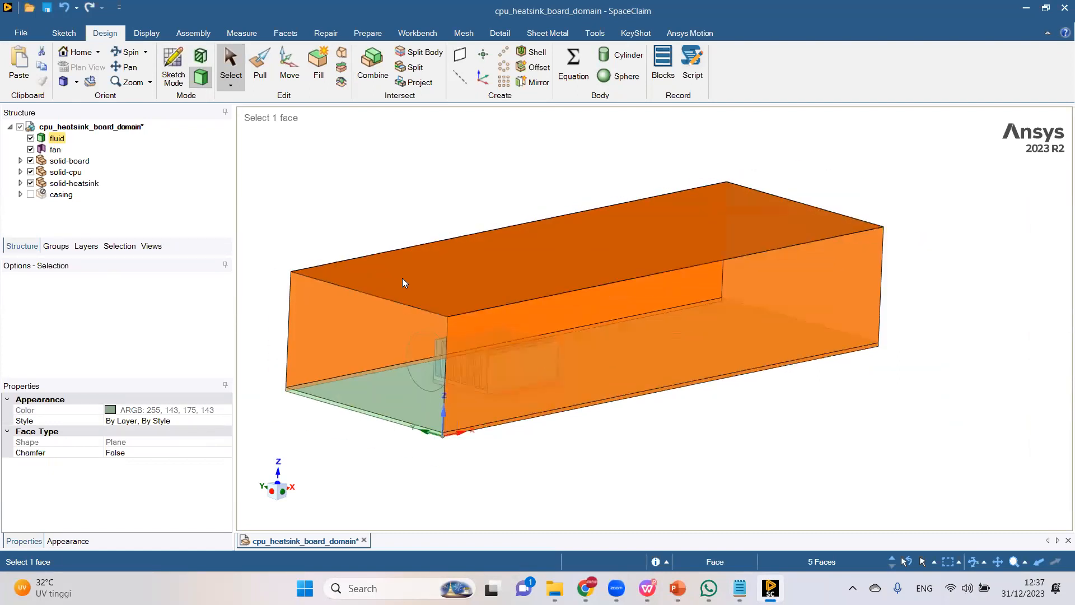
scroll(456, 302, up, 1)
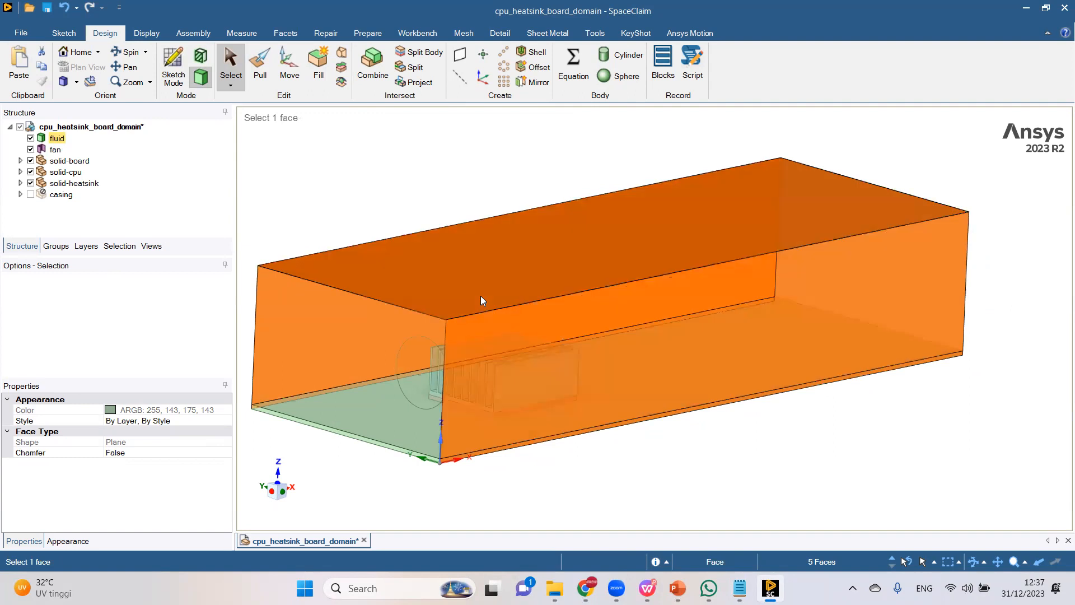
scroll(468, 291, down, 3)
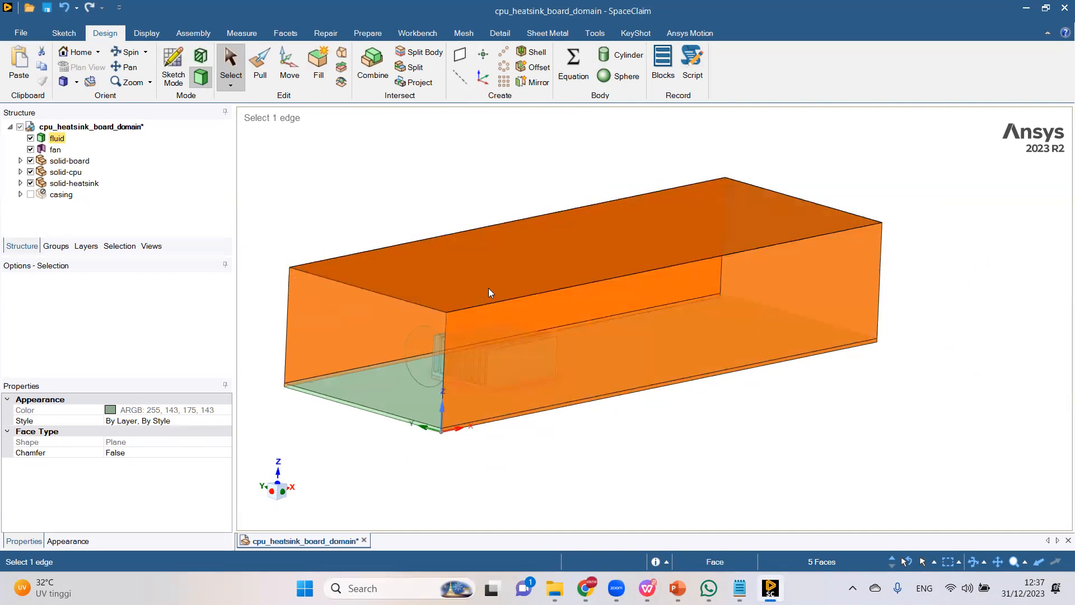
scroll(488, 291, up, 2)
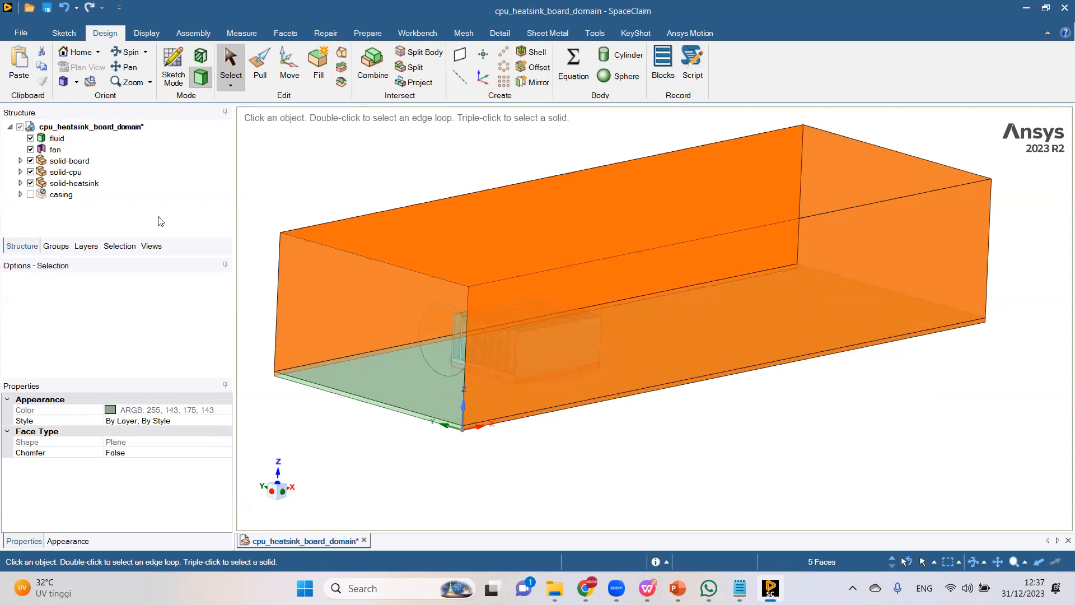
click(56, 246)
click(33, 128)
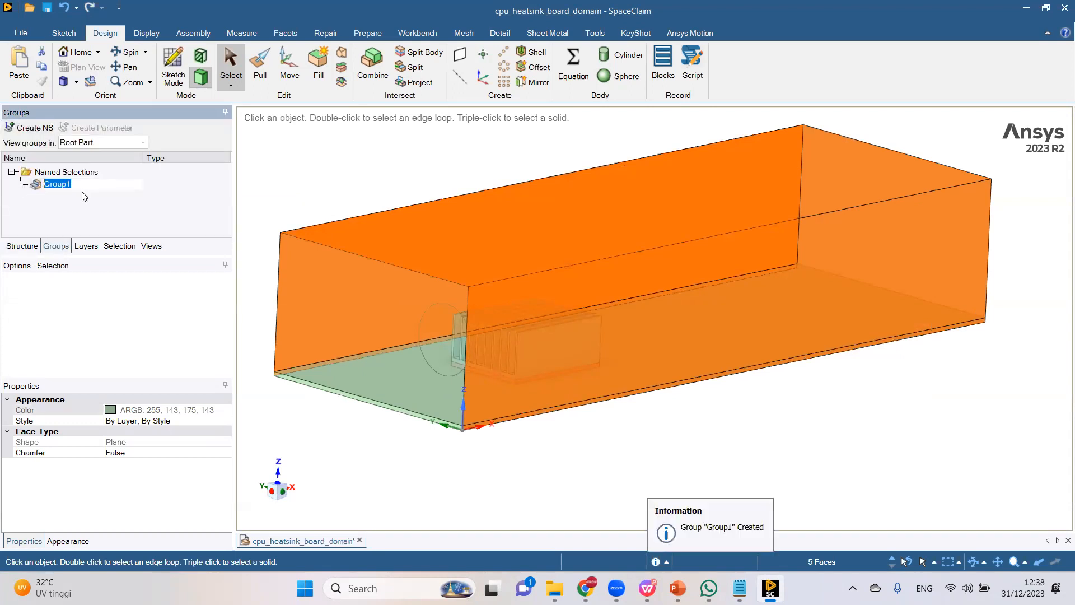
text(convection-wall)
key(Return)
Create a named selection called pressure-inlet from the fluid domain's end face nearest the fan.
click(349, 331)
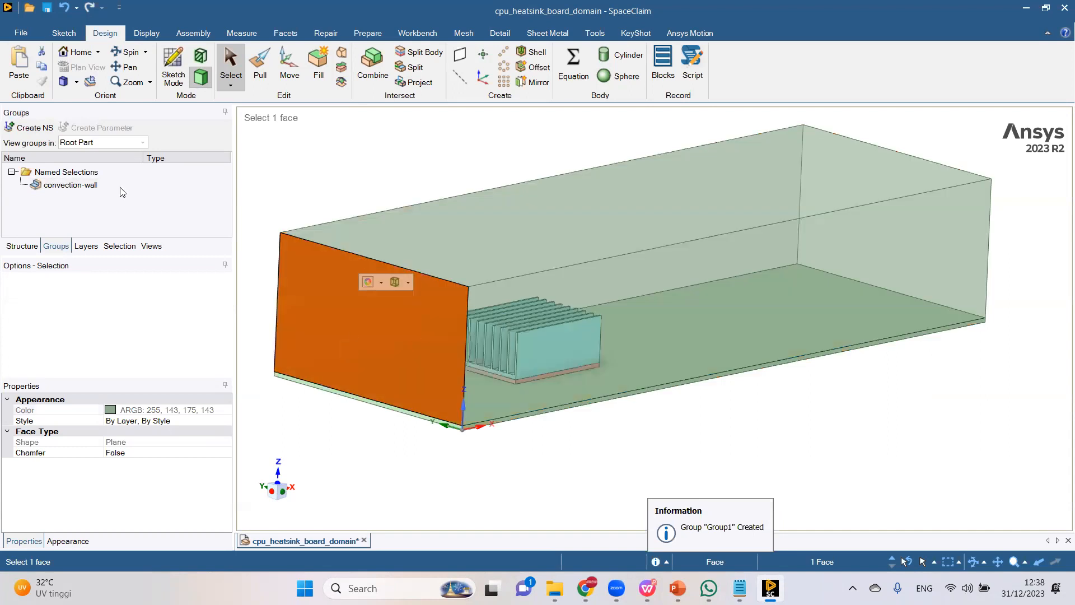
click(56, 127)
text(pre)
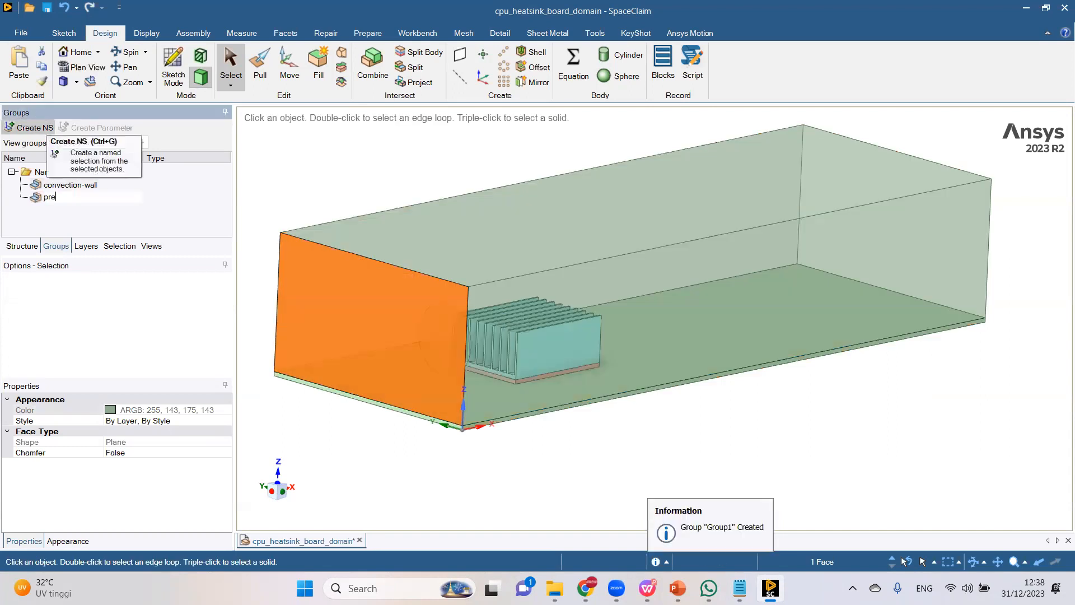
text(ssure-inlet)
key(Return)
key(Escape)
Create a named selection called outlet from the fluid domain's end face opposite the pressure inlet.
middle_drag(654, 382, 898, 225)
click(899, 230)
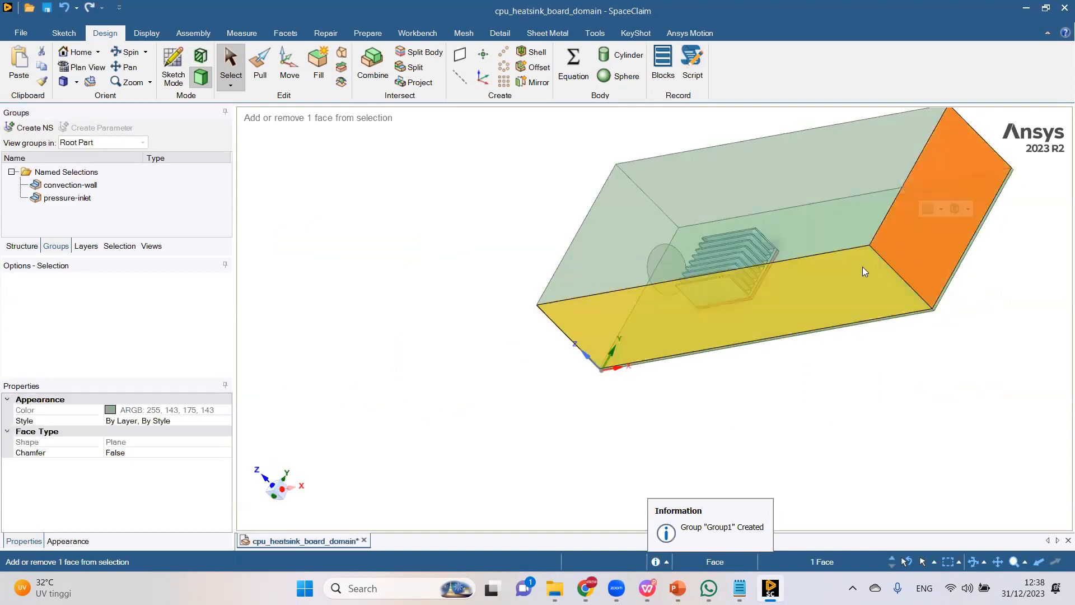
ctrl+click(815, 301)
middle_drag(815, 301, 938, 216)
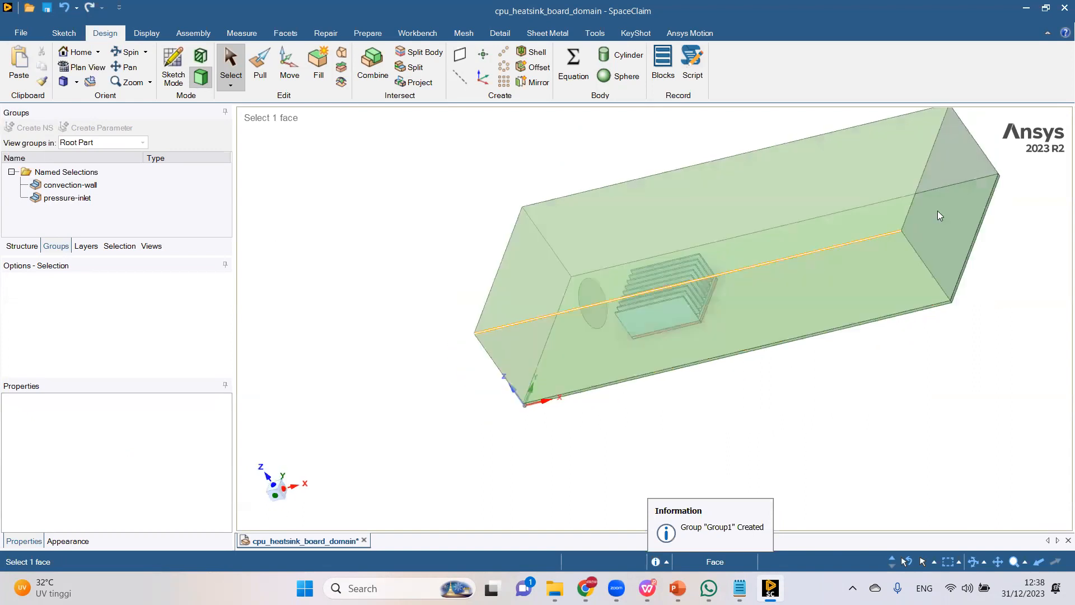
click(938, 216)
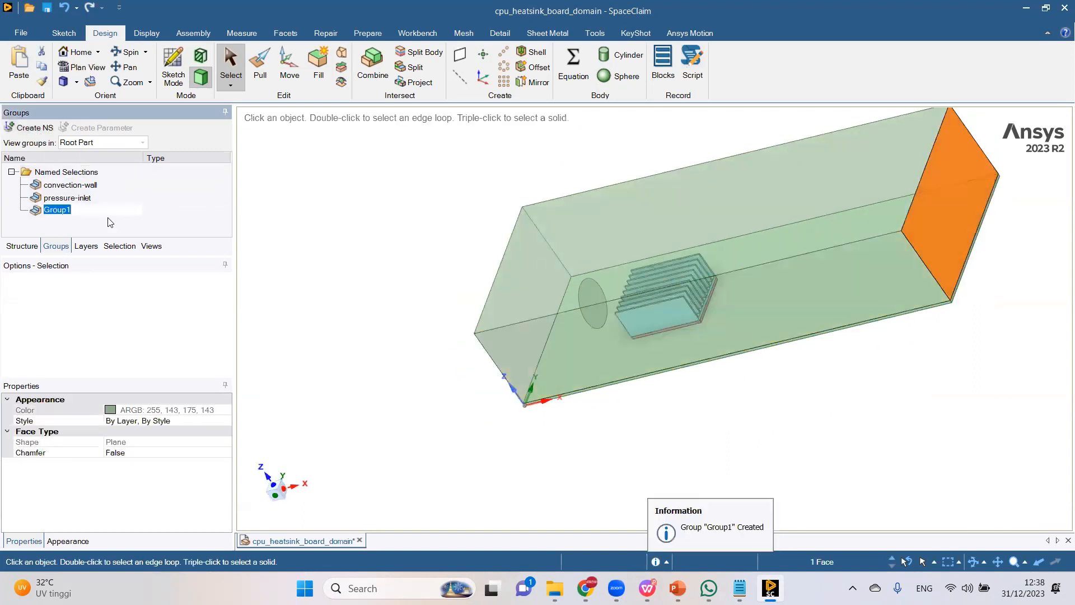
text(outlet)
key(Return)
Hide the fluid domain's upper face to expose the fan surface inside.
click(377, 365)
middle_drag(377, 365, 600, 223)
scroll(599, 247, up, 2)
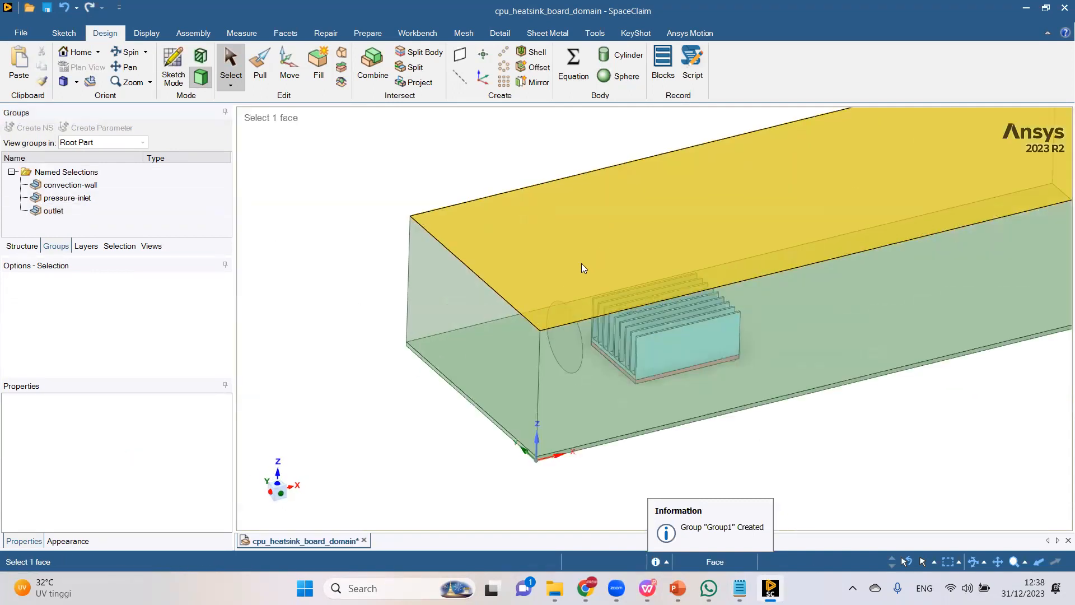
click(581, 263)
right_click(612, 262)
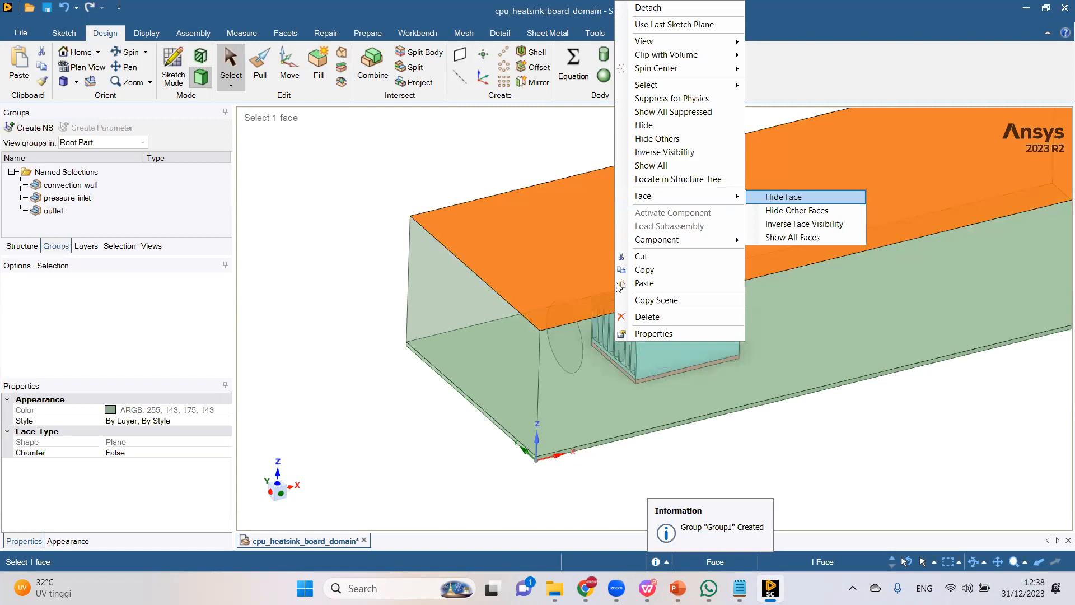
click(783, 196)
Create a named selection called fan from the circular fan surface.
scroll(405, 431, up, 2)
click(407, 425)
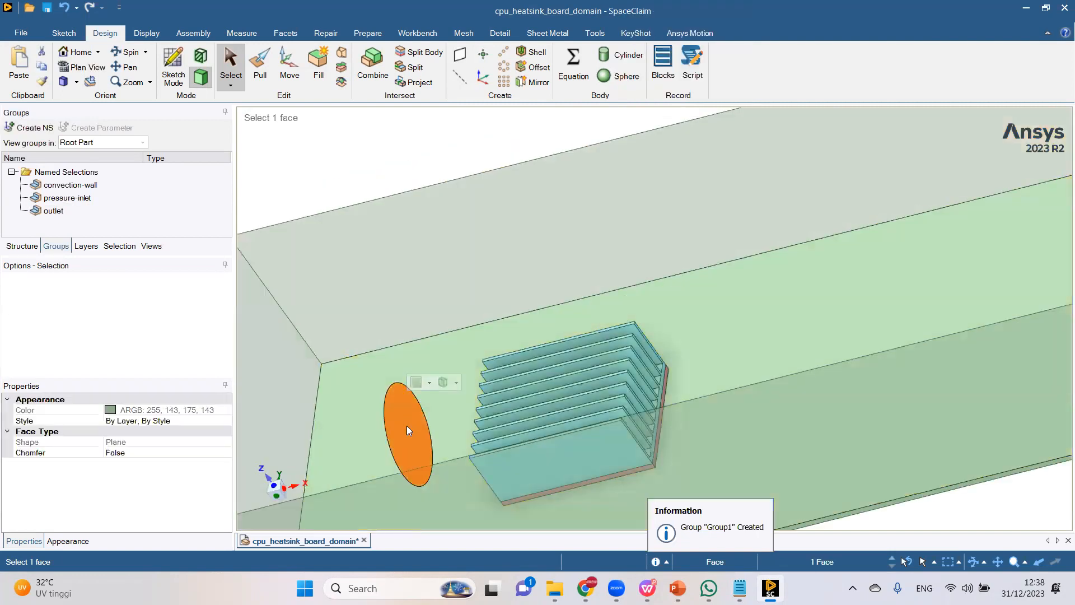
click(28, 127)
text(fan)
key(Return)
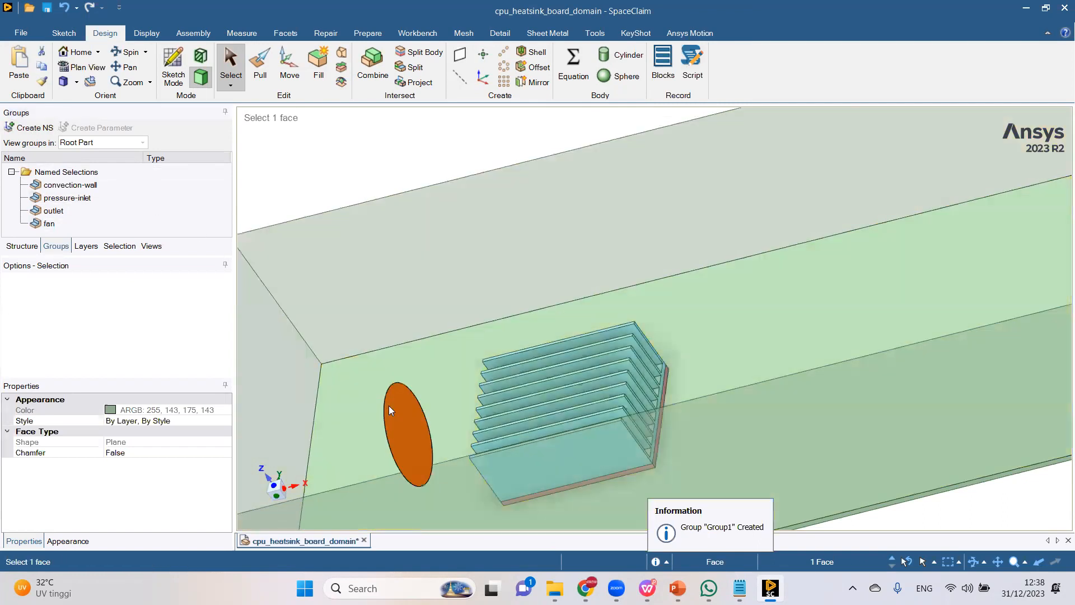
Show all faces of the fluid body and save the file.
scroll(405, 421, down, 5)
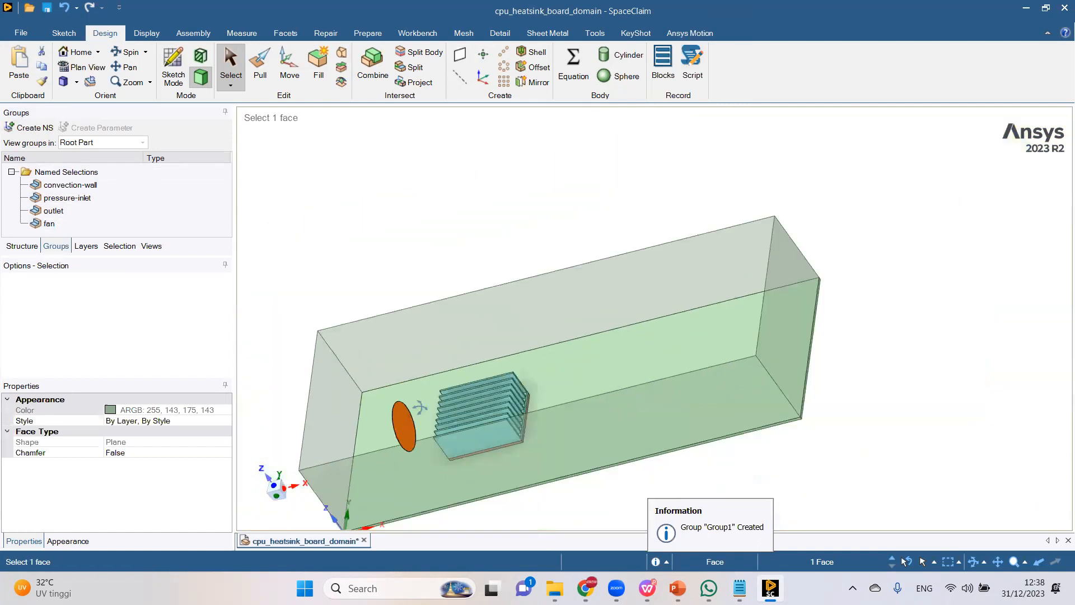
click(21, 246)
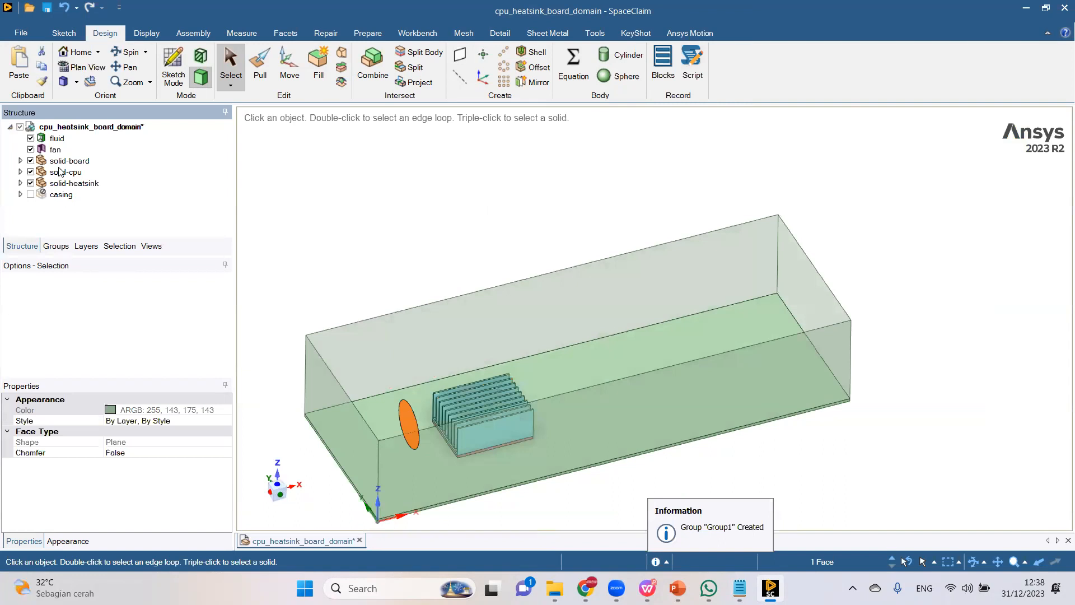
click(55, 138)
right_click(54, 138)
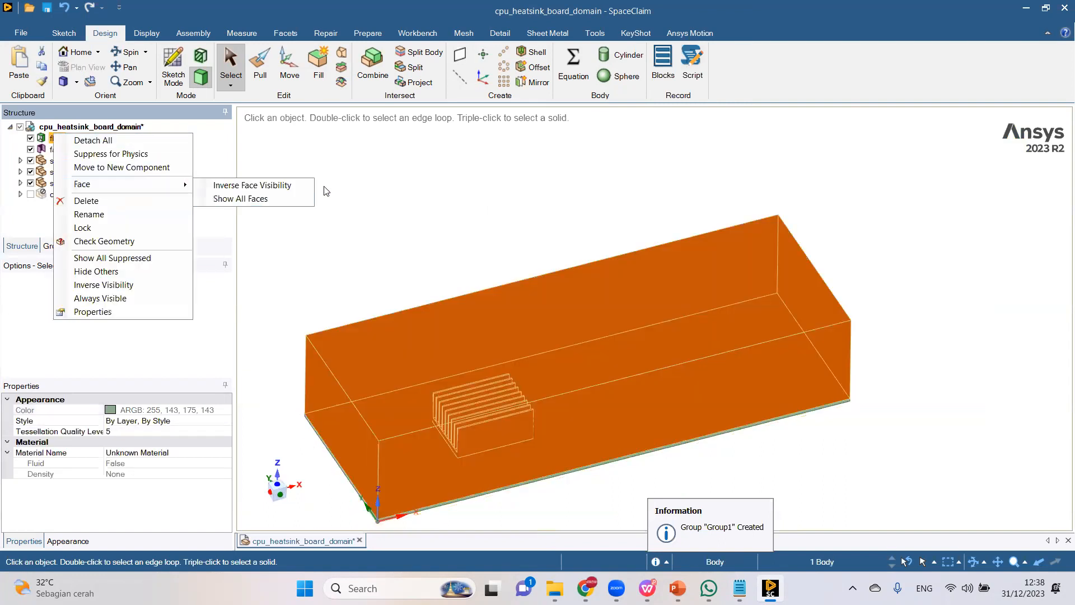
click(354, 188)
key(ctrl+s)
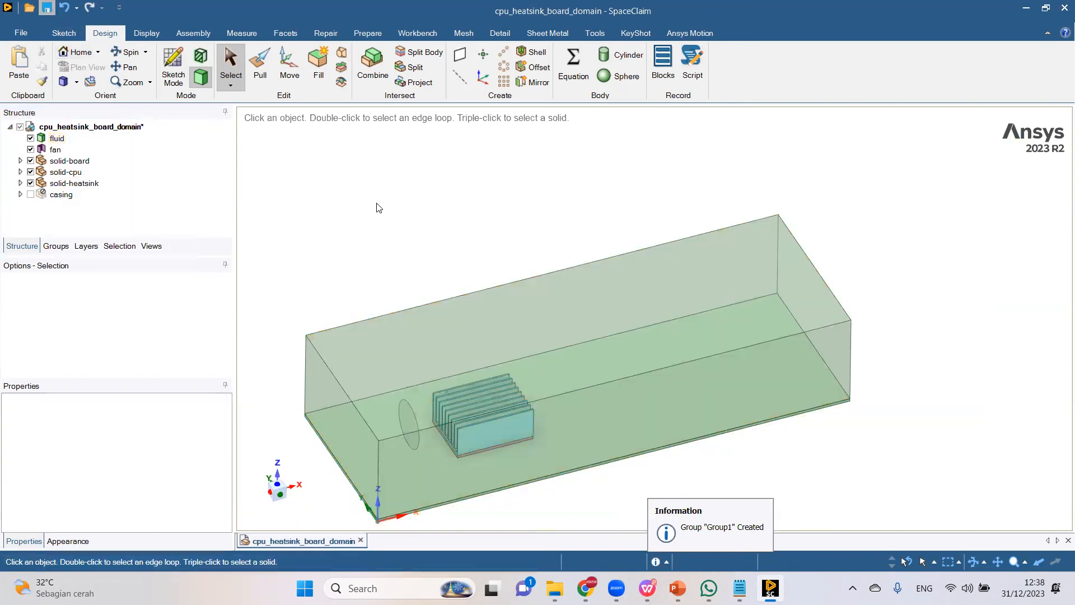
Share all coincident topology between the bodies with the Share tool and save the file.
middle_drag(450, 380, 400, 286)
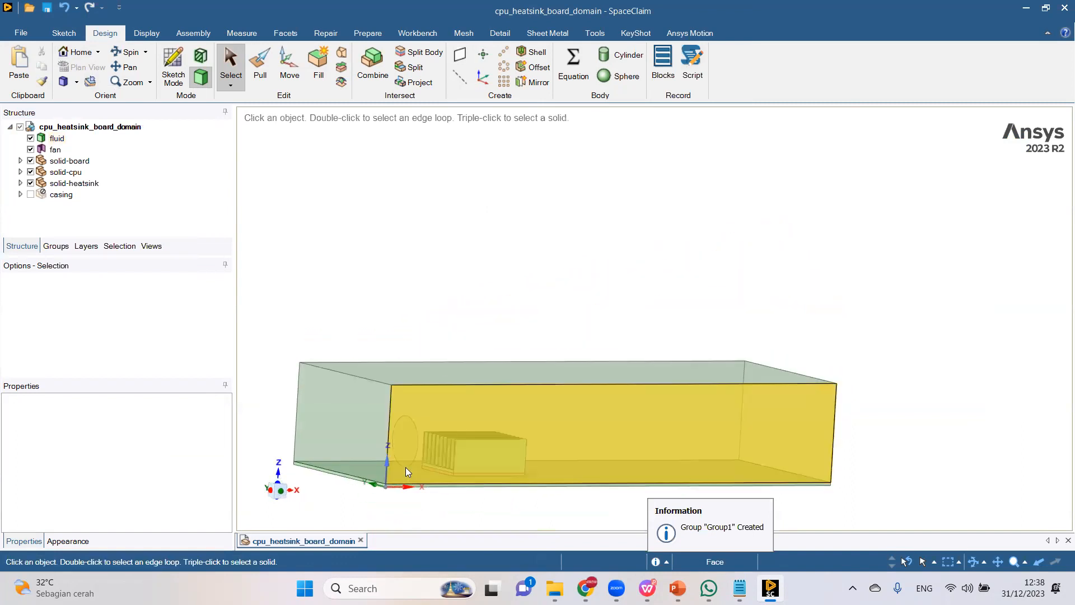
scroll(405, 485, up, 2)
scroll(421, 507, up, 2)
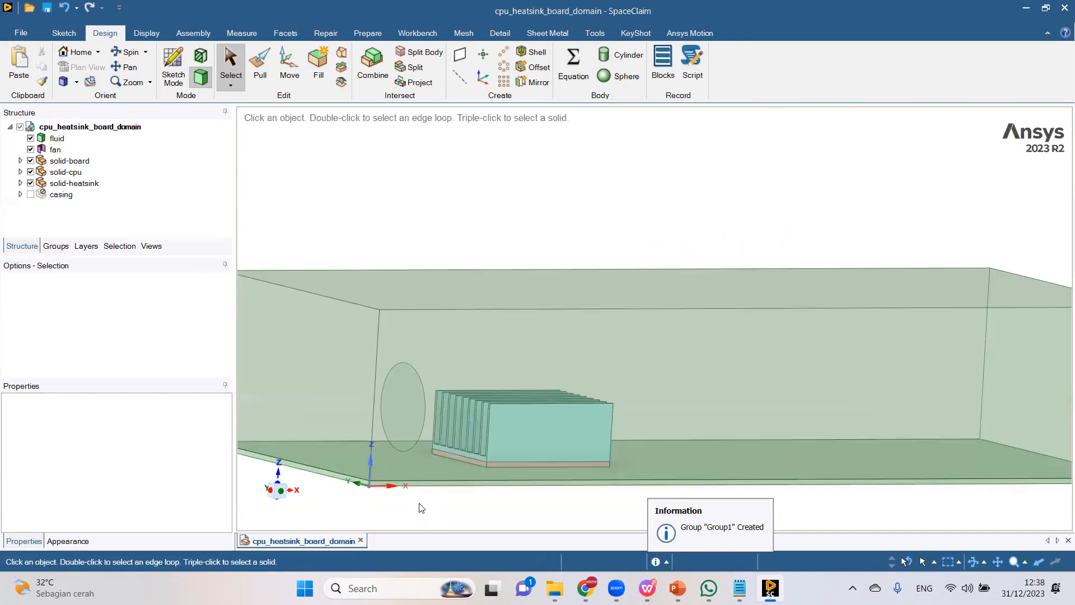
scroll(421, 507, down, 1)
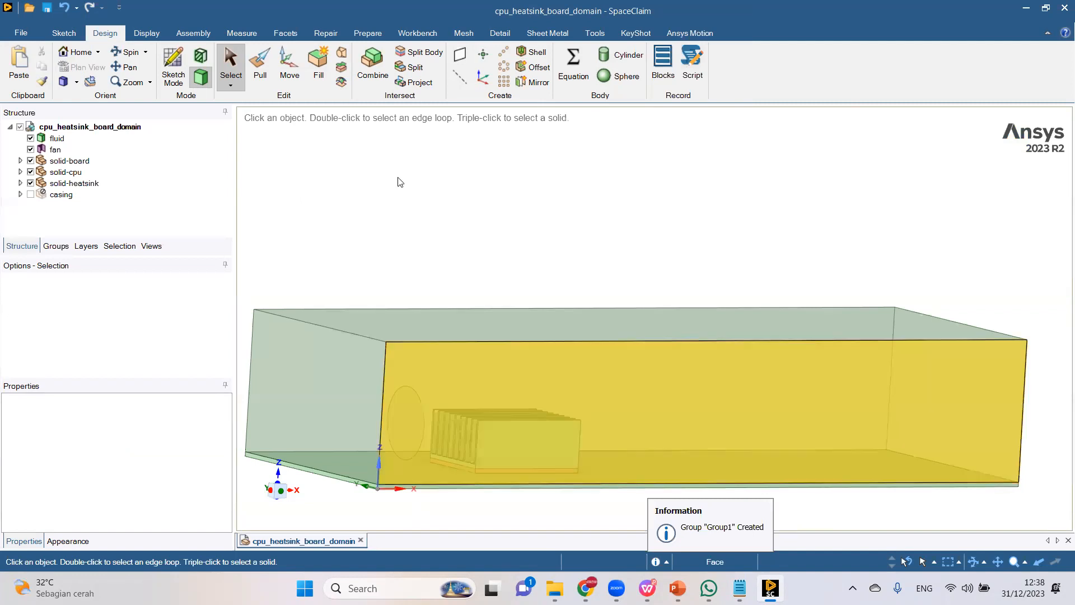
click(417, 33)
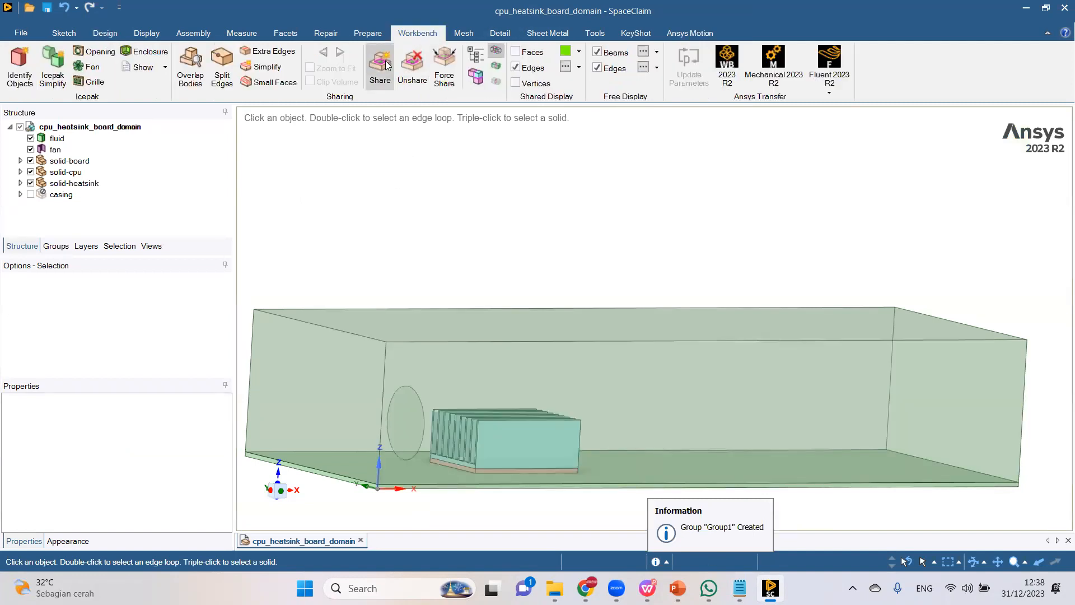
click(385, 65)
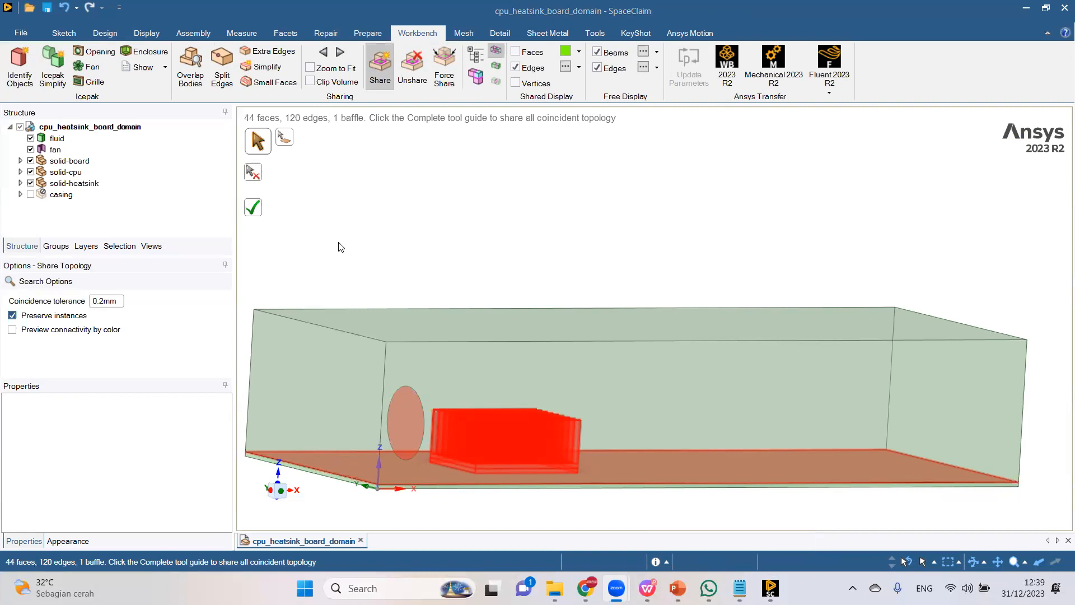
click(256, 210)
click(47, 11)
Enlarge the list of named selections and examine the groups, the body structure and the shared edges in the model.
click(58, 247)
drag(74, 256, 73, 311)
scroll(407, 319, down, 1)
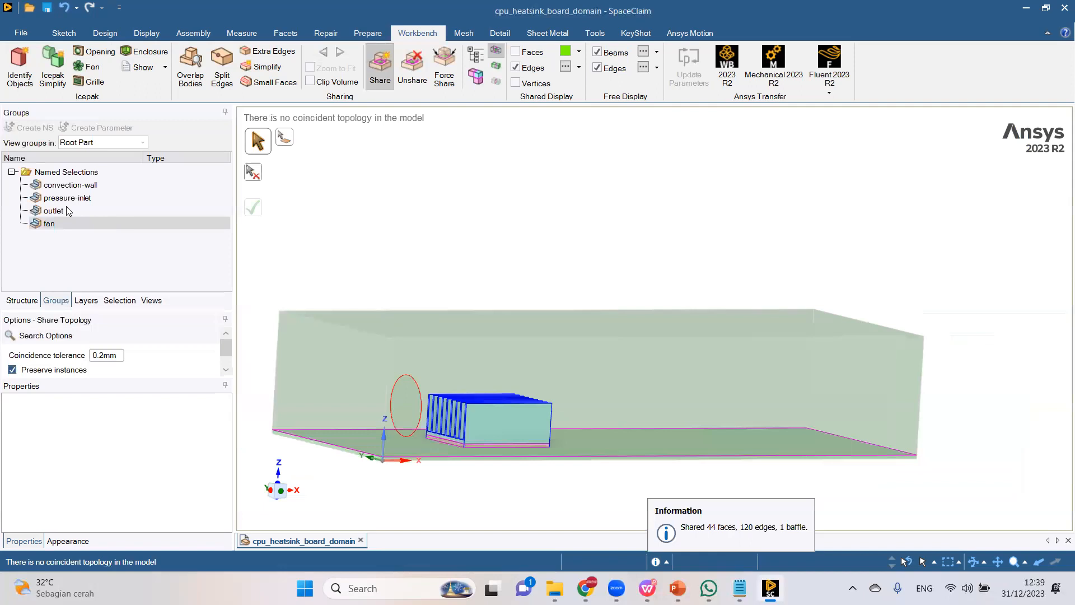
click(24, 302)
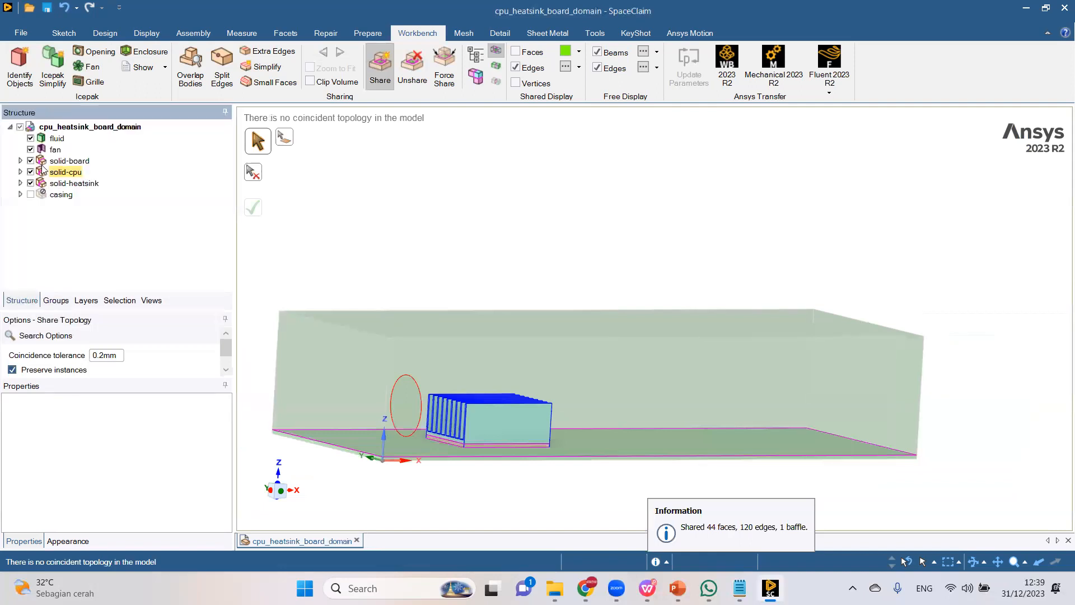
click(56, 300)
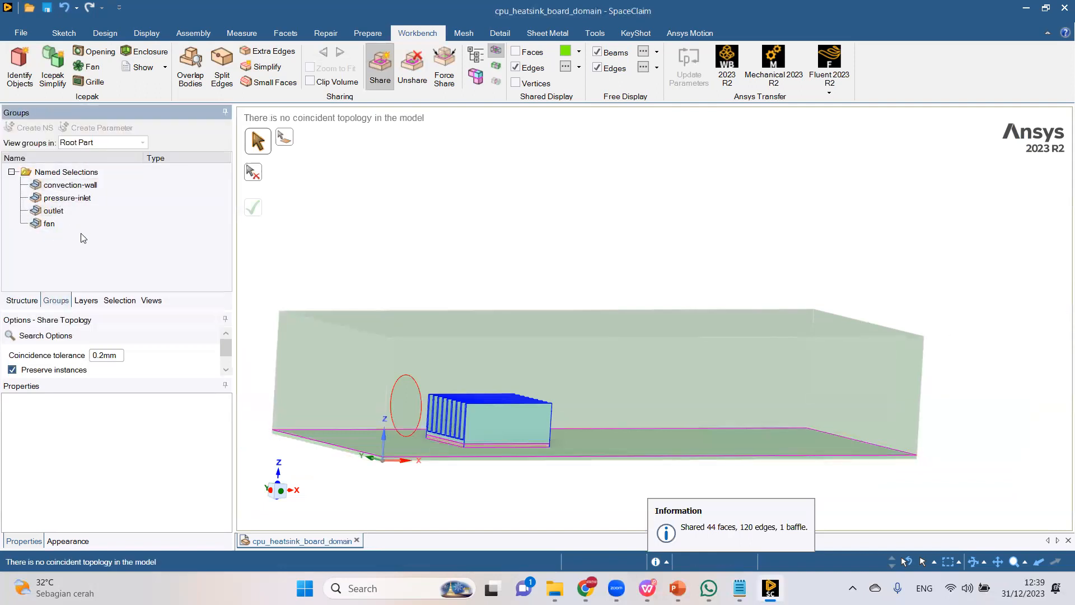
click(320, 263)
scroll(463, 245, down, 1)
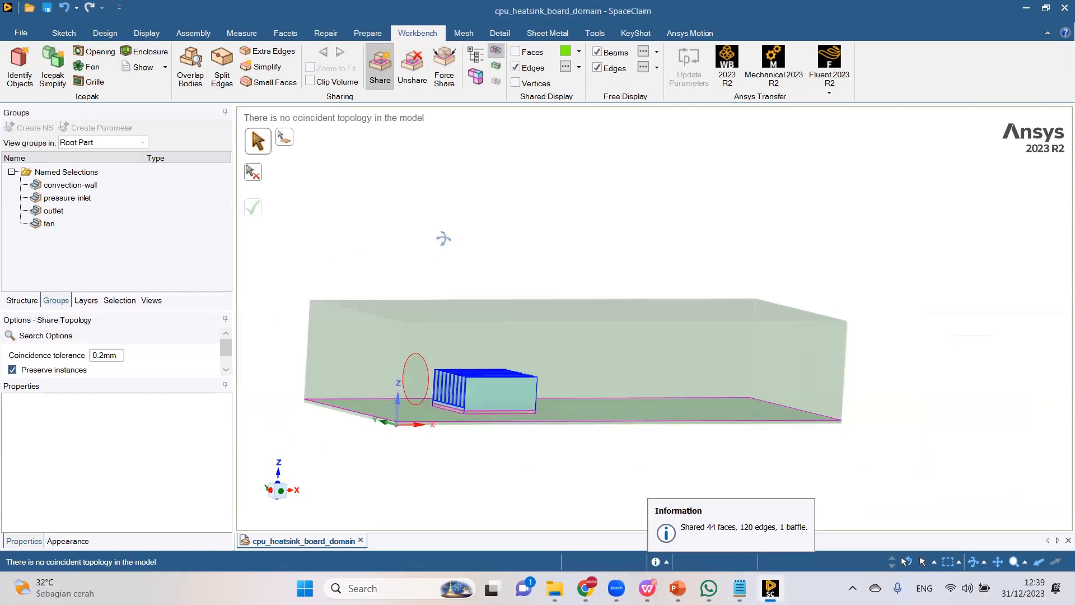
middle_drag(443, 238, 439, 268)
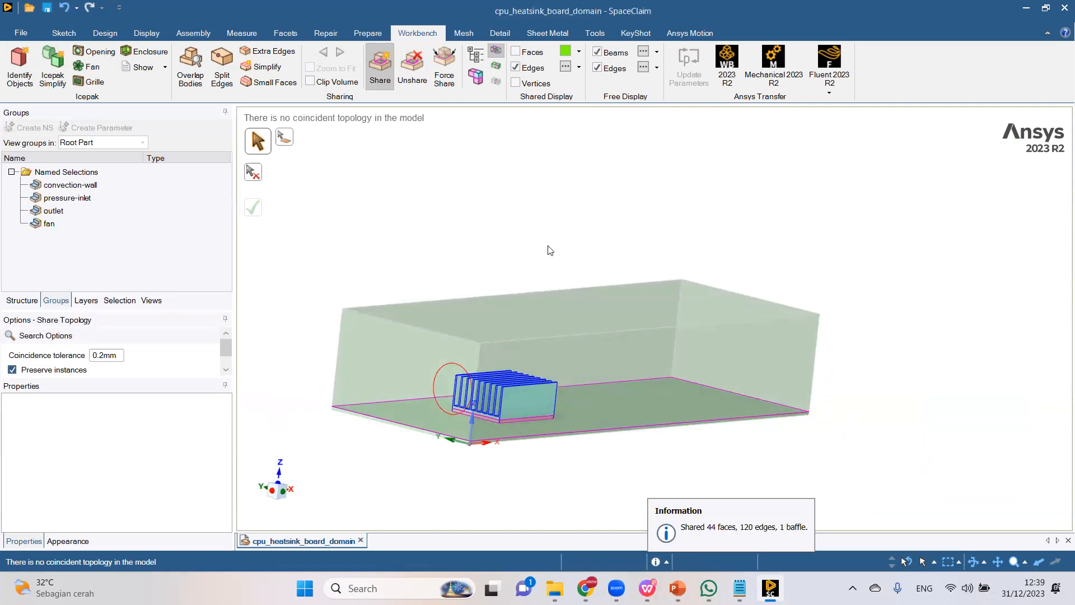
Export the geometry for Fluent in PMDB format as cpu_heatsink_board_domain in the youtube folder.
click(830, 84)
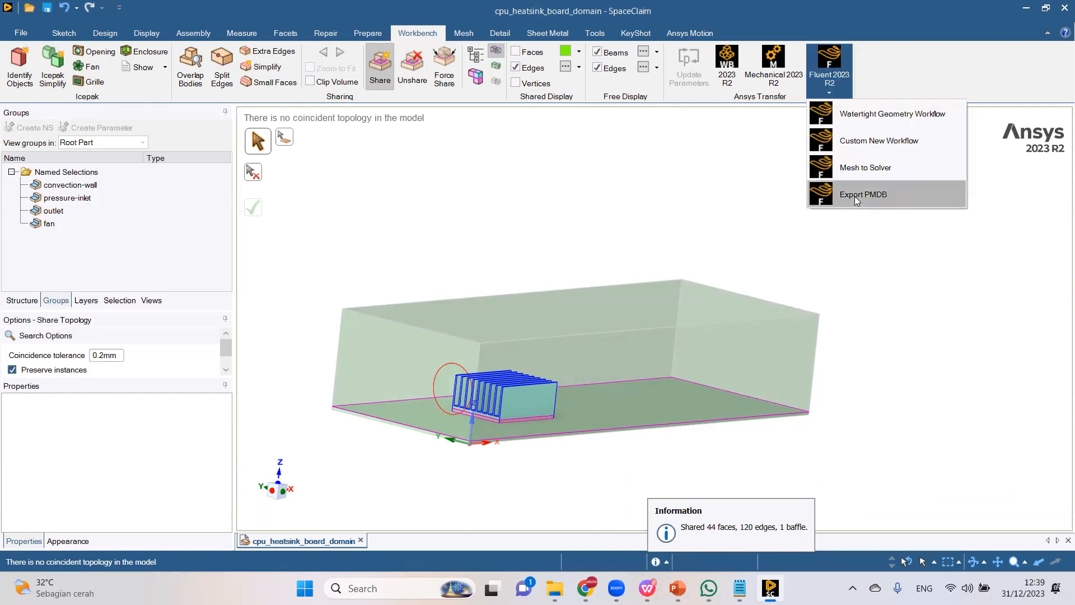
click(873, 194)
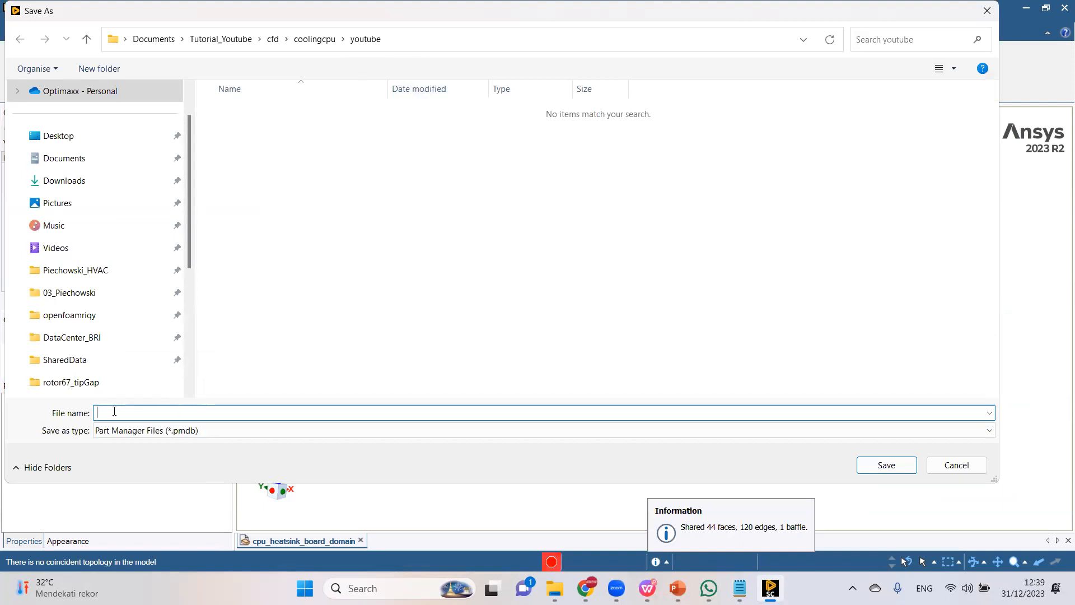
text(cp)
key(Down)
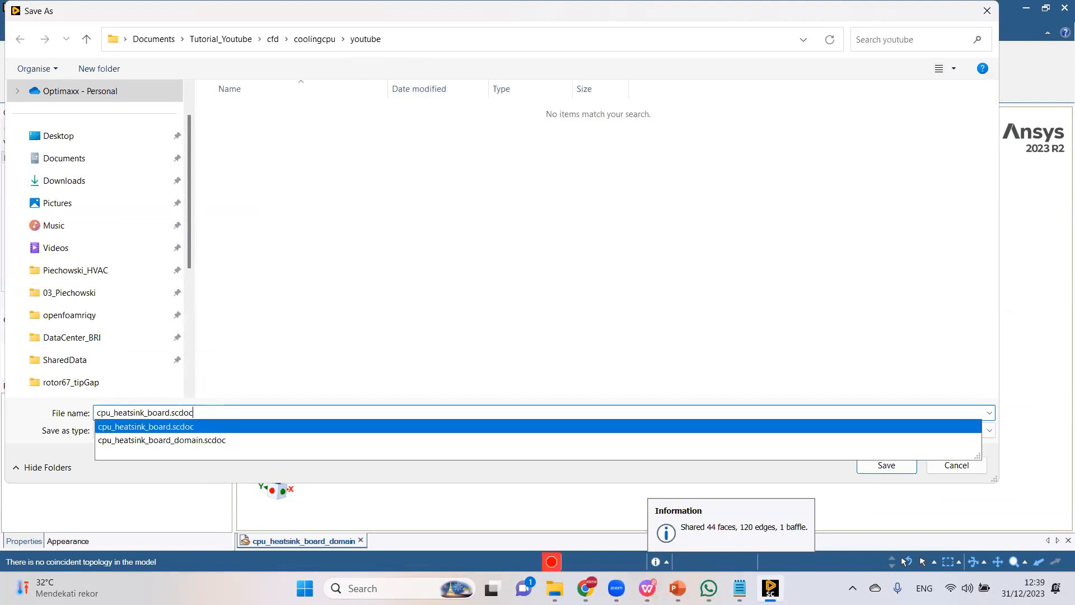
key(Down)
key(BackSpace)
key(BackSpace)
key(BackSpace)
key(BackSpace)
key(BackSpace)
key(BackSpace)
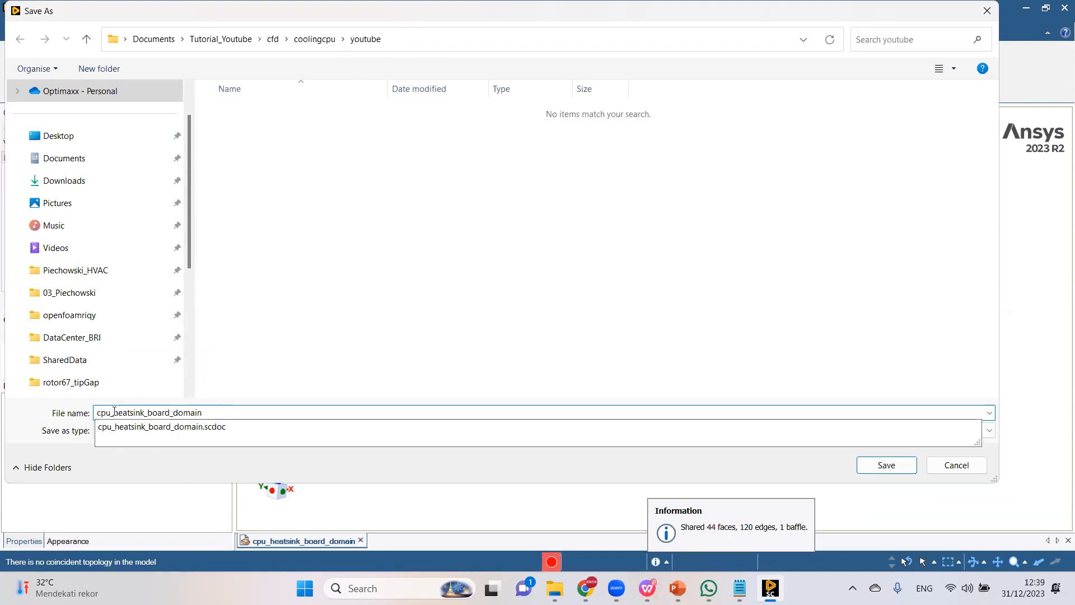
click(358, 331)
click(889, 468)
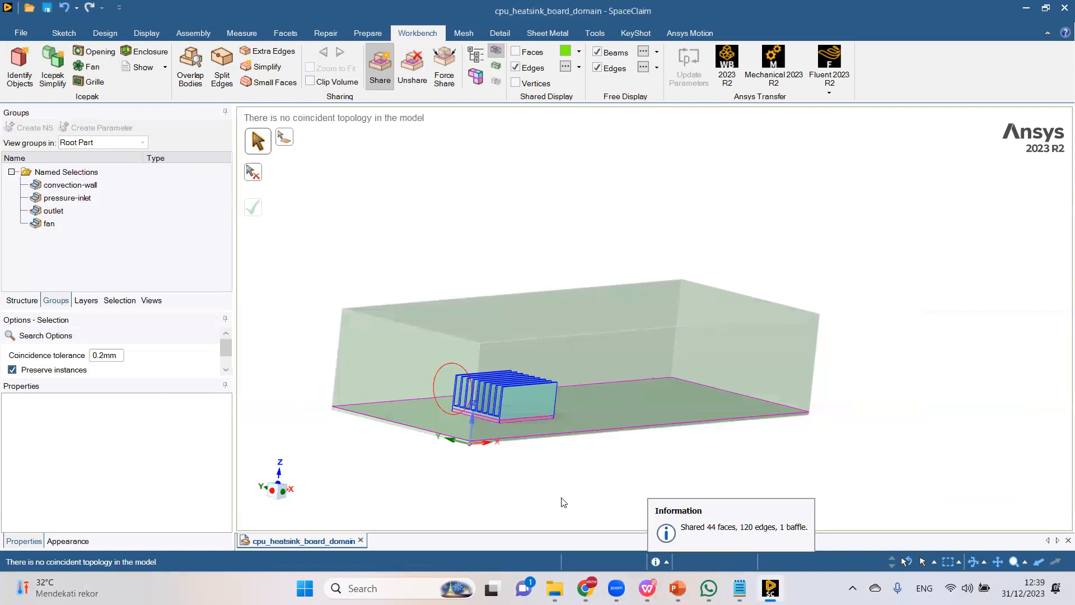
Switch to the File Explorer window of the youtube folder and copy its folder path.
mouse_move(554, 588)
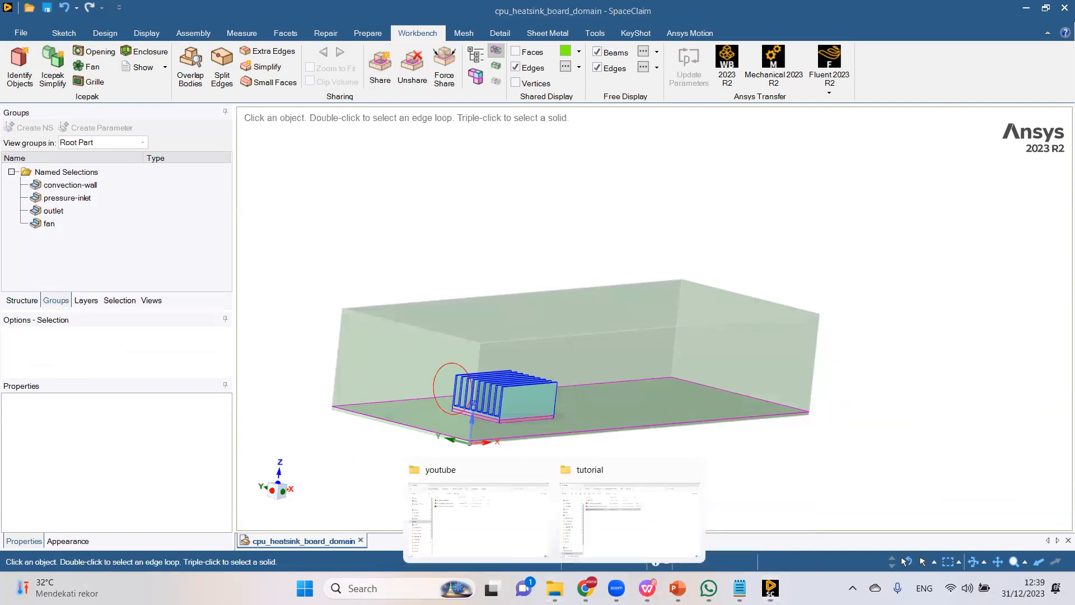
click(507, 542)
click(448, 47)
key(ctrl+c)
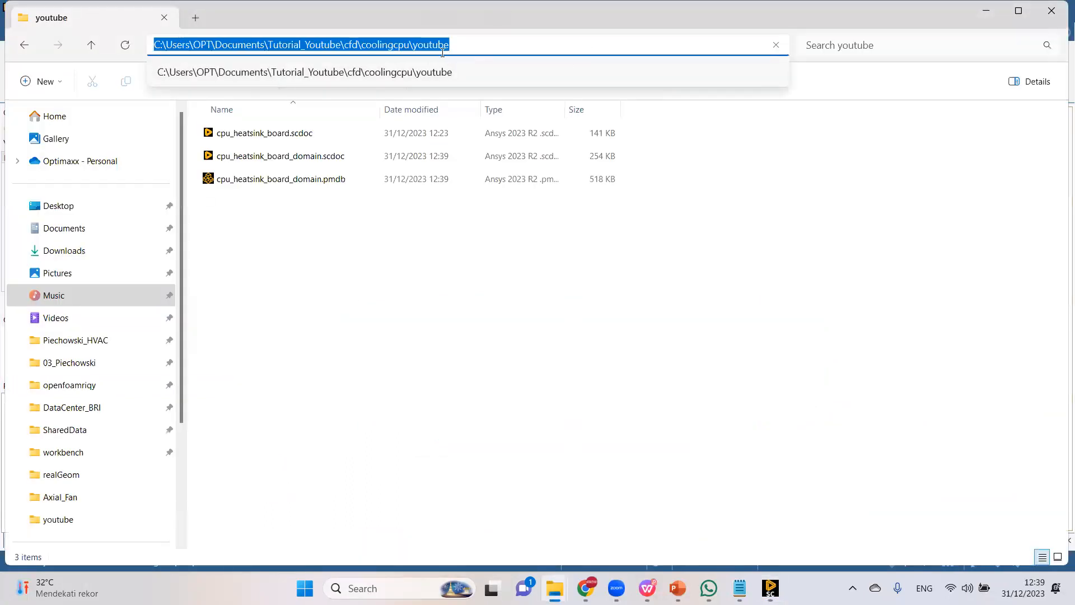
Launch Fluent 2023 R2 and set the launcher's working directory to the copied youtube folder path.
click(403, 588)
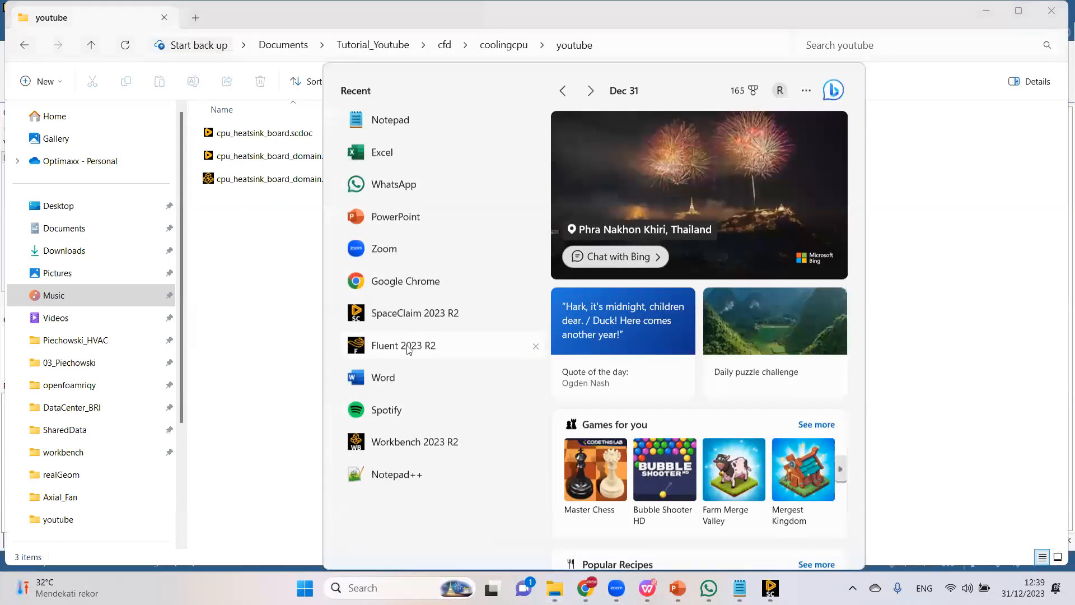
key(Escape)
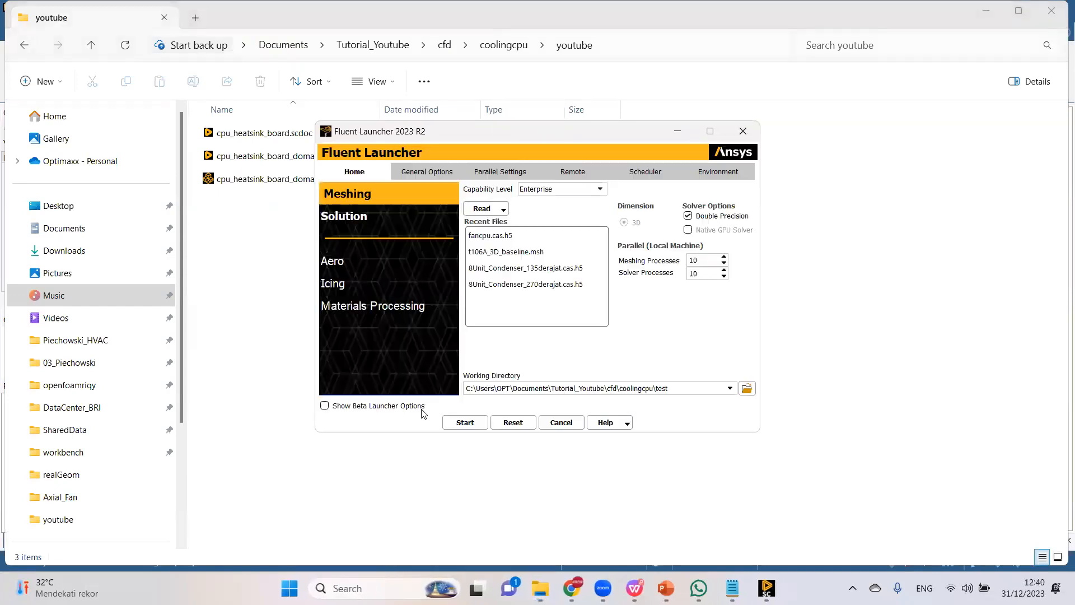
drag(681, 387, 408, 391)
key(ctrl+v)
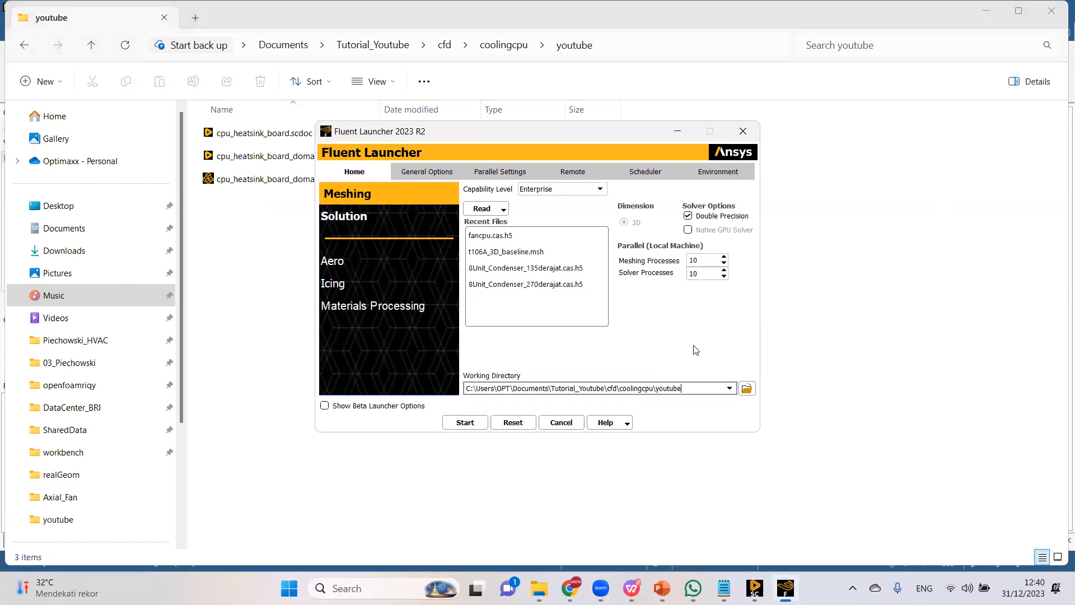
drag(681, 387, 489, 385)
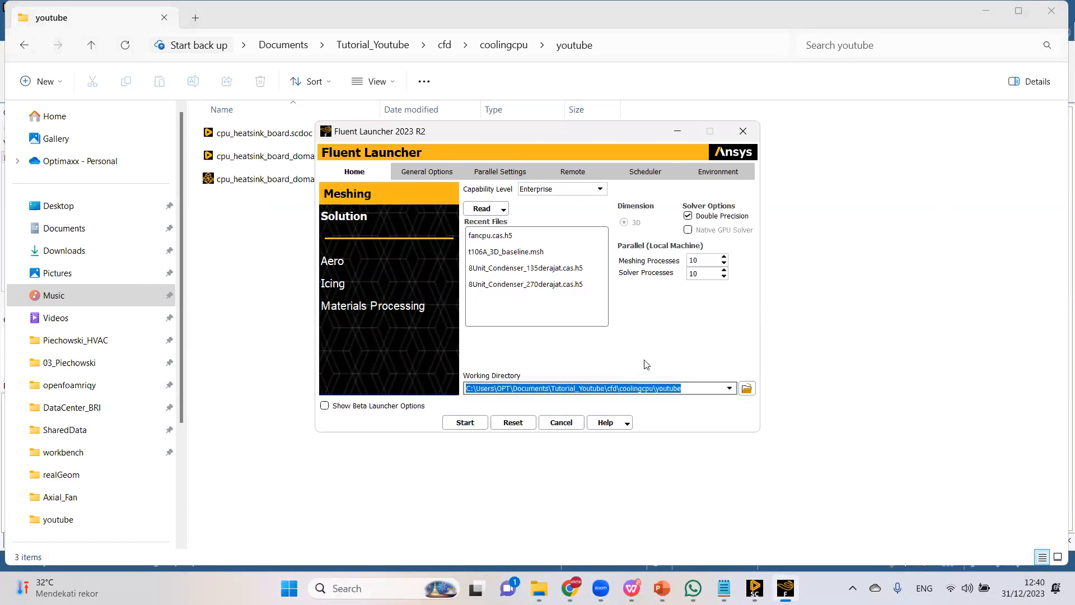
Start Fluent in Meshing mode with 4 processes and dismiss the Key Behavioral Changes notice.
click(359, 197)
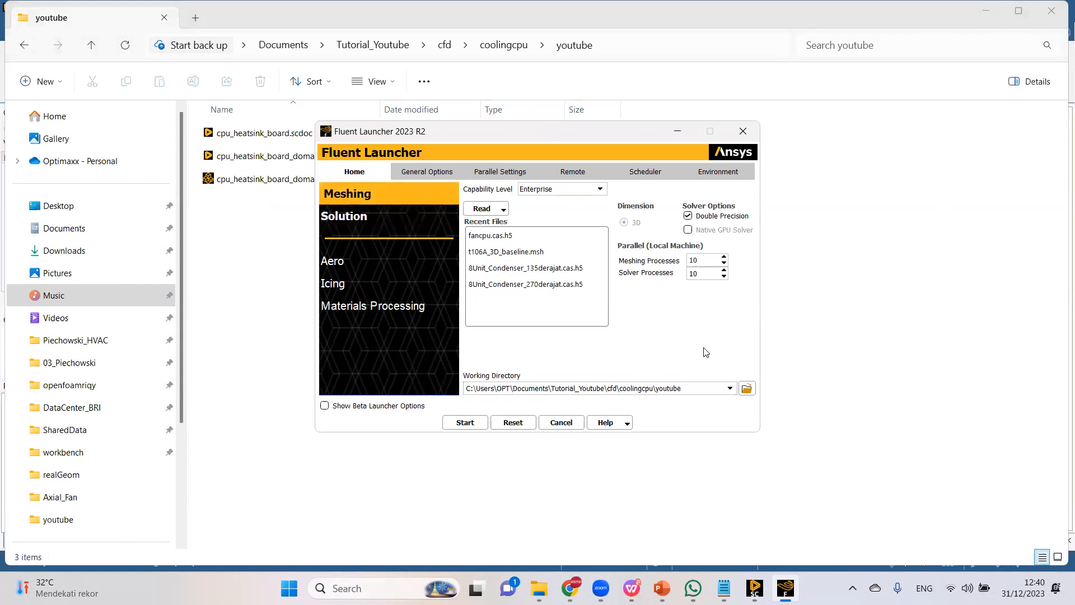
double_click(692, 262)
click(466, 423)
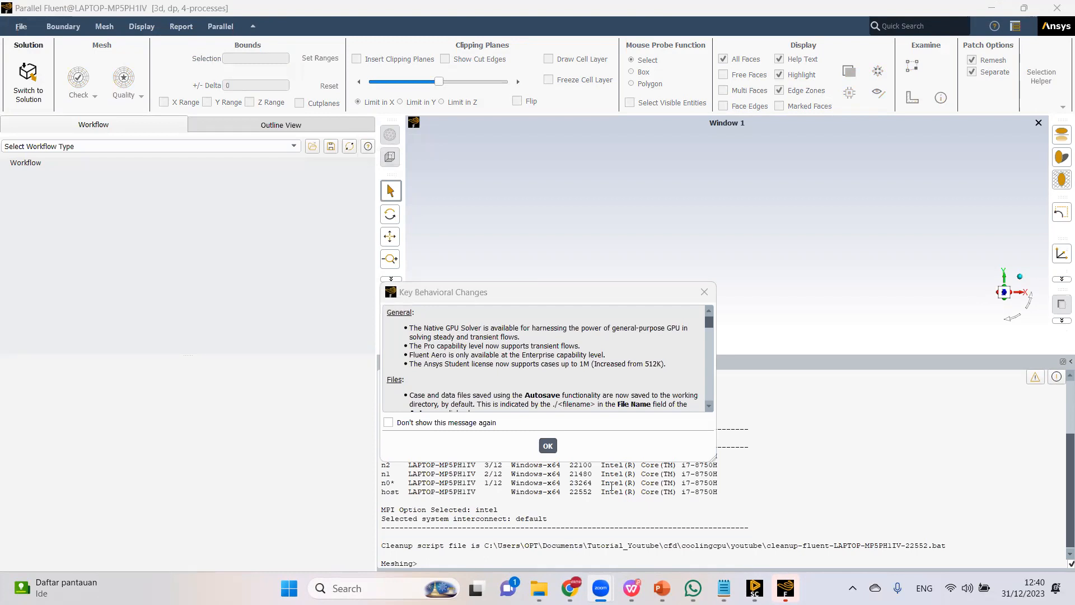
click(548, 446)
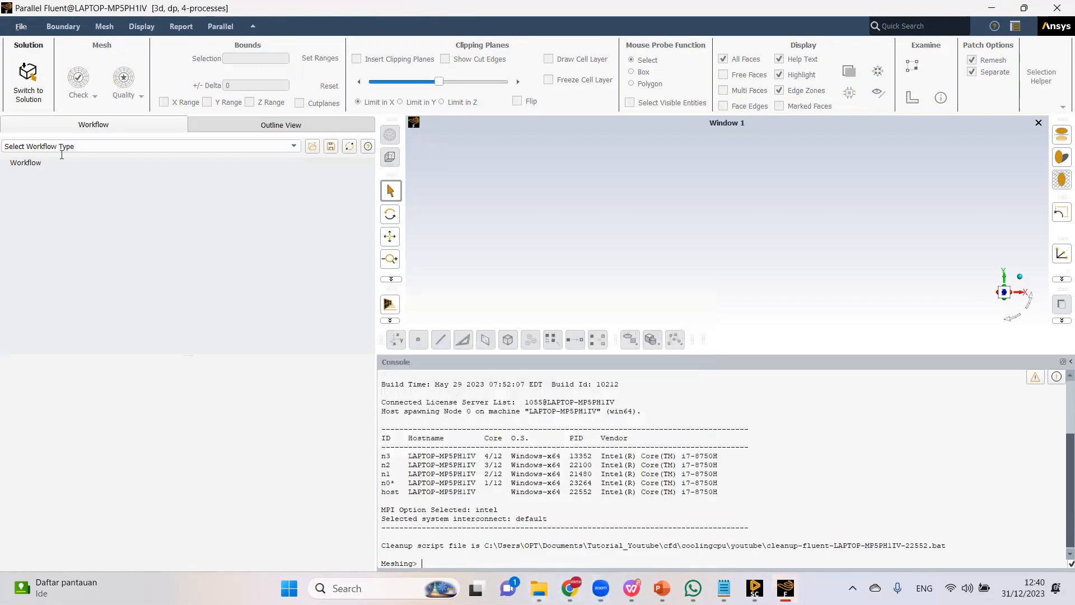
Choose the Watertight Geometry workflow and import cpu_heatsink_board_domain.pmdb as a single CAD file in mm.
click(62, 146)
click(59, 162)
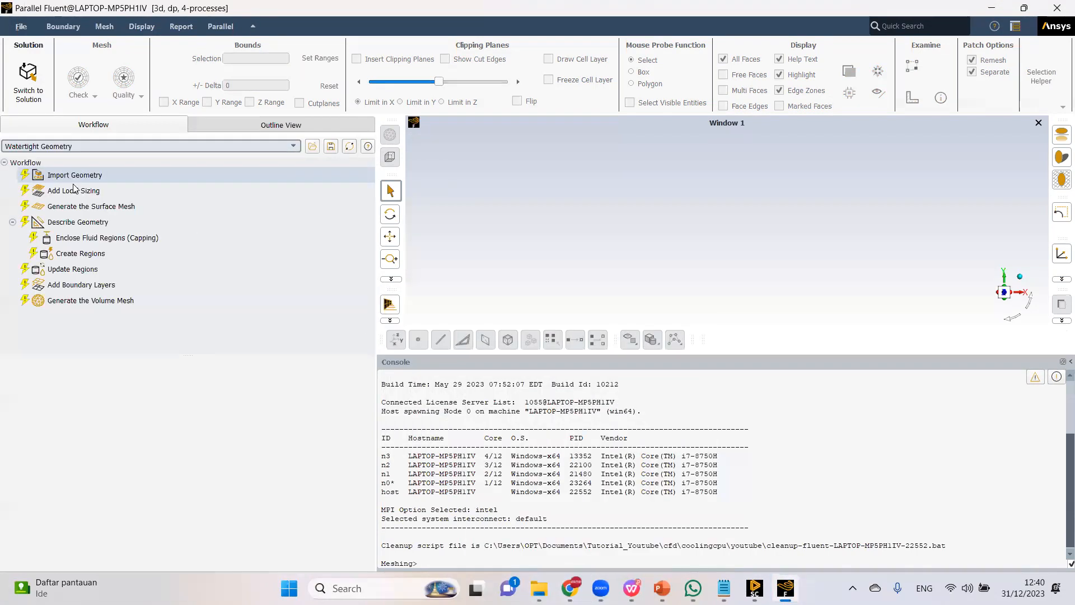
click(73, 178)
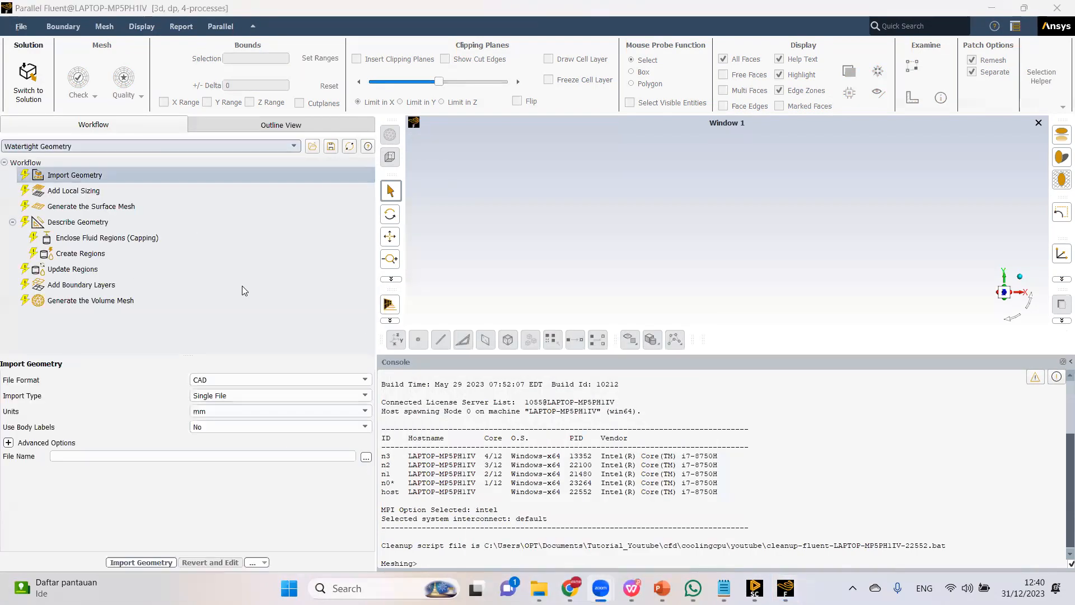
click(366, 457)
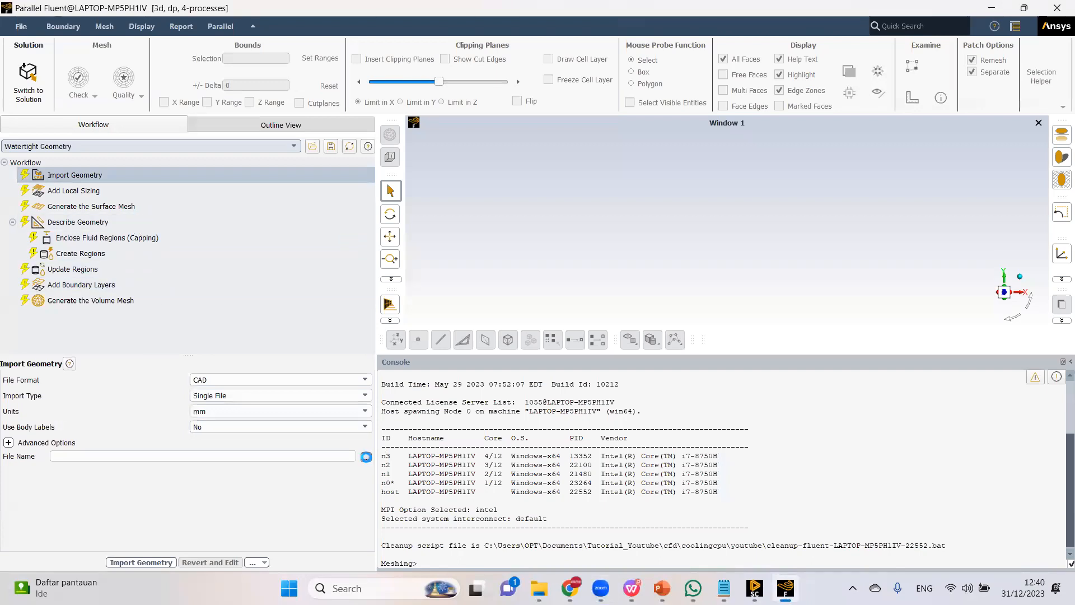
click(498, 231)
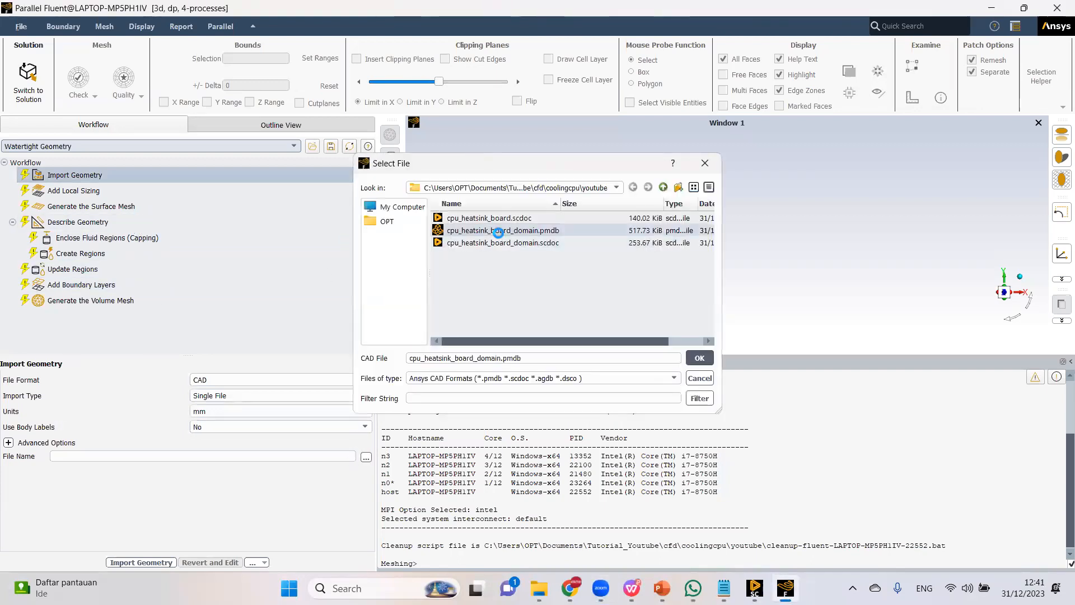
double_click(498, 231)
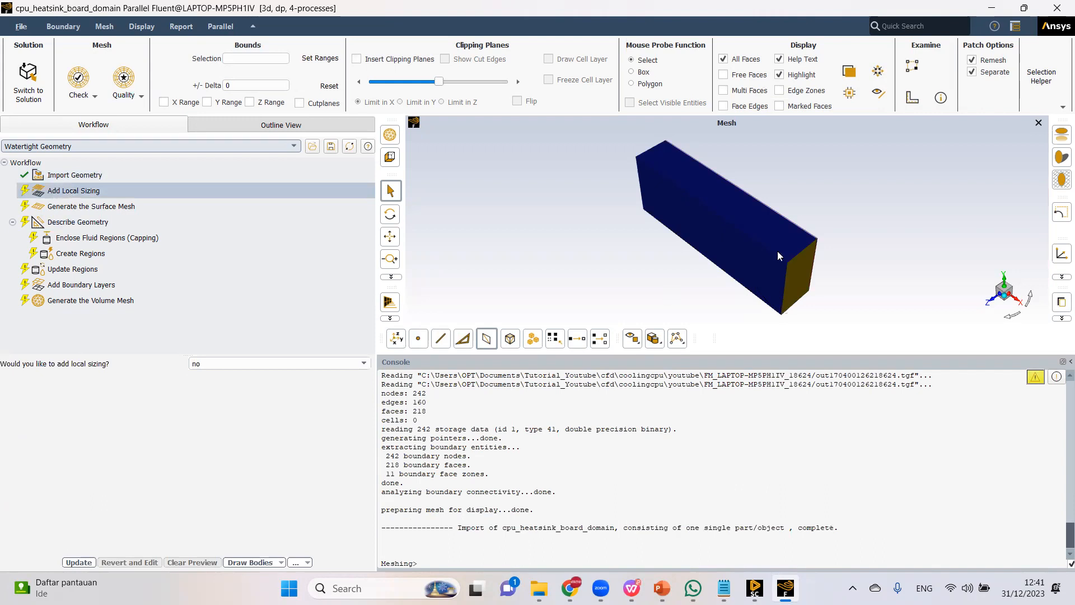
Complete the Add Local Sizing task with no local sizing.
drag(643, 264, 717, 189)
scroll(718, 196, up, 3)
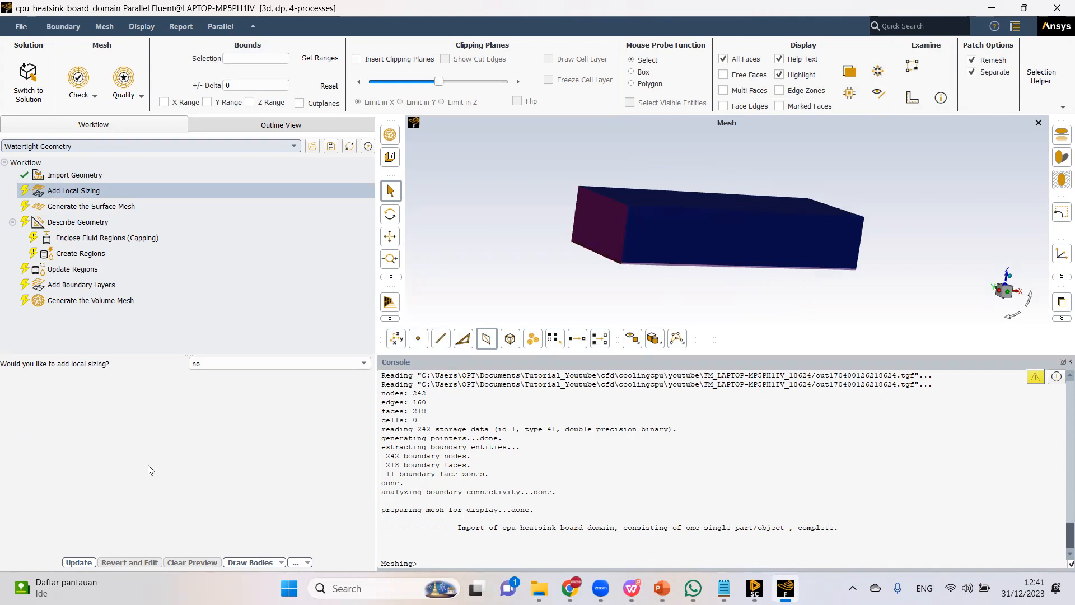
click(78, 562)
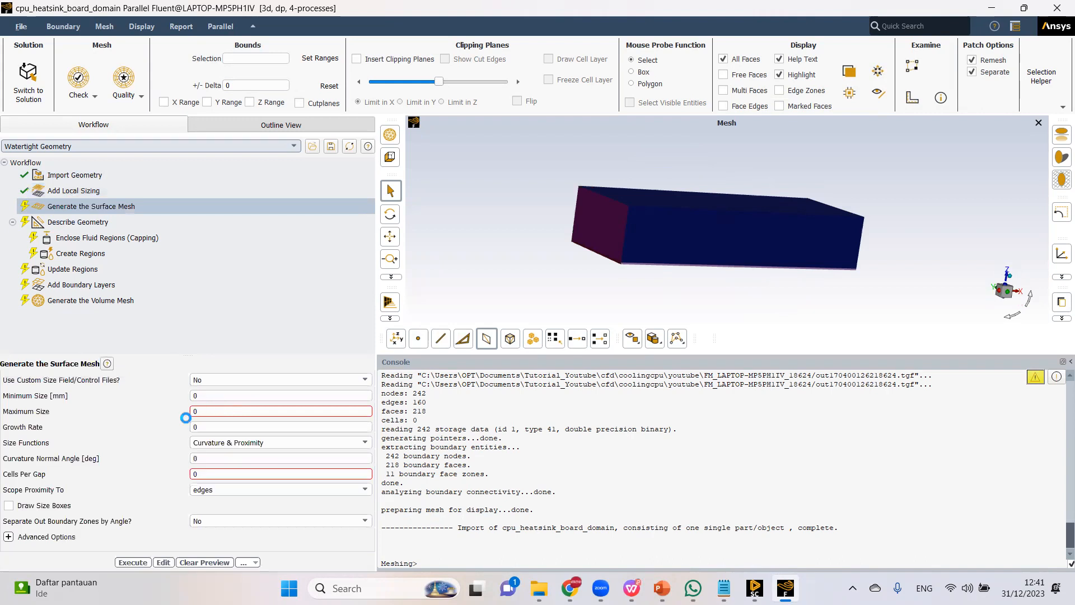
Generate the surface mesh with a minimum size of 0.9 mm, keeping the maximum size at 25 mm.
double_click(229, 395)
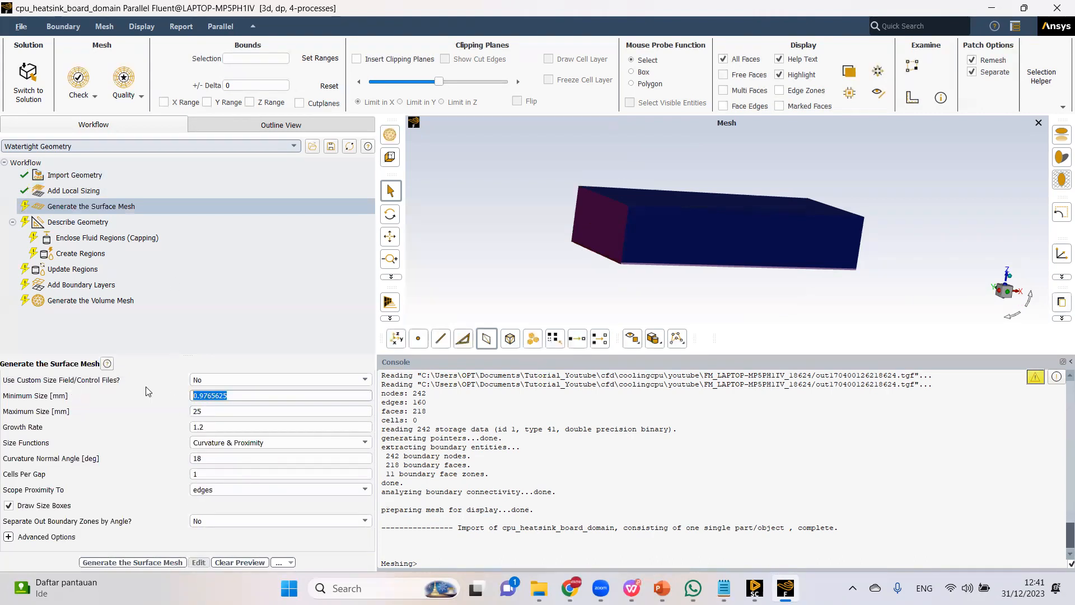
text(0.9)
double_click(203, 395)
key(Tab)
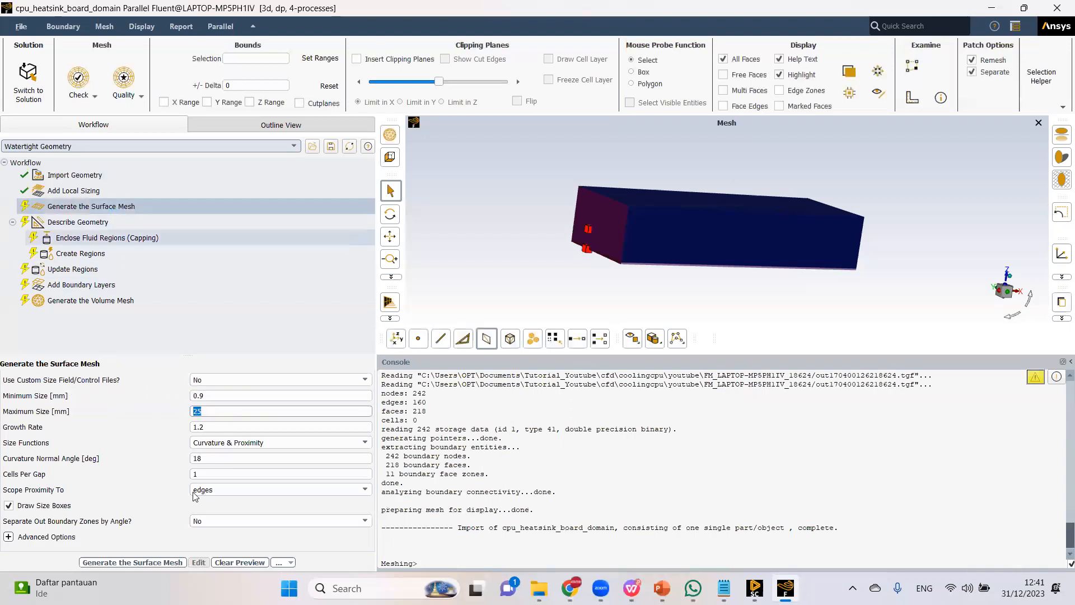
click(132, 562)
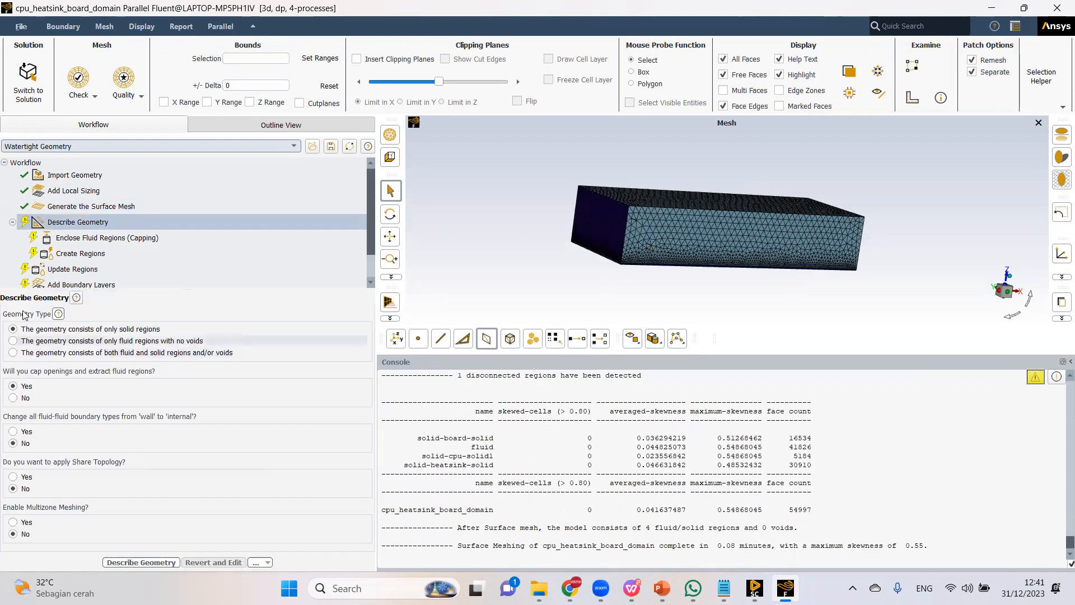
Describe the geometry as consisting of both fluid and solid regions and/or voids, and update the boundaries with their assigned types.
click(31, 354)
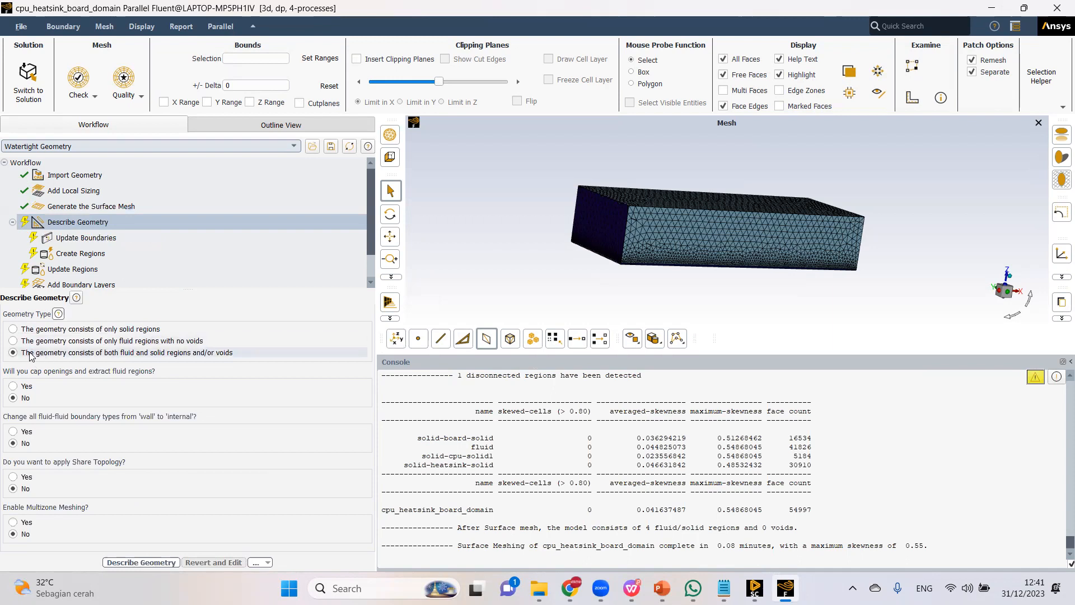
click(142, 563)
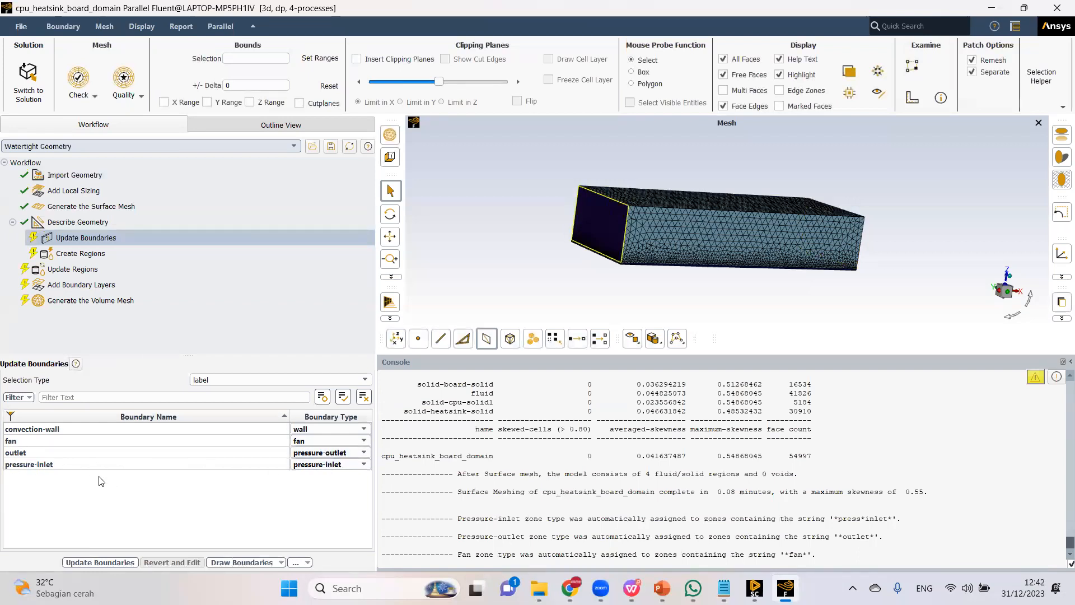
click(83, 563)
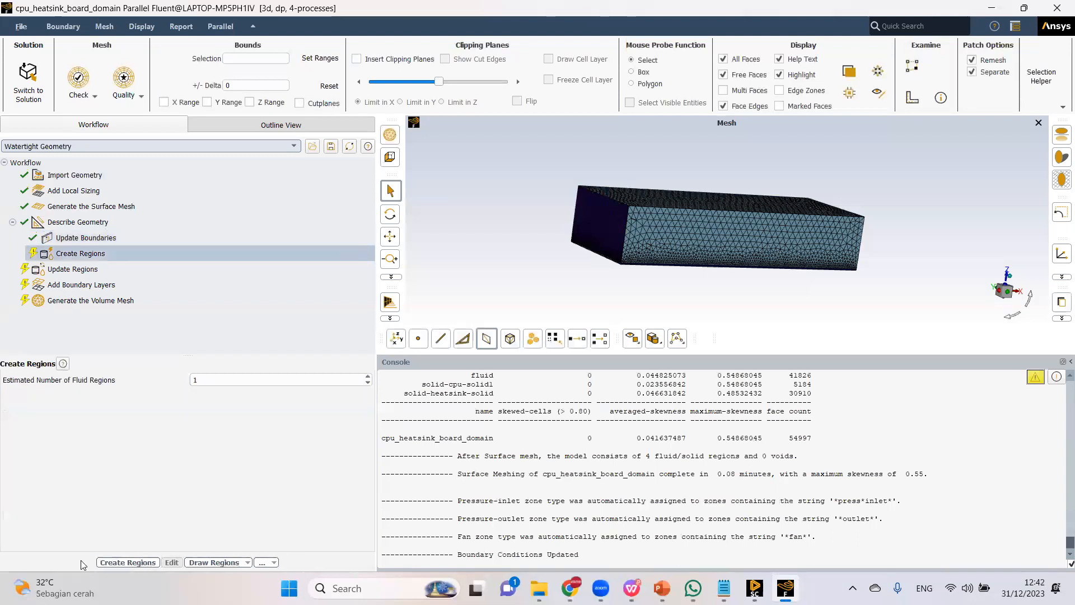
Create the regions with an estimated number of fluid regions of 1.
double_click(207, 381)
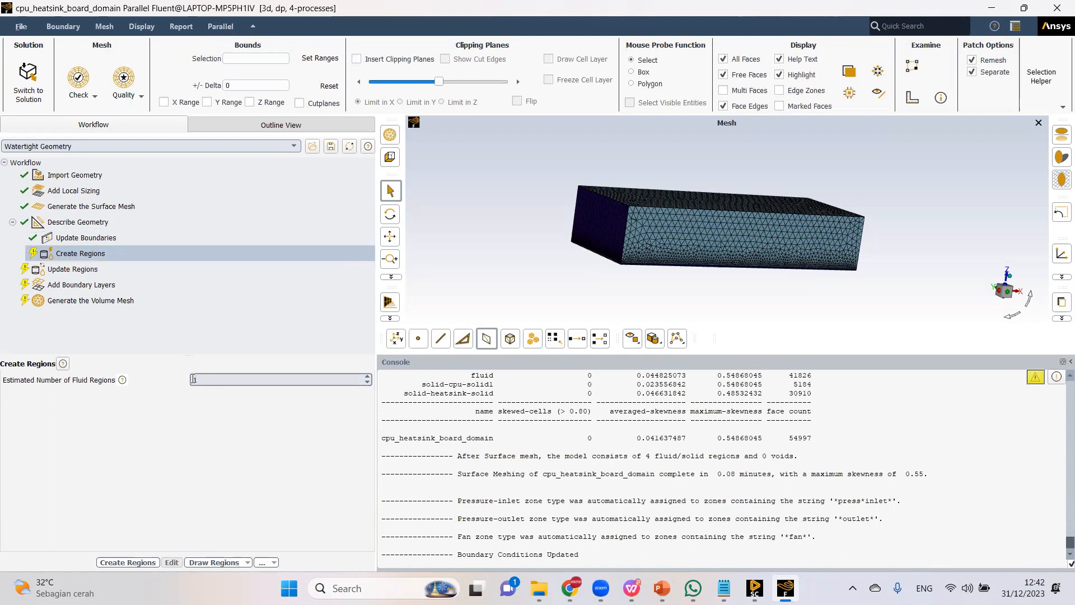
click(125, 563)
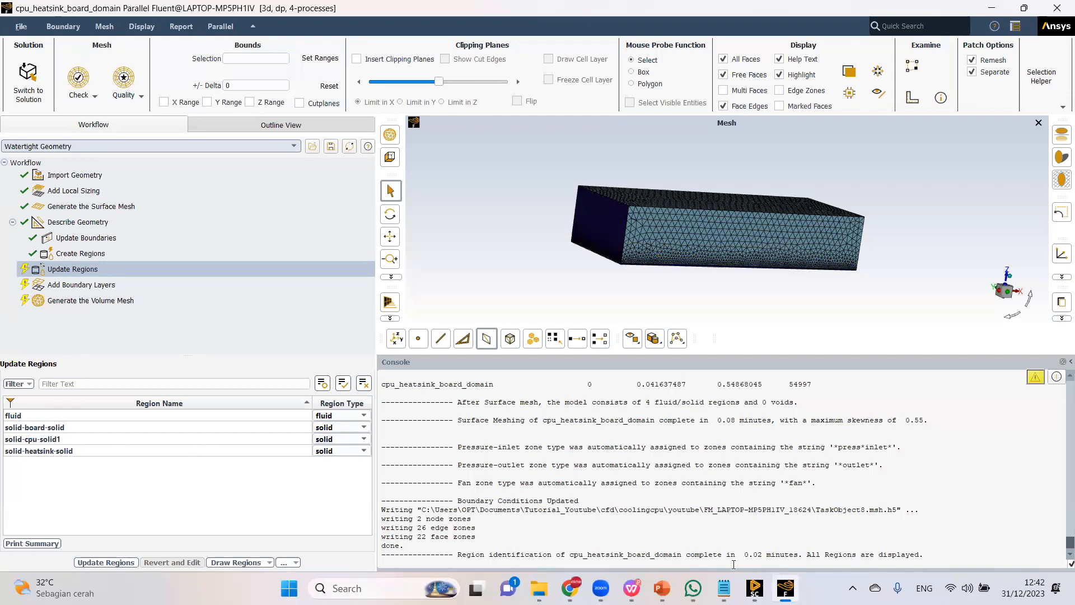
Switch to SpaceClaim and examine the names of the board, CPU and heatsink components and their solids in the structure tree.
click(755, 588)
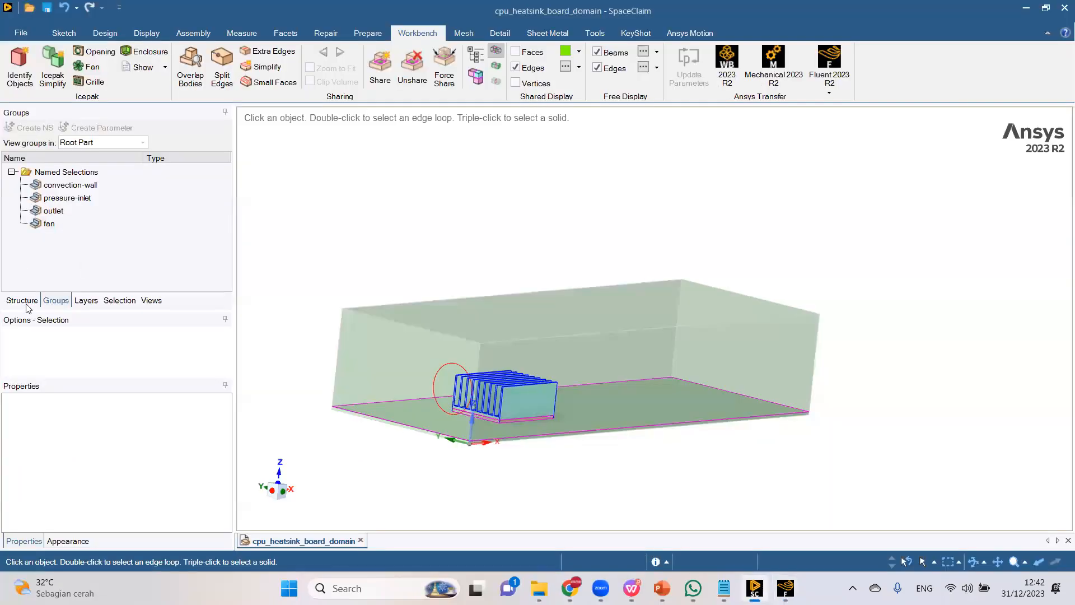
click(69, 161)
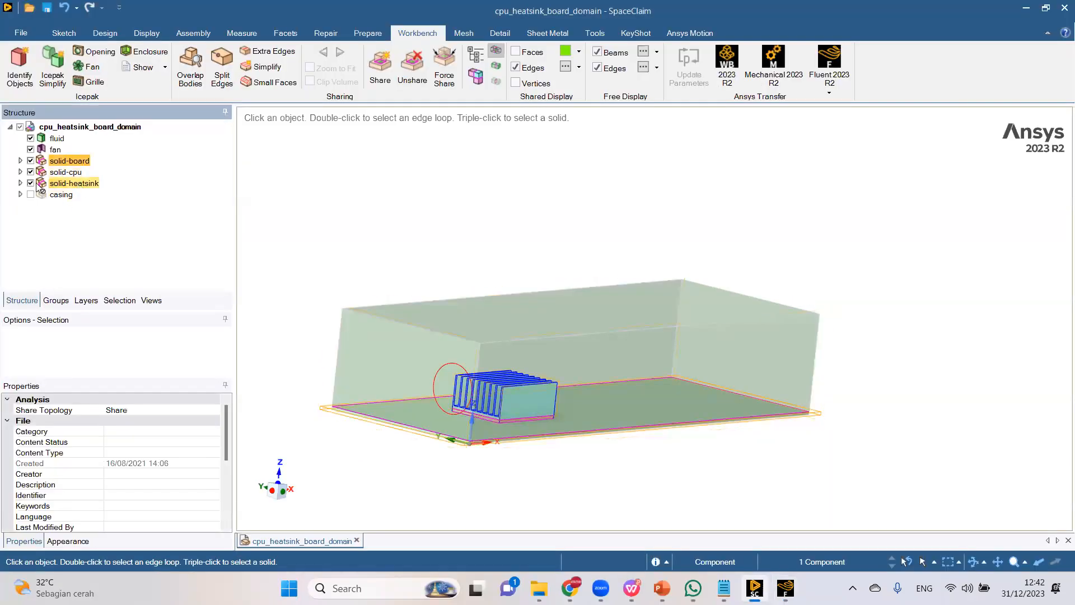
click(74, 183)
click(21, 183)
click(21, 161)
click(21, 184)
click(69, 172)
click(69, 217)
click(69, 171)
click(71, 195)
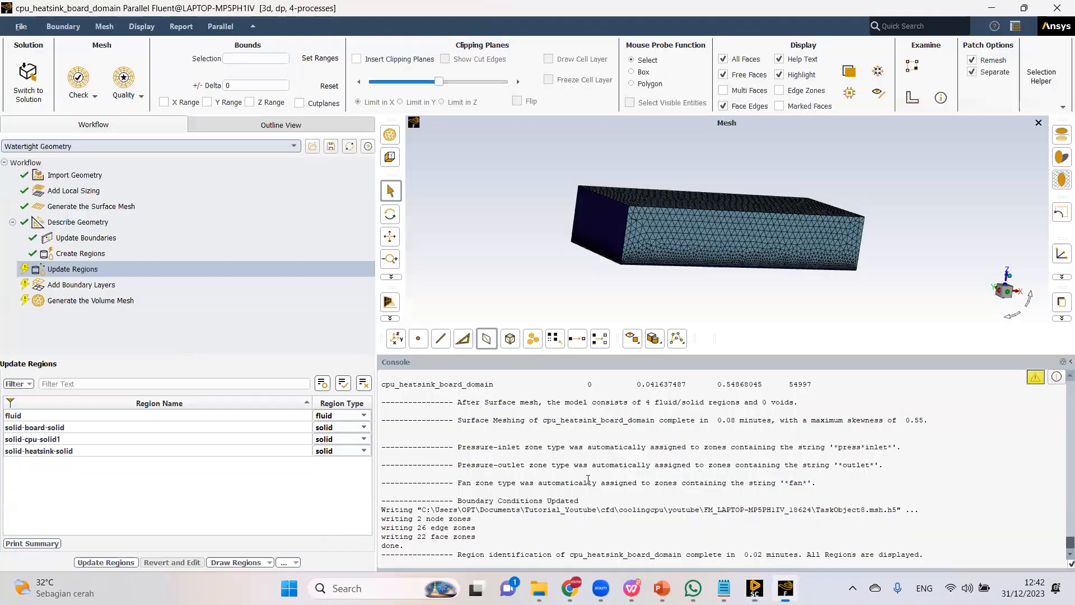
Switch back to Fluent, update the regions with their listed types, and add 3 smooth-transition boundary layers on the fluid region walls.
click(785, 588)
click(105, 563)
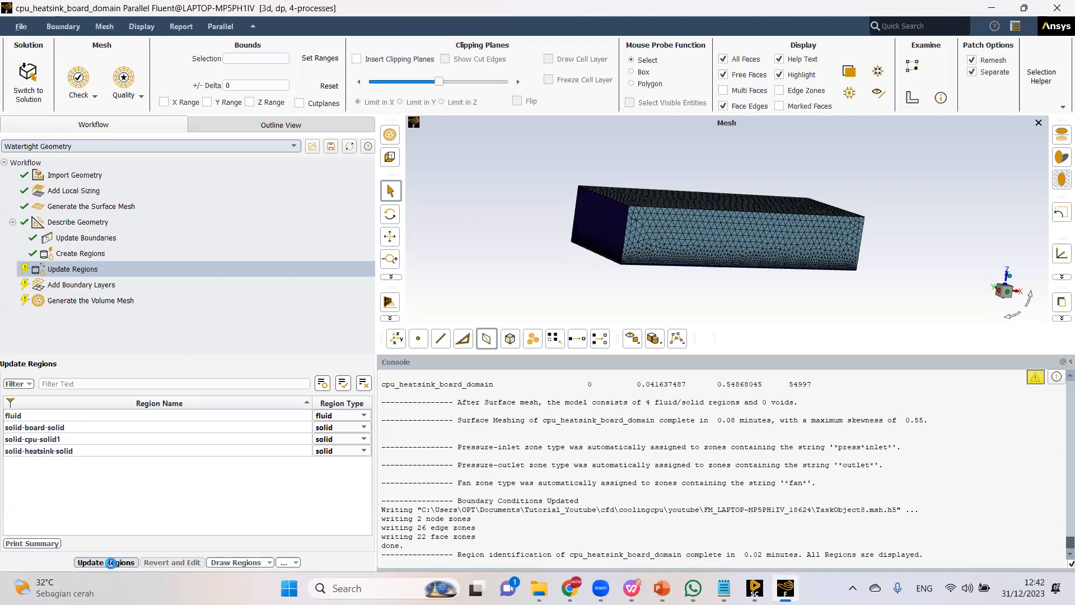
double_click(233, 426)
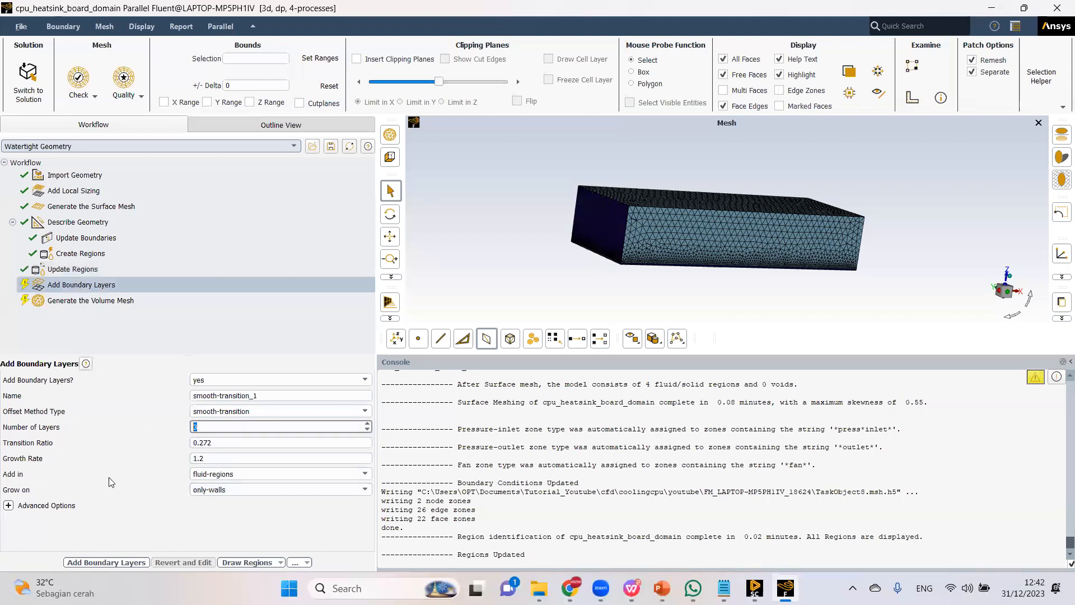
click(106, 562)
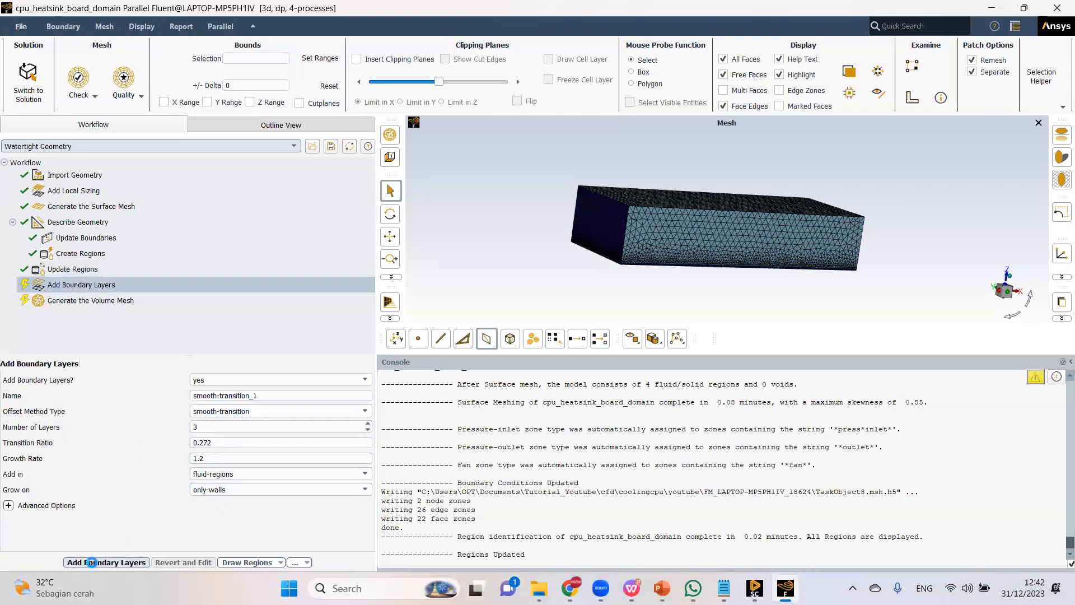
Generate the volume mesh with polyhedra for the fluid and solid regions using global sizing, and check the reported cell count.
click(45, 317)
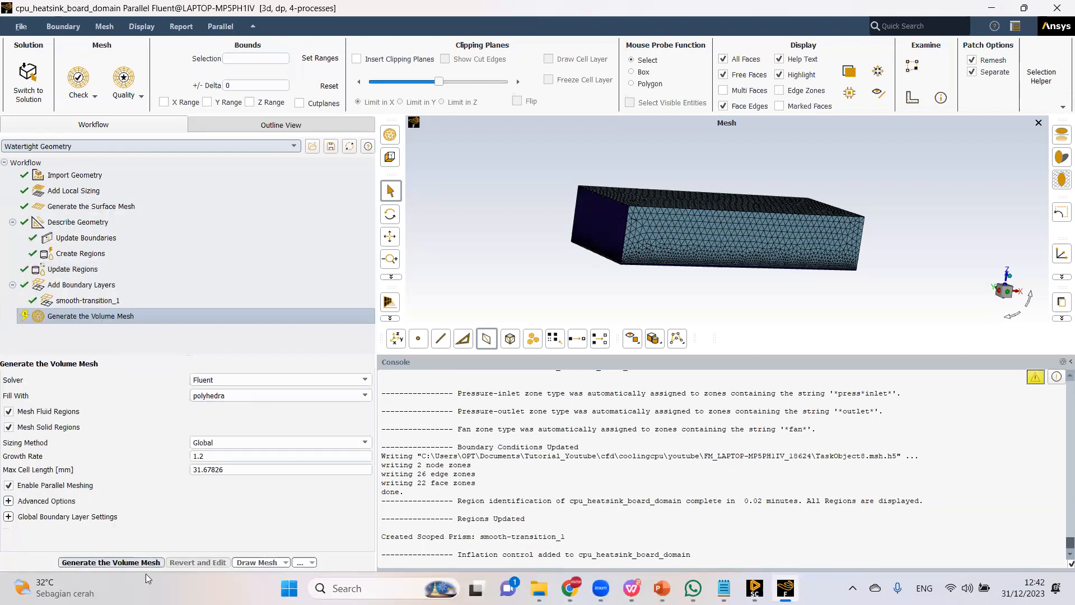
click(150, 562)
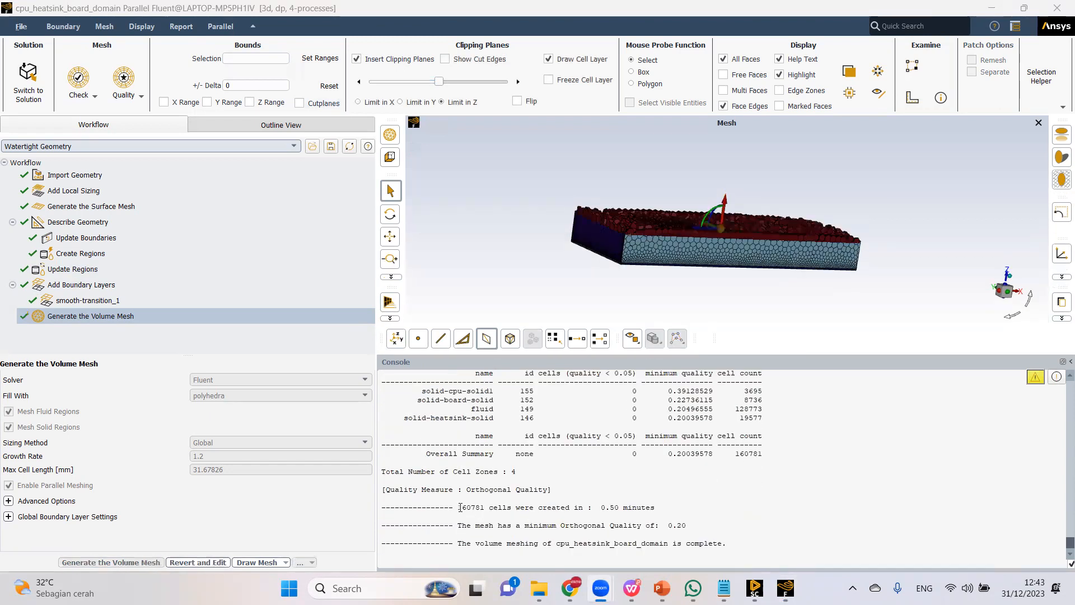
drag(460, 507, 493, 508)
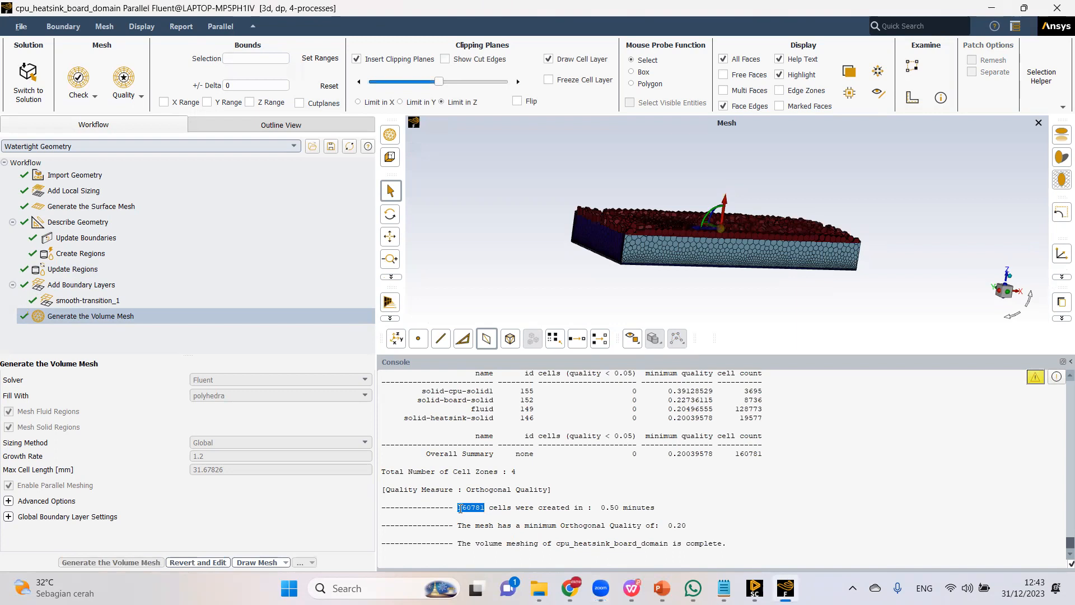
click(758, 544)
Write the mesh to cpu_heatsink_board_domain.msh.h5 as a binary file and switch from meshing to solution mode.
click(20, 26)
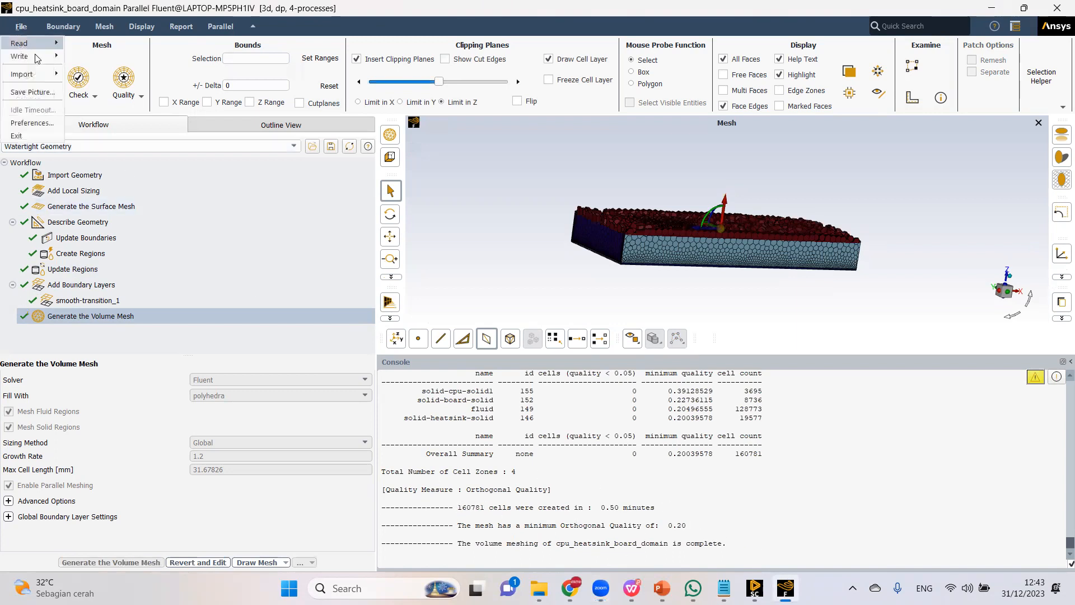
mouse_move(55, 58)
click(92, 58)
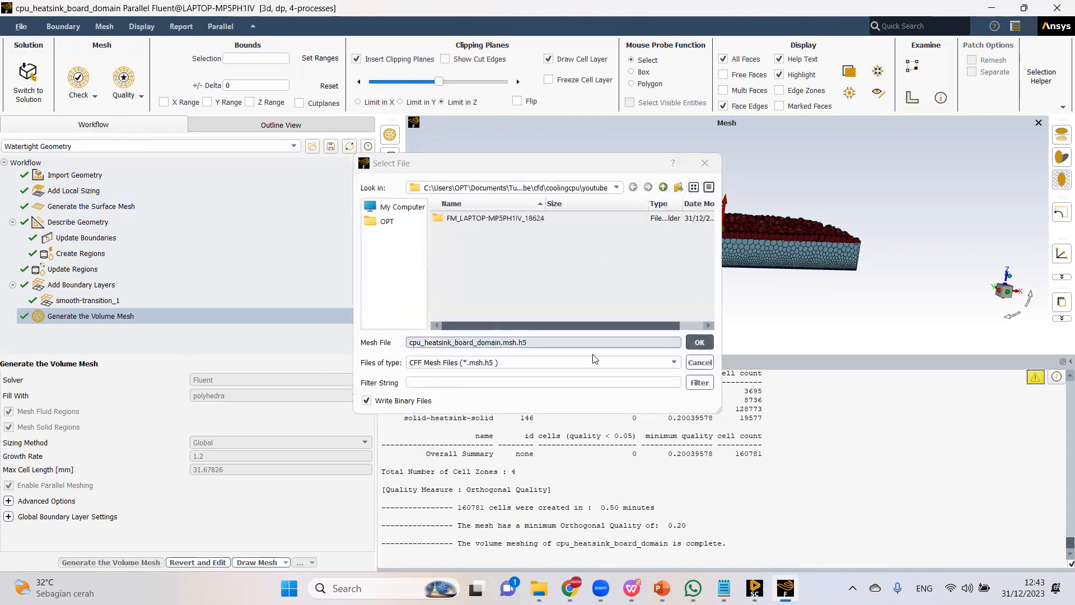
click(700, 342)
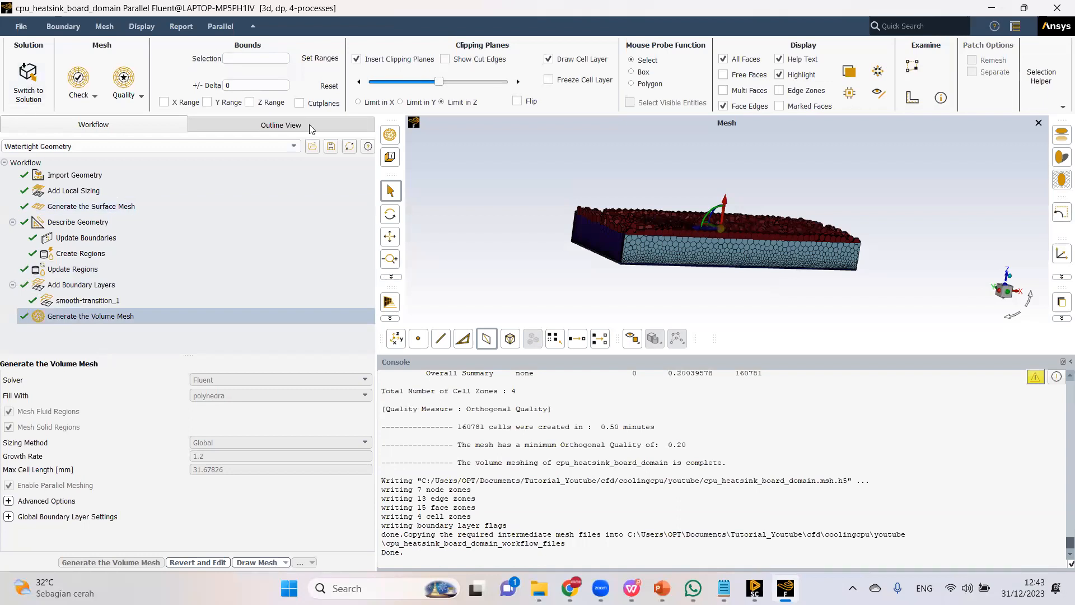
click(28, 79)
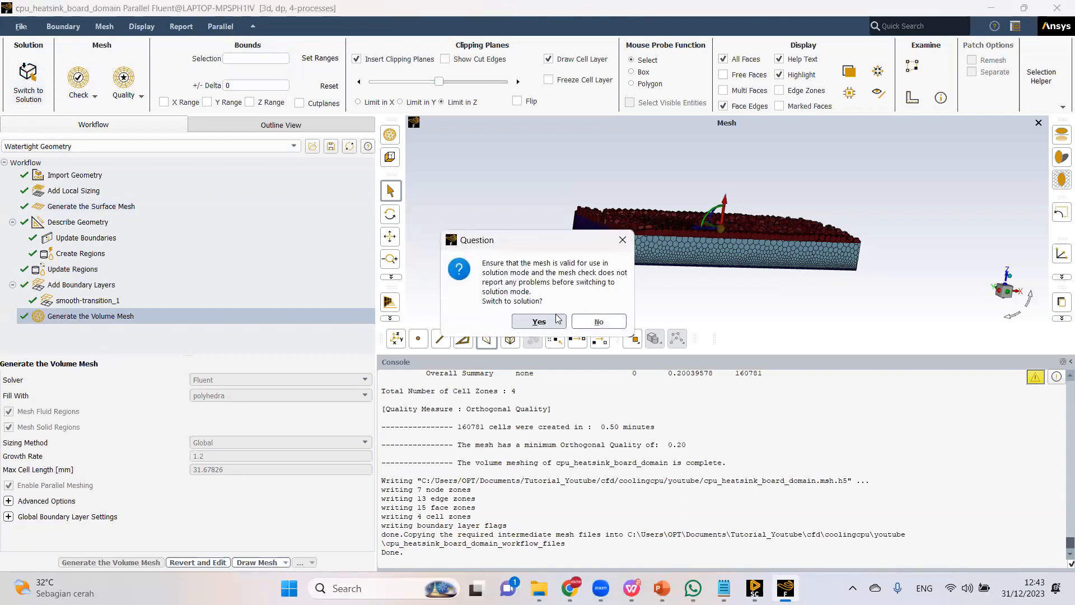
click(543, 321)
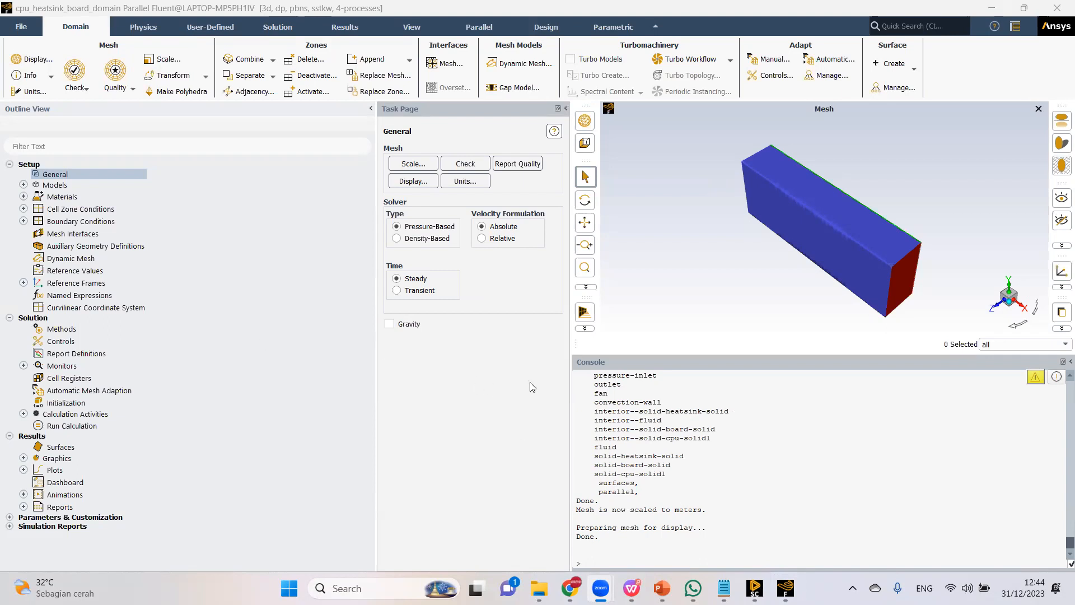
Set the unit of the temperature quantity to C.
click(34, 92)
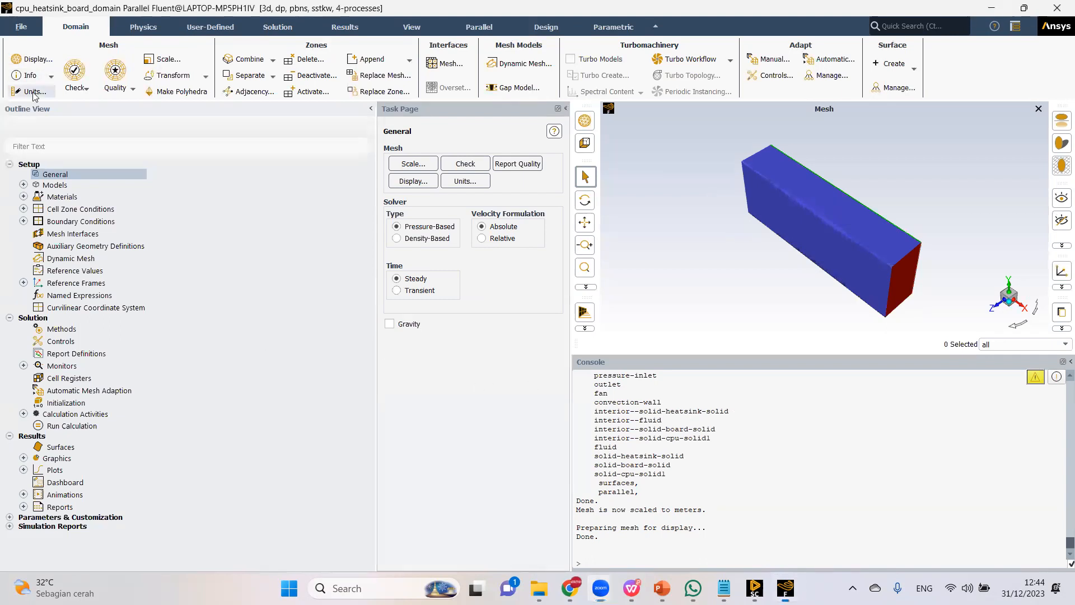
drag(455, 278, 346, 216)
scroll(306, 309, down, 10)
scroll(306, 310, down, 8)
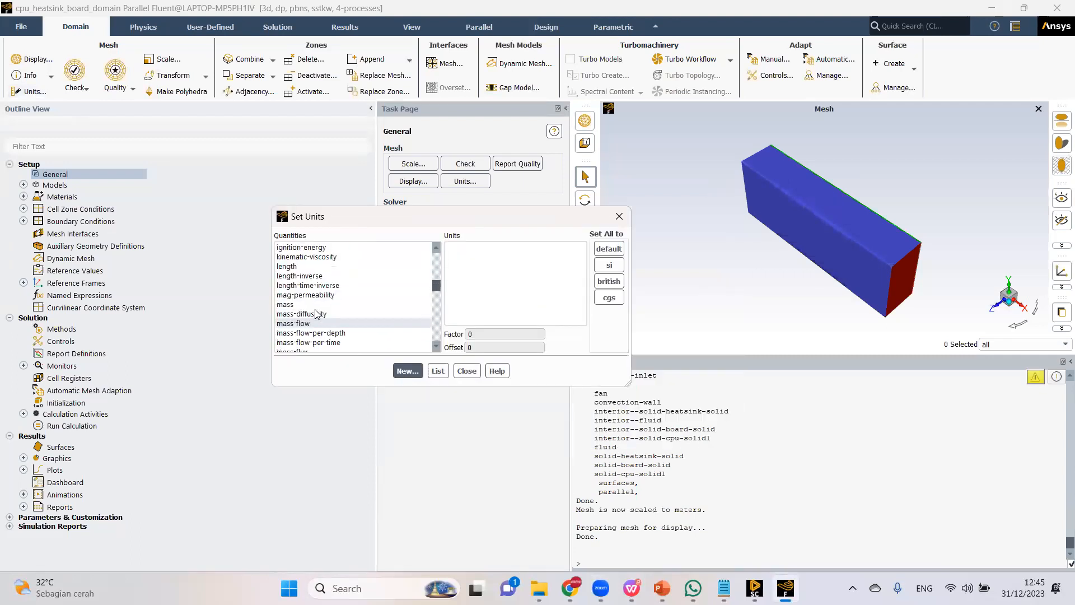
scroll(307, 334, down, 10)
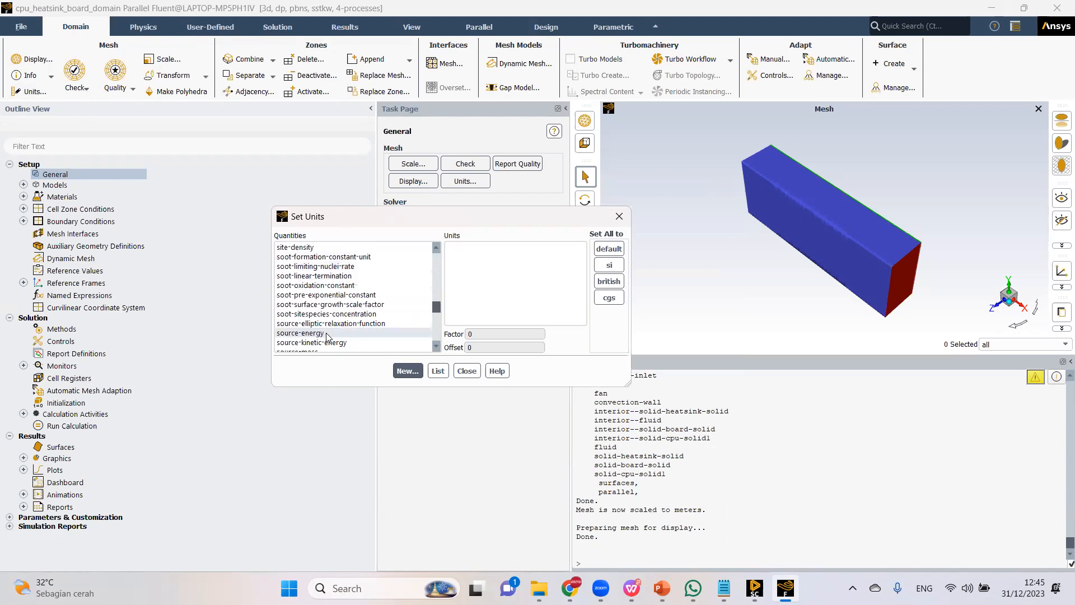
click(319, 295)
click(460, 256)
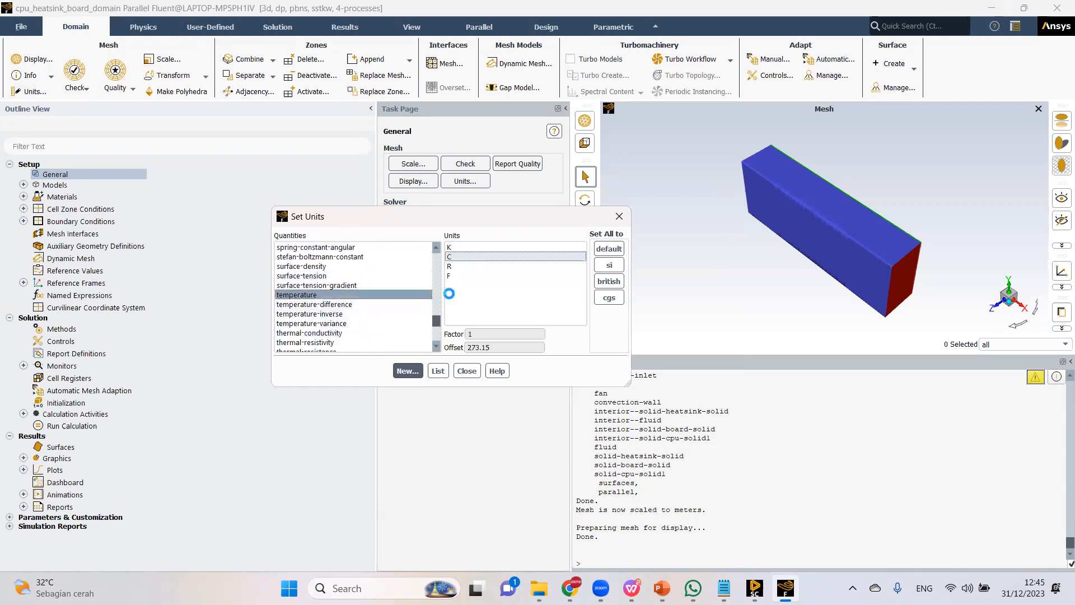
click(466, 370)
Enable the energy equation in the physics models.
double_click(91, 187)
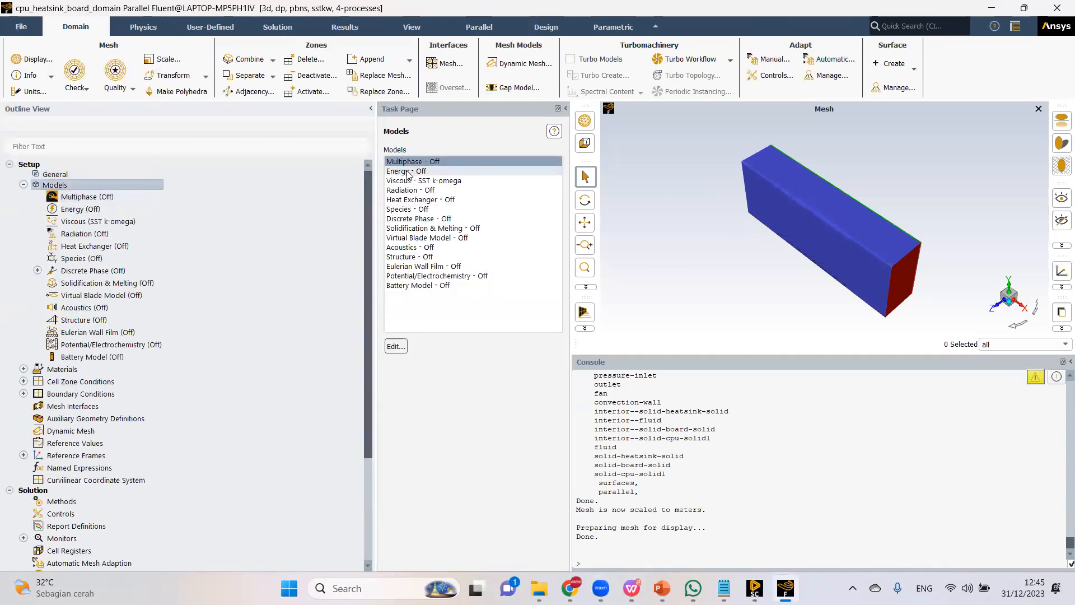
double_click(407, 171)
click(394, 310)
click(396, 346)
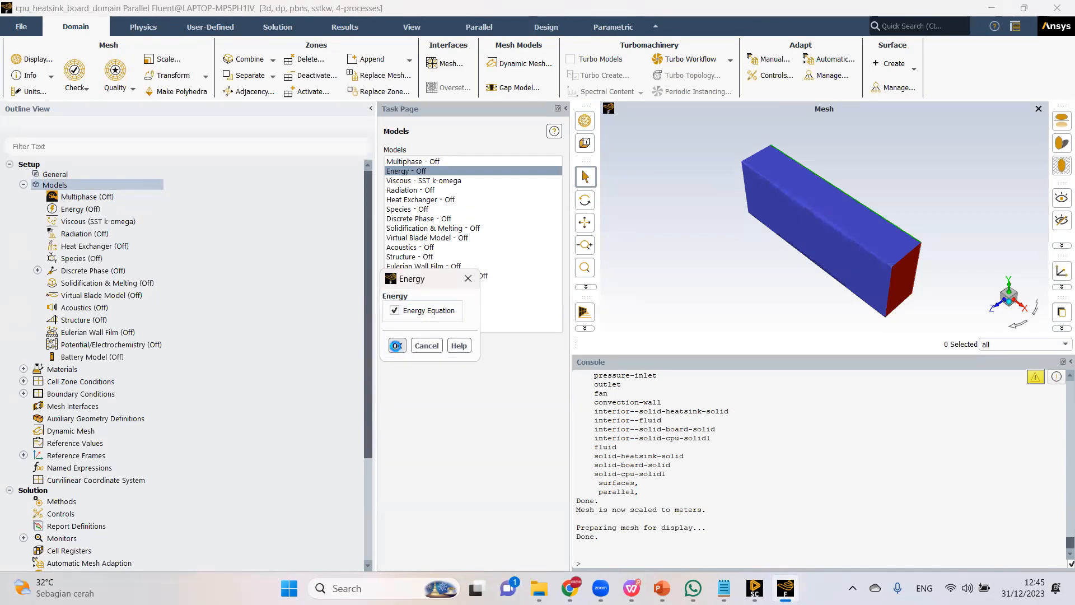
Open the materials list, view the model in SpaceClaim, and examine the domain material property tables on the PowerPoint slide.
double_click(90, 371)
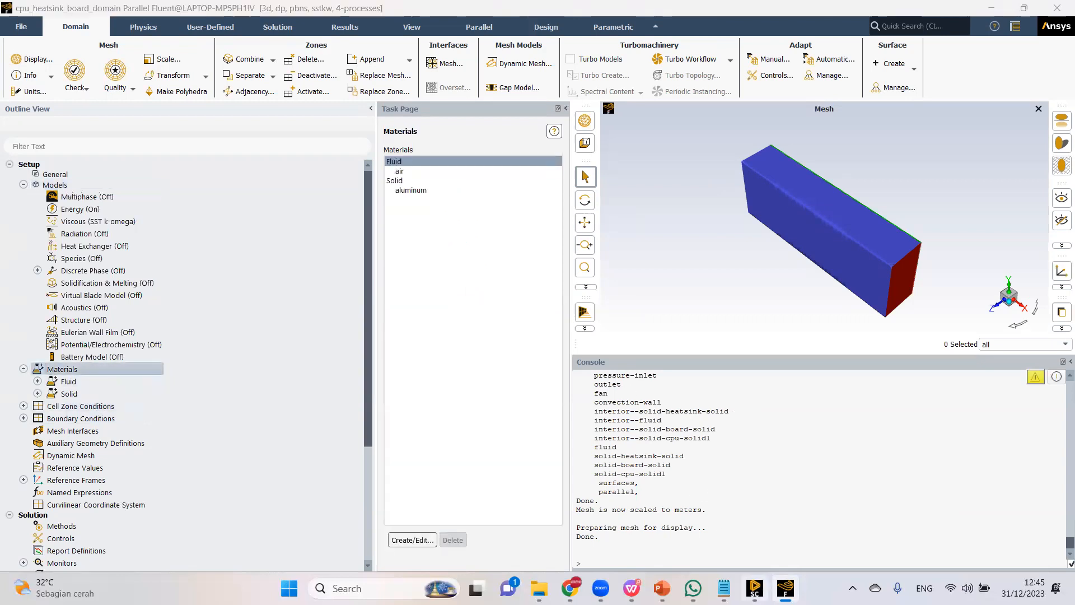
click(754, 588)
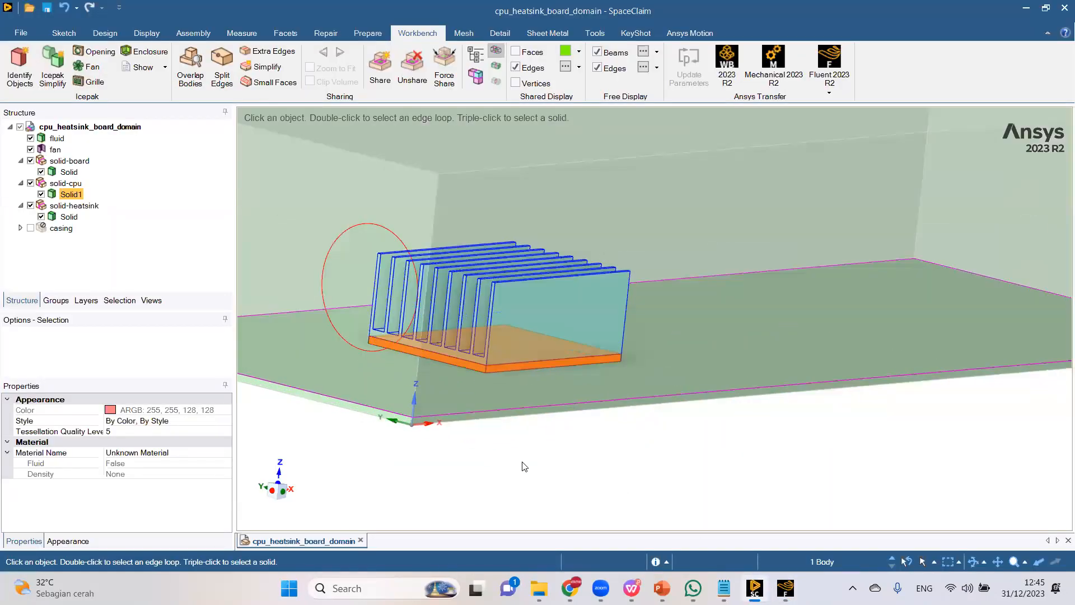
click(524, 466)
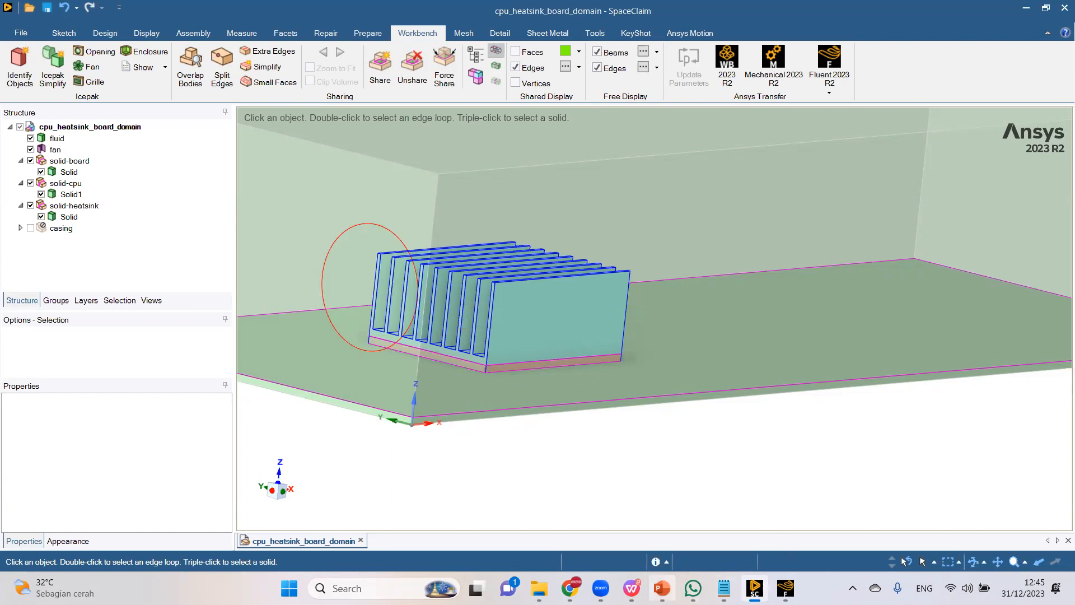
click(662, 588)
drag(523, 350, 495, 344)
click(247, 345)
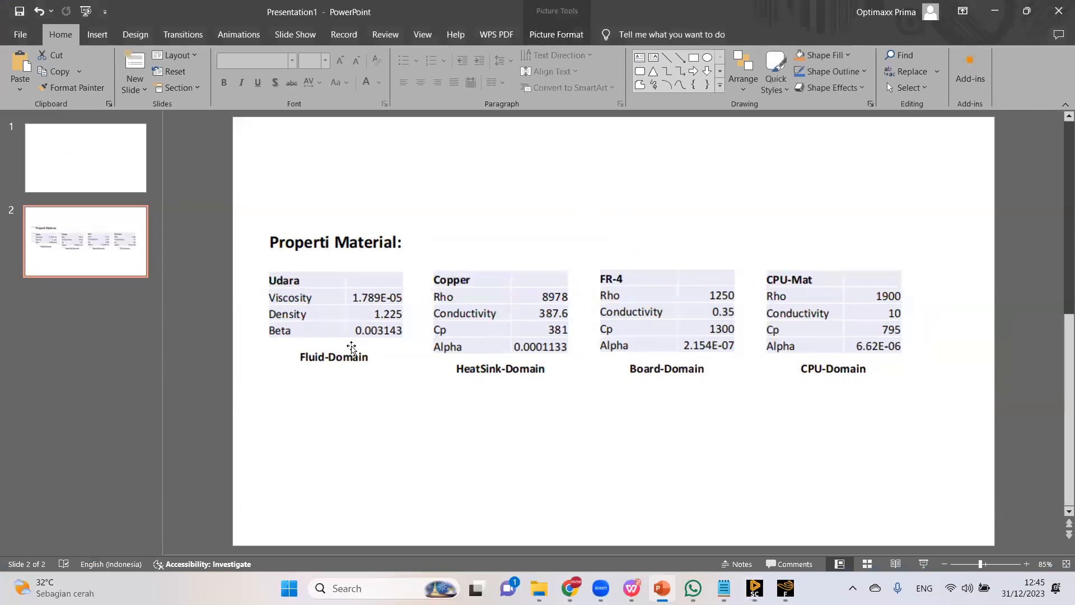
click(621, 280)
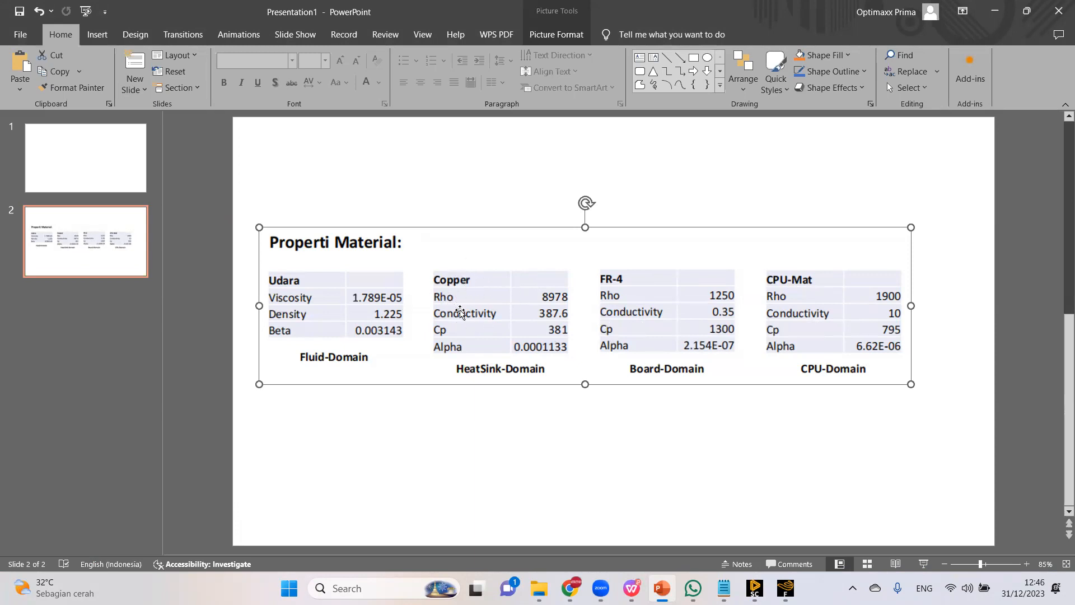
Switch back to Fluent and copy the solid material copper (cu) from the Fluent database into the case.
click(786, 588)
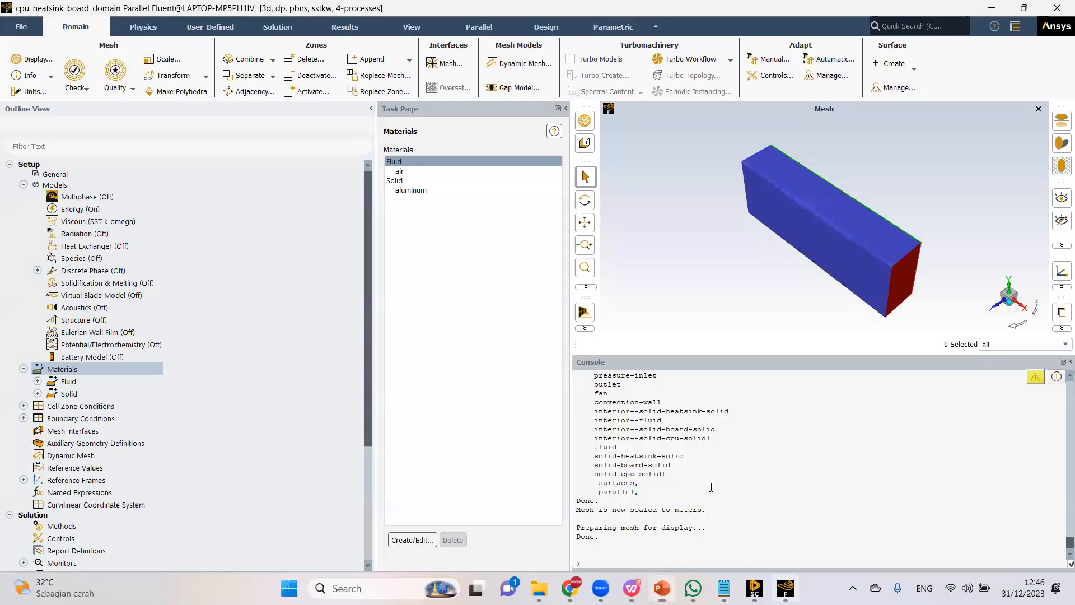
click(408, 181)
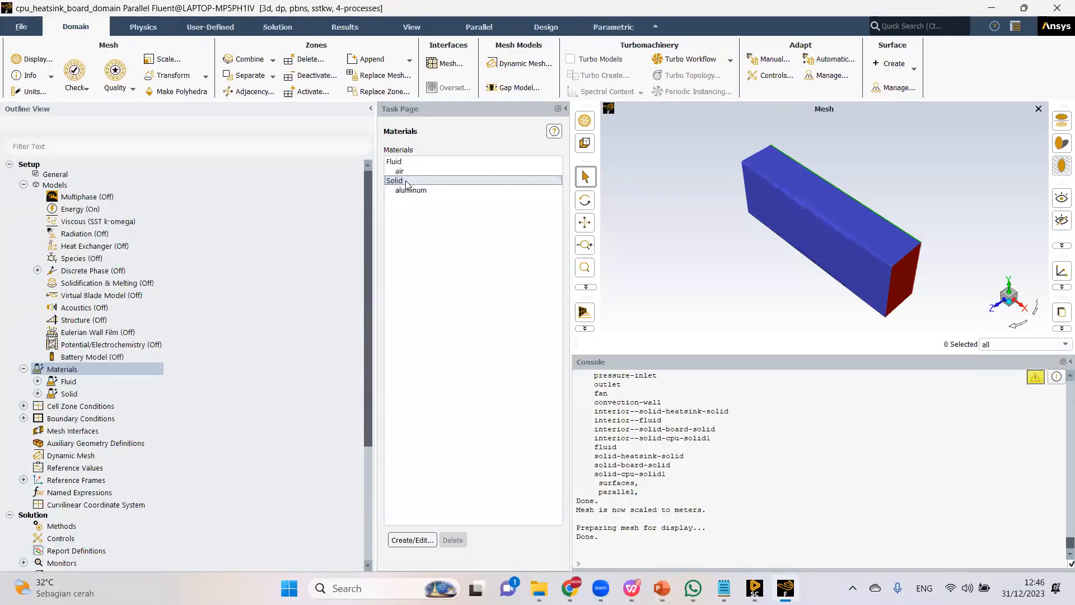
double_click(407, 182)
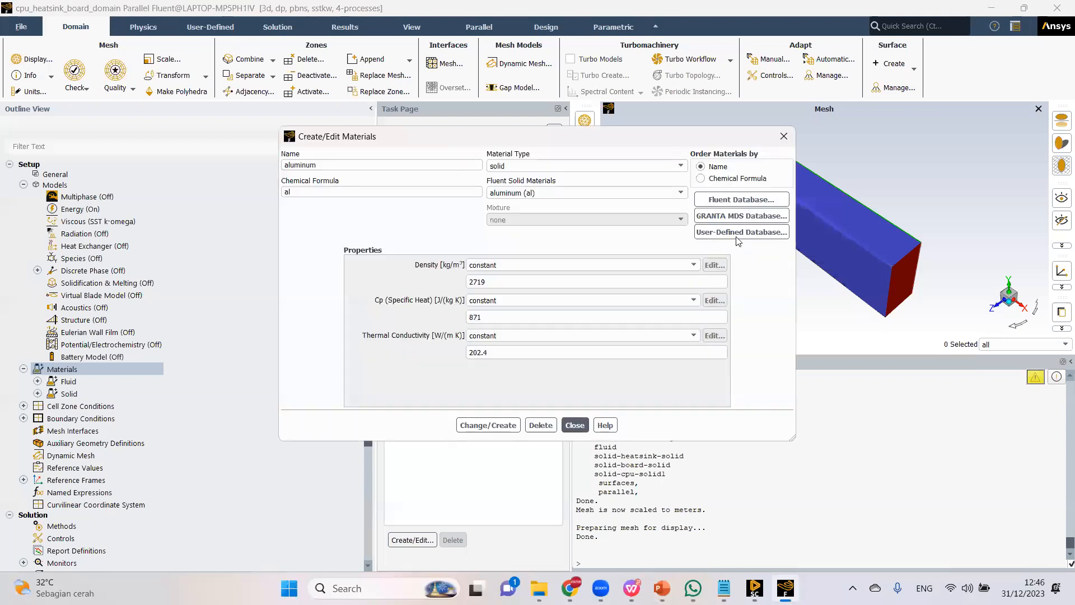
click(740, 199)
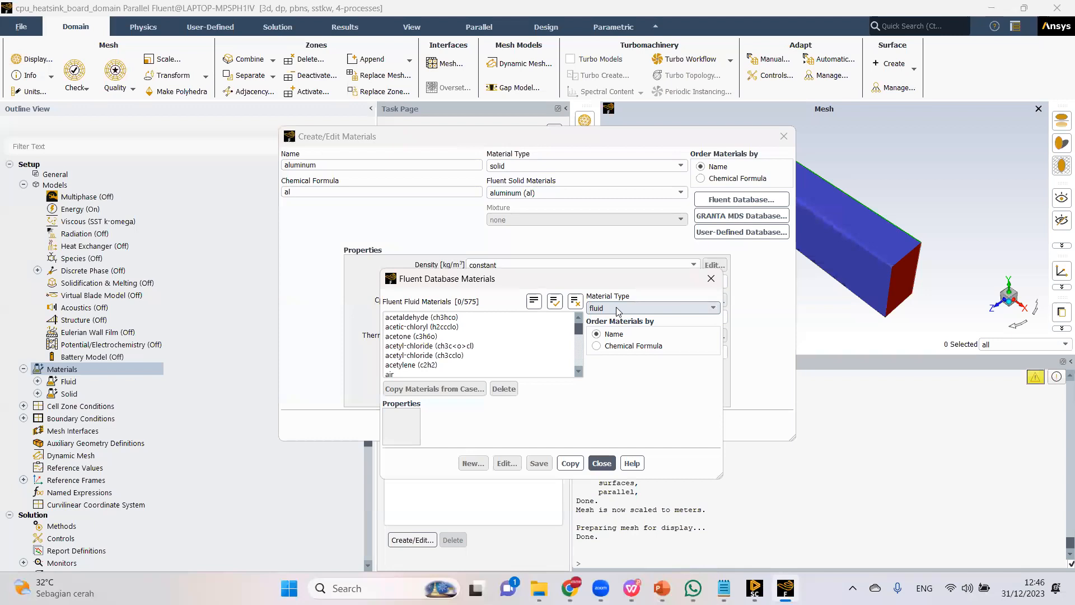
click(608, 310)
click(600, 331)
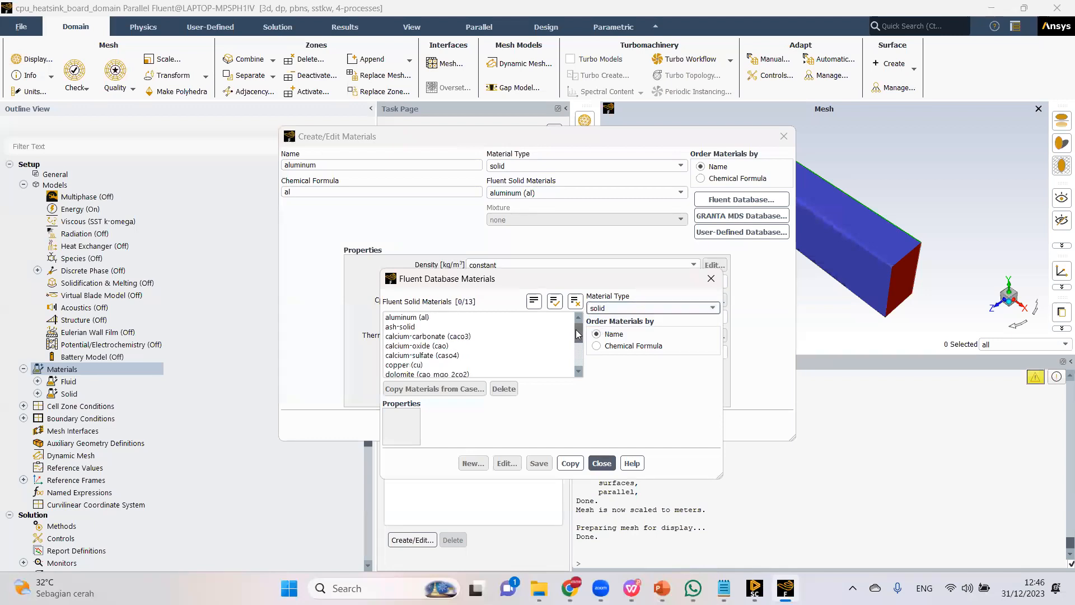
click(508, 365)
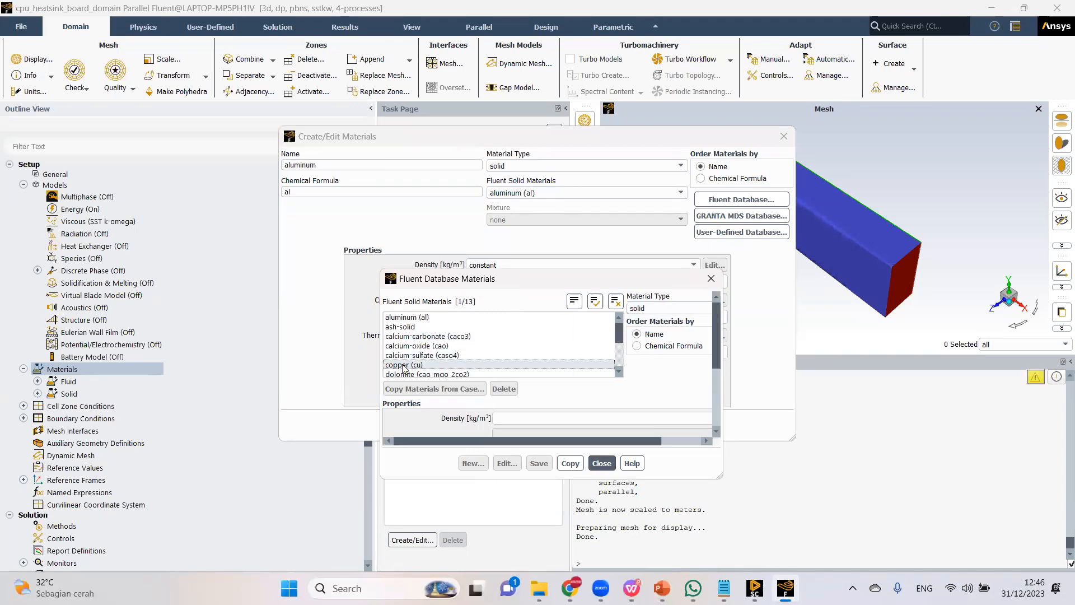
click(554, 431)
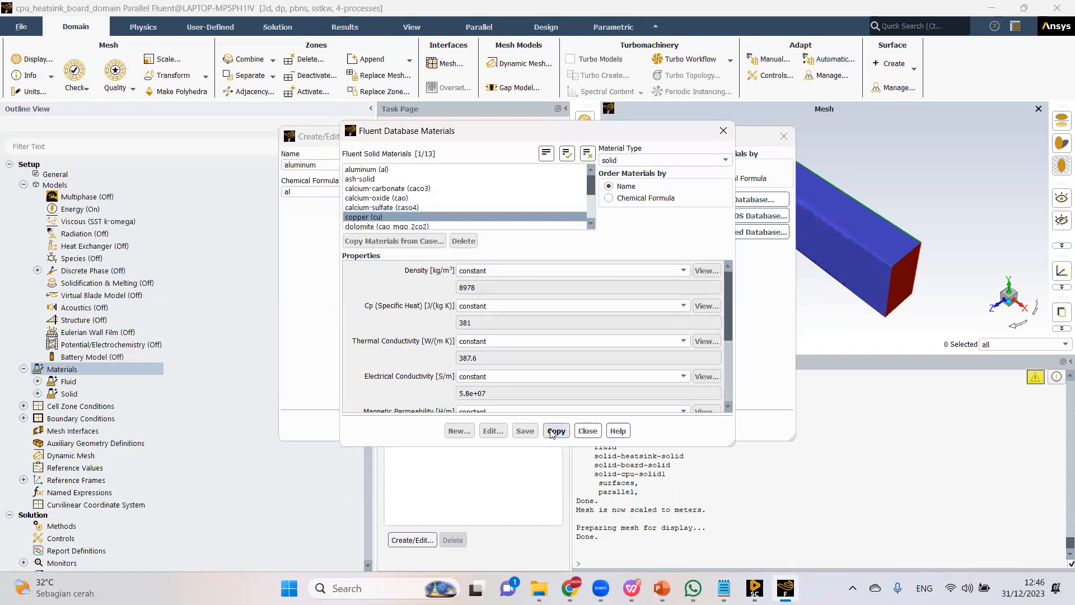
click(588, 431)
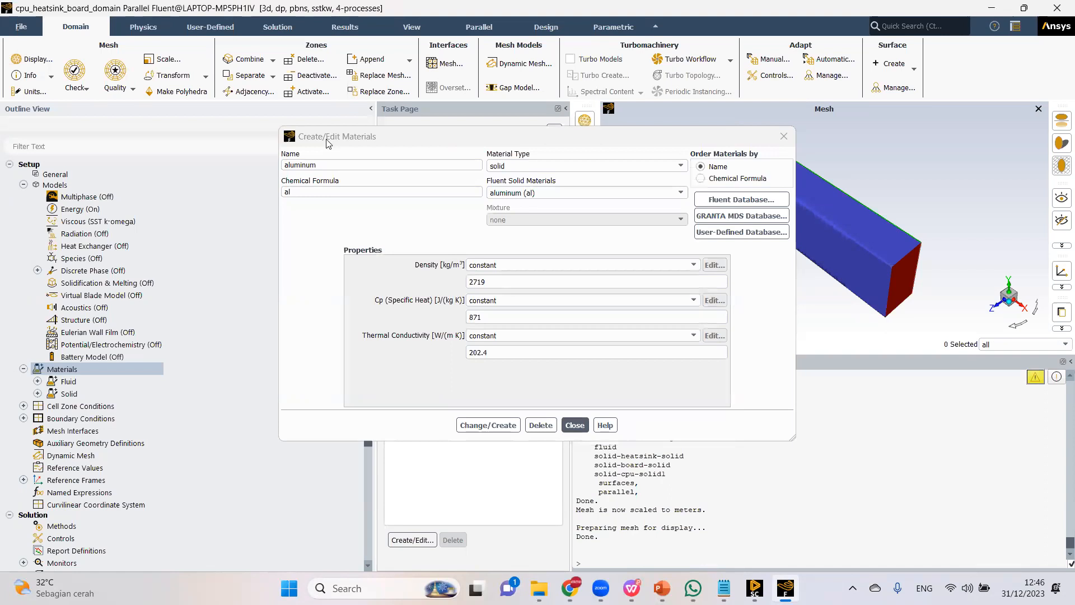
Start a new solid material from aluminum by naming it cpu and clearing its chemical formula.
drag(327, 143, 311, 243)
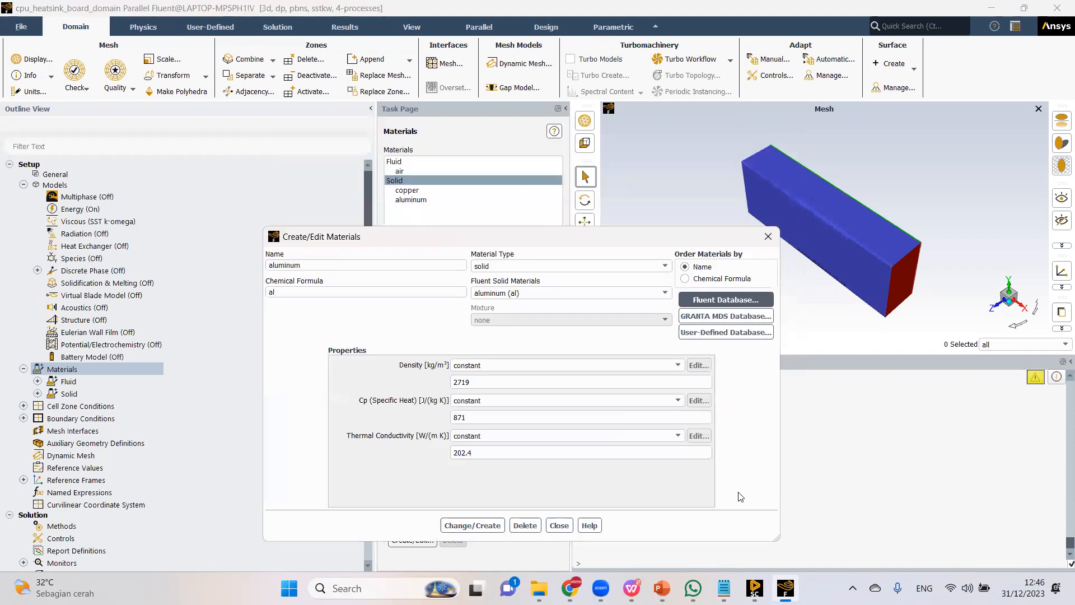
double_click(307, 264)
text(cpu)
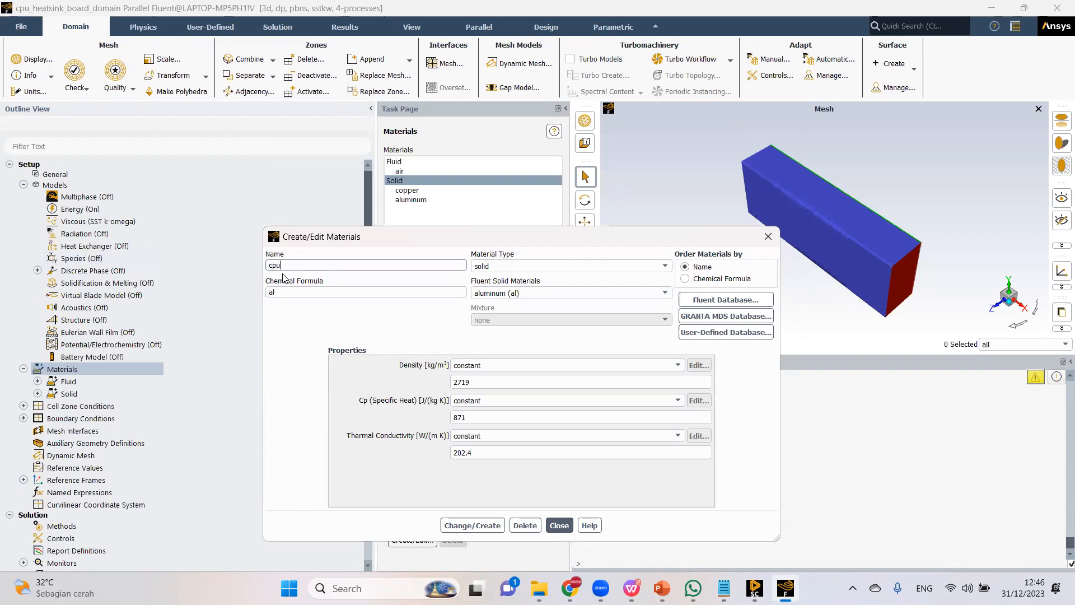
double_click(282, 291)
key(BackSpace)
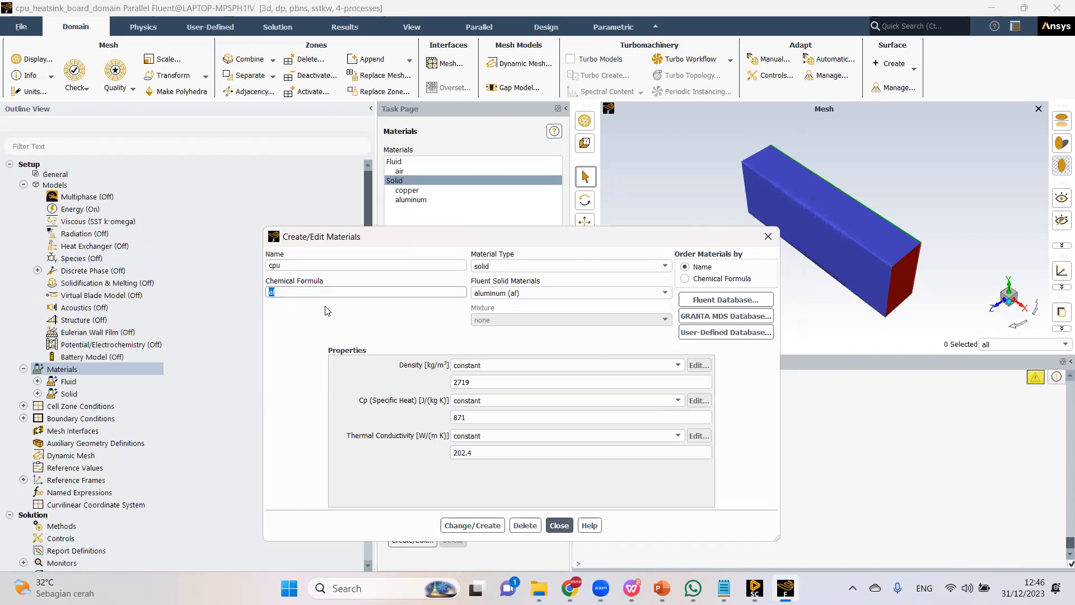
Set the cpu material's density to 1900 kg/m³, specific heat to 795 J/(kg K) and thermal conductivity to 10 W/(m K), checking against the PowerPoint table.
drag(472, 382, 449, 381)
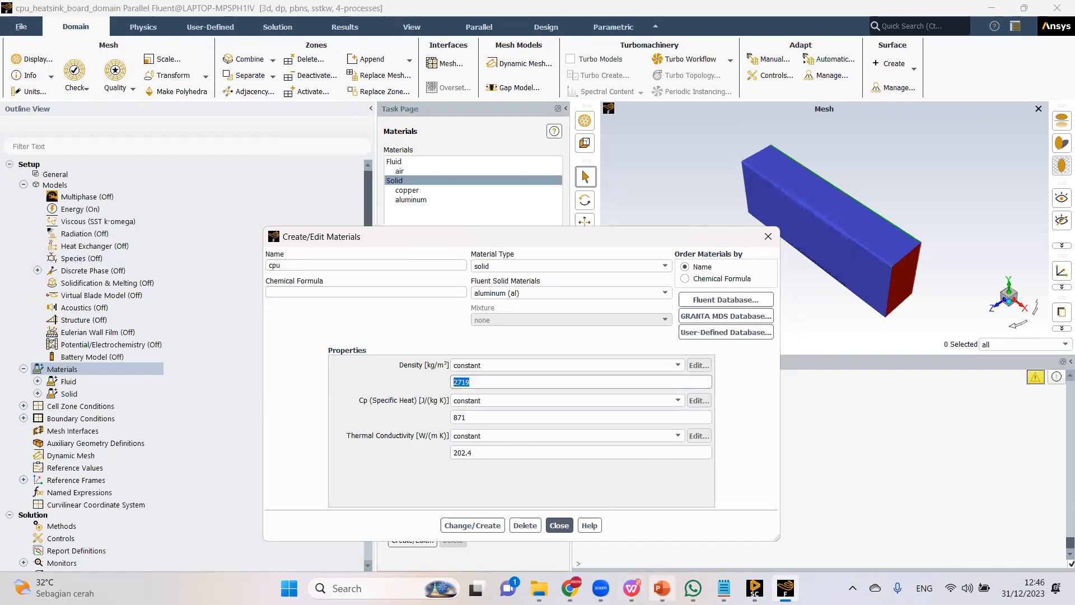
click(662, 588)
click(662, 589)
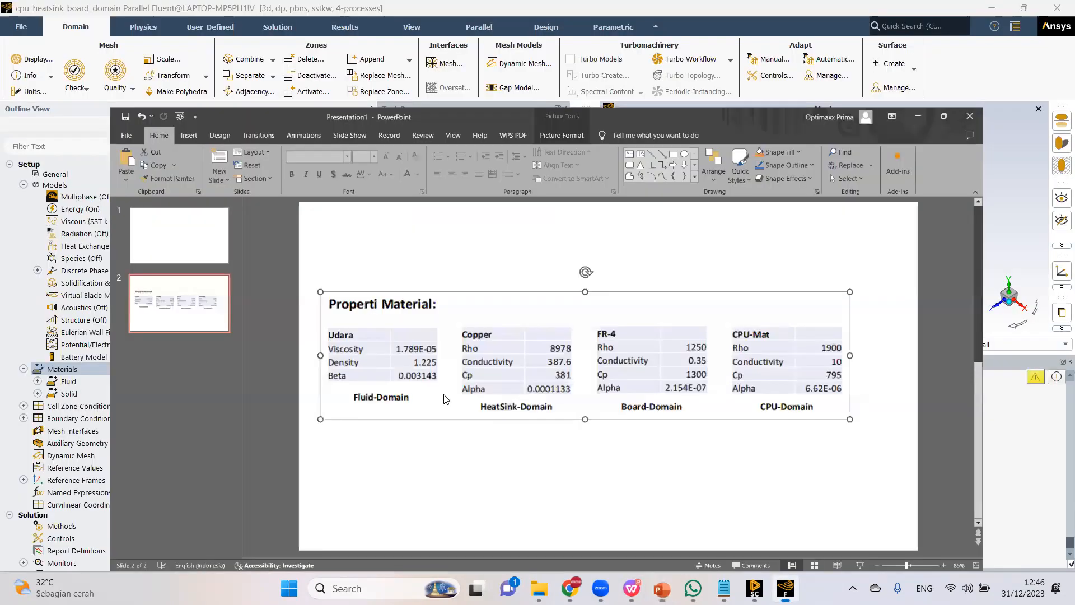
text(1900)
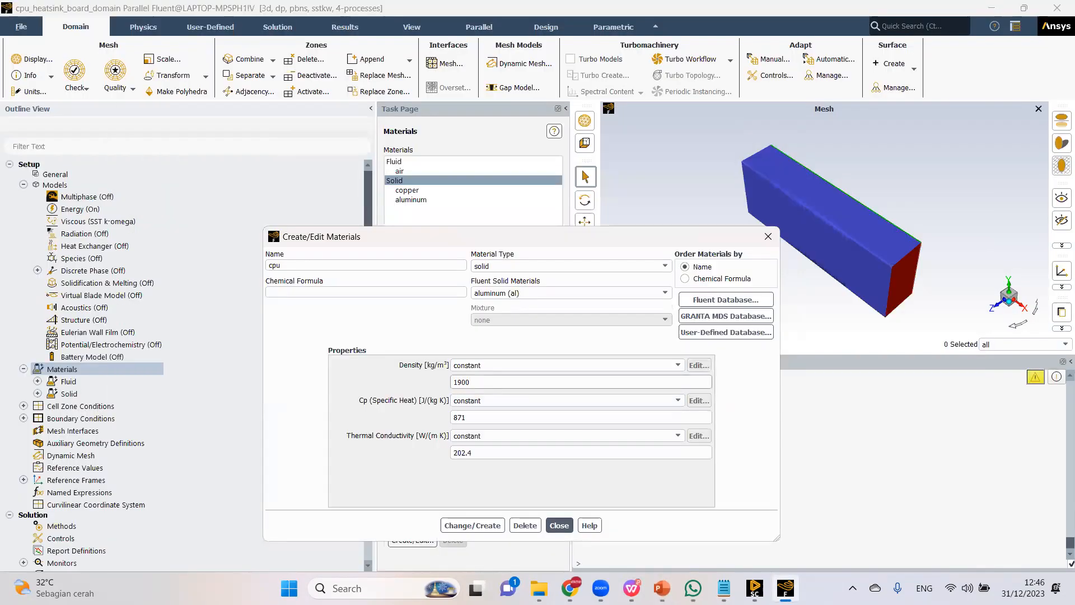
click(662, 588)
click(661, 589)
drag(471, 417, 319, 393)
text(795)
drag(477, 453, 371, 443)
text(10)
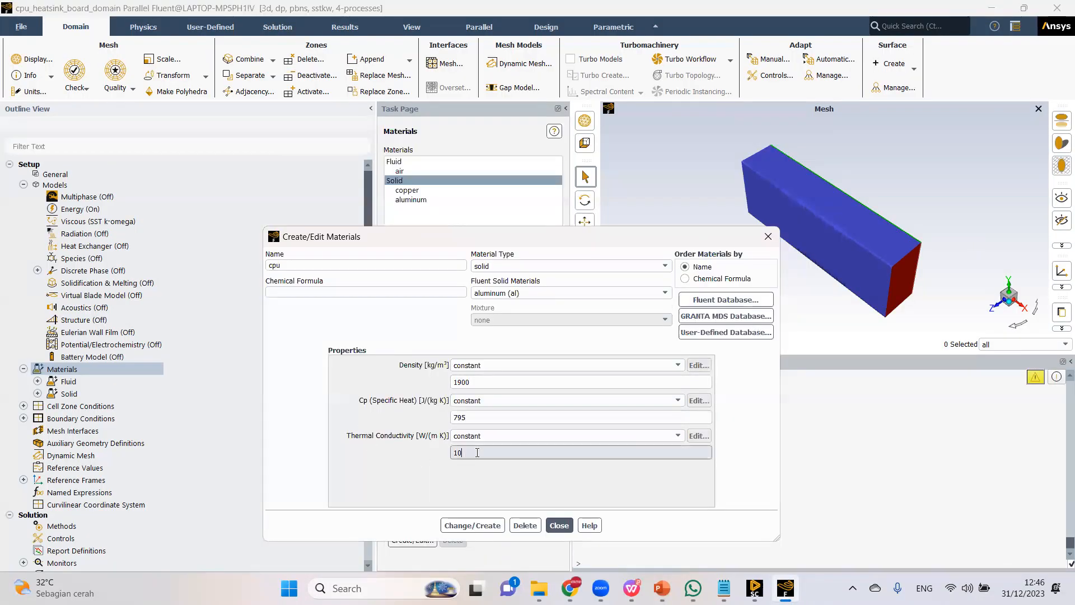
click(662, 588)
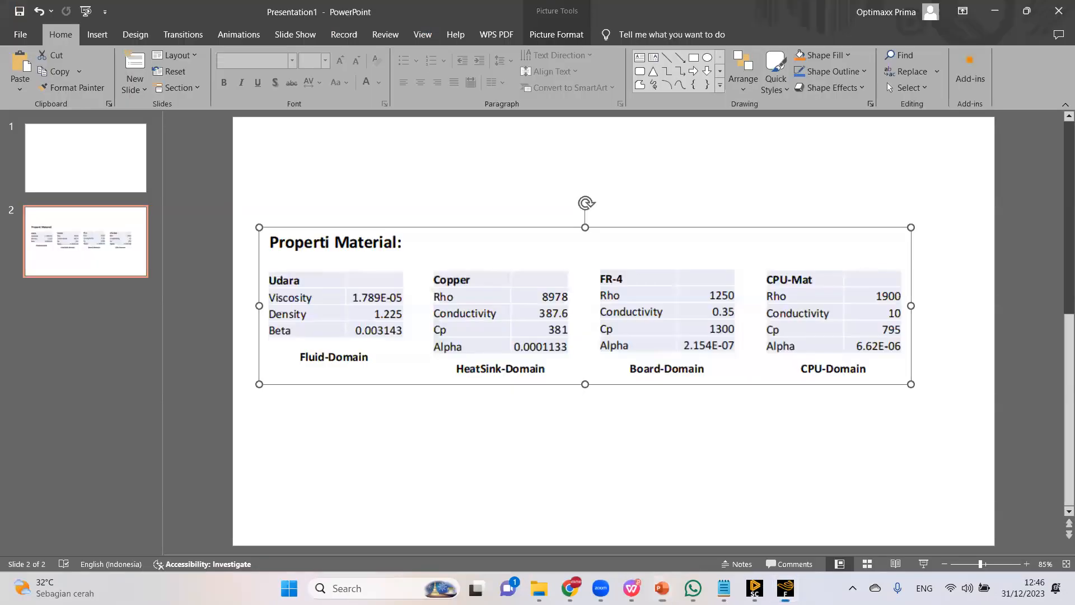
Create the cpu material as a separate entry without overwriting aluminum.
click(662, 588)
click(472, 525)
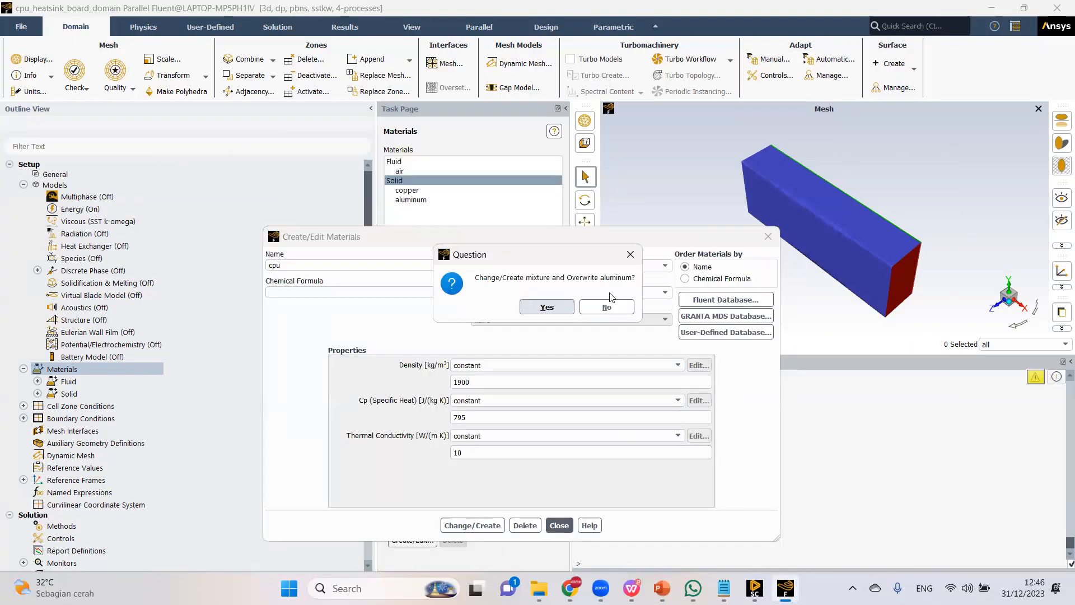
click(607, 307)
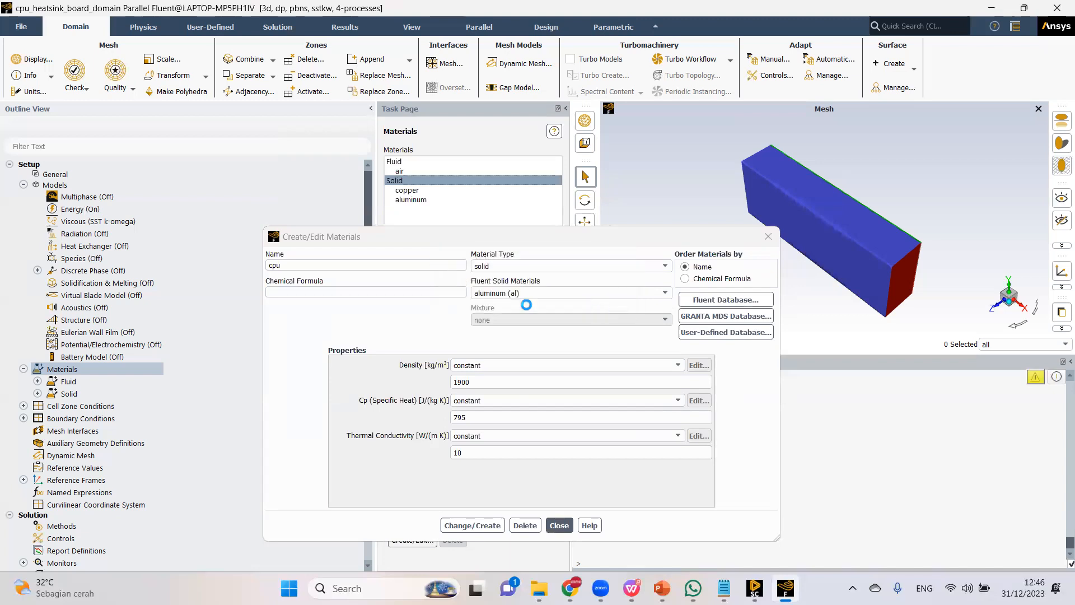
Start another solid material from aluminum by naming it board and clearing its chemical formula.
double_click(291, 264)
text(boa)
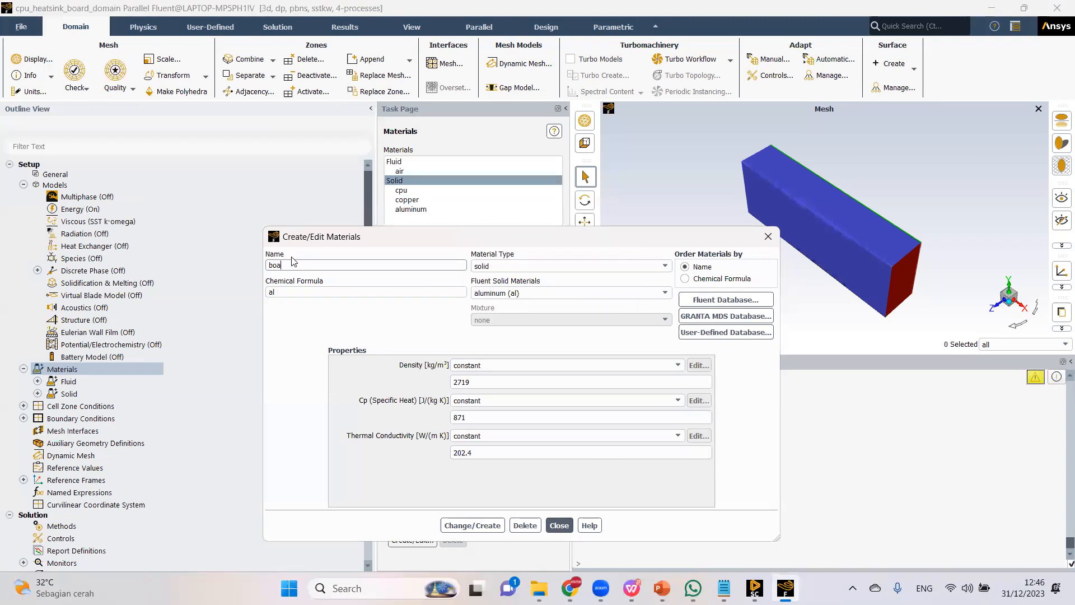
drag(277, 293, 263, 291)
key(BackSpace)
Set the board material's density to 1250 kg/m³, taken from the FR-4 table on the PowerPoint slide.
drag(476, 382, 436, 378)
click(661, 588)
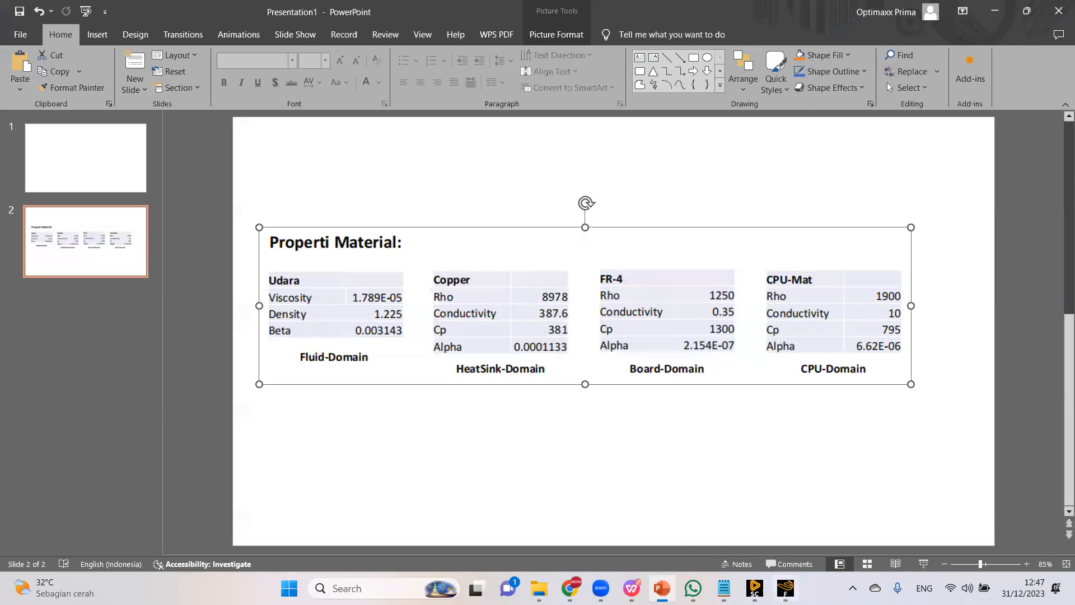
click(786, 588)
drag(491, 386, 374, 370)
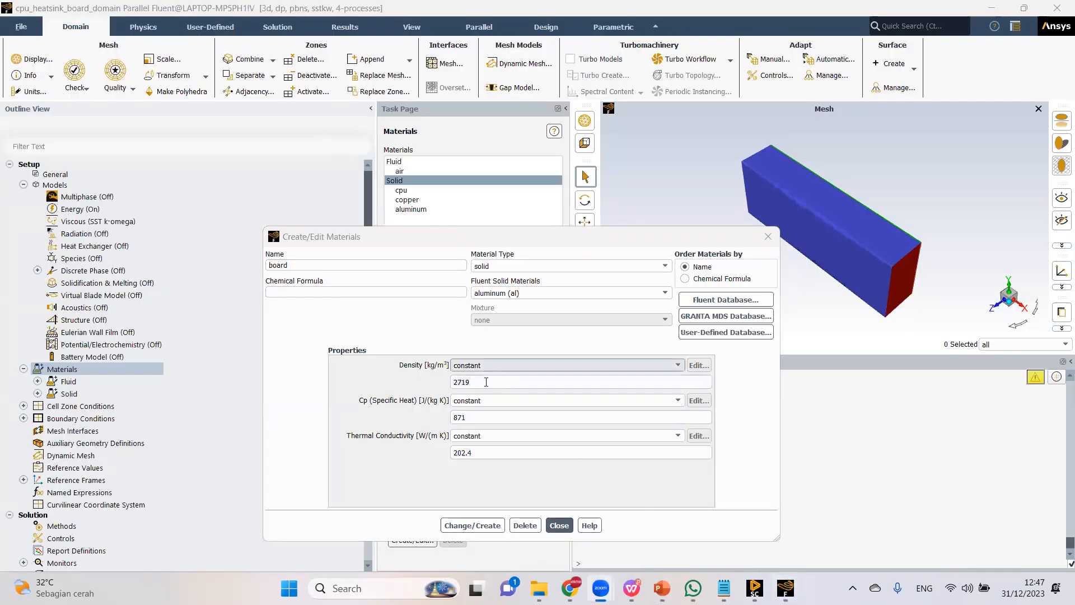
click(388, 378)
text(1250)
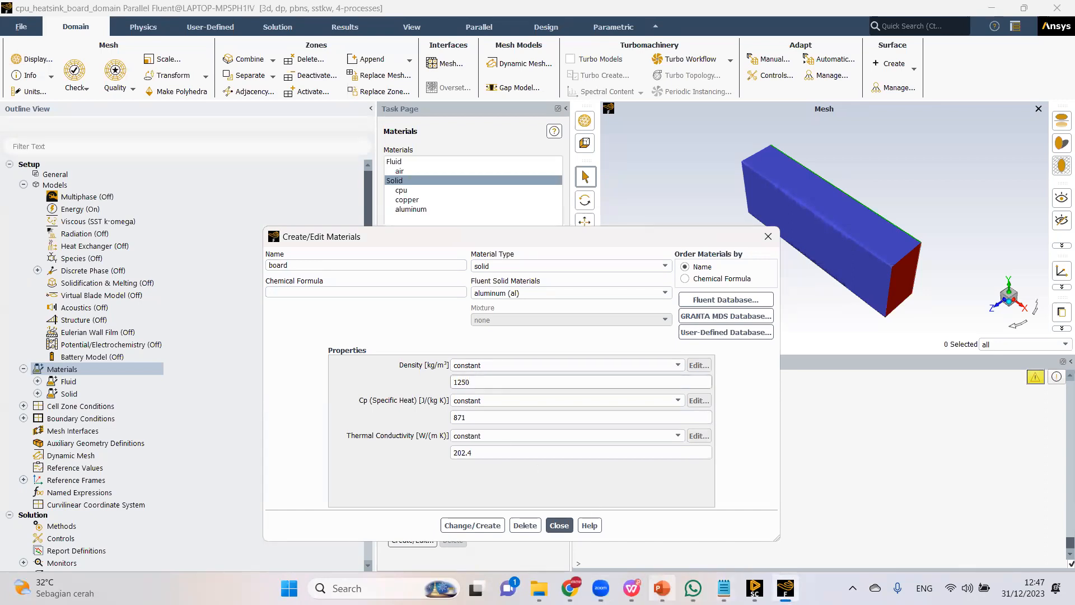
Set the board material's specific heat to 1300 J/(kg K) and thermal conductivity to 0.35 W/(m K), following the FR-4 table in PowerPoint.
click(662, 588)
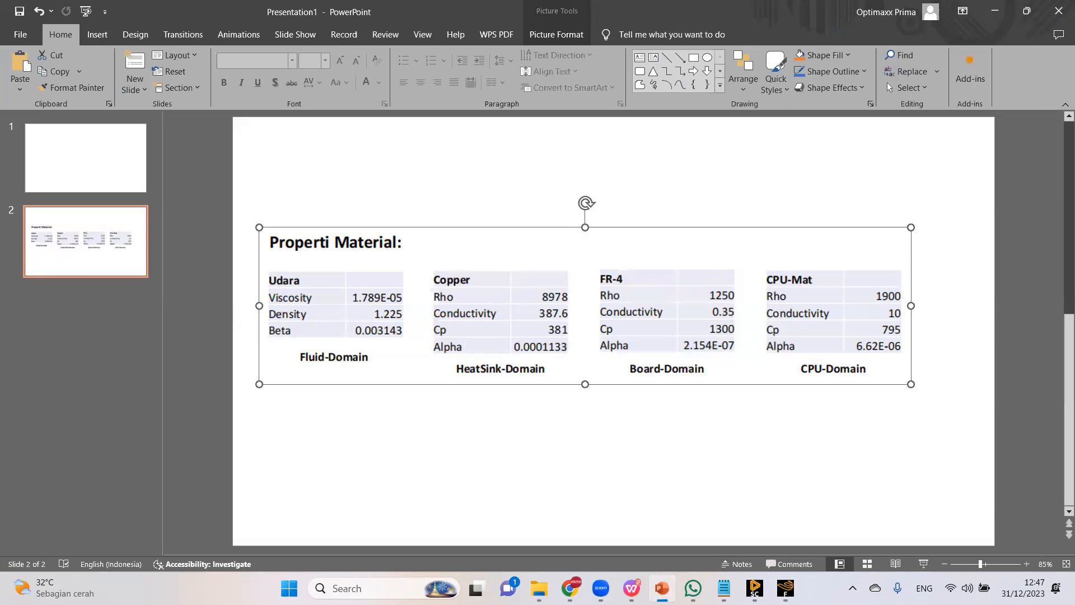
click(785, 588)
key(Tab)
text(1300)
key(shift+Tab)
drag(493, 456, 417, 442)
text(0.35)
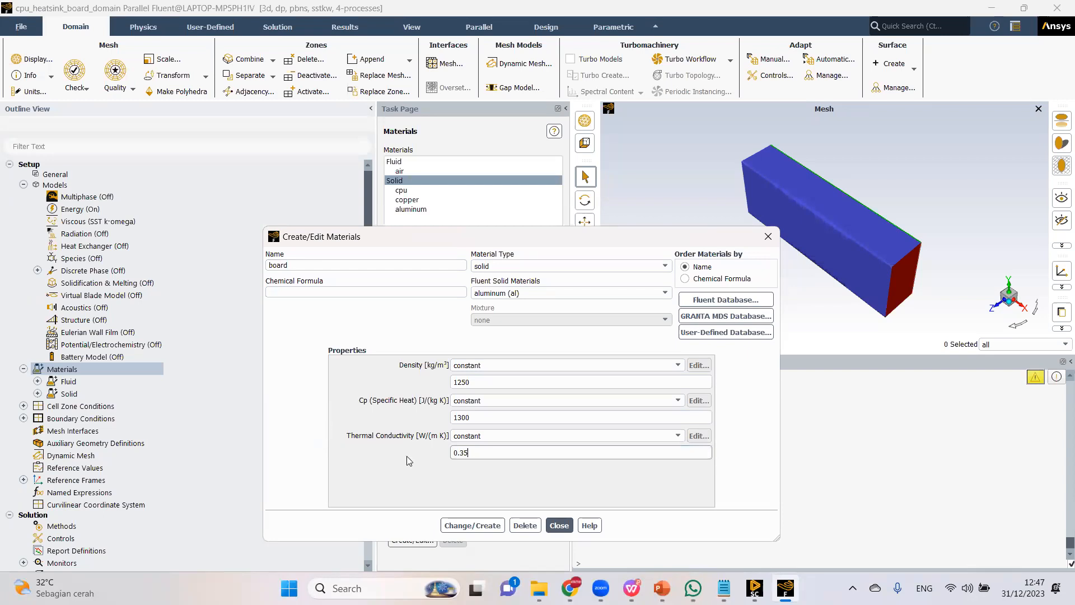
Check the board values against the PowerPoint table, then create the material in Fluent without overwriting aluminum.
click(662, 588)
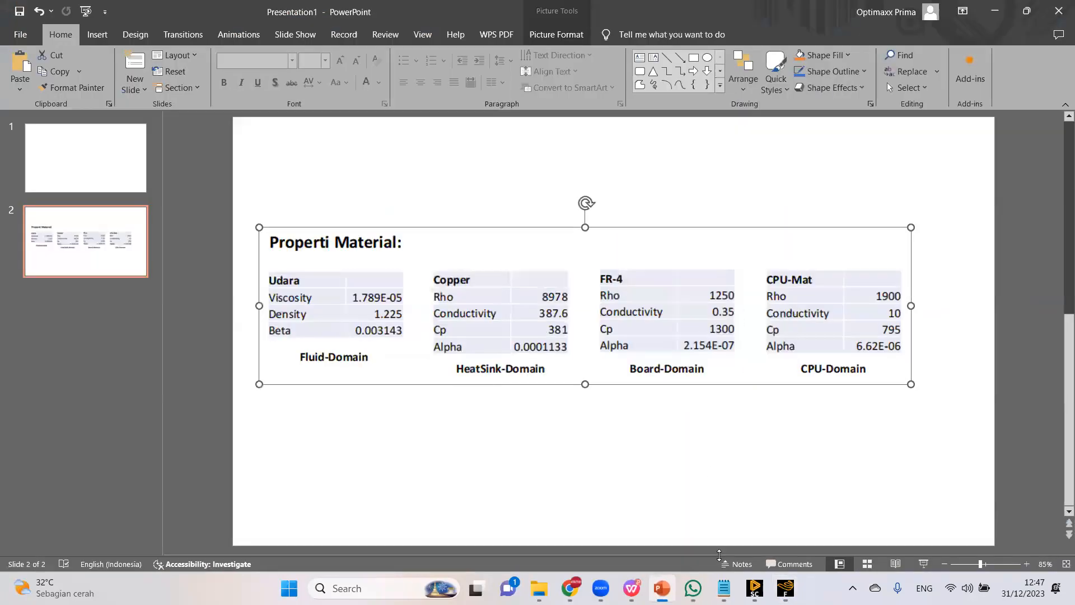
click(786, 588)
text(5)
click(466, 525)
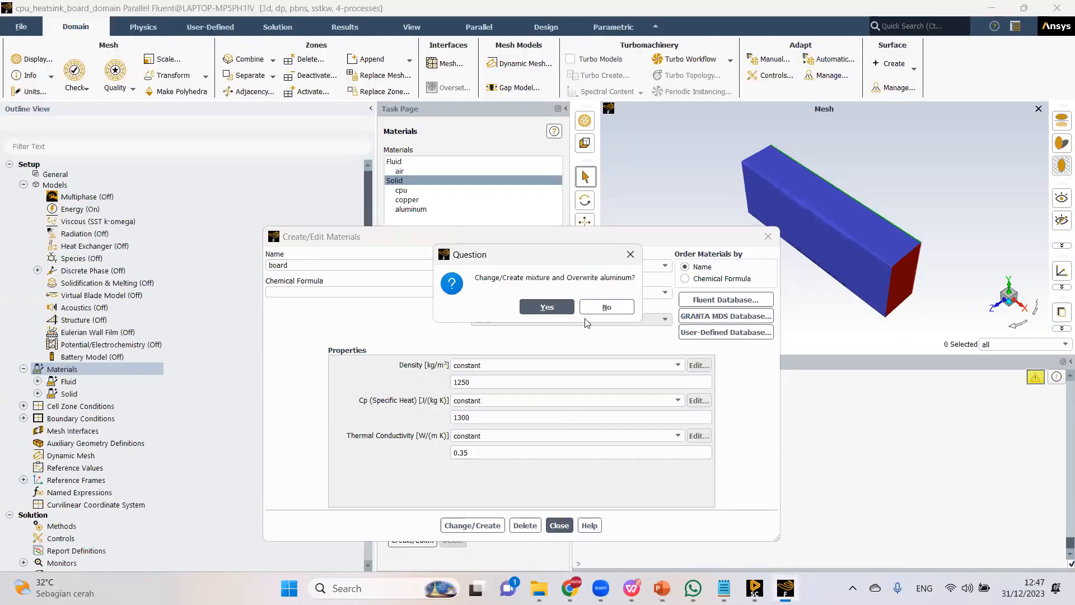
click(608, 308)
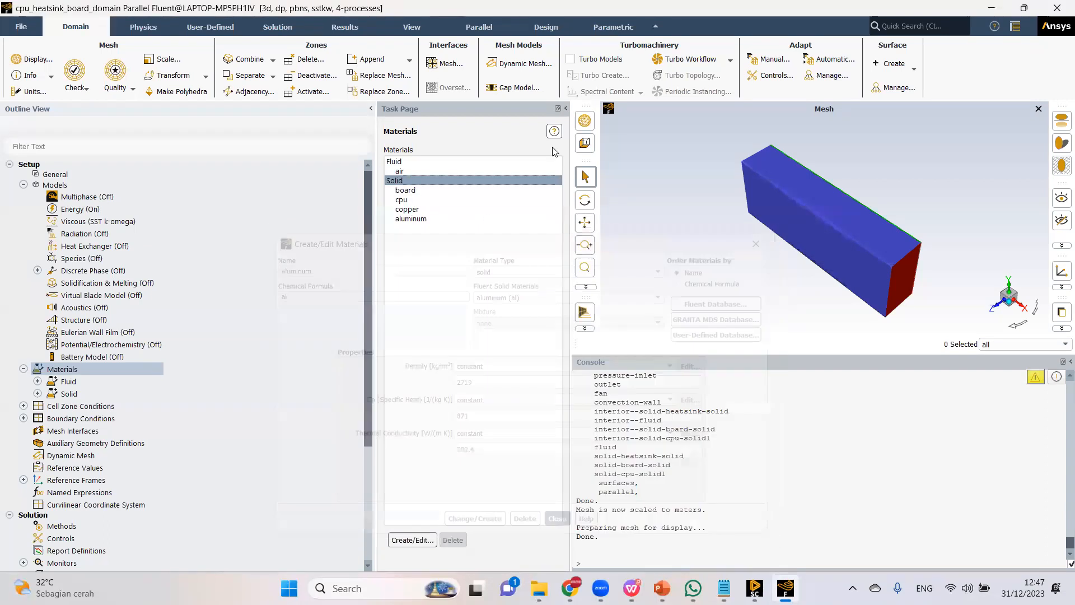
drag(452, 187, 372, 172)
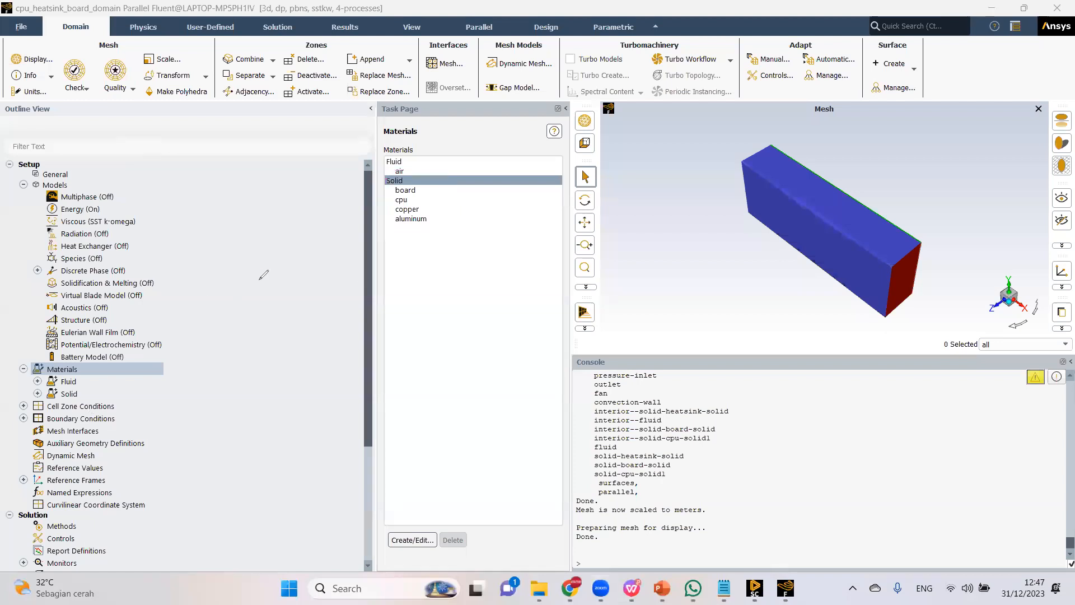
Open the cell zone conditions and group the zones by fluid and solid type.
double_click(116, 408)
click(555, 153)
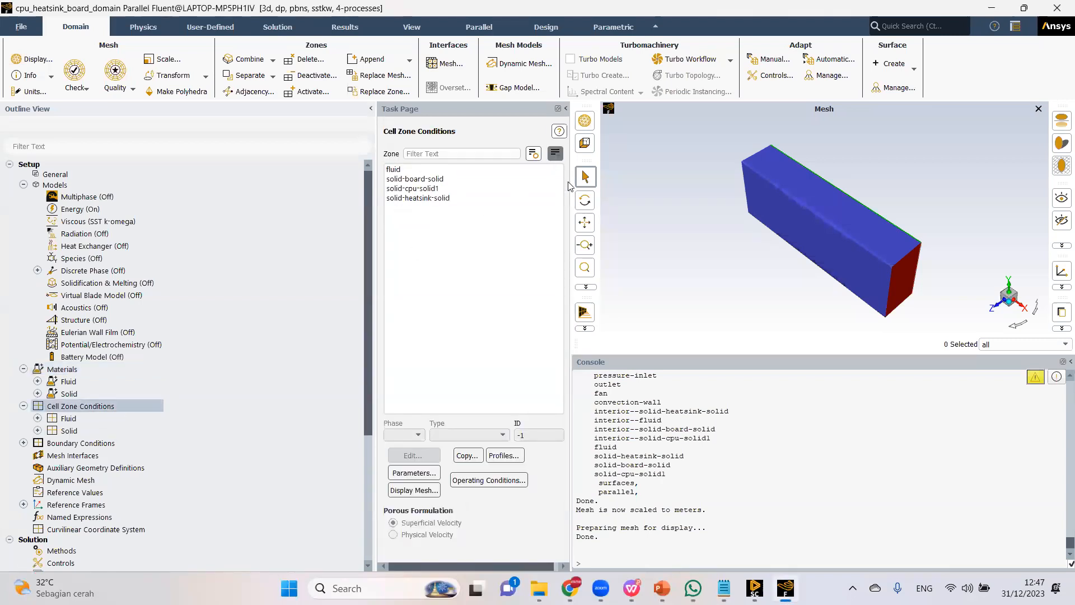
click(565, 209)
Assign the board material to the solid-board-solid cell zone.
click(468, 199)
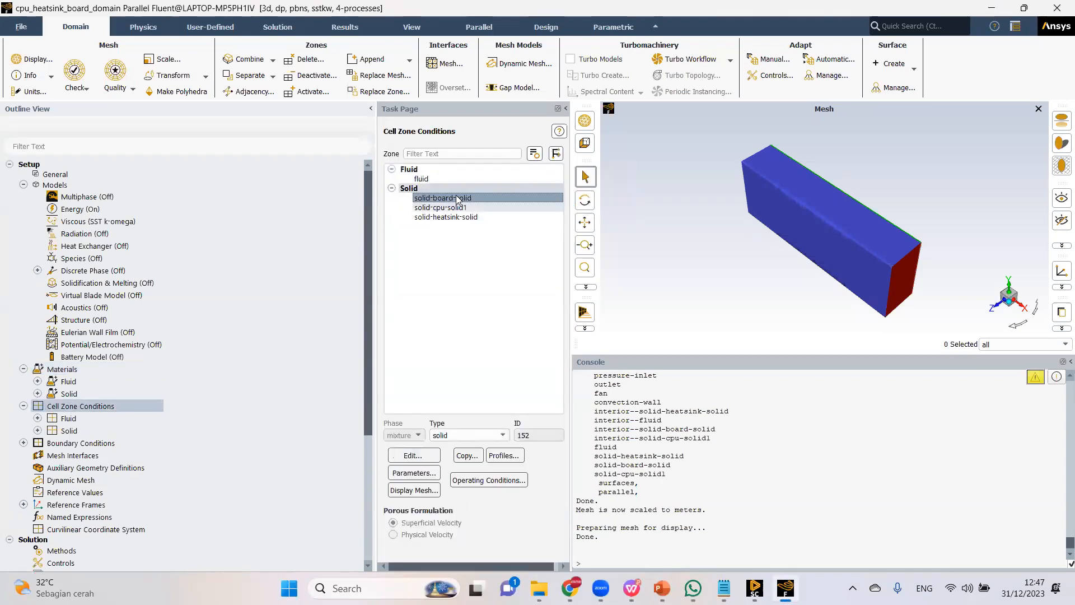
click(429, 456)
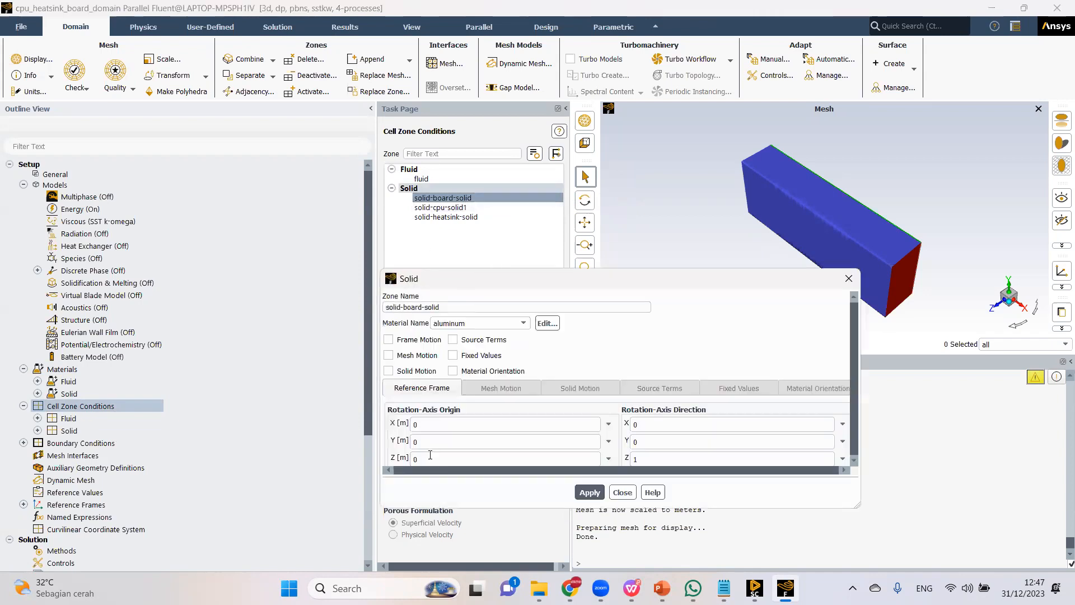
click(453, 323)
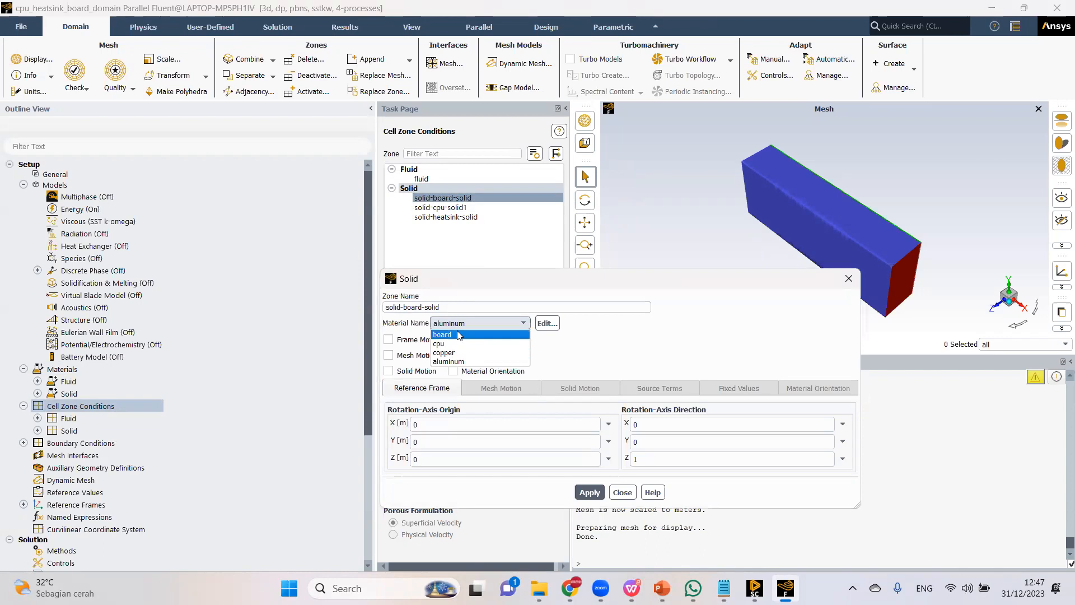
click(455, 335)
click(591, 493)
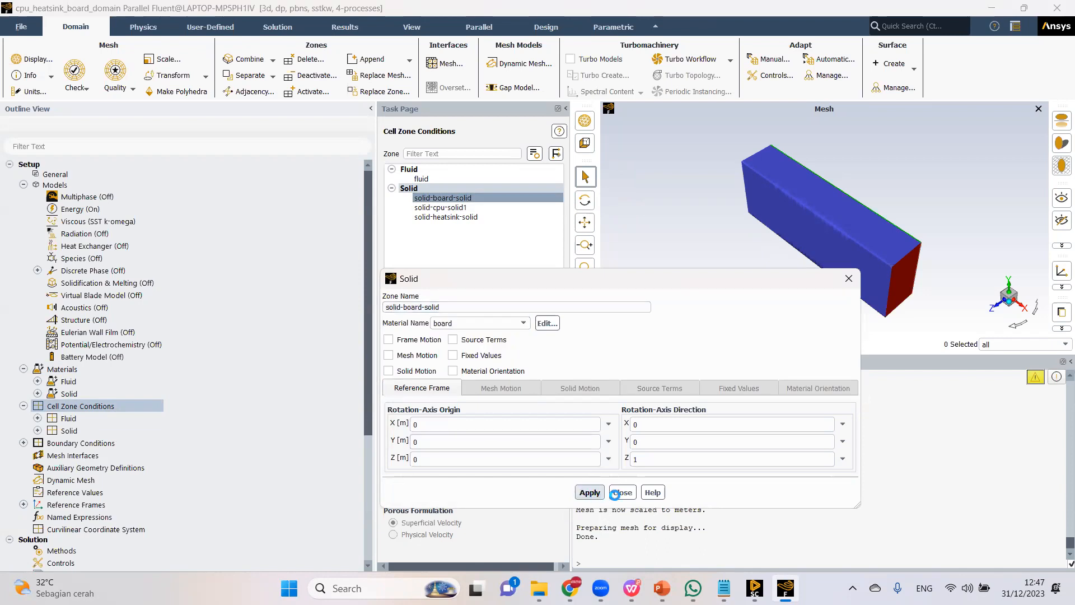
Assign copper as the material of the solid-heatsink-solid cell zone.
click(472, 218)
click(419, 455)
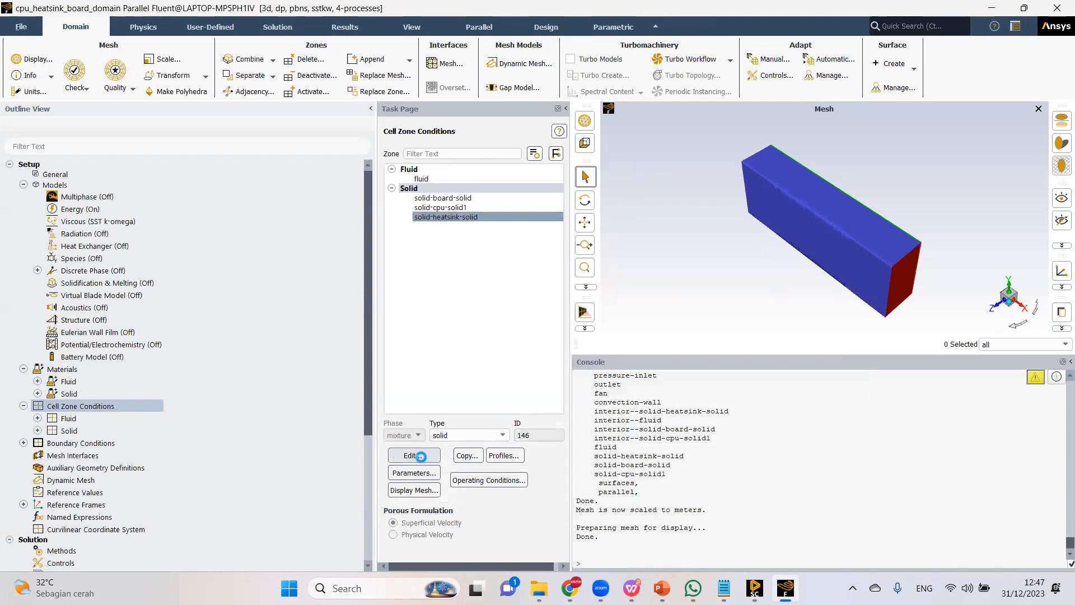
click(448, 324)
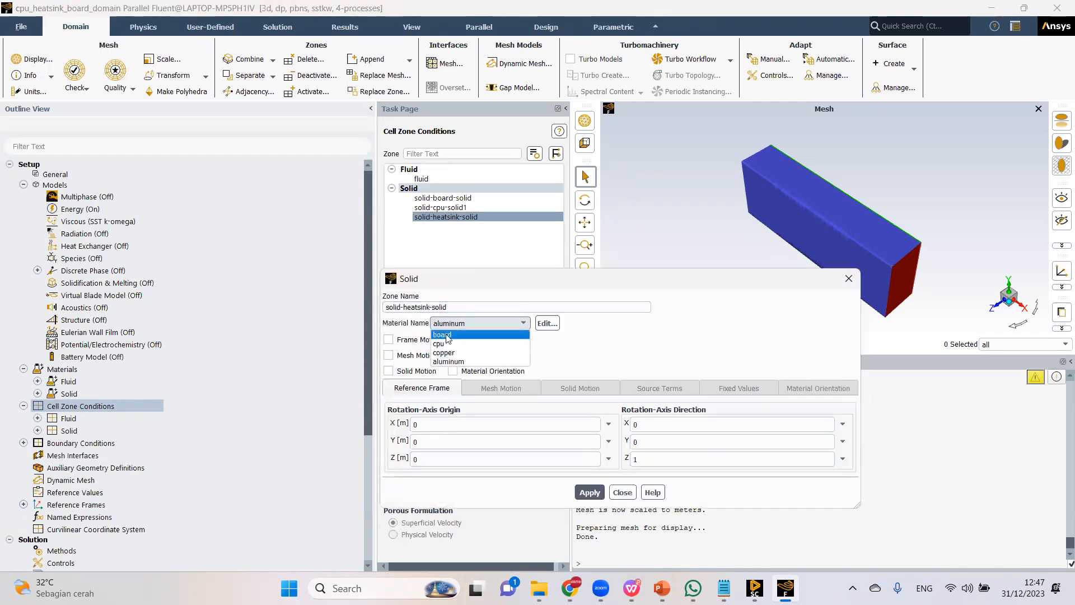
click(446, 353)
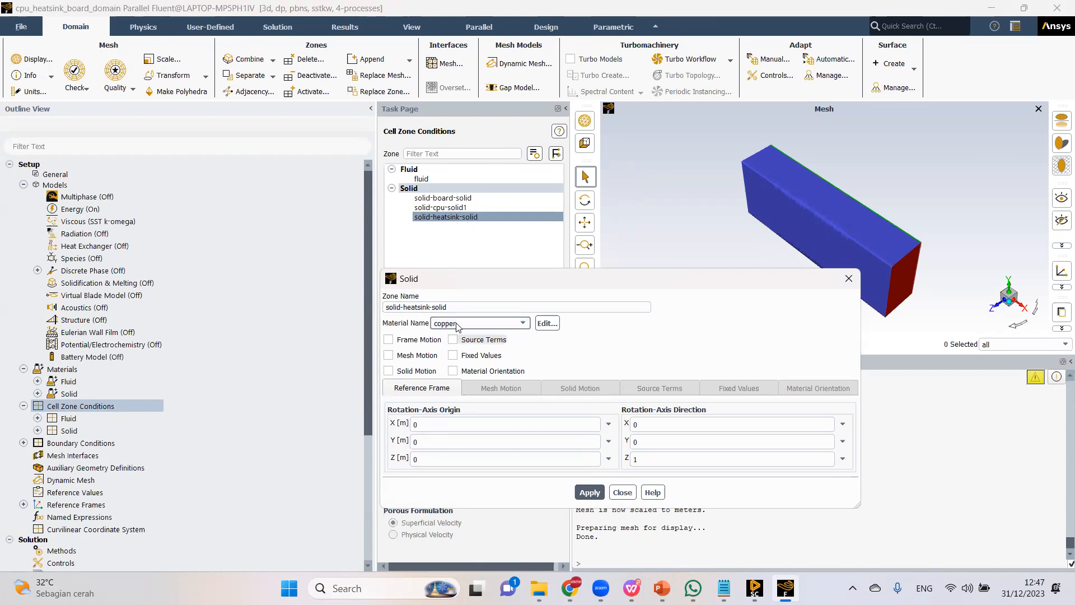
click(587, 493)
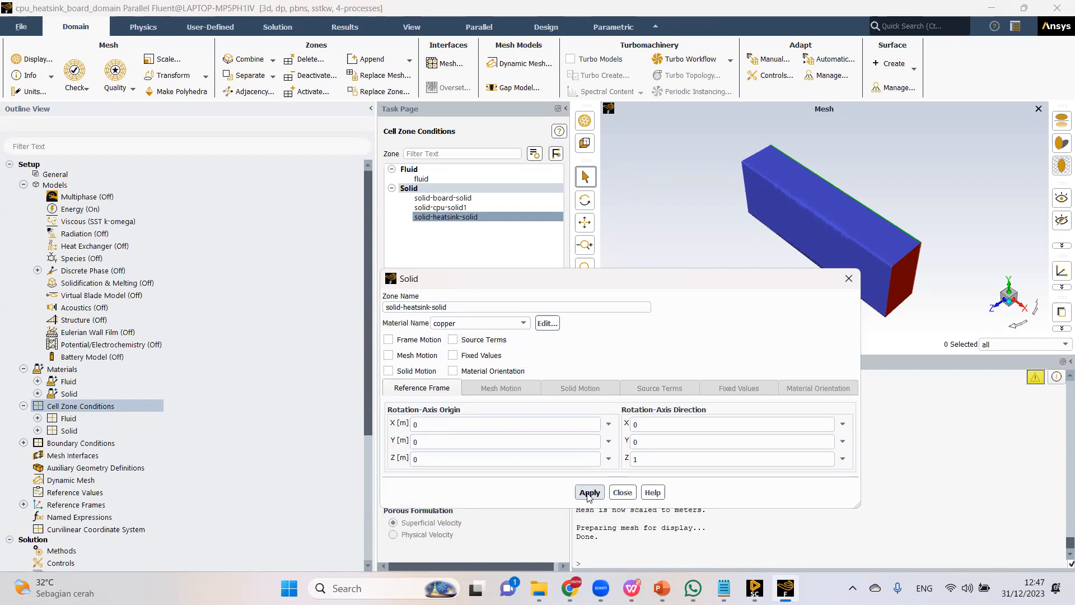
click(622, 492)
Assign the cpu material to the solid-cpu-solid1 cell zone.
click(409, 455)
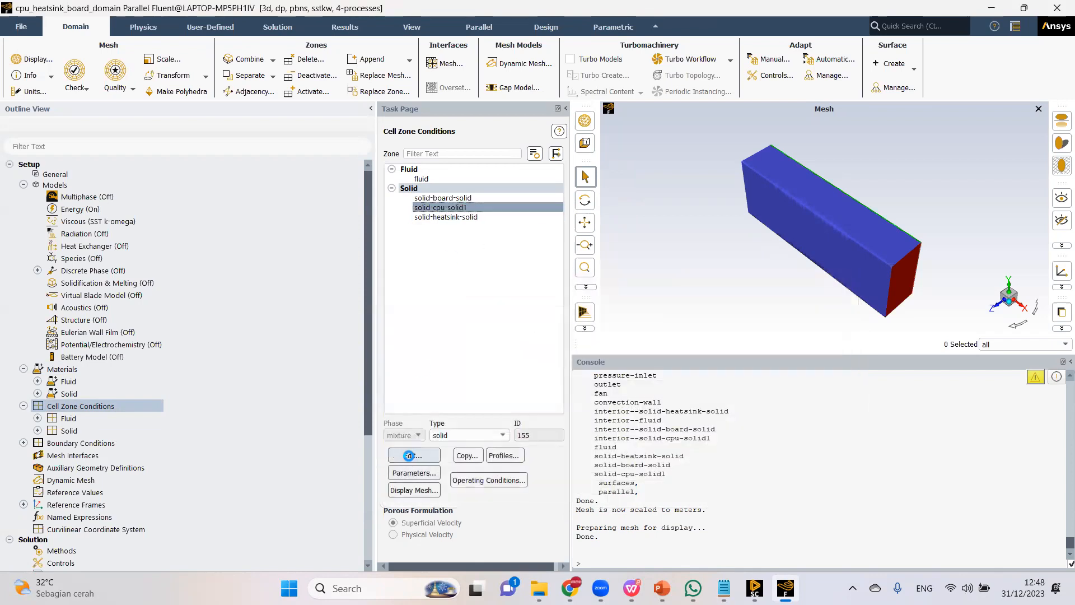
click(478, 323)
click(454, 345)
click(586, 491)
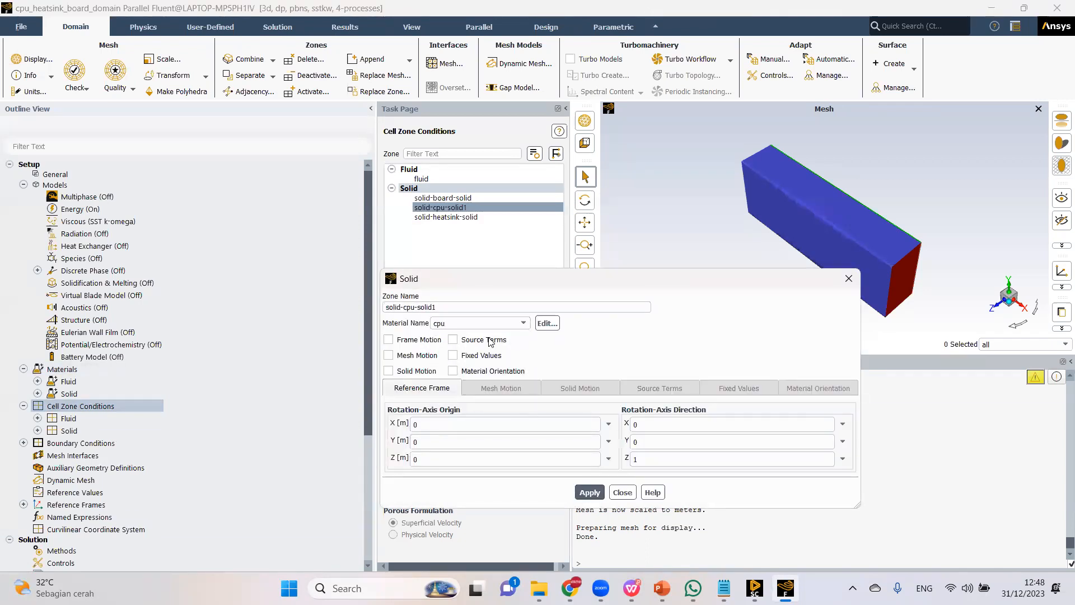
Enable source terms for the solid-cpu-solid1 zone and open its energy sources for editing.
click(464, 338)
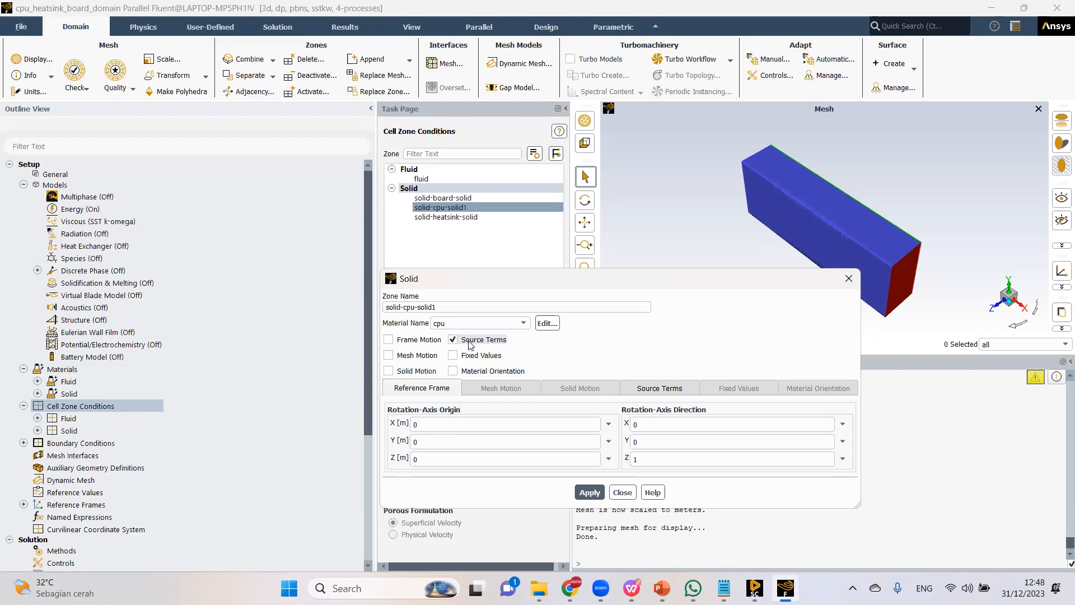
click(664, 386)
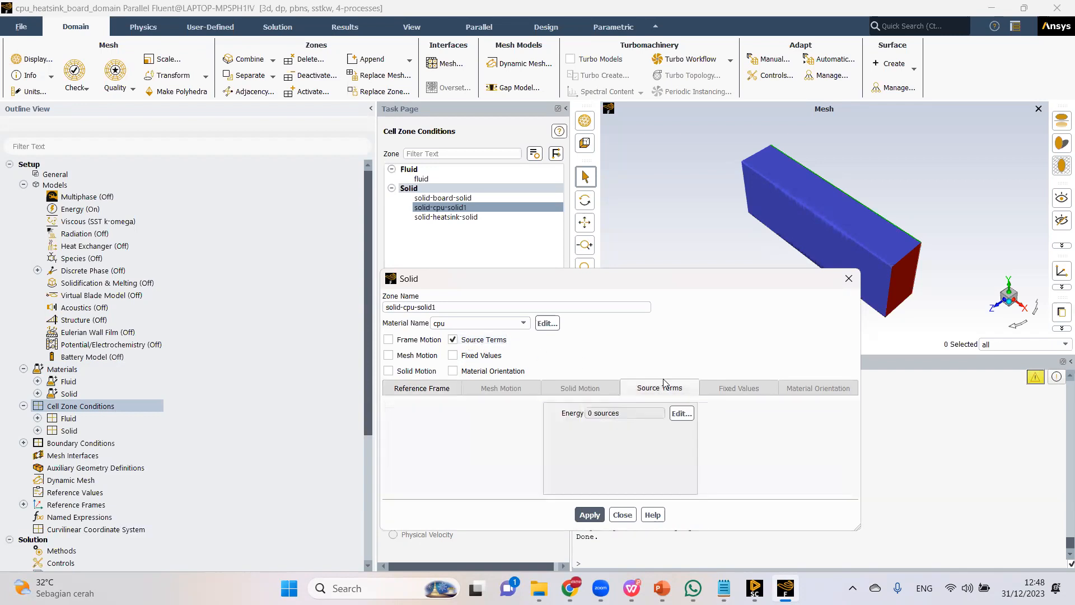
click(682, 413)
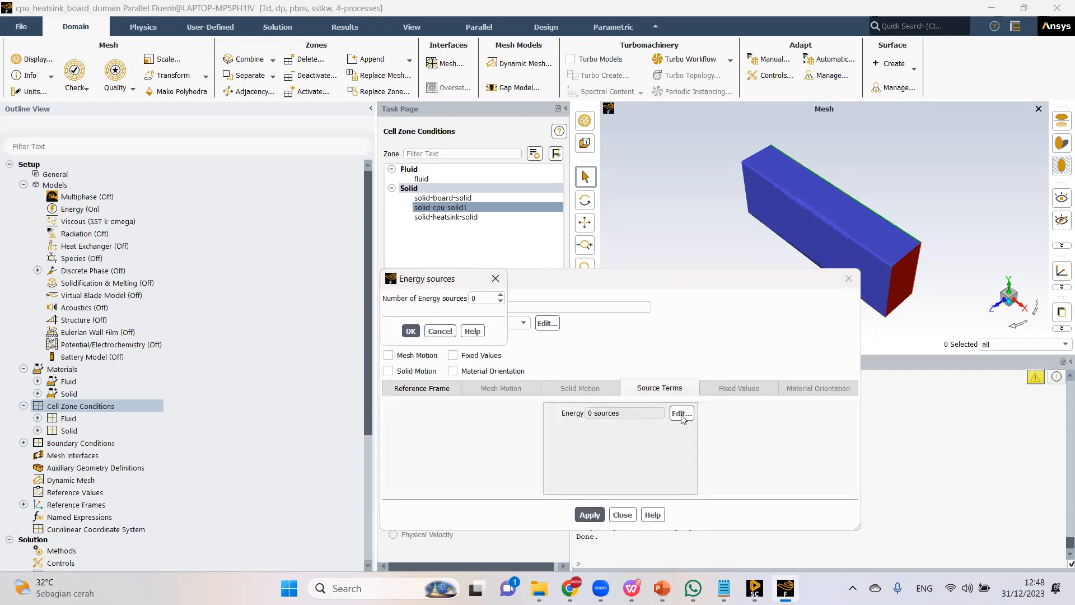
Add one energy source to the solid-cpu-solid1 zone and define it as a constant value.
click(500, 295)
click(620, 317)
click(537, 345)
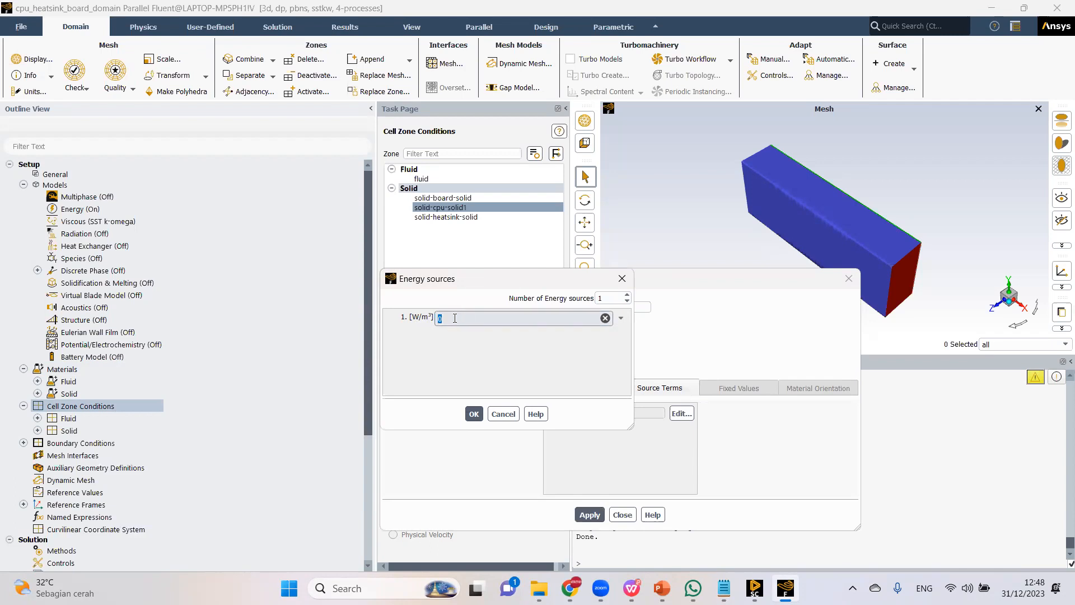
Switch to the Notepad notes, review the CPU volume and 100 W heat load, and copy the volumetric heat value 846883.4688.
click(724, 588)
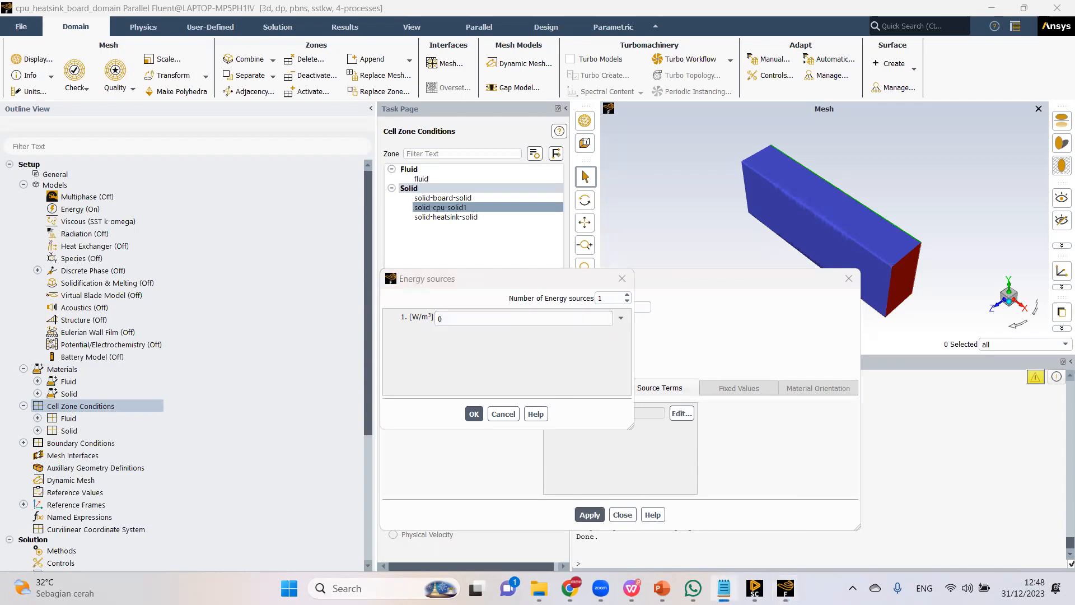
double_click(271, 256)
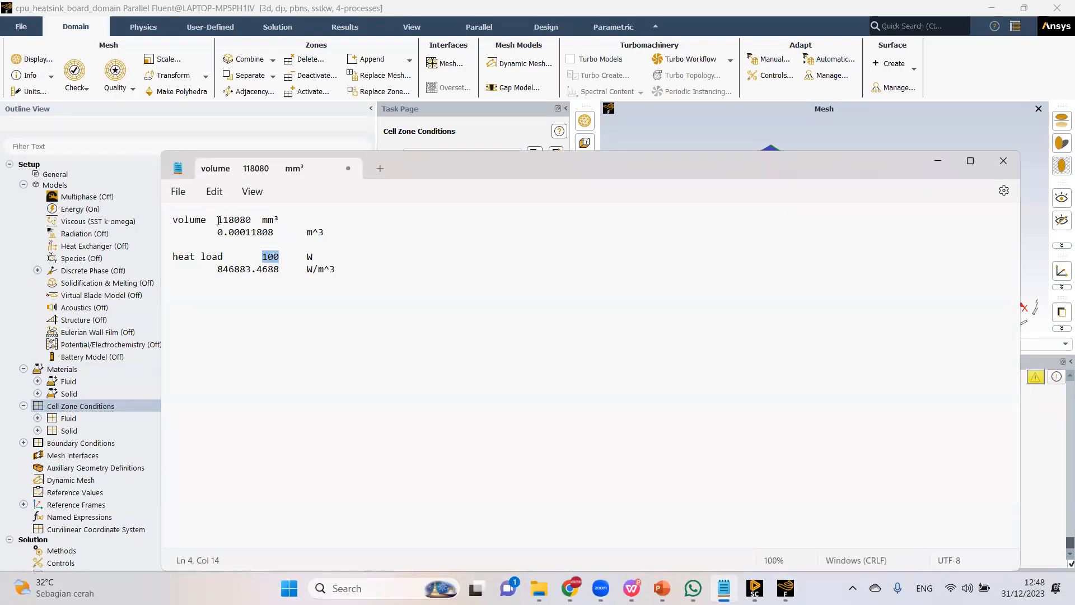
drag(220, 231, 288, 229)
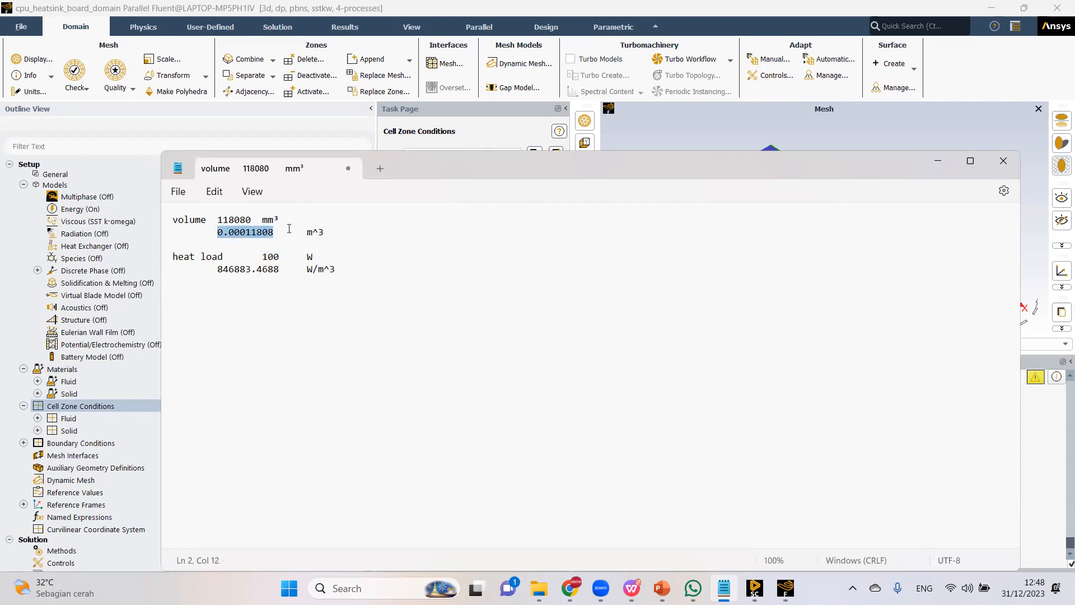
double_click(274, 257)
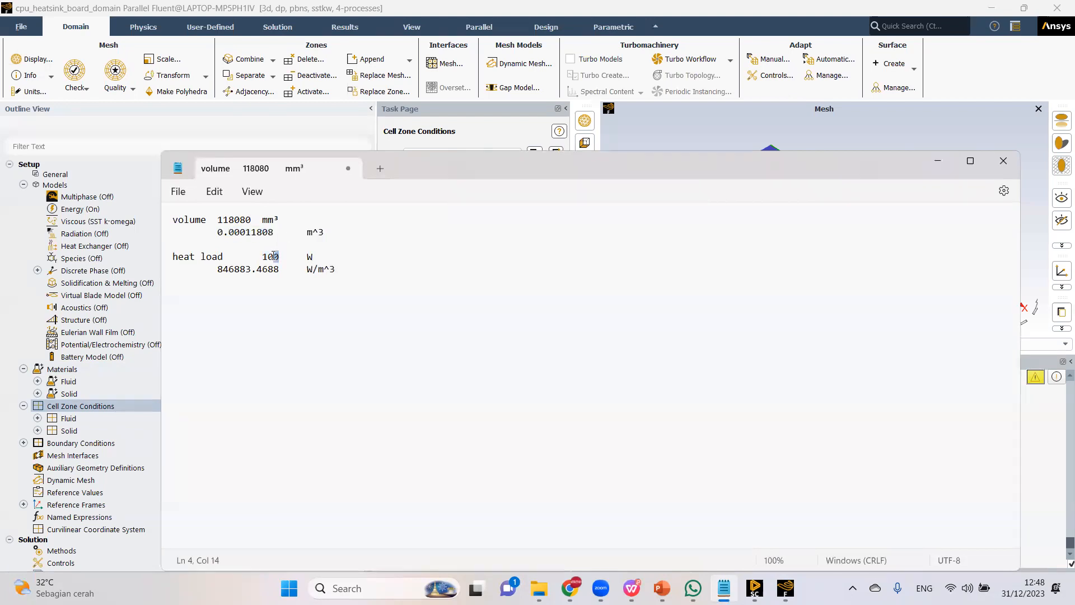
drag(274, 230, 218, 232)
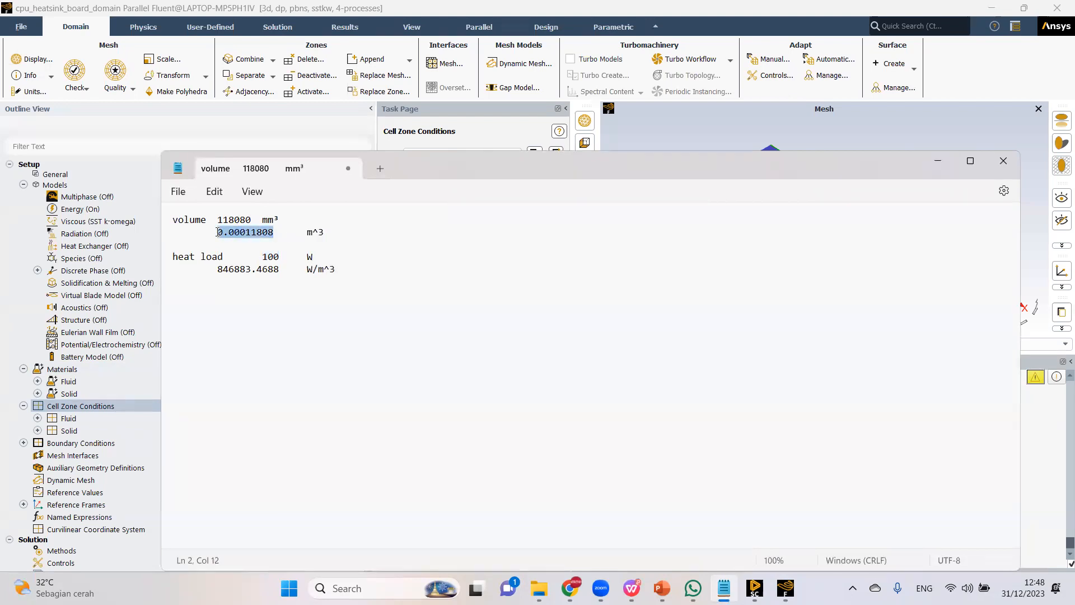
drag(216, 269, 279, 269)
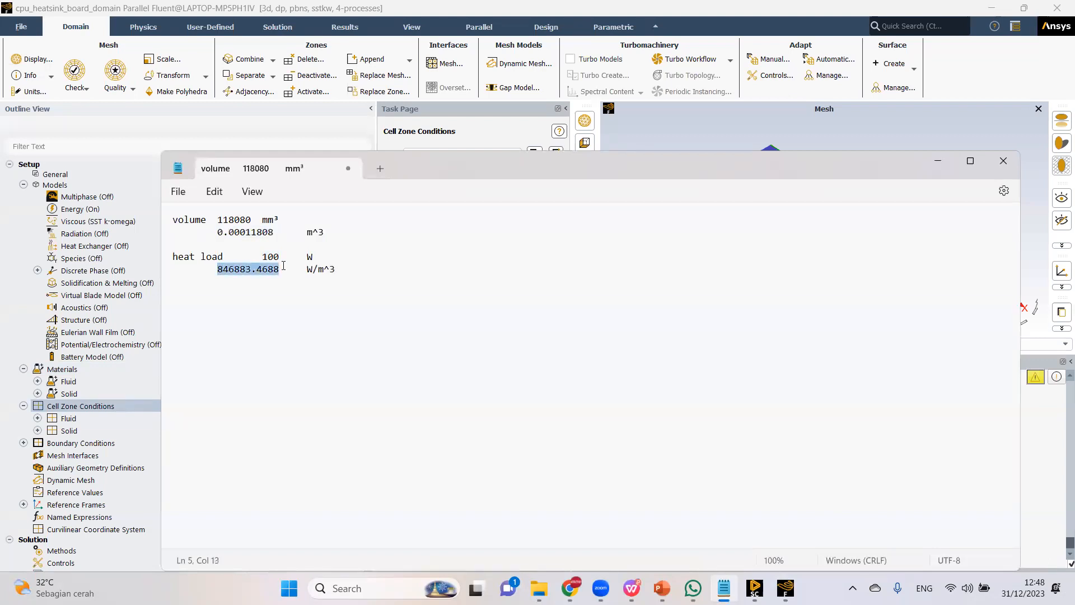
click(221, 272)
double_click(216, 269)
right_click(249, 273)
click(299, 340)
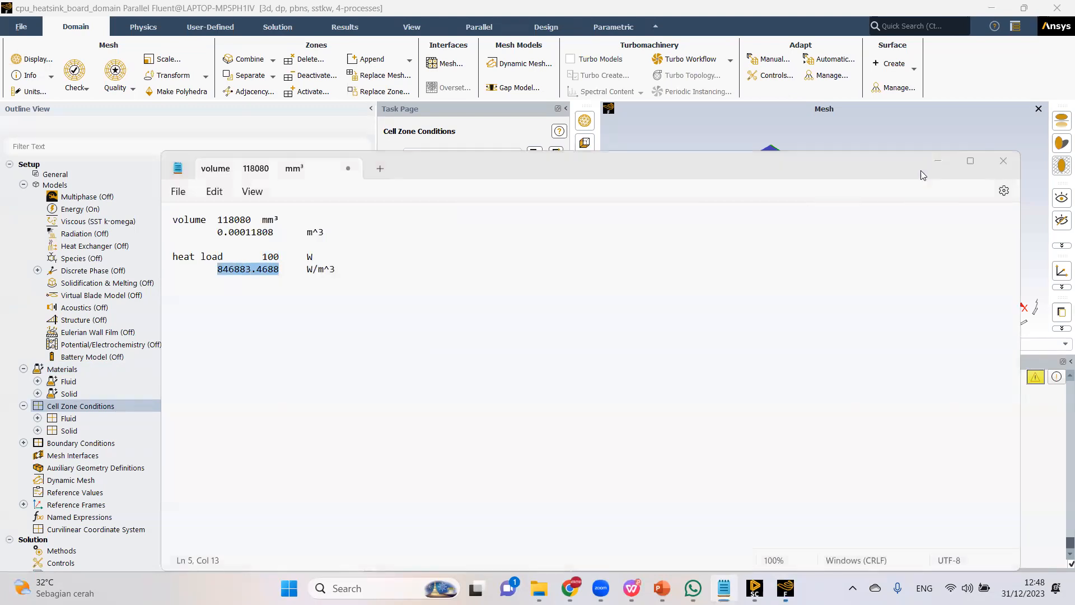
Return to Fluent, set the CPU zone's energy source to 846883.4688 W/m³, and apply the zone settings.
click(936, 160)
double_click(445, 319)
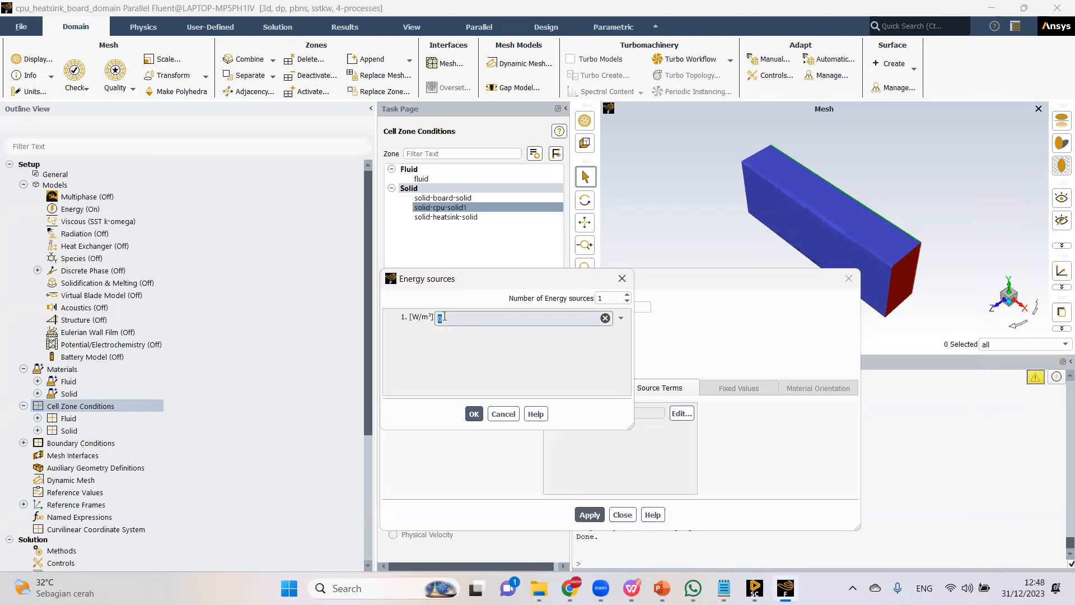
right_click(440, 319)
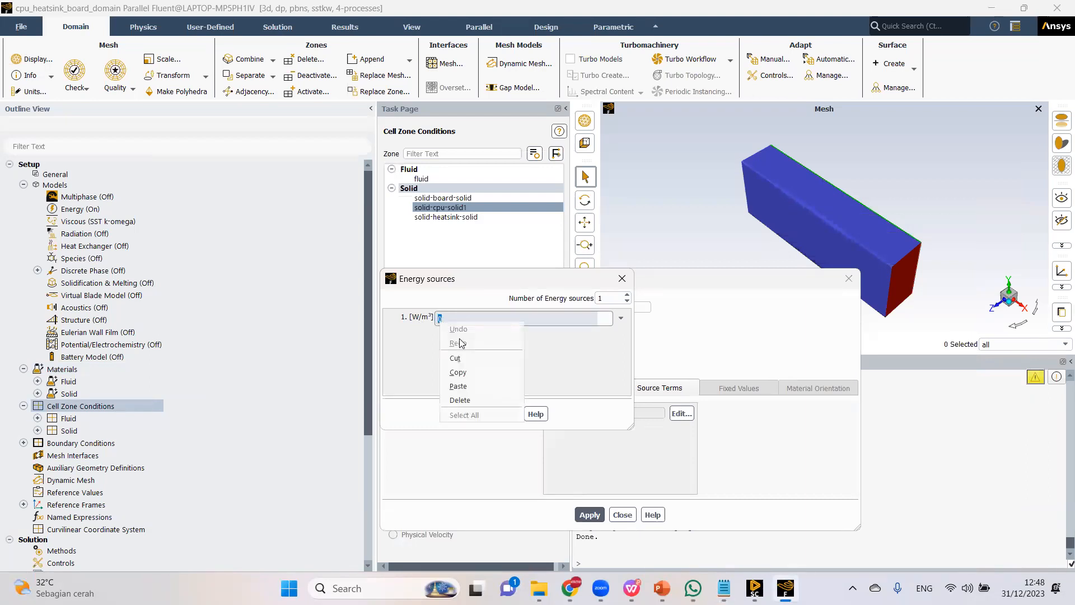
click(466, 387)
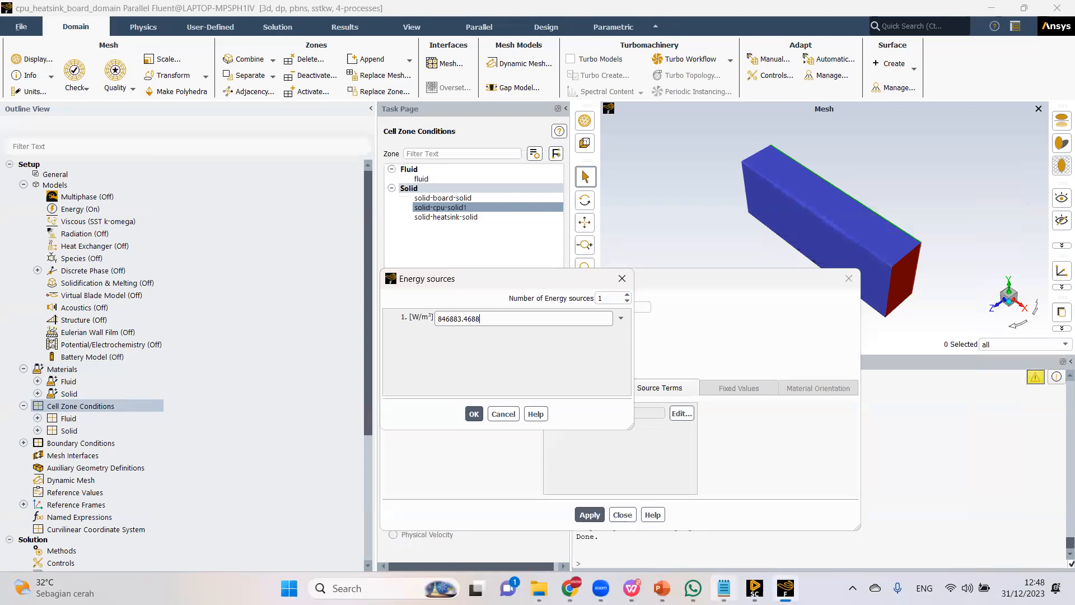
key(alt+Tab)
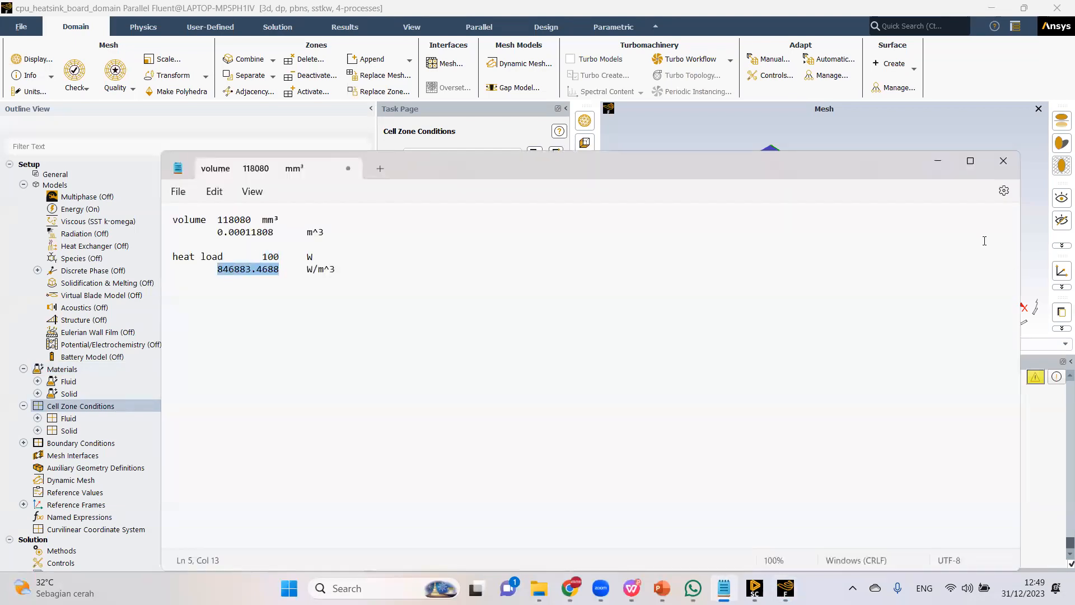
key(alt+Tab)
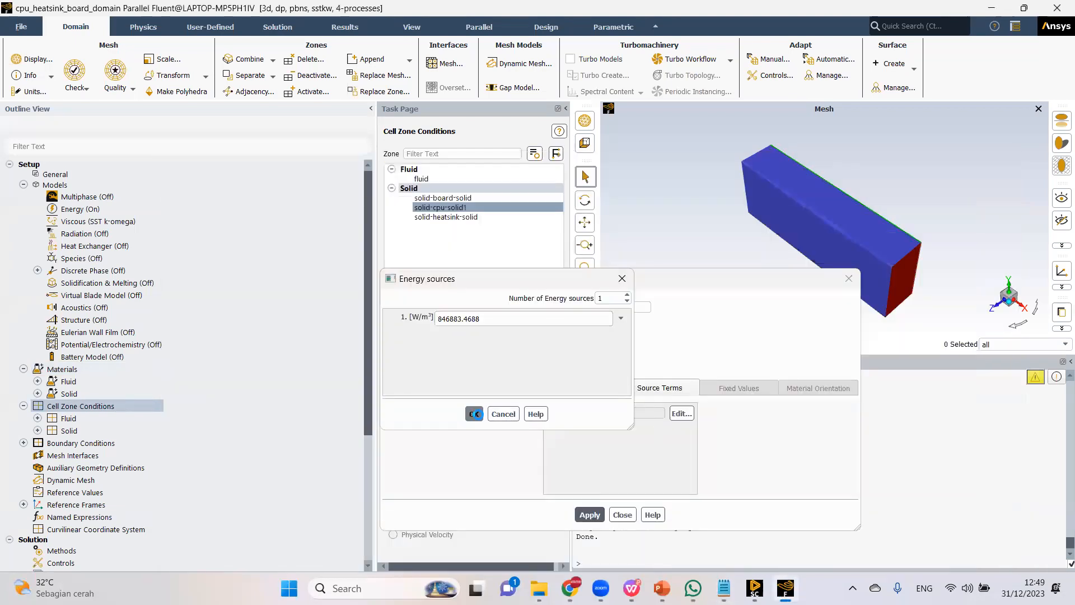
click(473, 415)
click(588, 514)
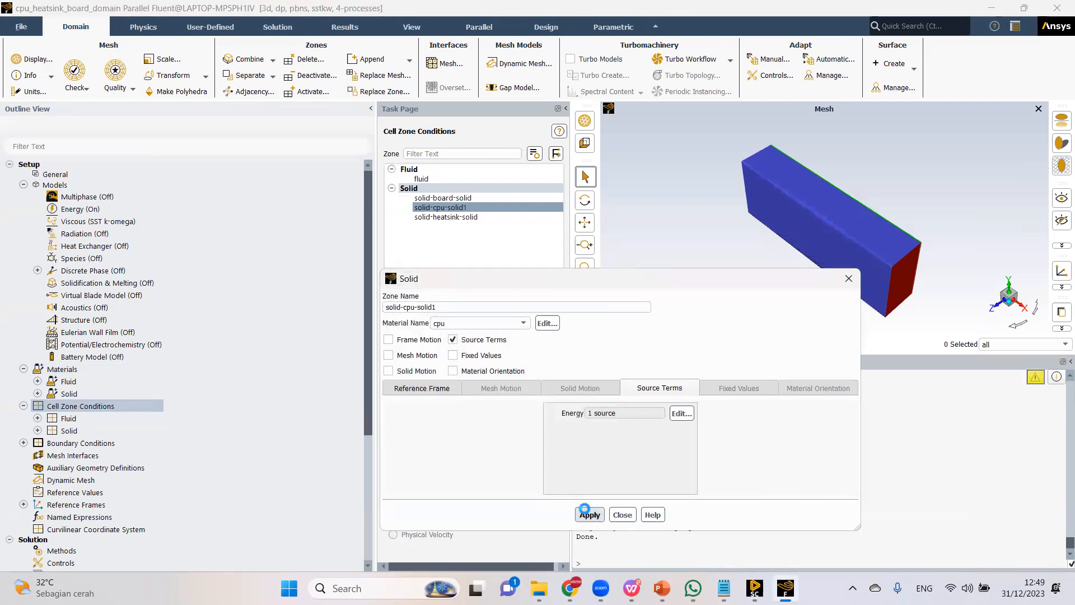
click(619, 515)
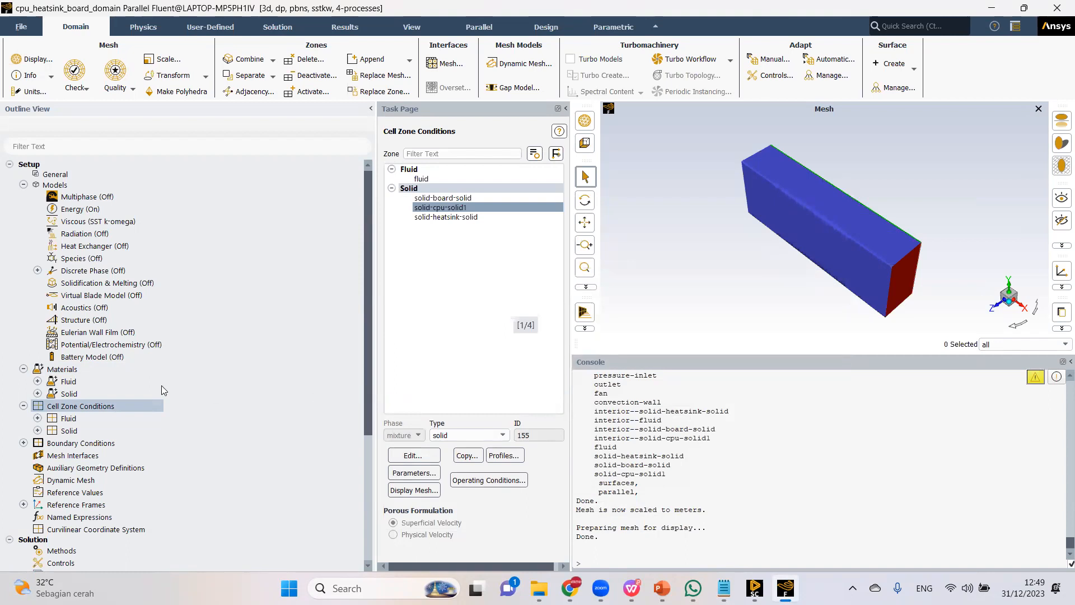
Change the air material's density model to incompressible-ideal-gas and save the material.
double_click(113, 365)
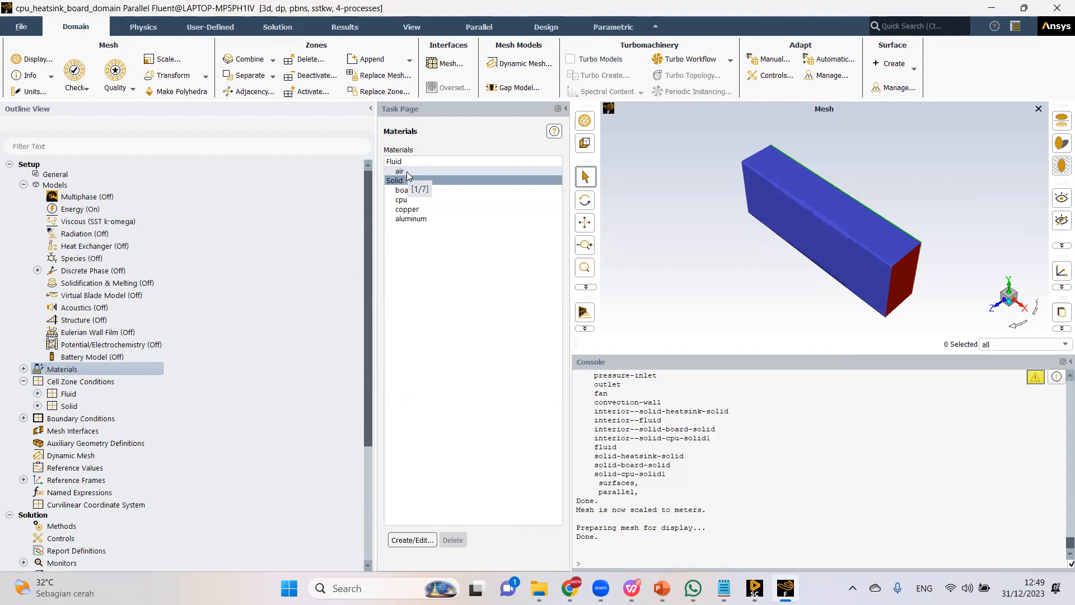
double_click(401, 171)
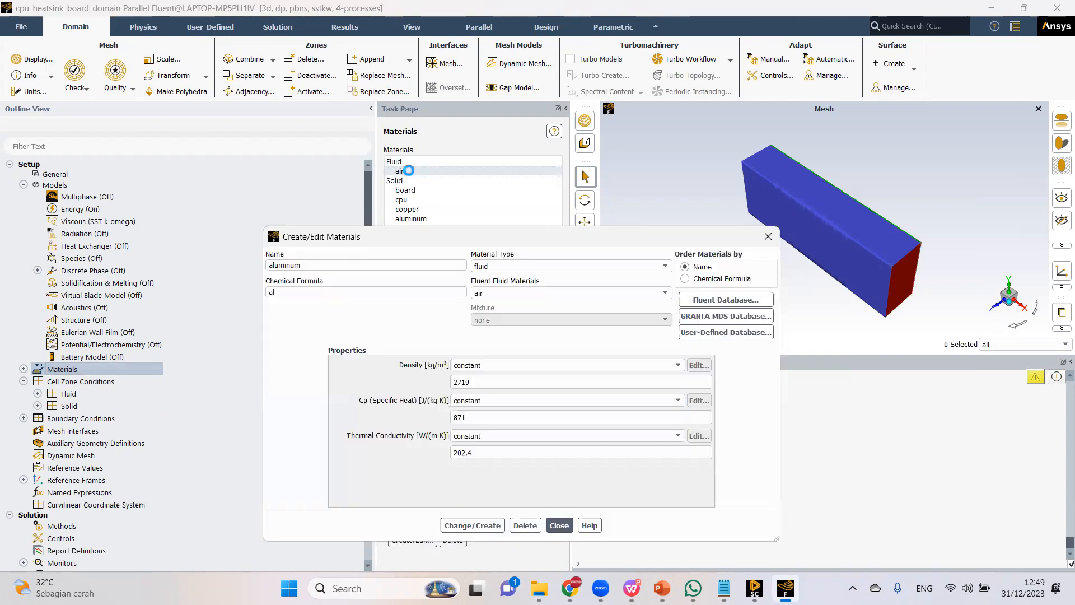
drag(494, 385, 410, 382)
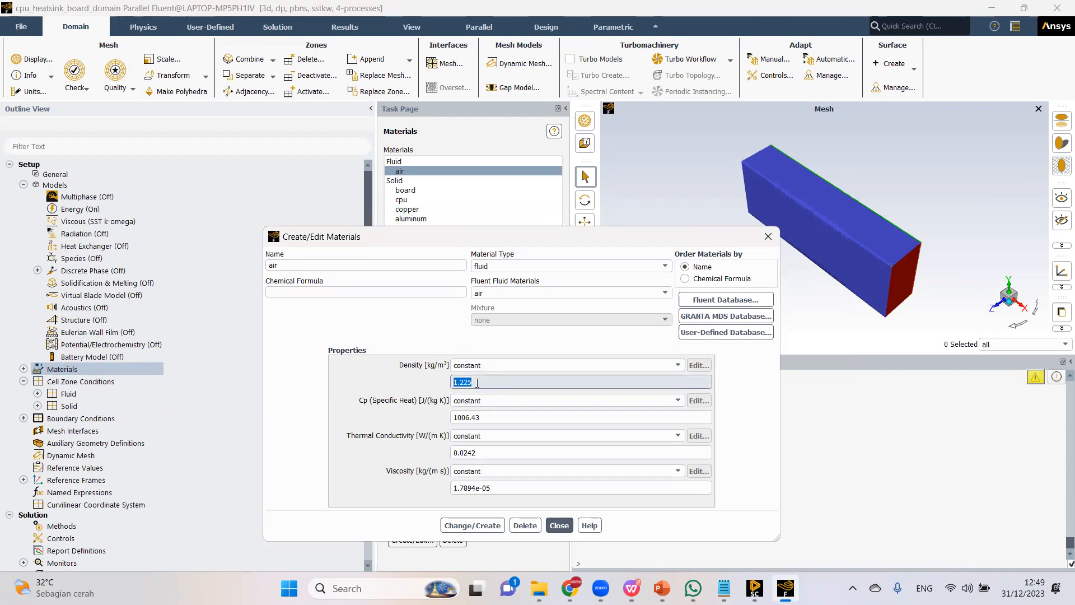
click(479, 365)
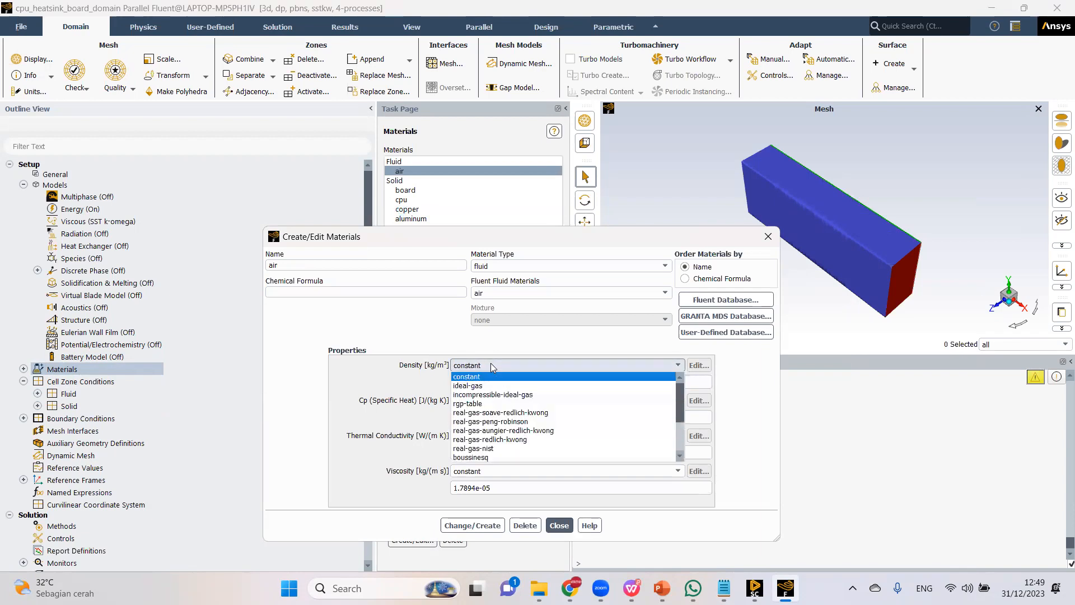
click(505, 395)
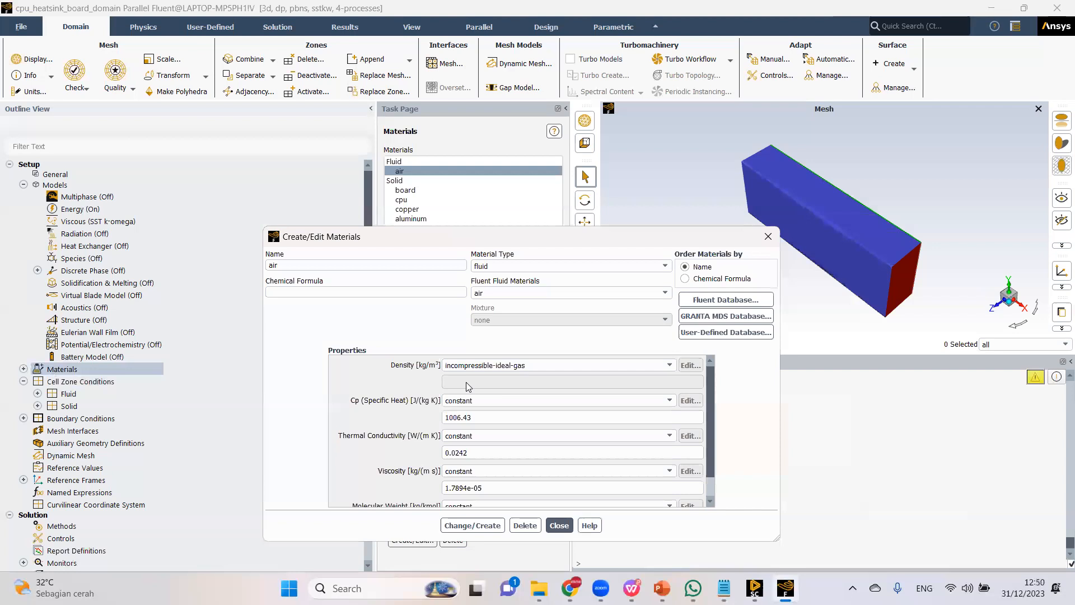
click(485, 526)
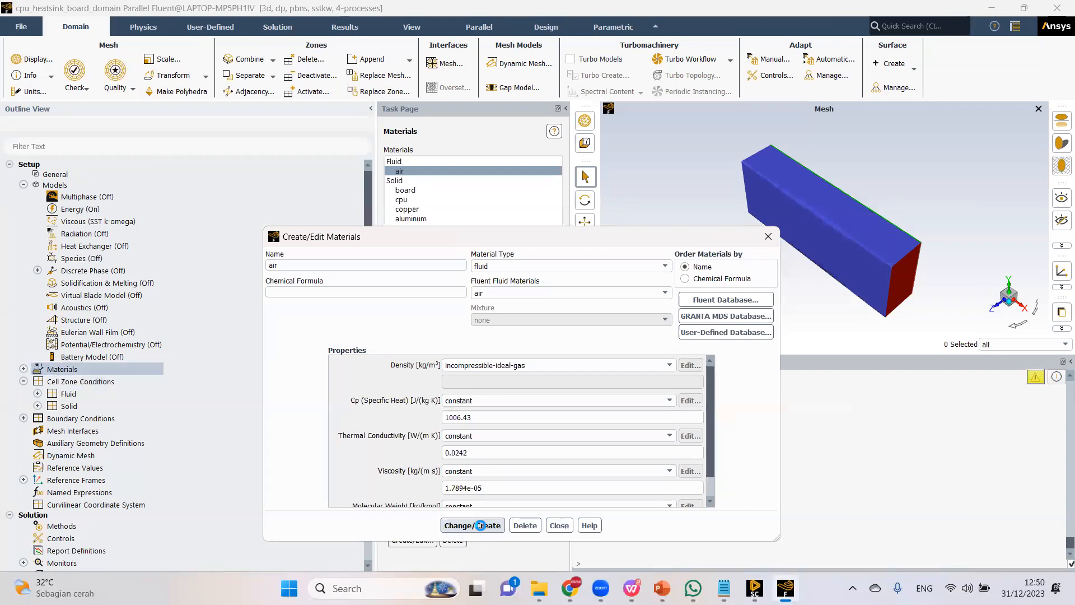
click(551, 527)
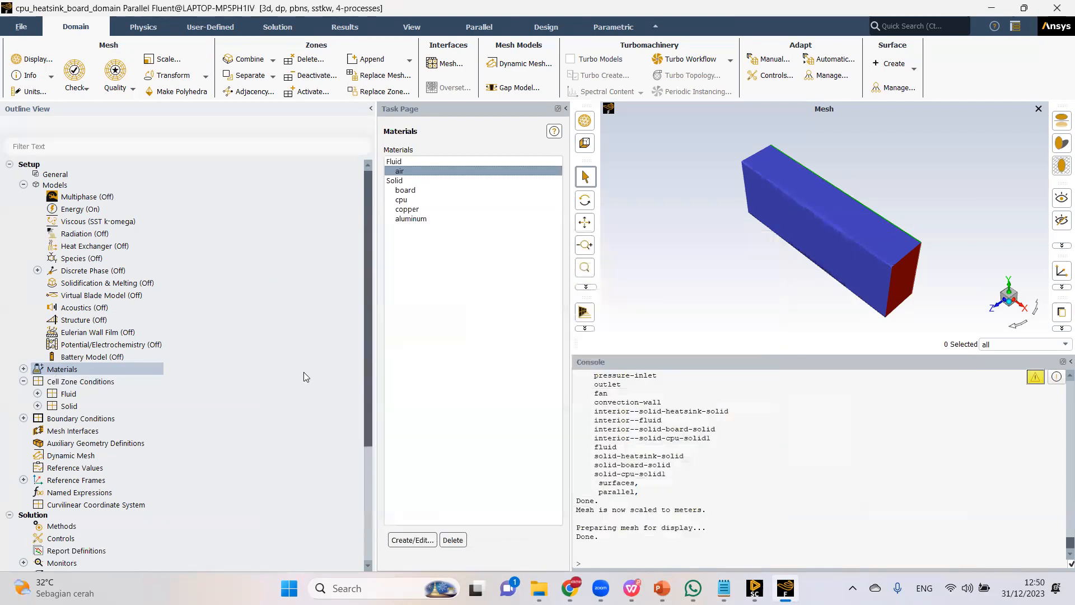
Check the momentum and thermal settings of the pressure-inlet boundary condition.
double_click(127, 423)
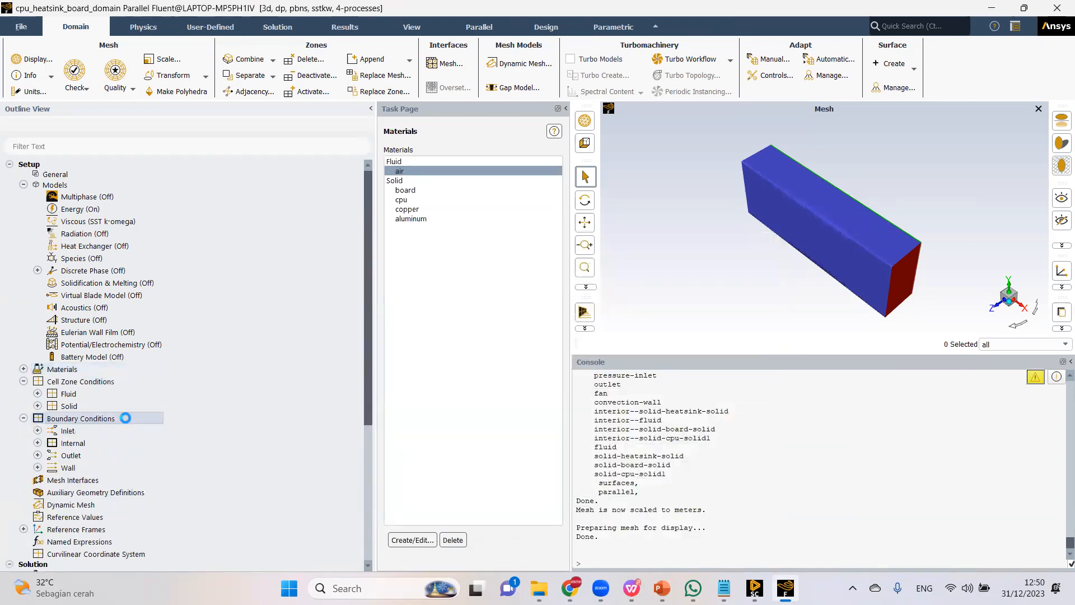
click(436, 179)
click(410, 467)
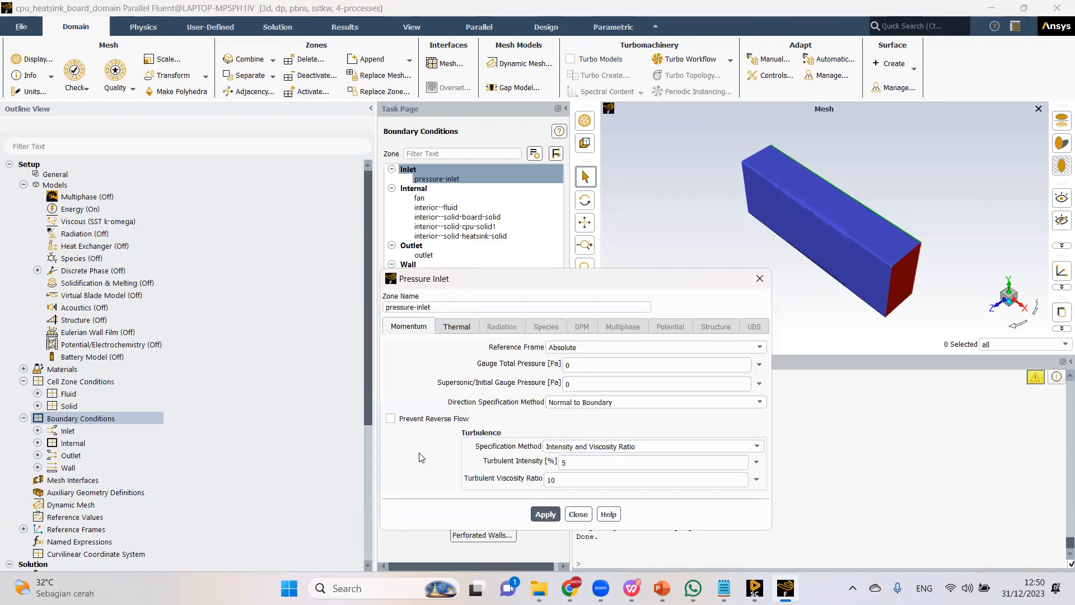
click(461, 328)
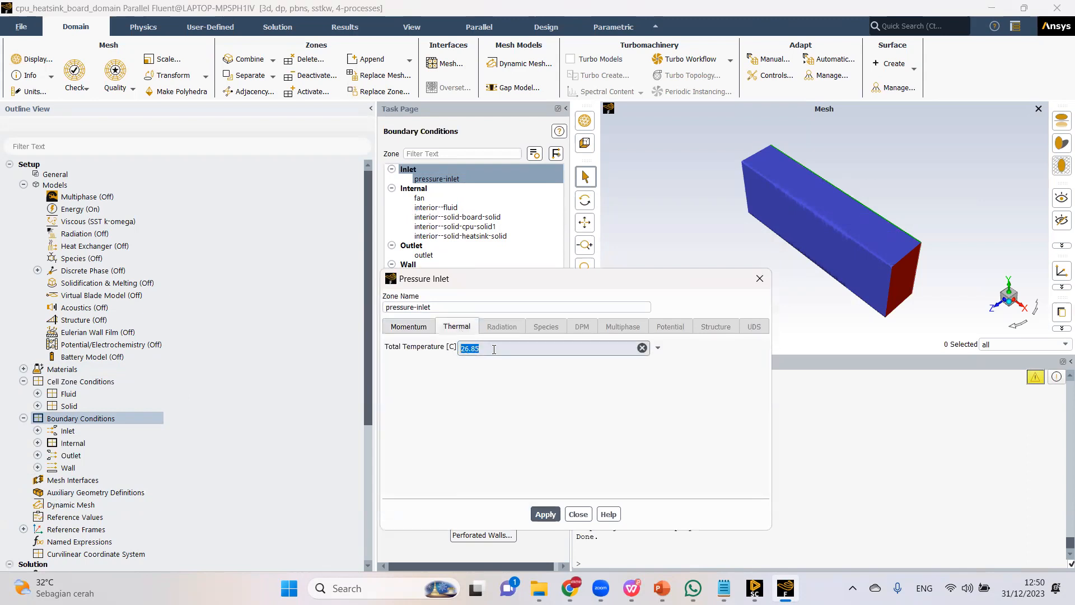
click(577, 514)
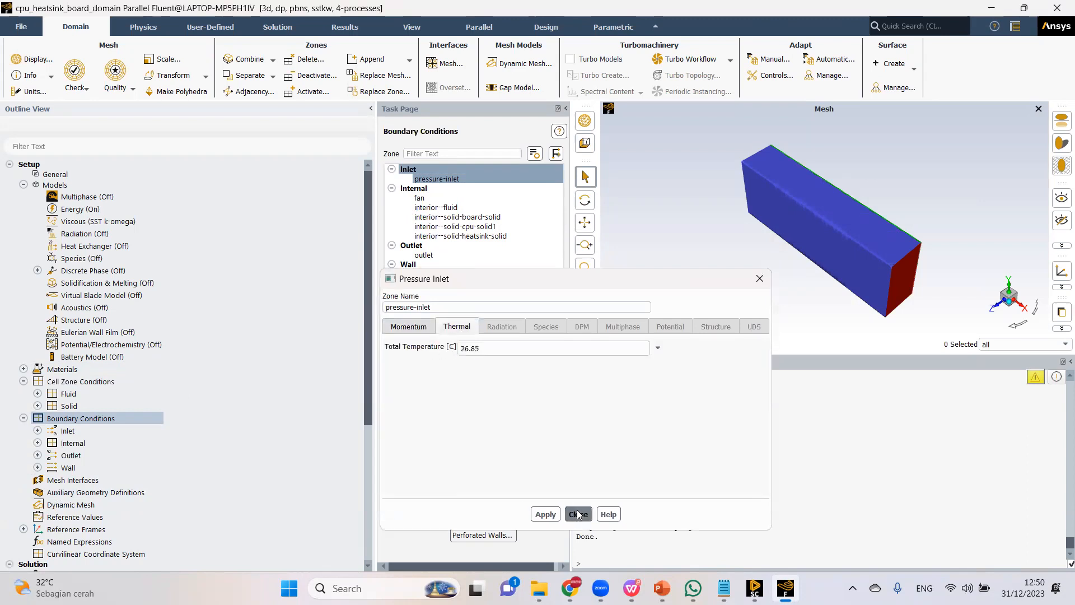
Open the polynomial profile for the pressure jump of the fan boundary.
click(424, 199)
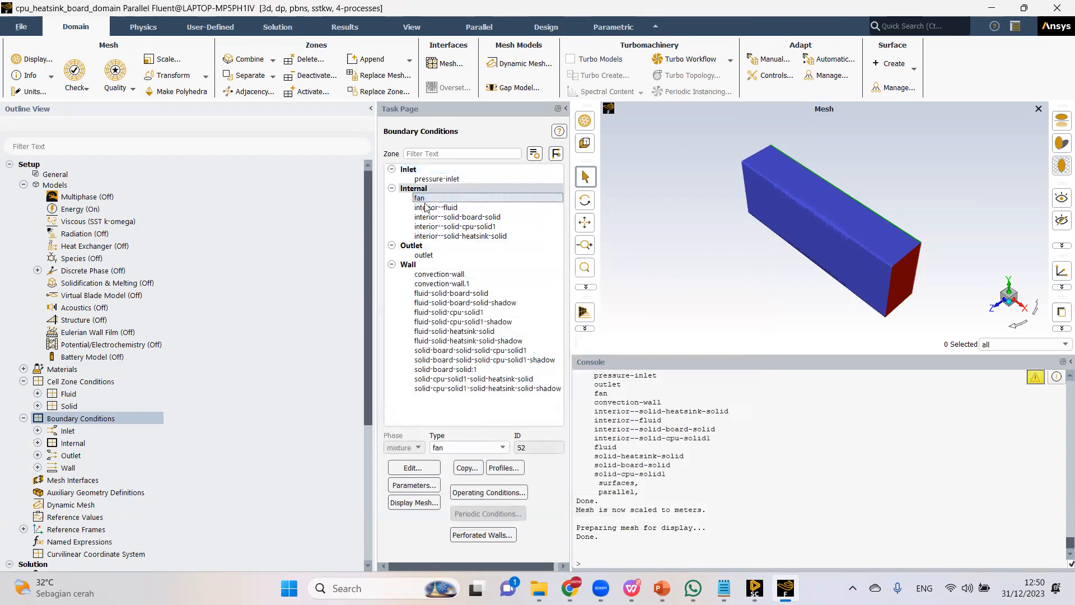
click(401, 467)
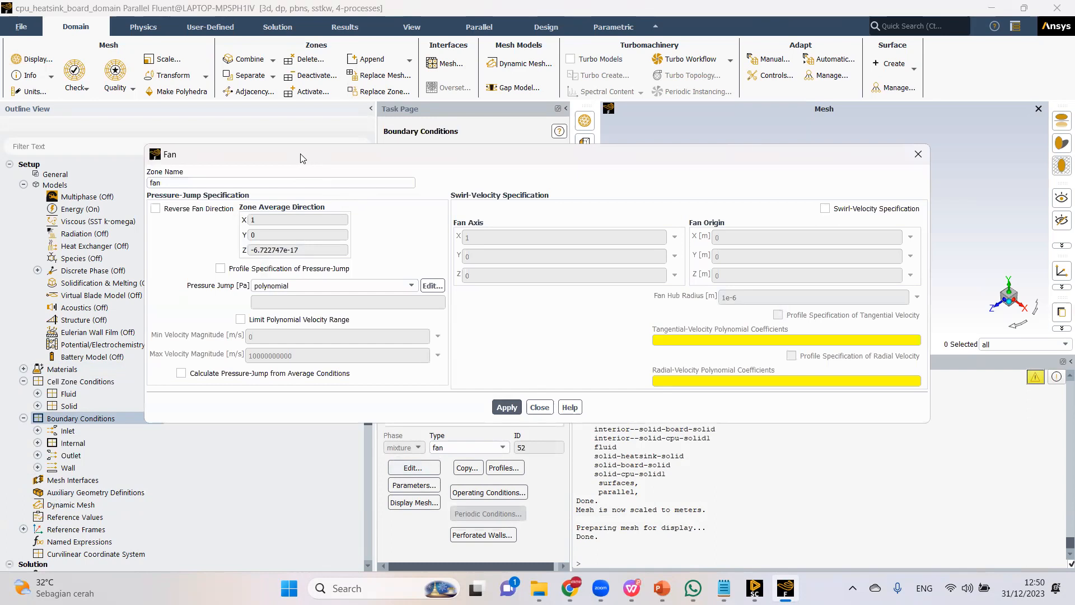
drag(301, 158, 229, 158)
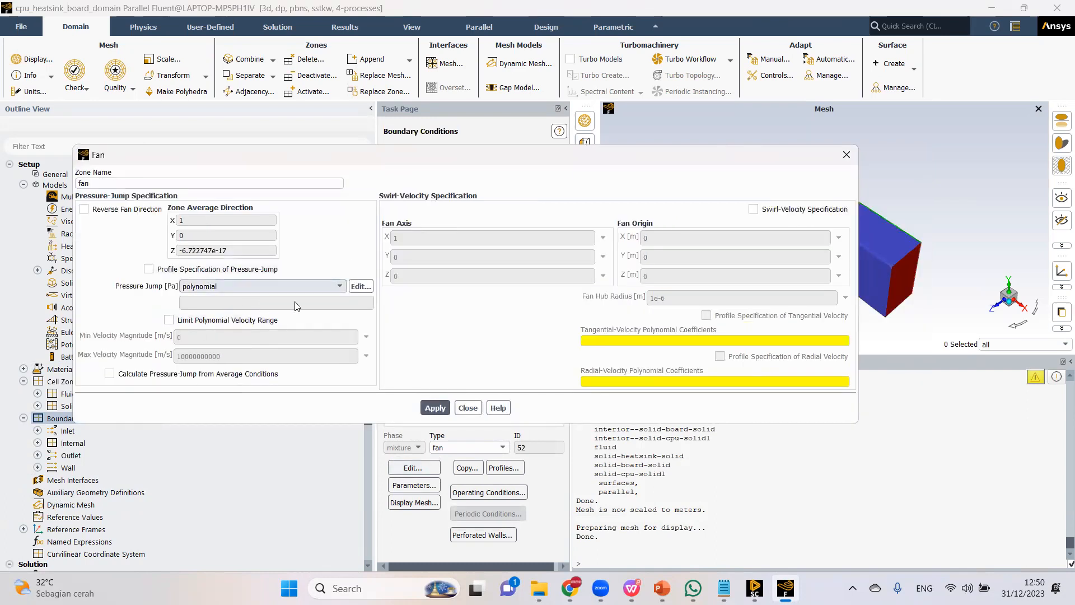
click(360, 286)
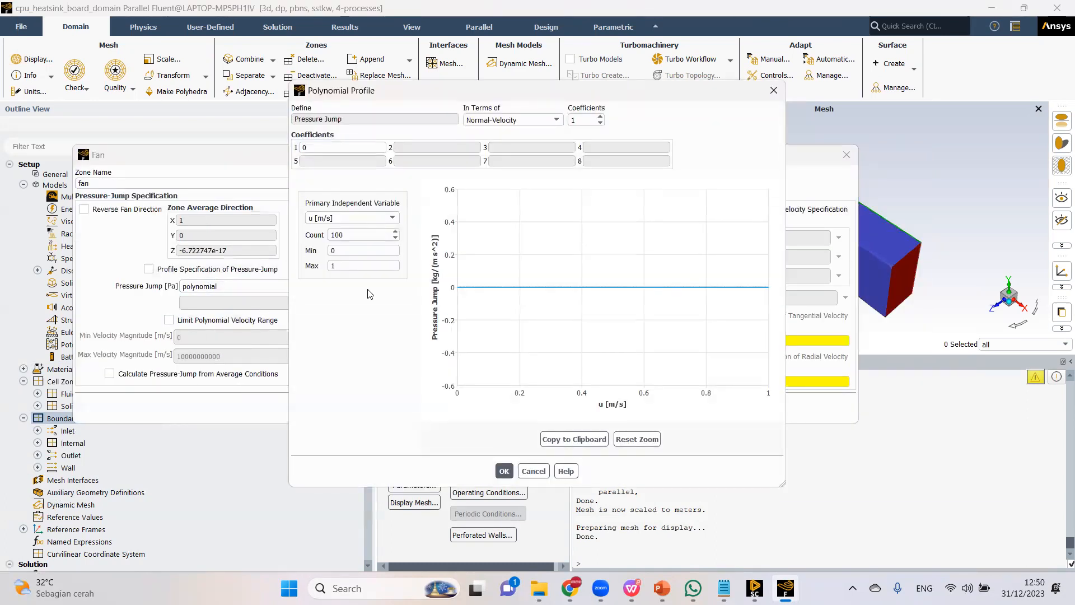
Switch to Chrome and examine the static pressure versus CFM fan curve in figure 1 of fan-curve-basics.pdf.
mouse_move(634, 587)
click(570, 588)
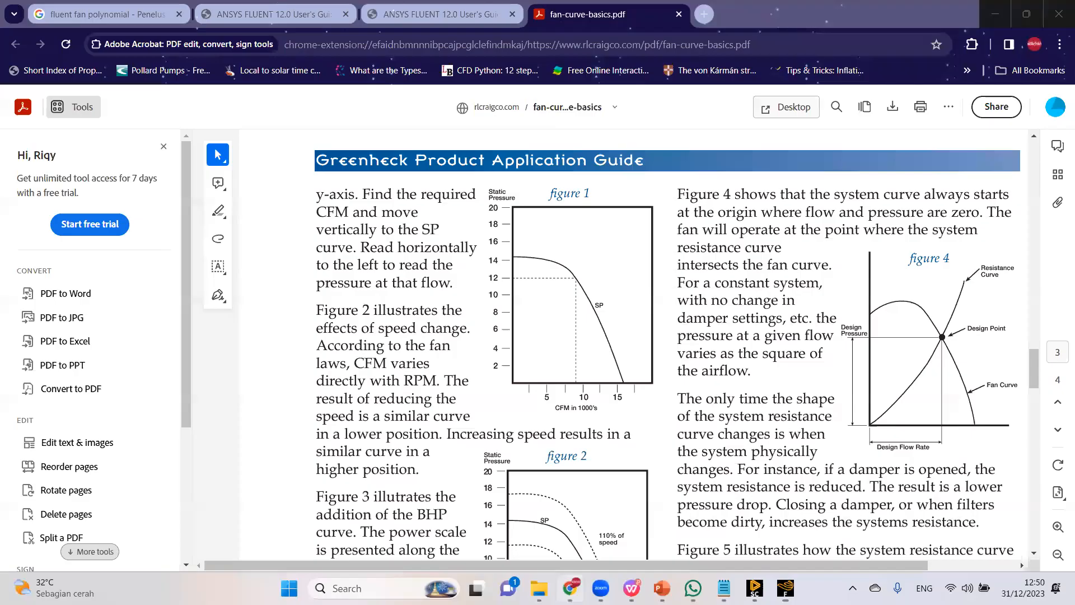
click(558, 227)
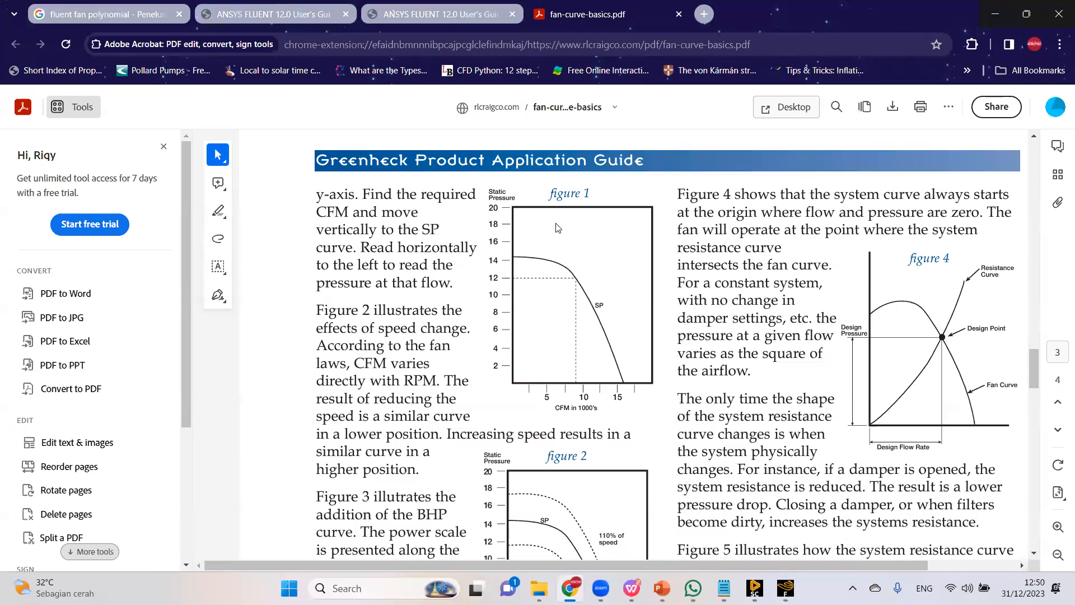
scroll(628, 283, up, 2)
scroll(627, 290, down, 2)
drag(552, 412, 610, 415)
click(560, 410)
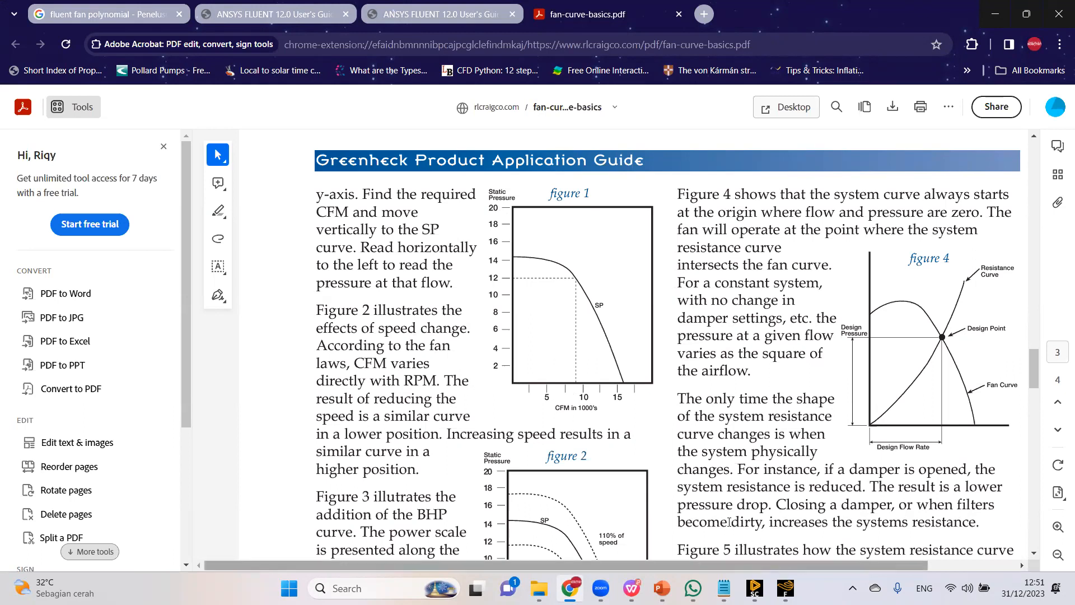
drag(597, 409, 556, 412)
click(556, 413)
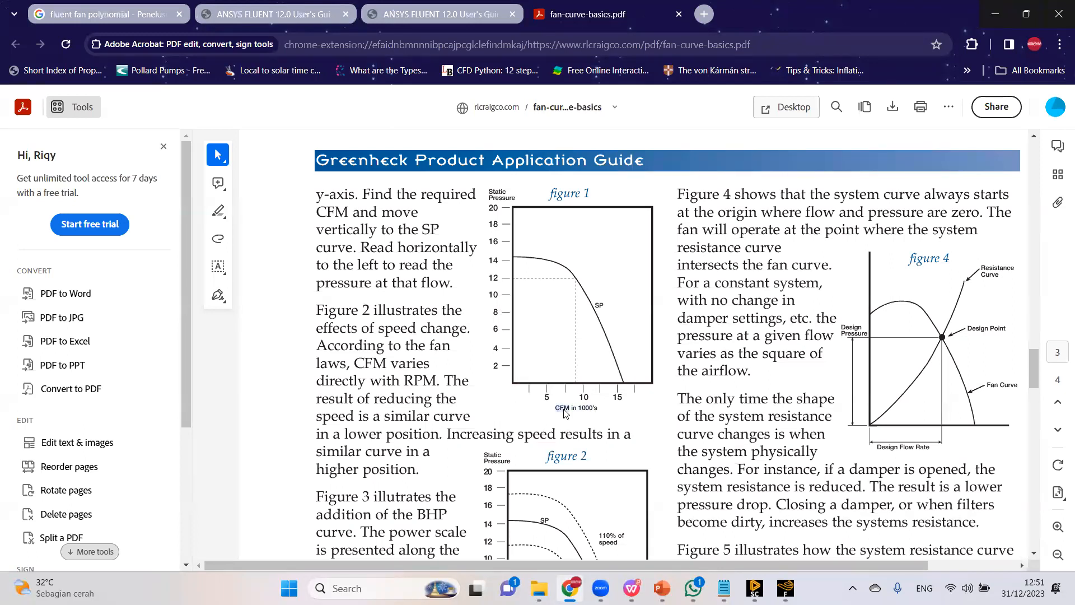
drag(566, 413, 567, 413)
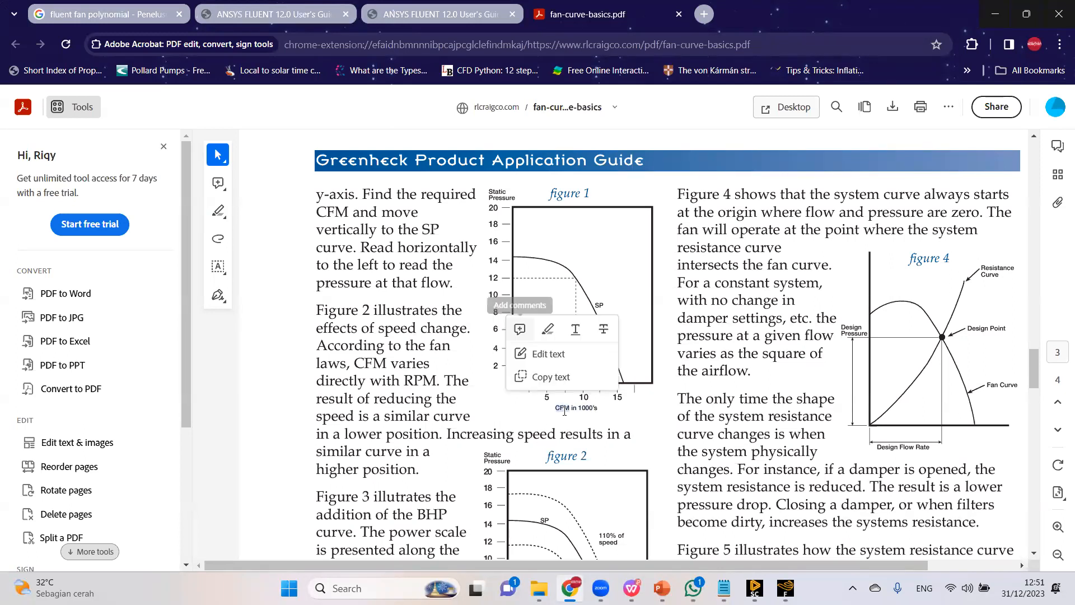
Switch back to Ansys Fluent and set the first coefficient of the pressure jump polynomial to 5.
key(alt+Tab)
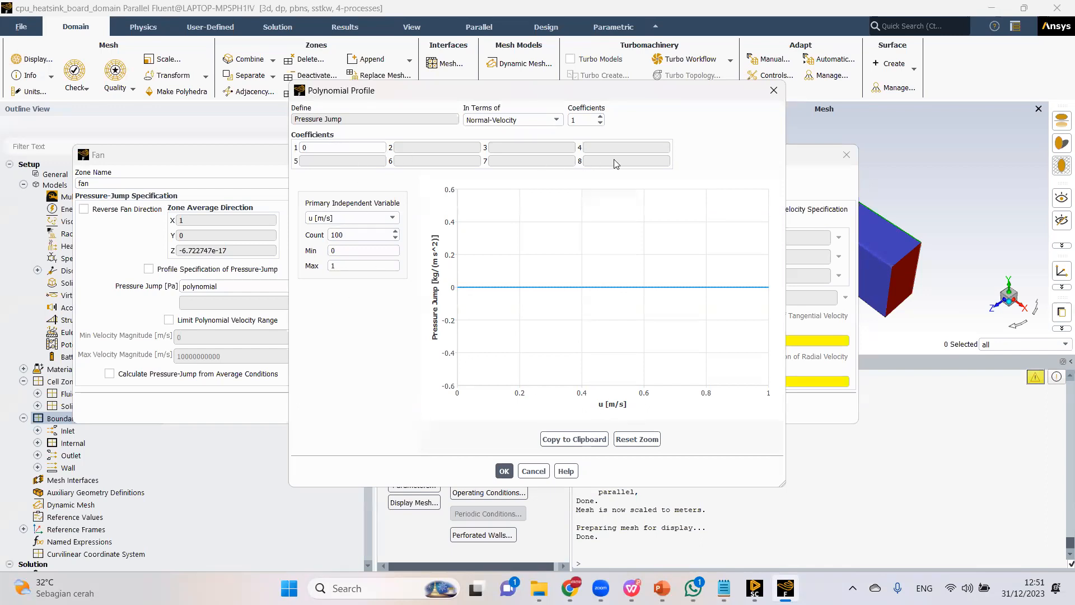
double_click(301, 150)
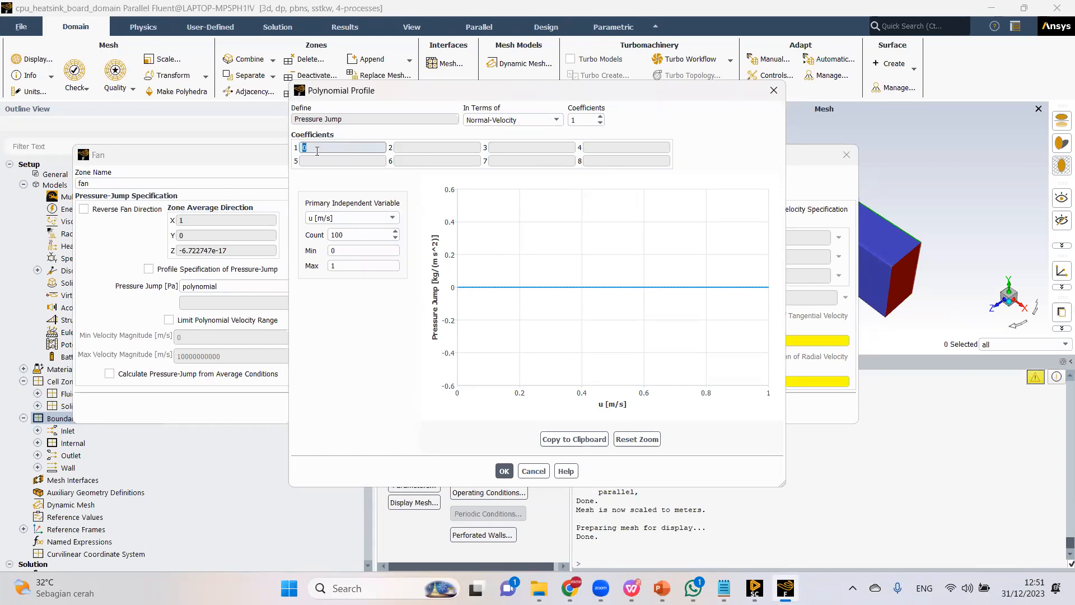
text(5)
click(344, 250)
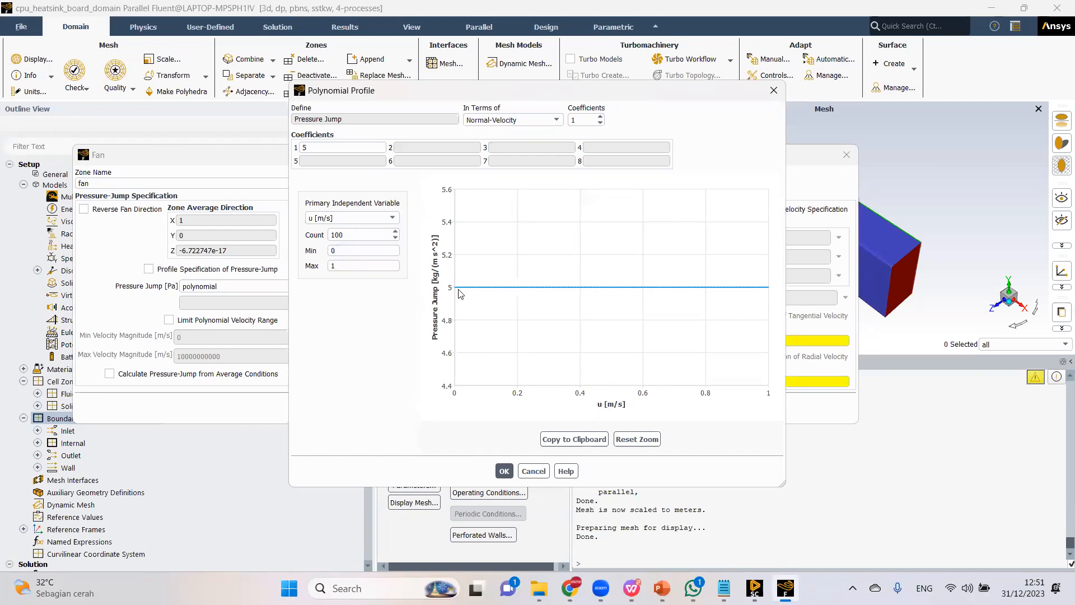
Use two polynomial coefficients for the pressure jump, with the first set to 0 and the second to 2.
double_click(305, 147)
key(Tab)
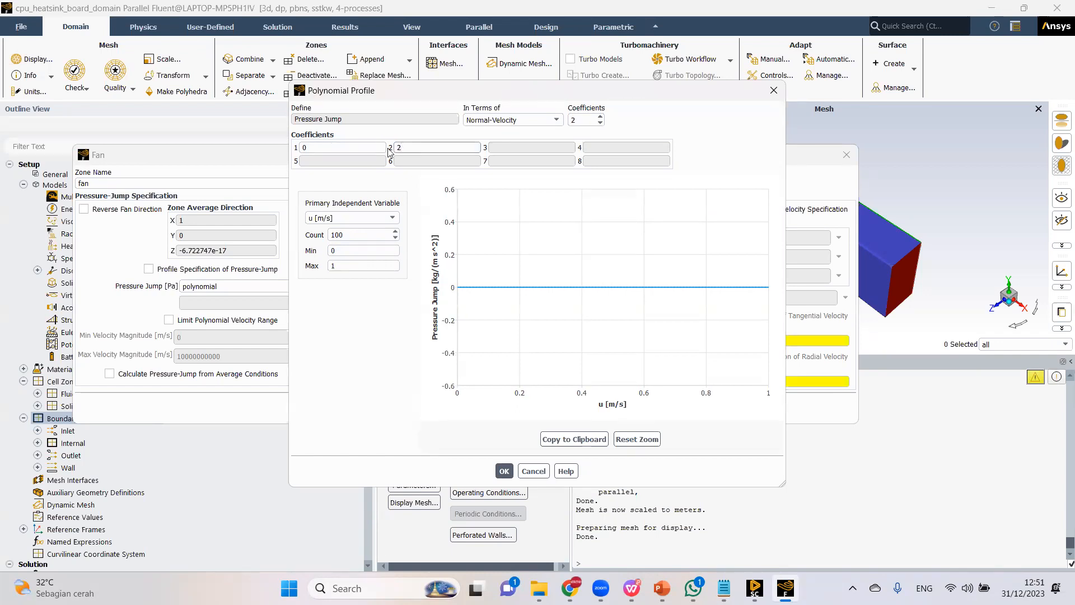
click(382, 149)
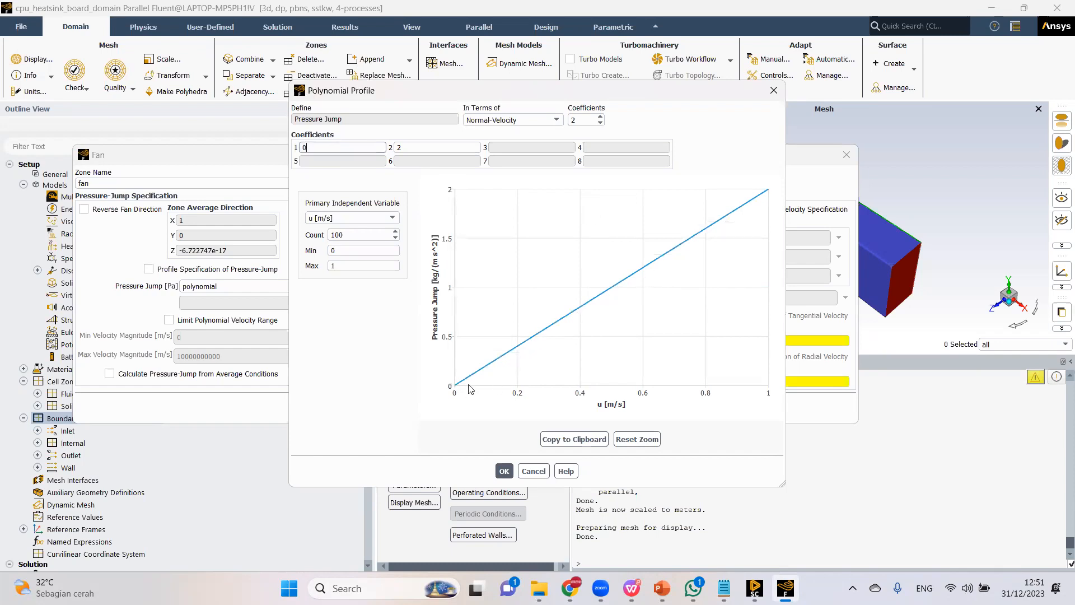
Handwrite the equation y = ax + b over the pressure jump plot with the screen annotation pen.
click(778, 79)
drag(466, 242, 480, 253)
drag(488, 242, 469, 271)
drag(493, 259, 557, 261)
mouse_move(557, 245)
mouse_down()
mouse_move(540, 262)
mouse_move(577, 253)
mouse_up()
mouse_move(571, 244)
mouse_down()
mouse_move(570, 261)
mouse_move(583, 253)
mouse_up()
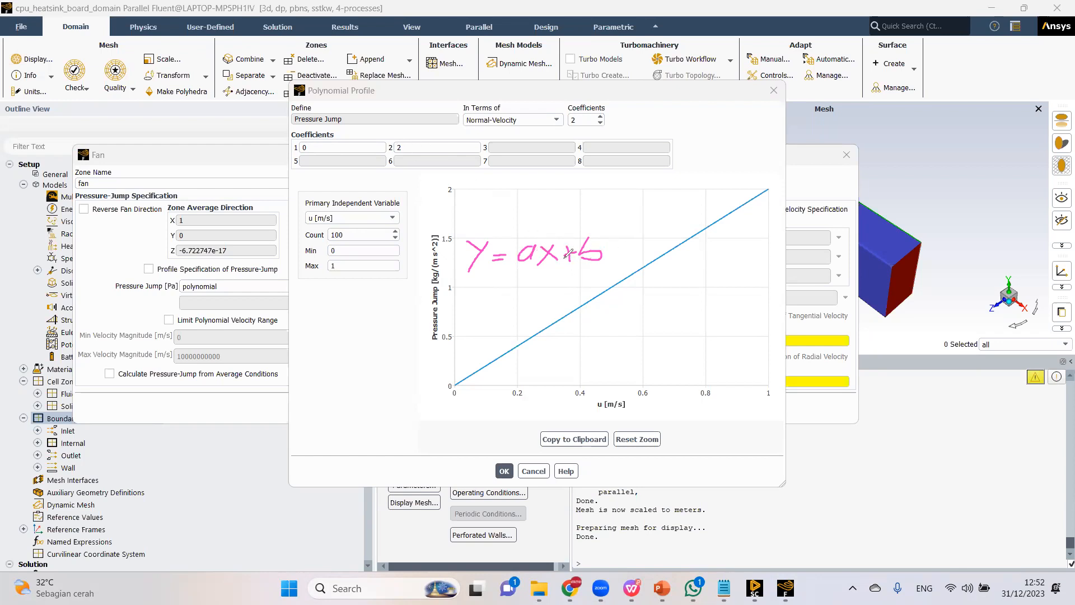
Handwrite the labels x^0, x^1 and x^2 over the first three coefficient fields.
drag(320, 144, 339, 159)
mouse_move(332, 143)
mouse_down()
mouse_move(323, 159)
mouse_move(335, 134)
mouse_up()
mouse_move(408, 143)
mouse_down()
mouse_move(426, 151)
mouse_move(407, 152)
mouse_up()
drag(427, 134, 427, 138)
drag(512, 143, 529, 152)
mouse_move(527, 142)
mouse_down()
mouse_move(512, 152)
mouse_move(537, 140)
mouse_up()
Raise the number of polynomial coefficients to 3 and set the third coefficient to 5.
click(600, 117)
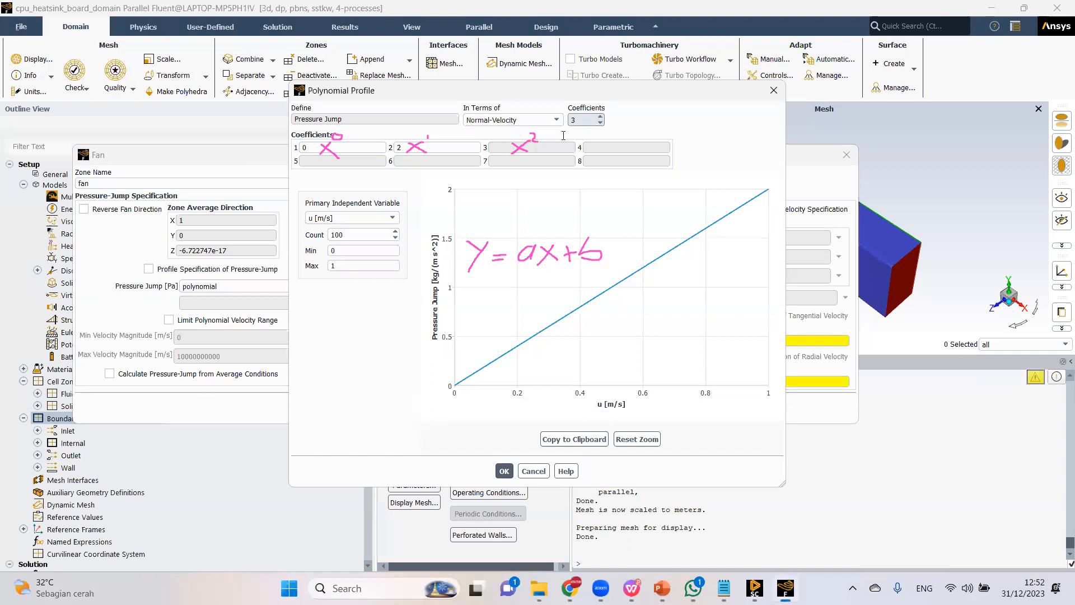
drag(500, 147, 468, 146)
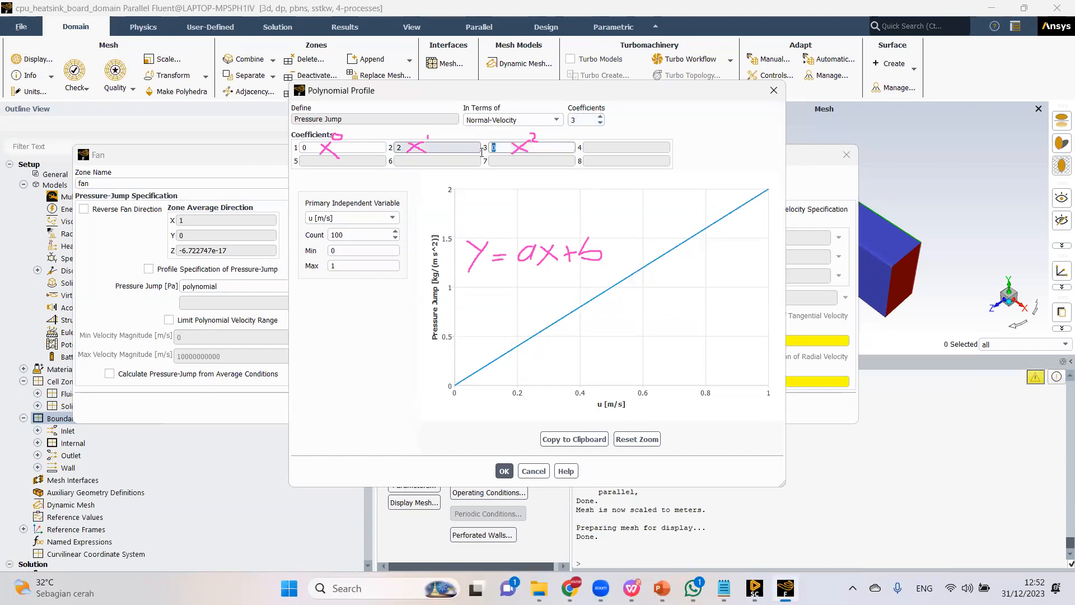
click(442, 150)
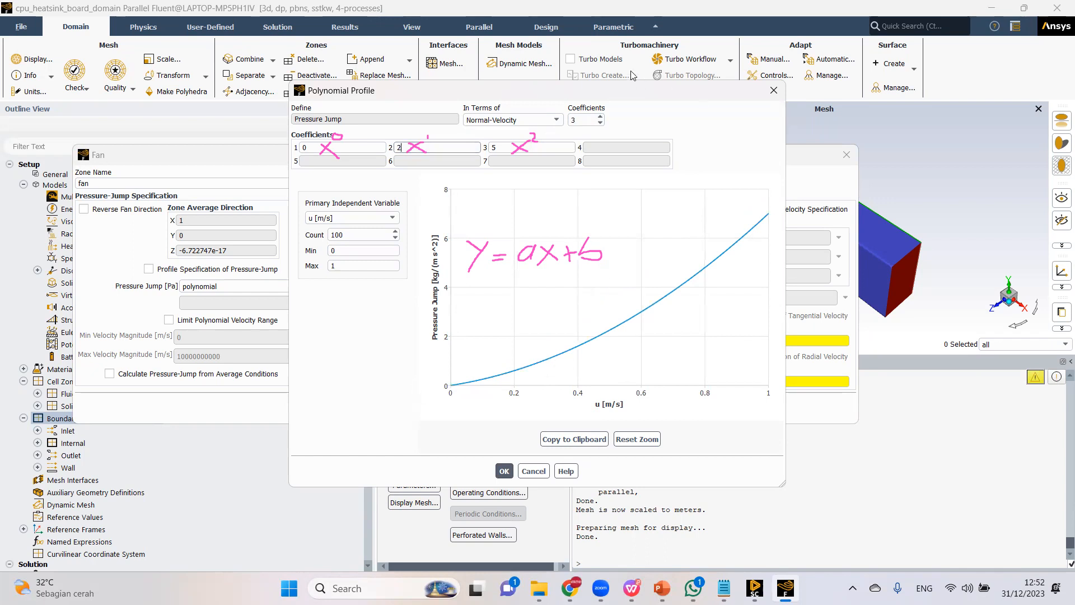
Extend the handwritten equation over the plot with the terms + cx^2 + dx^3.
drag(619, 244, 621, 252)
drag(610, 253, 661, 263)
mouse_move(661, 247)
mouse_down()
mouse_move(680, 259)
mouse_move(698, 245)
mouse_move(723, 253)
mouse_move(711, 268)
mouse_up()
drag(749, 238, 747, 268)
drag(735, 261, 744, 267)
mouse_move(762, 251)
mouse_down()
mouse_move(776, 267)
mouse_move(764, 267)
mouse_move(786, 245)
mouse_move(781, 257)
mouse_up()
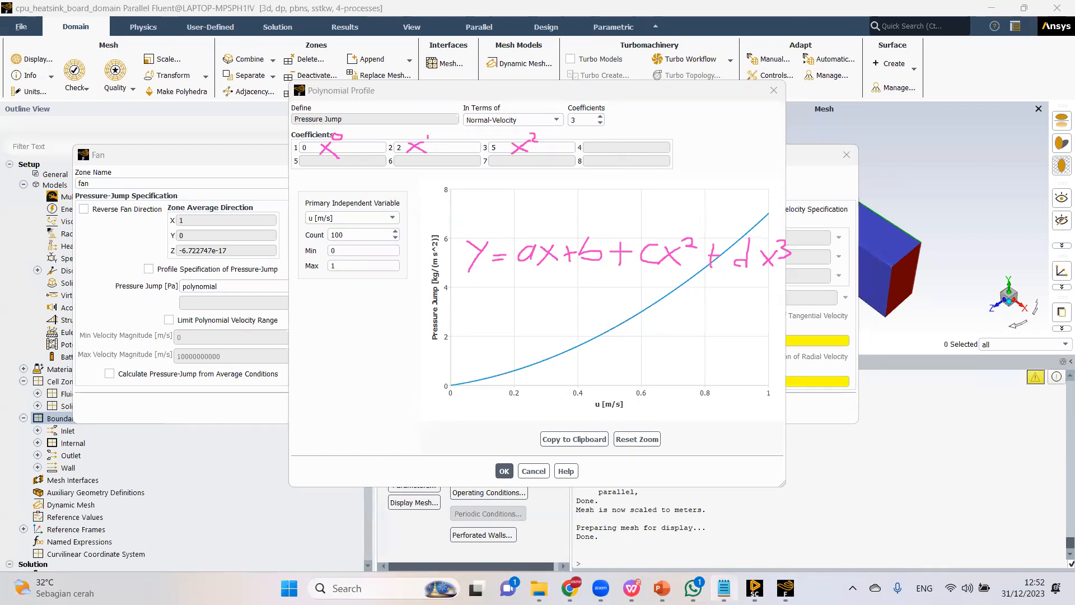
Launch Excel and create a blank workbook.
click(387, 588)
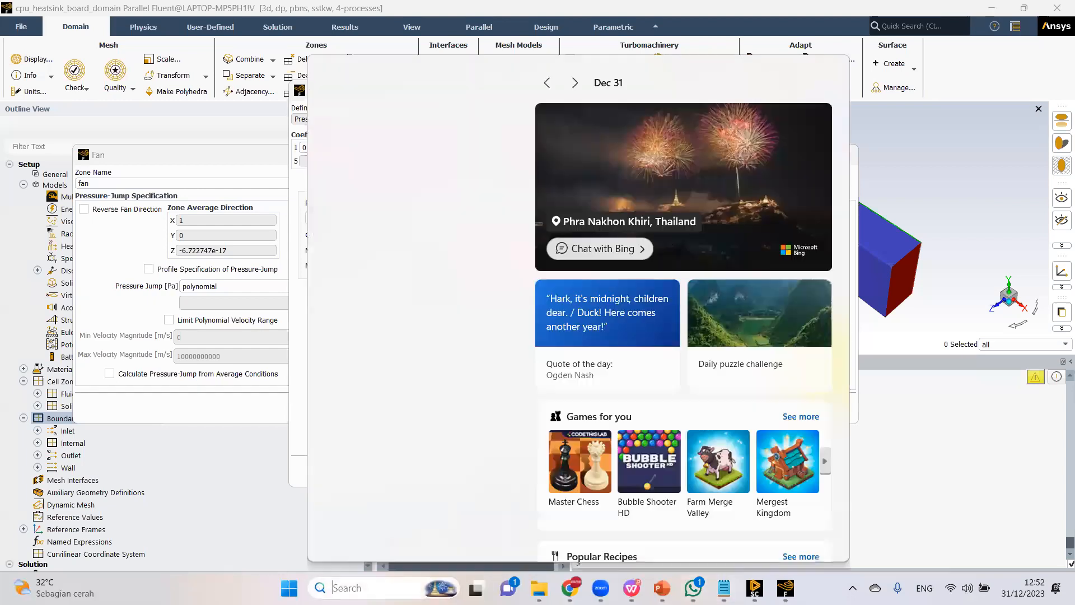
text(exce)
click(399, 153)
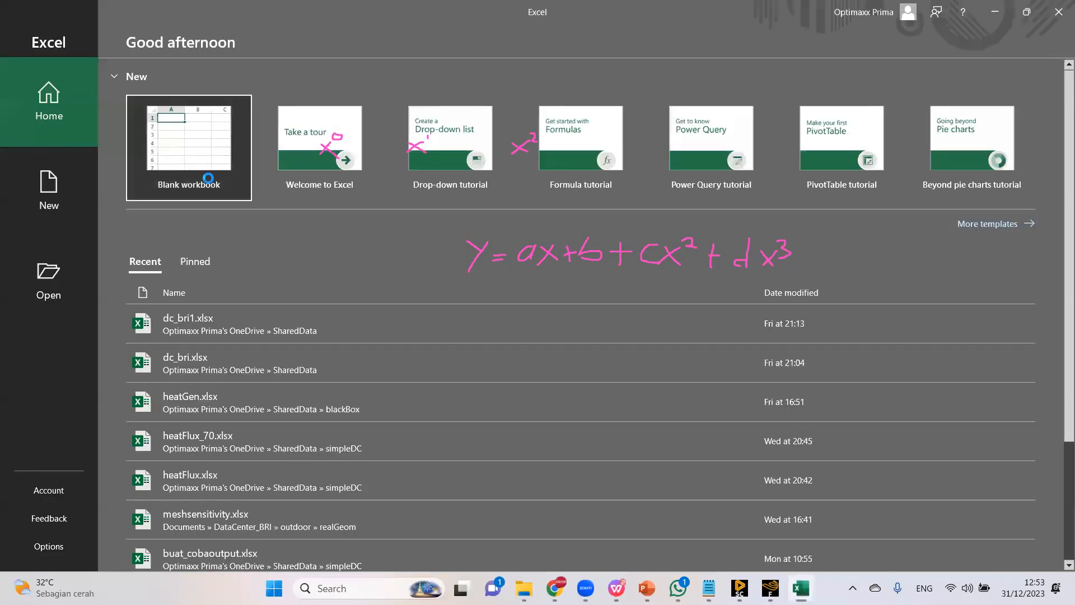
click(212, 175)
Enter the header "flow rate" in cell A4 and the values 1 to 5 in A5:A9.
click(38, 198)
text(flo)
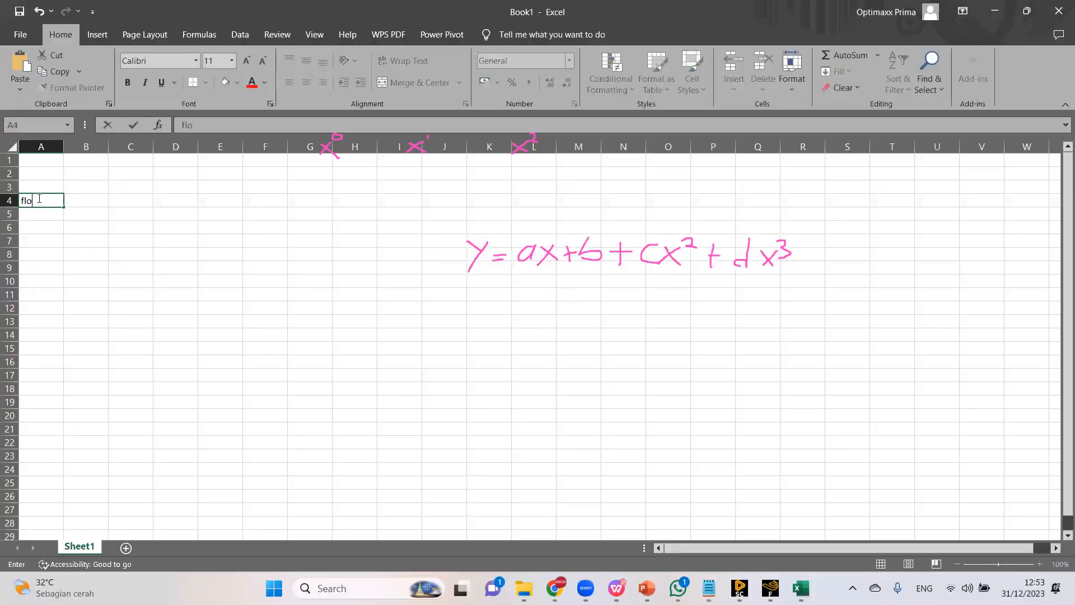
key(BackSpace)
key(BackSpace)
key(BackSpace)
text(flow rate)
key(Tab)
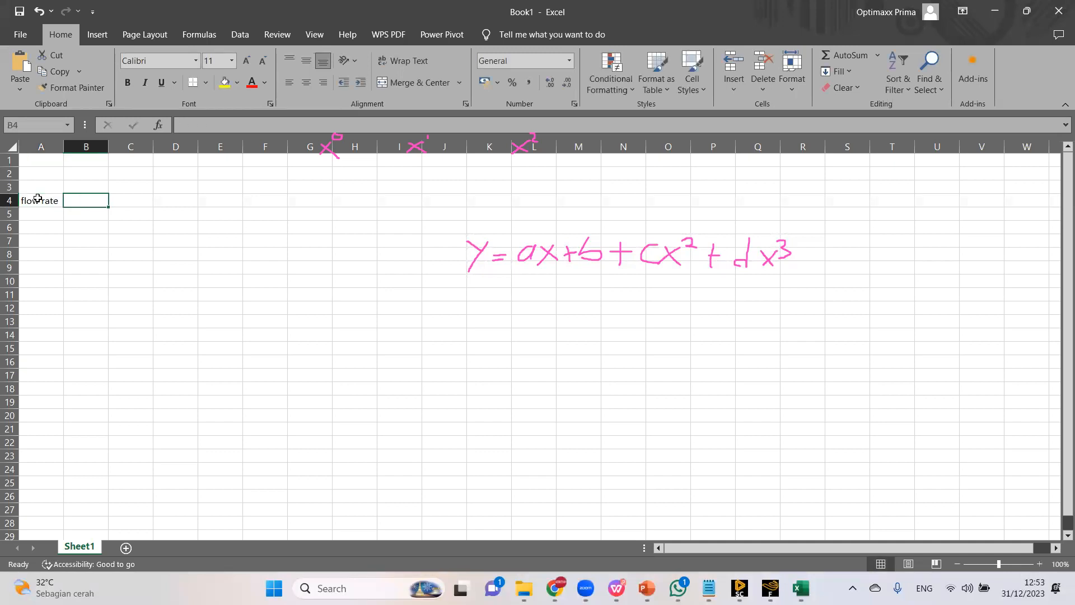
key(Down)
key(Left)
text(1 2 3 4 5)
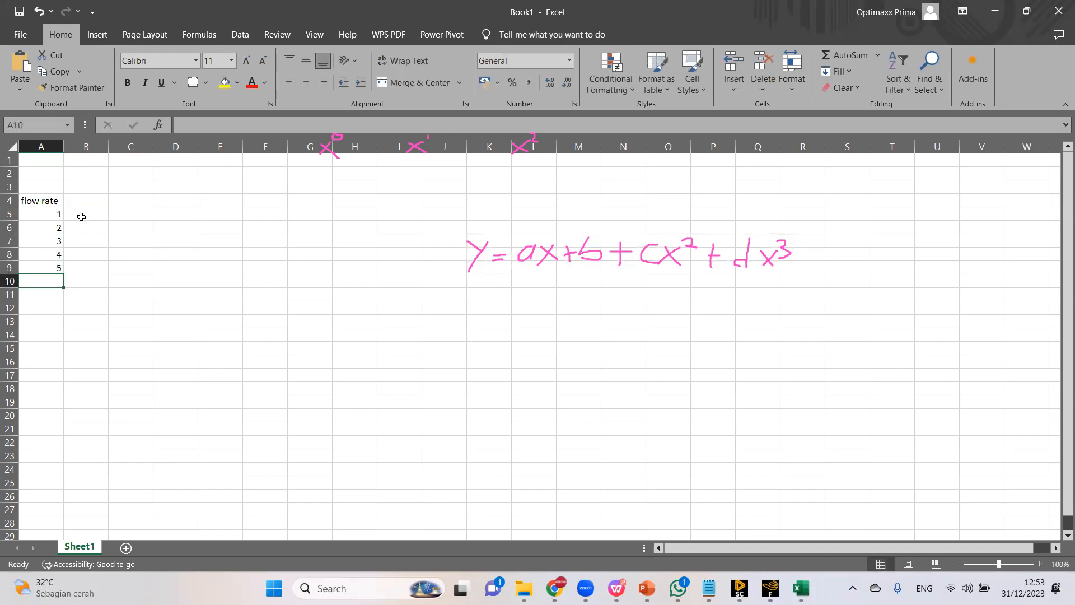
Enter the values 6 to 10 in B5:B9 and the header "static p" in B4.
click(82, 216)
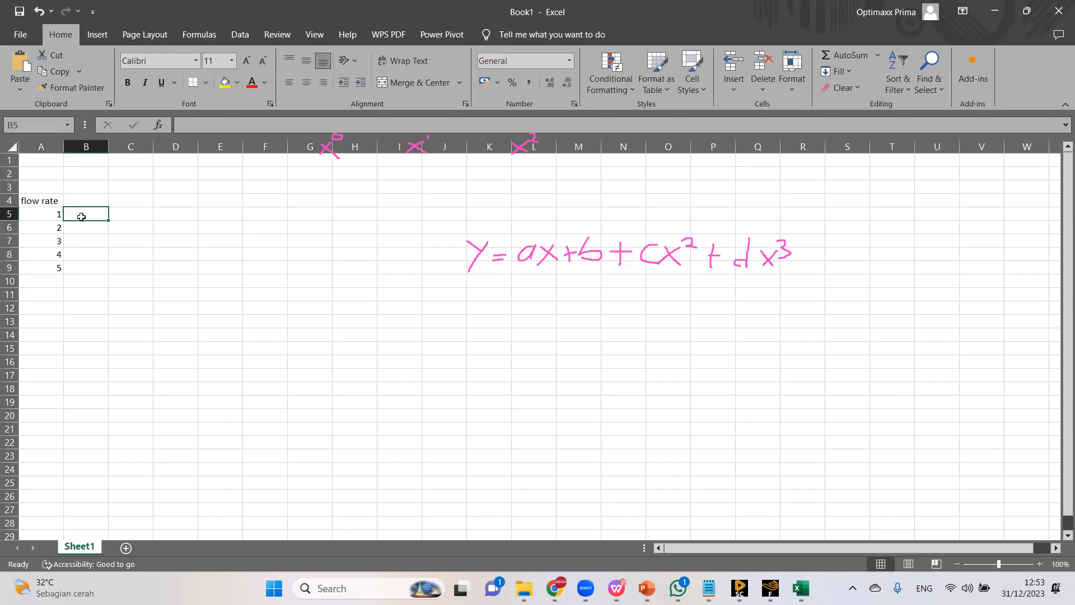
text(6 7 8 )
text(9)
key(Return)
text(10)
key(Return)
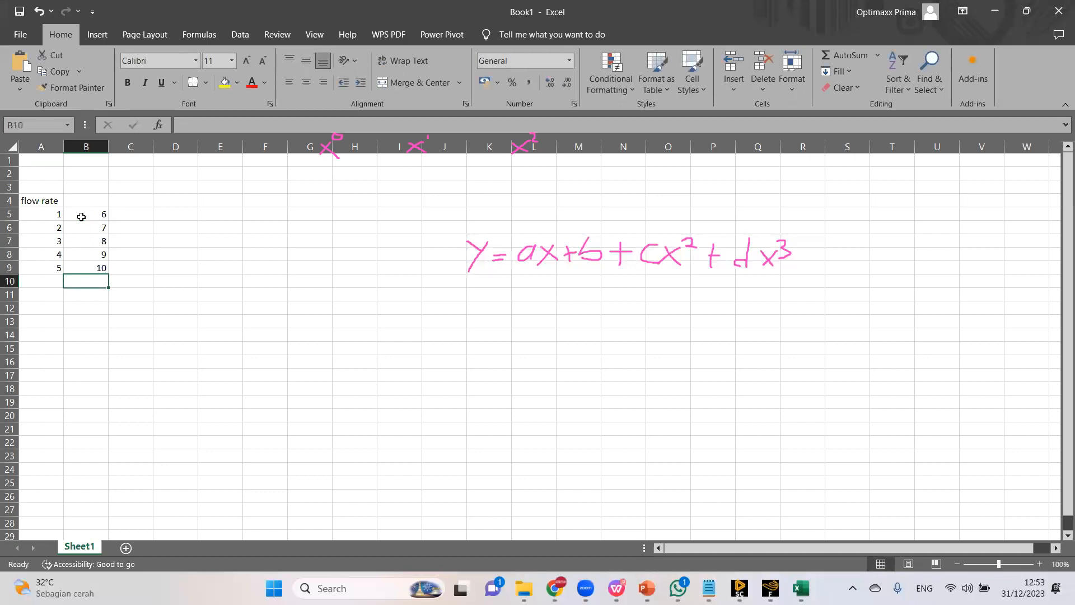
click(100, 196)
text(stat)
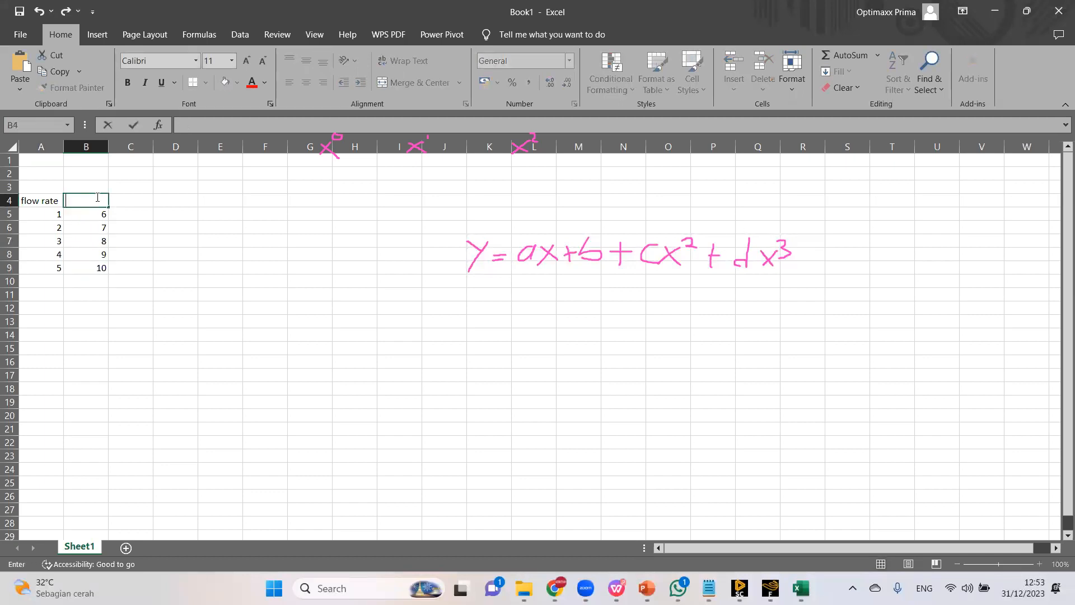
text(ic p)
key(Tab)
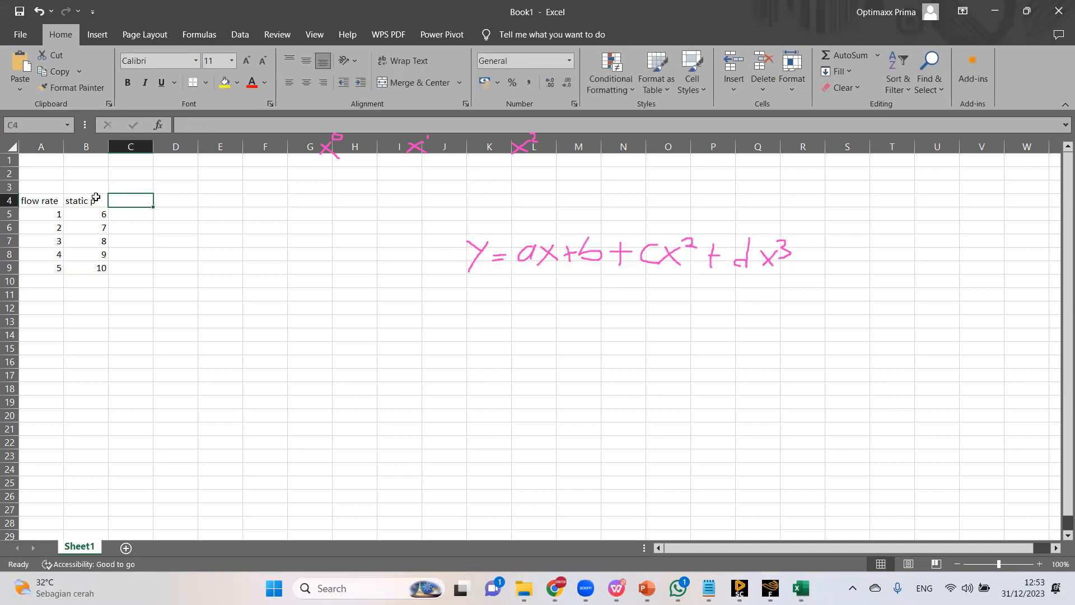
Move the static p column to column C and enter the header "velocity" in B4.
click(40, 147)
drag(99, 201, 125, 252)
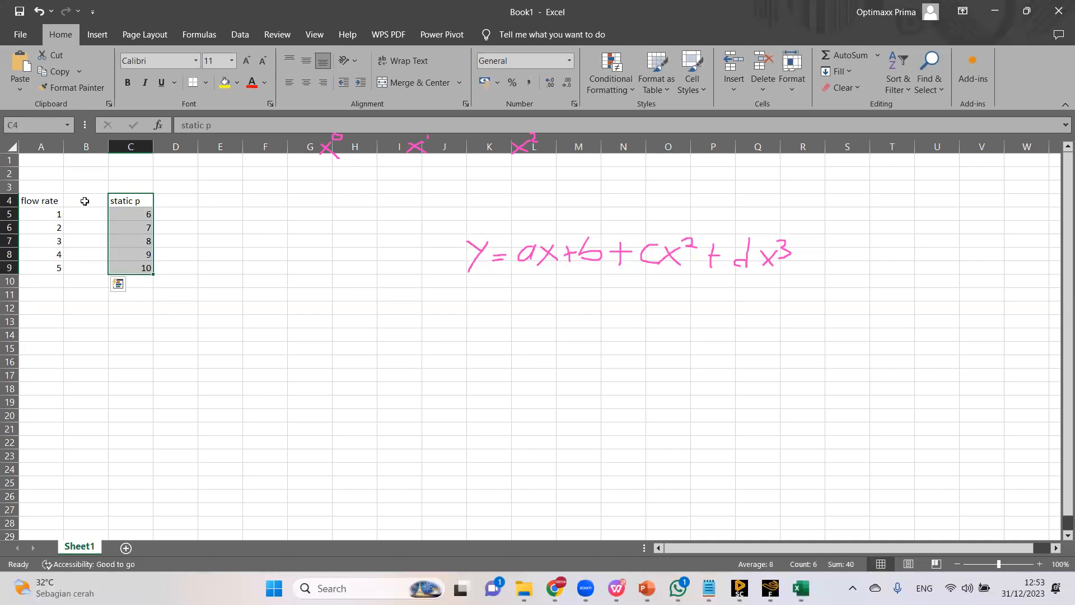
click(85, 201)
text(velocity)
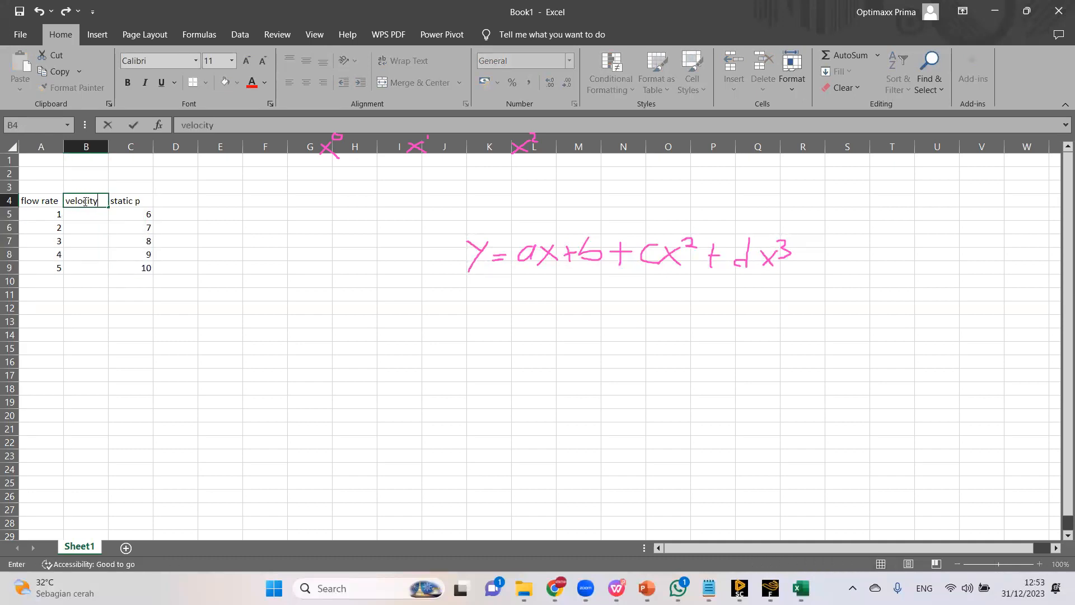
key(Return)
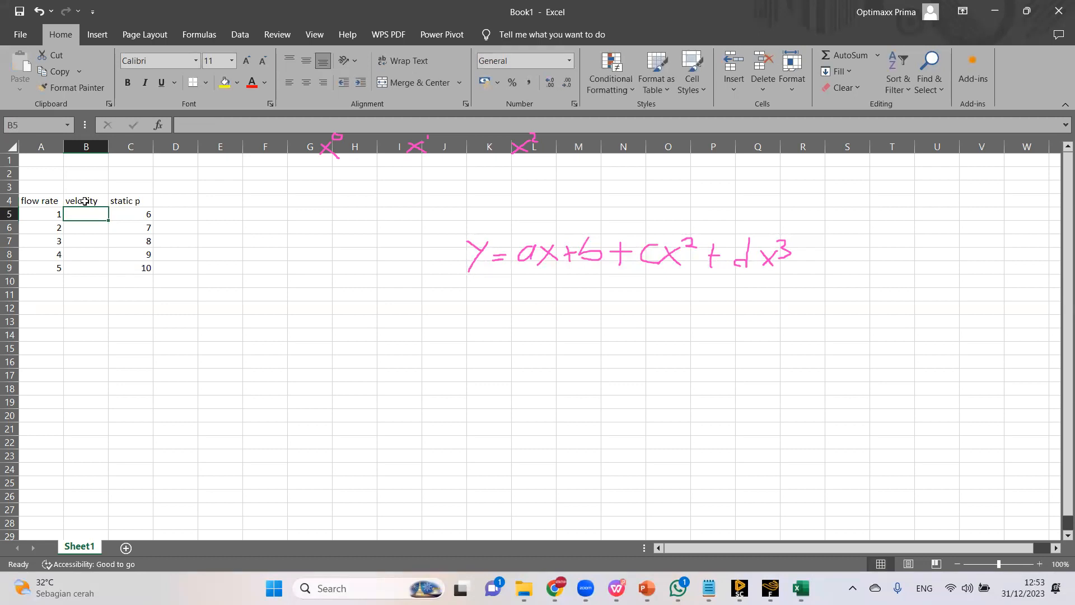
Fill the velocity column B5:B9 with 0.1, 0.2, 0.3, 0.4 and 0.5.
text(0.1)
key(Return)
text(0.2)
key(Return)
text(0.3)
key(Return)
text(0.4)
key(Return)
text(0.5)
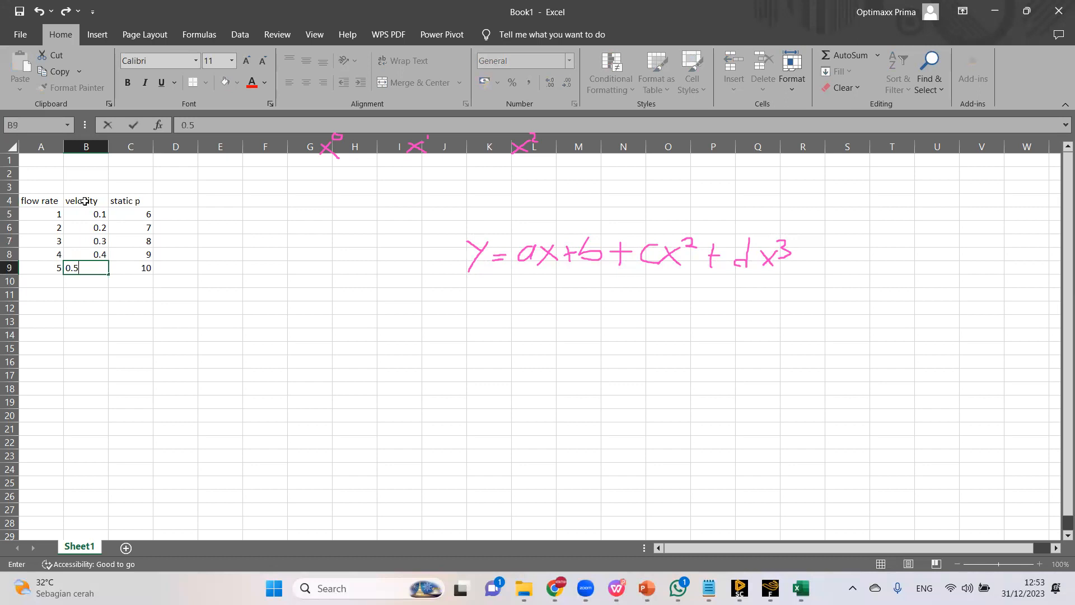
key(Return)
Insert a scatter chart with straight lines from the velocity and static p values in B5:C9 and move it near the table.
drag(96, 214, 142, 268)
click(97, 35)
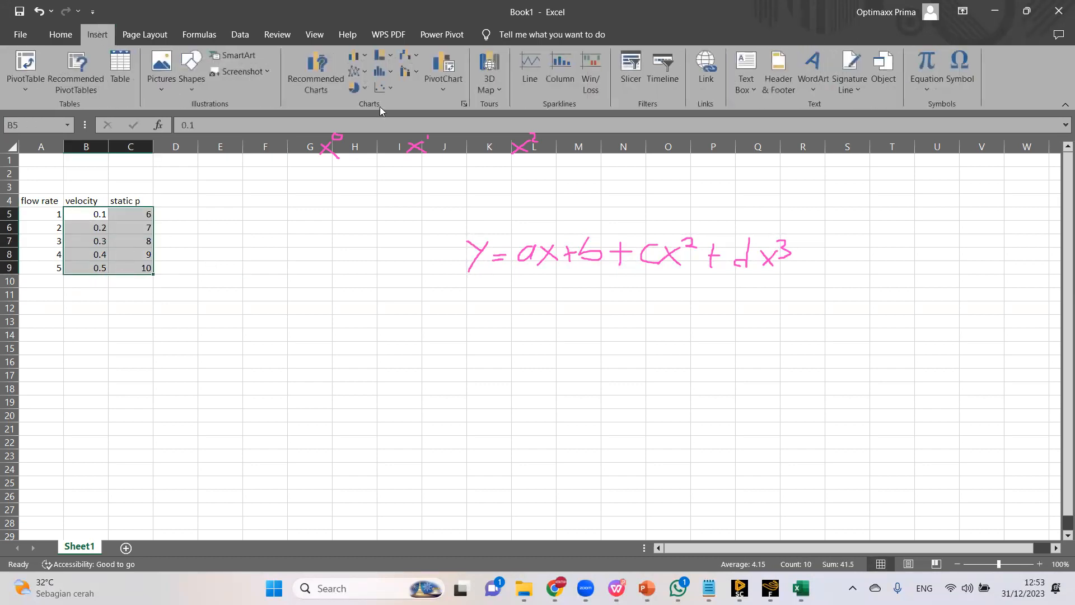
click(390, 88)
click(473, 134)
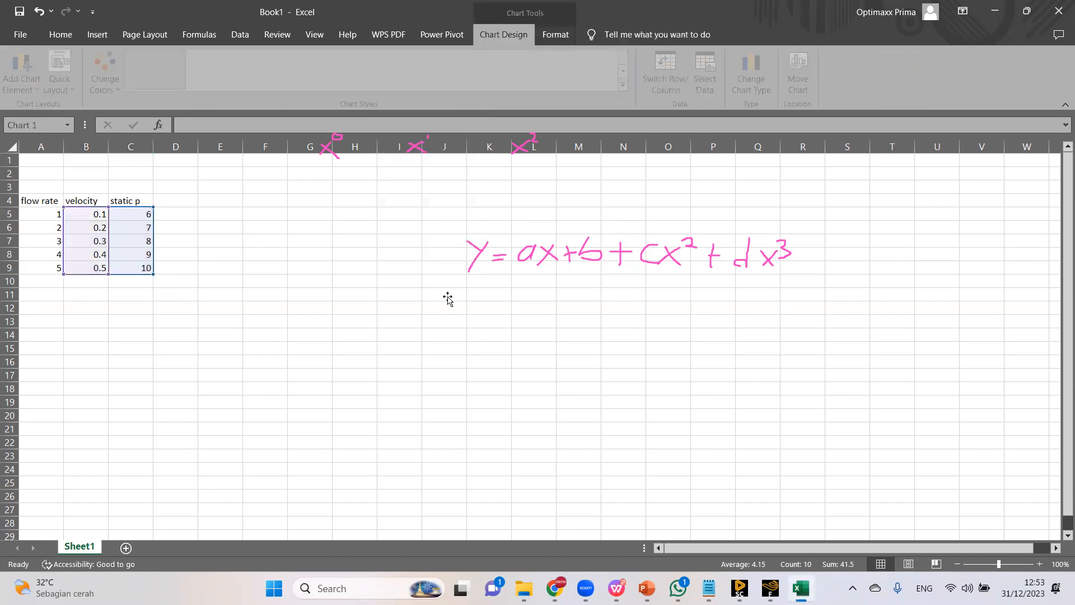
drag(418, 257, 309, 237)
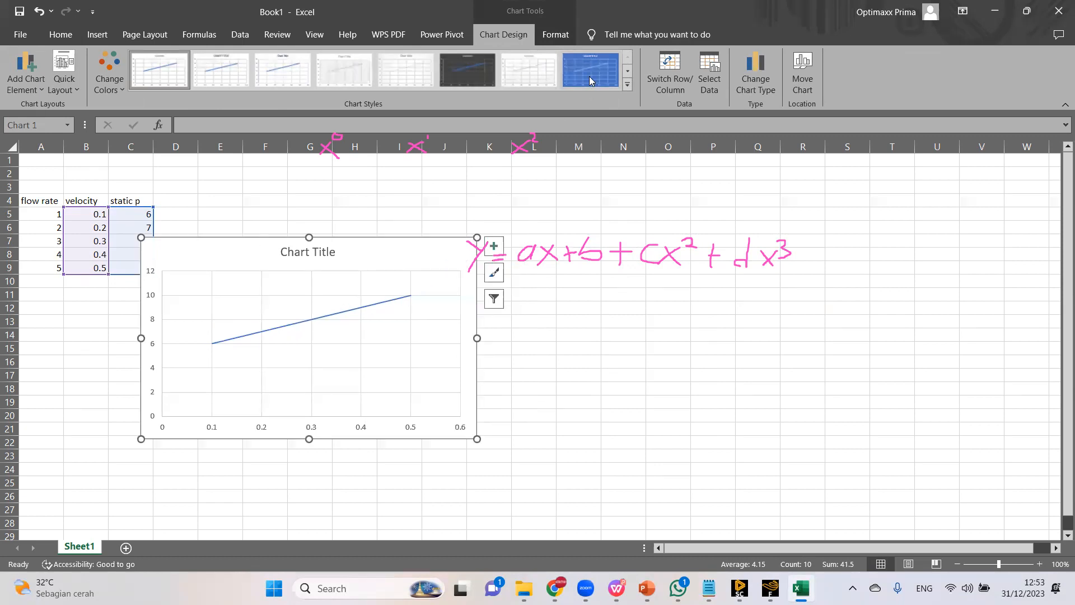
Erase the handwritten equation and coefficient labels from the screen.
click(155, 267)
mouse_move(466, 259)
mouse_down()
mouse_move(381, 155)
mouse_move(487, 144)
mouse_move(604, 252)
mouse_move(790, 252)
mouse_up()
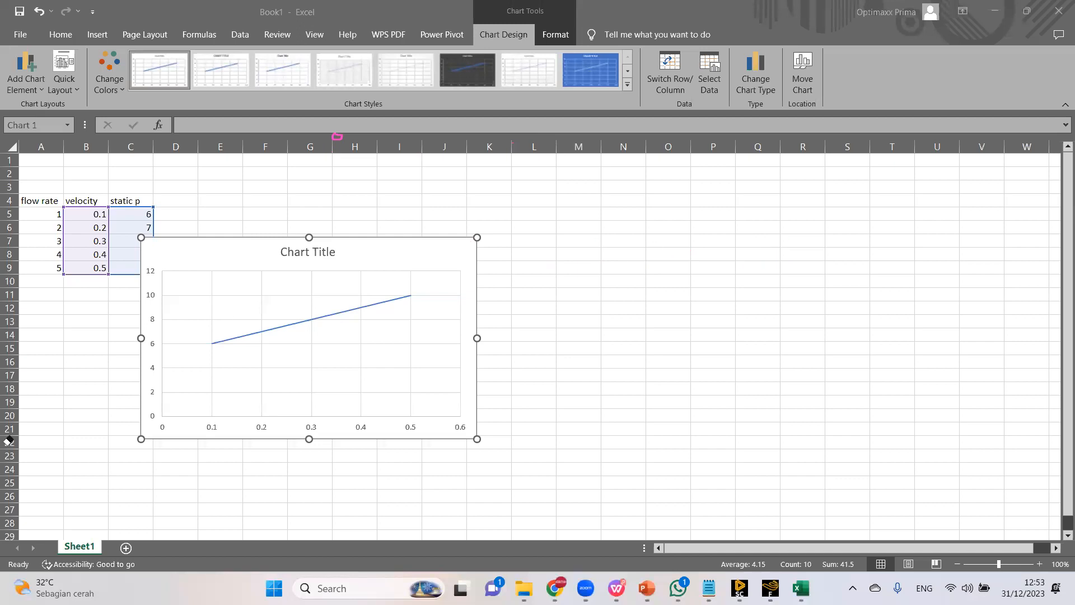
Add a linear trendline to the chart and display its equation on the chart.
click(494, 245)
click(552, 359)
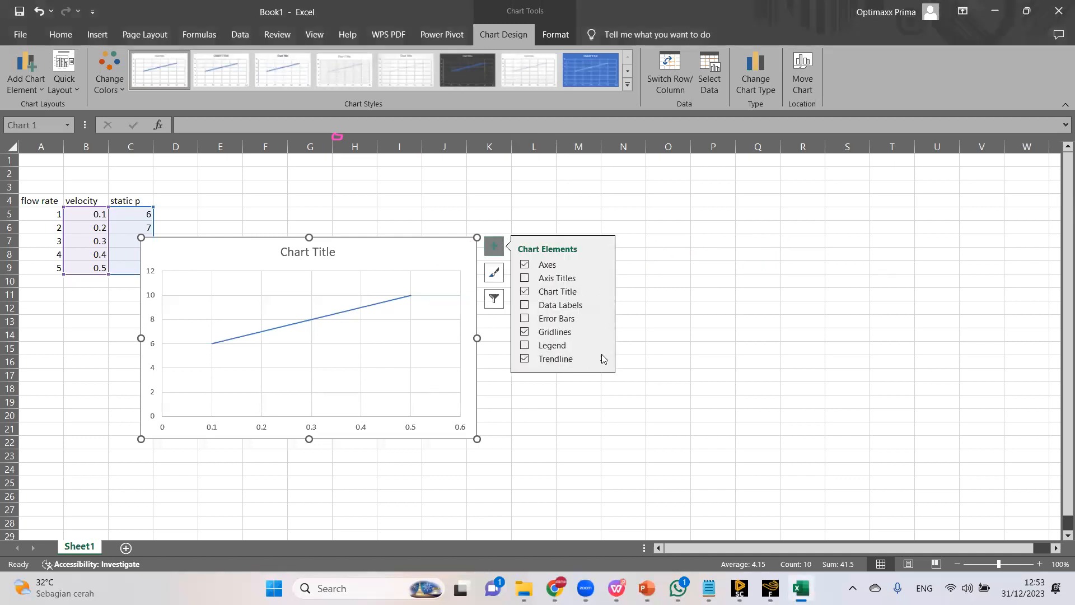
mouse_move(602, 358)
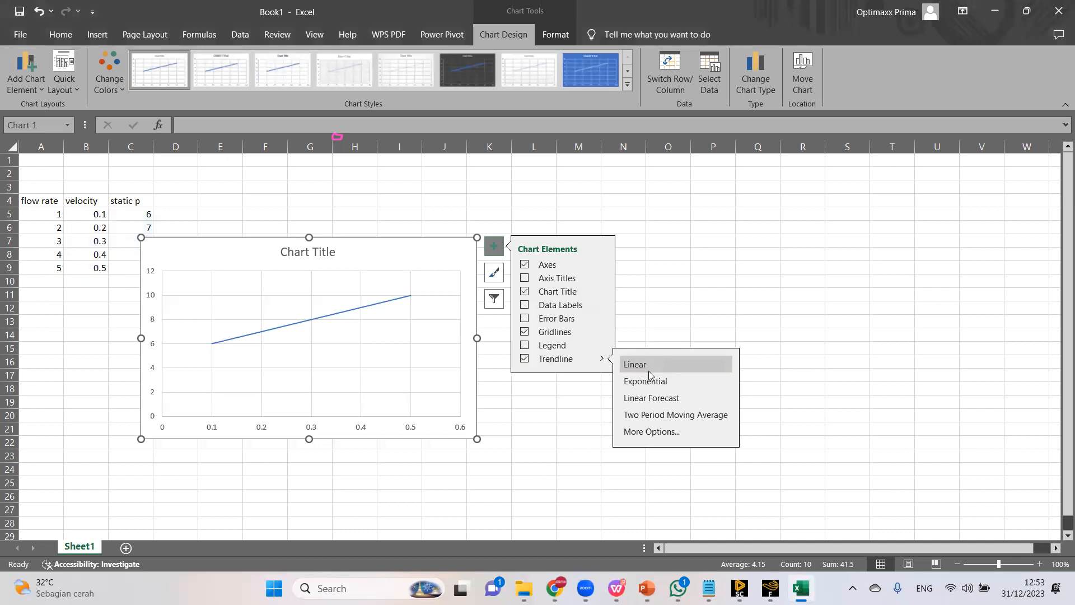
click(651, 432)
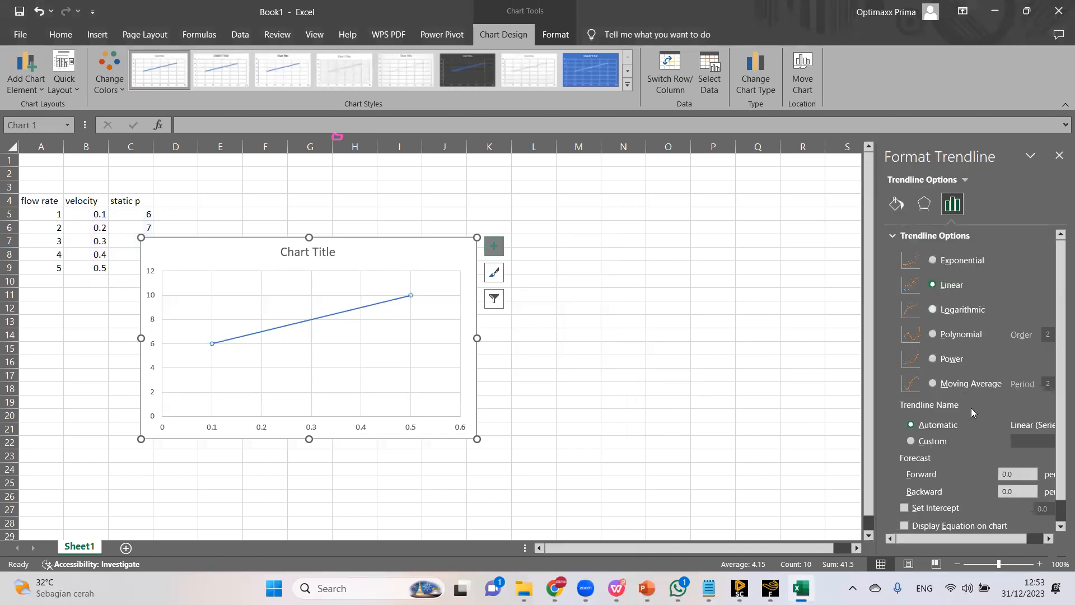
scroll(967, 469, down, 1)
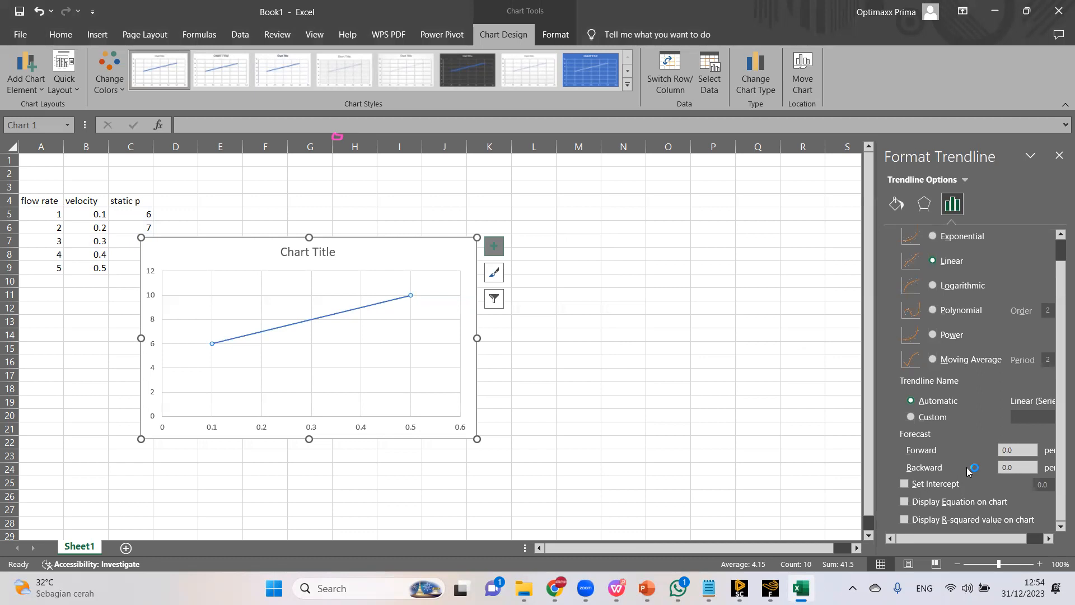
click(931, 504)
Switch to Ansys Fluent and define the pressure jump polynomial with two coefficients, 5 and 10, then accept the profile.
click(770, 588)
double_click(313, 147)
text(5)
click(600, 123)
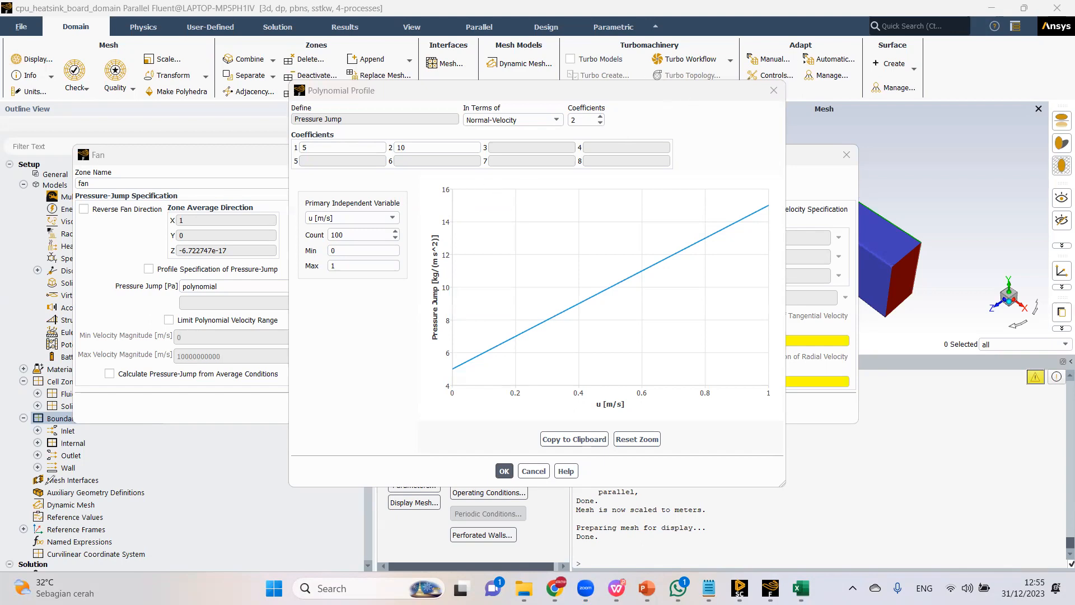
key(Return)
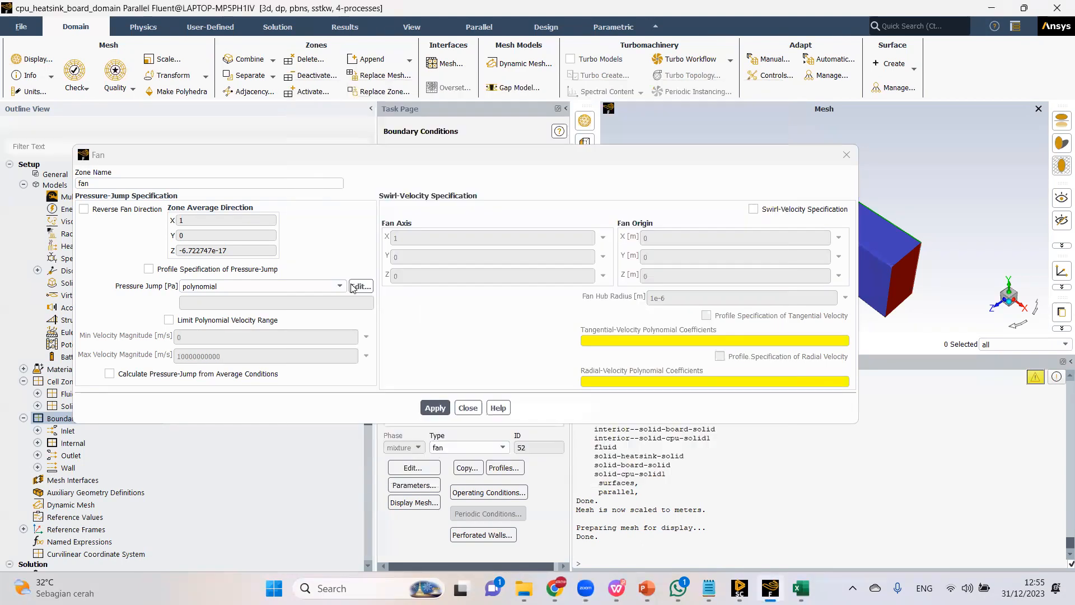
Set the fan's pressure jump to a constant value of 10 Pa.
click(270, 286)
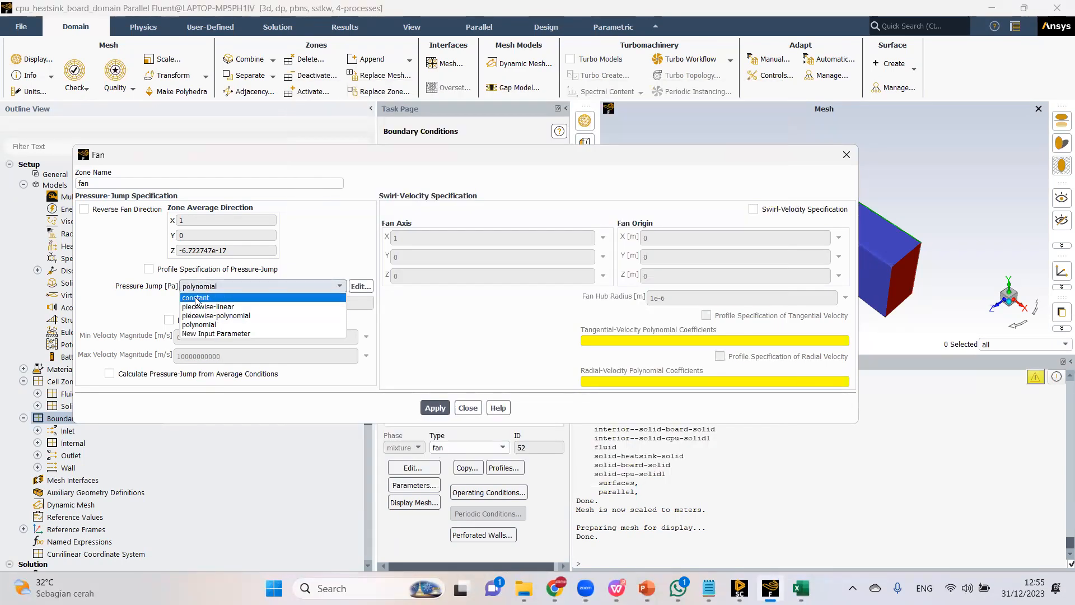
click(197, 297)
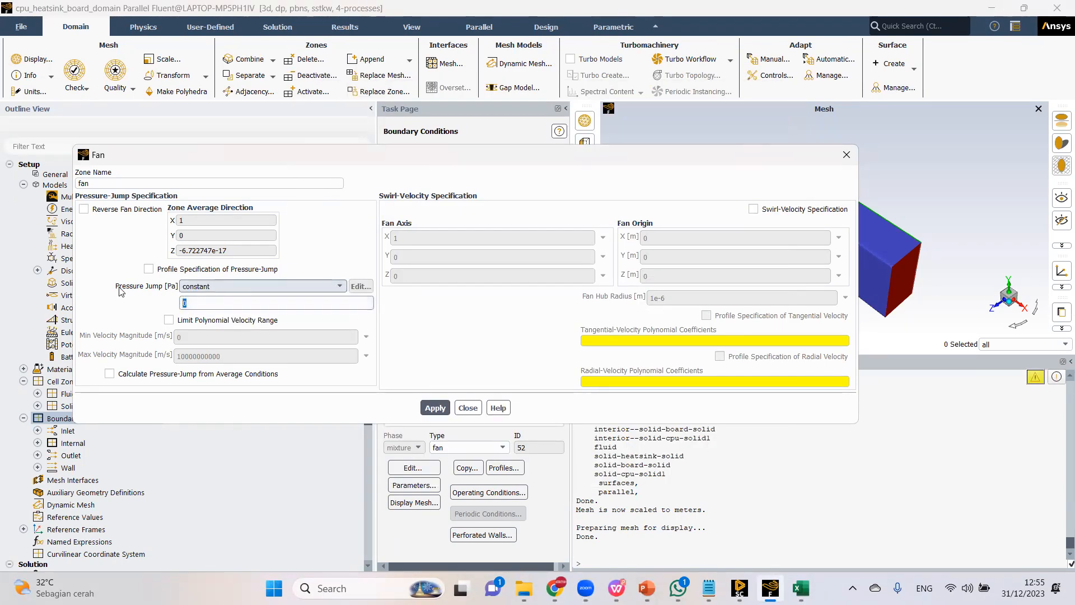
double_click(185, 302)
double_click(181, 304)
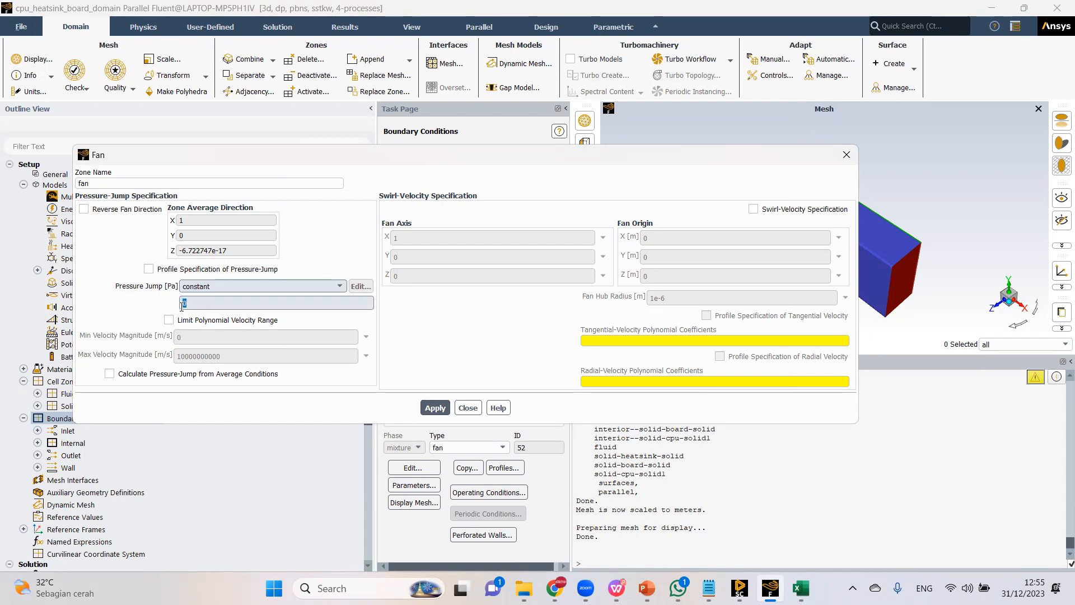
drag(196, 305, 171, 310)
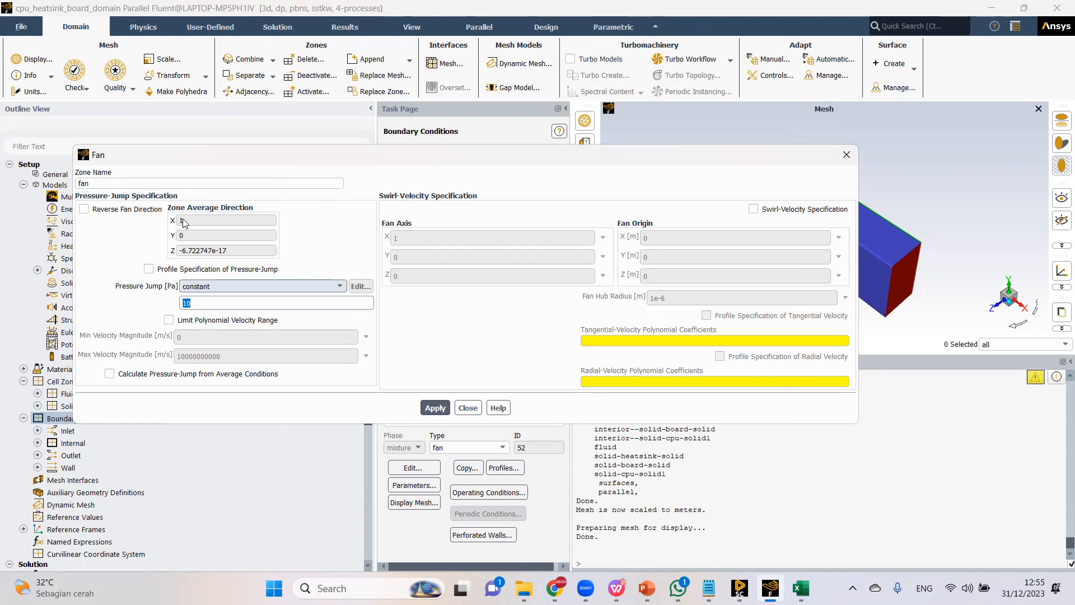
Check the fan's orientation against the axes in SpaceClaim, and apply the fan boundary settings back in Fluent.
click(739, 588)
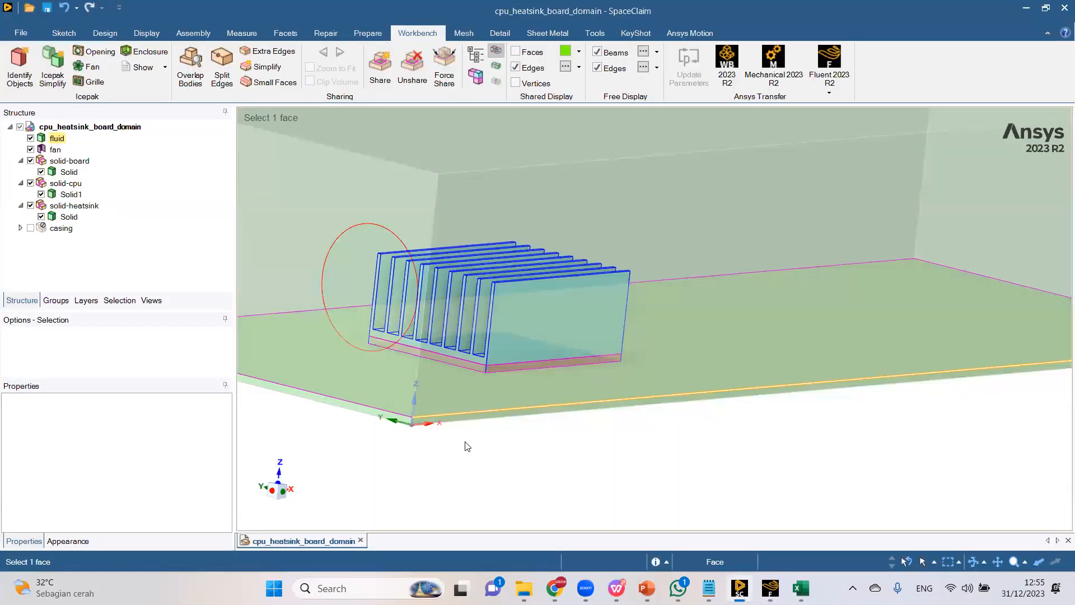
middle_drag(470, 433, 476, 413)
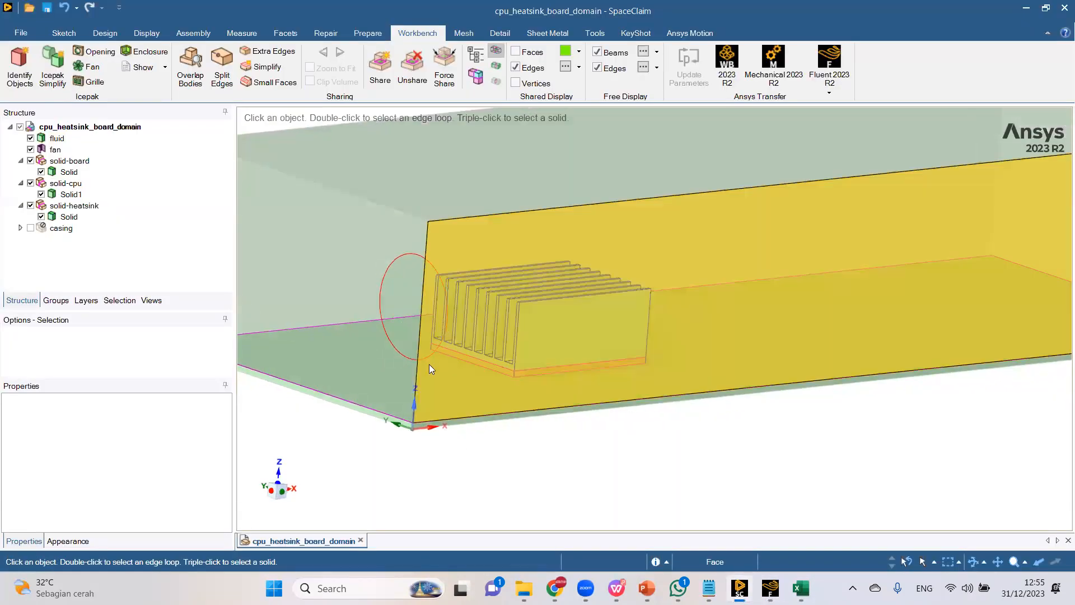
click(770, 588)
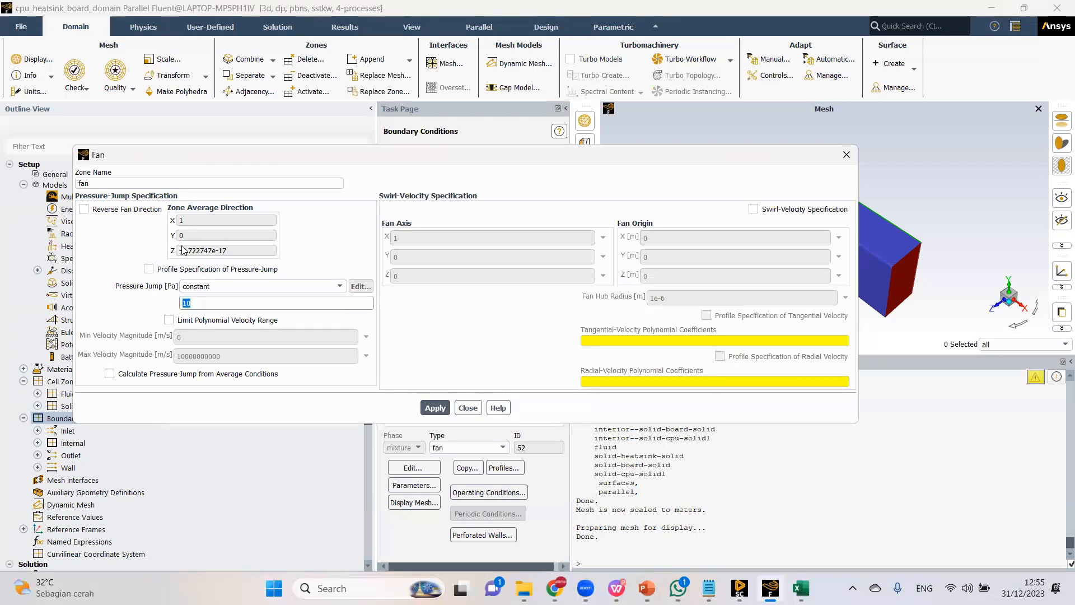
click(436, 408)
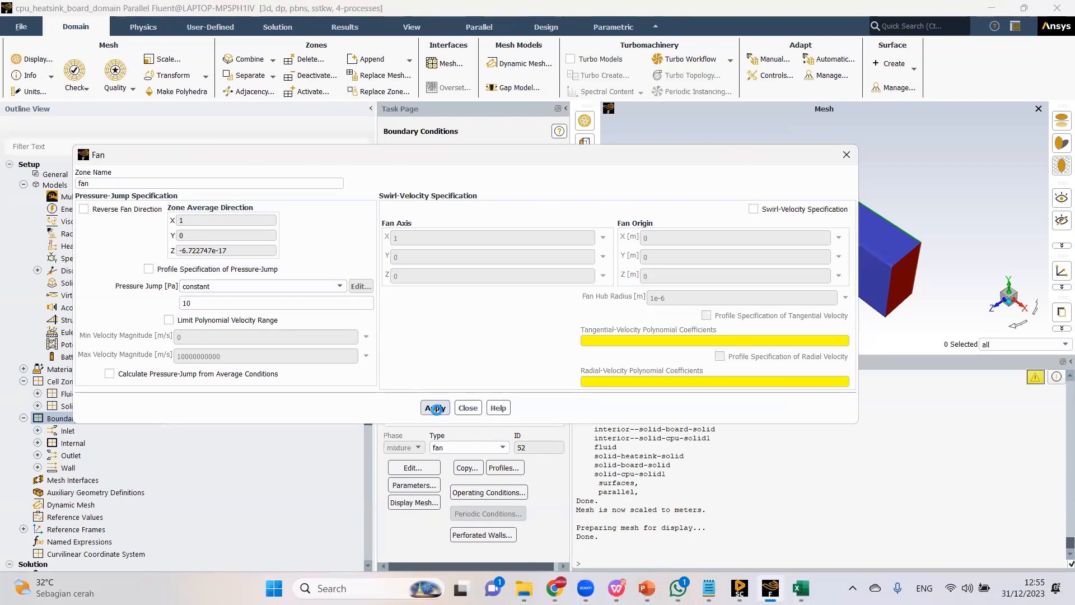
click(468, 408)
Give convection-wall a convection thermal condition with its heat transfer coefficient, and apply it.
click(454, 275)
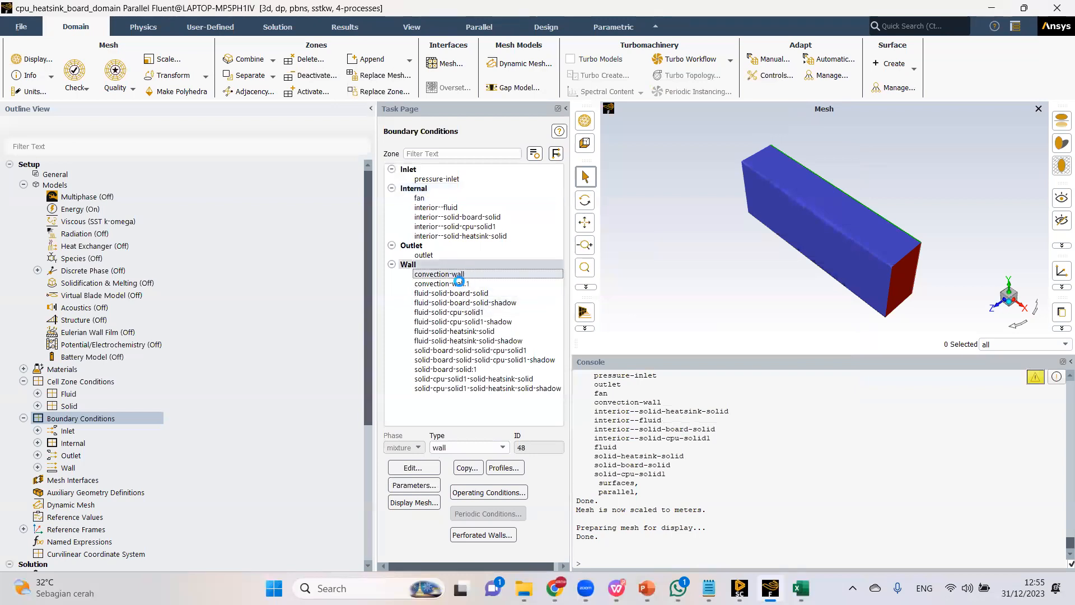
click(400, 468)
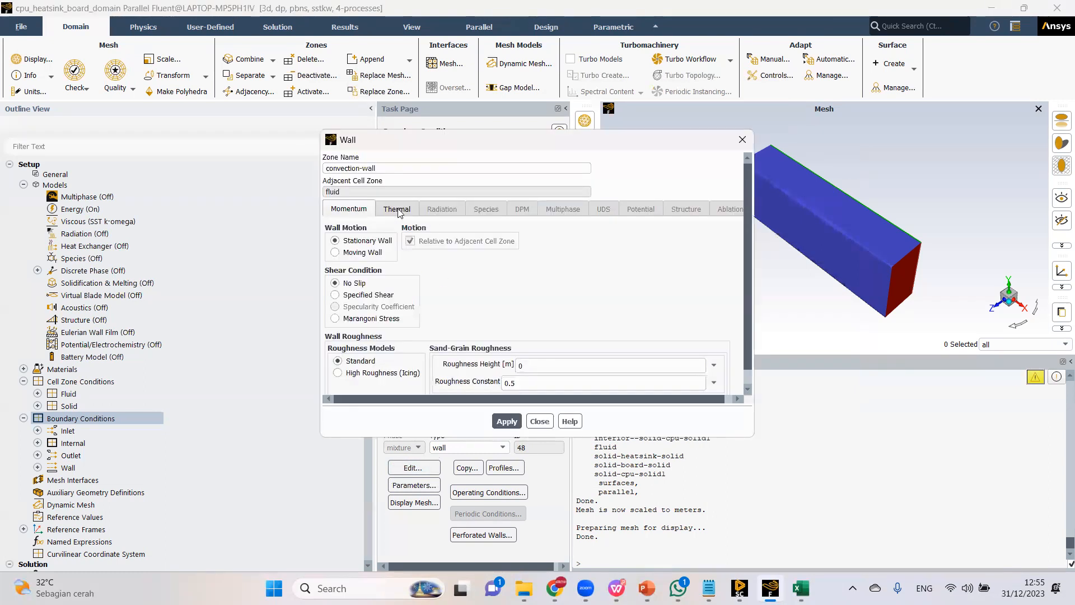
click(397, 209)
click(345, 253)
click(353, 265)
click(592, 242)
double_click(597, 239)
click(515, 430)
Give convection-wall.1 a convection thermal condition with a heat transfer coefficient of 5 W/(m² K), and apply it.
click(433, 284)
click(427, 462)
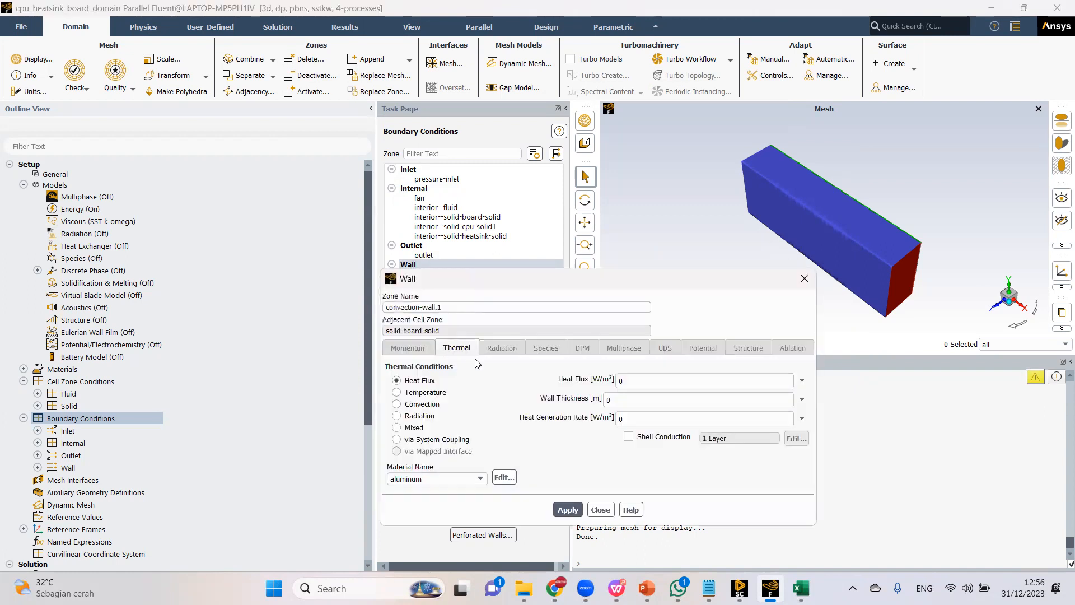
click(422, 403)
text(5)
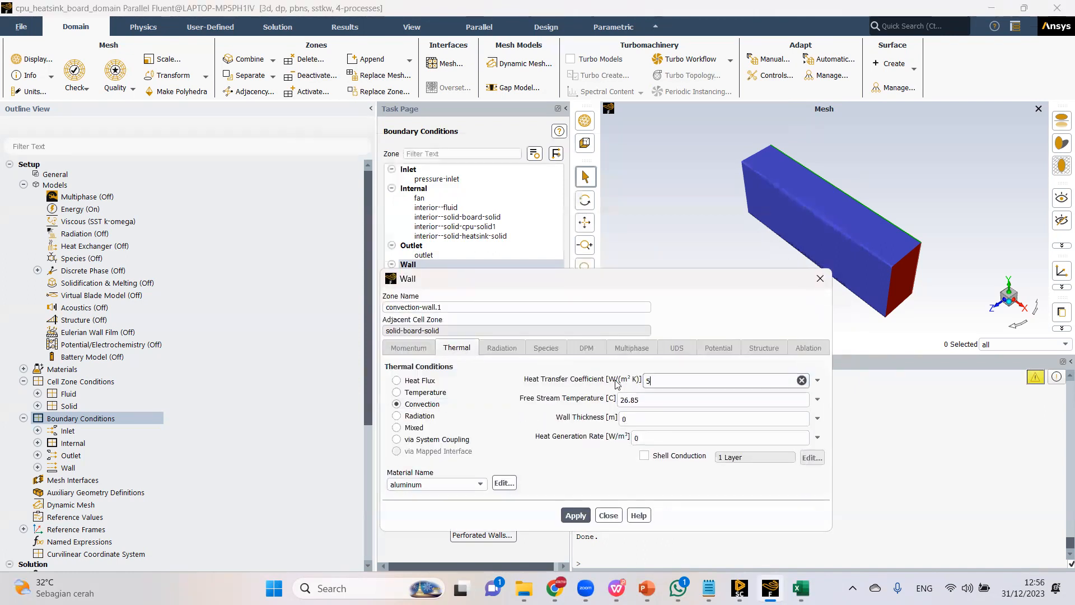
click(575, 515)
click(608, 515)
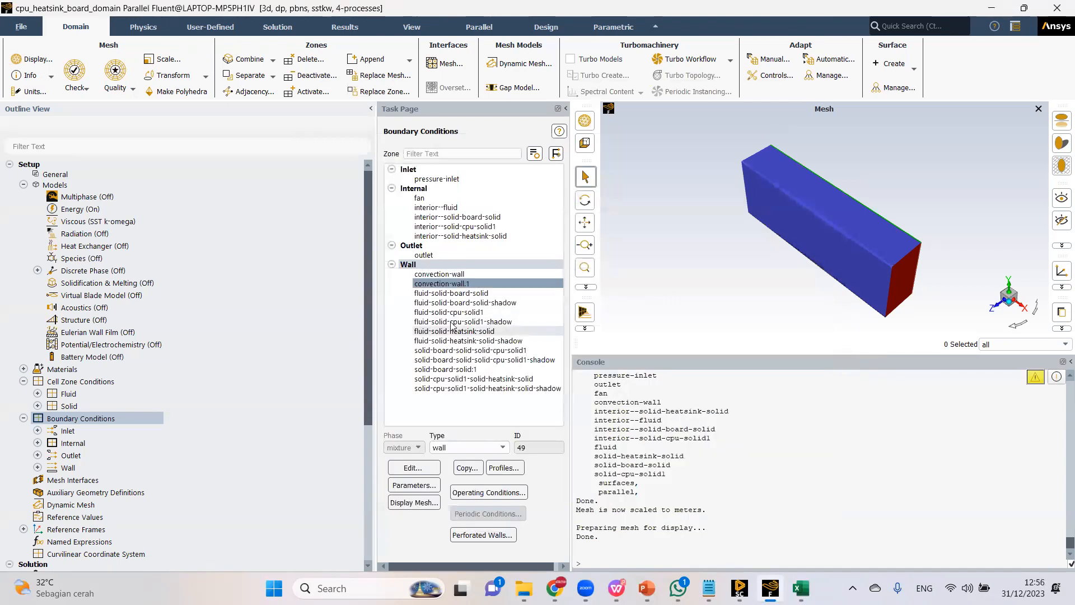
Create a volume-average report definition named temp-cpu for static temperature on the solid-cpu-solid1 cell zone.
scroll(168, 386, down, 5)
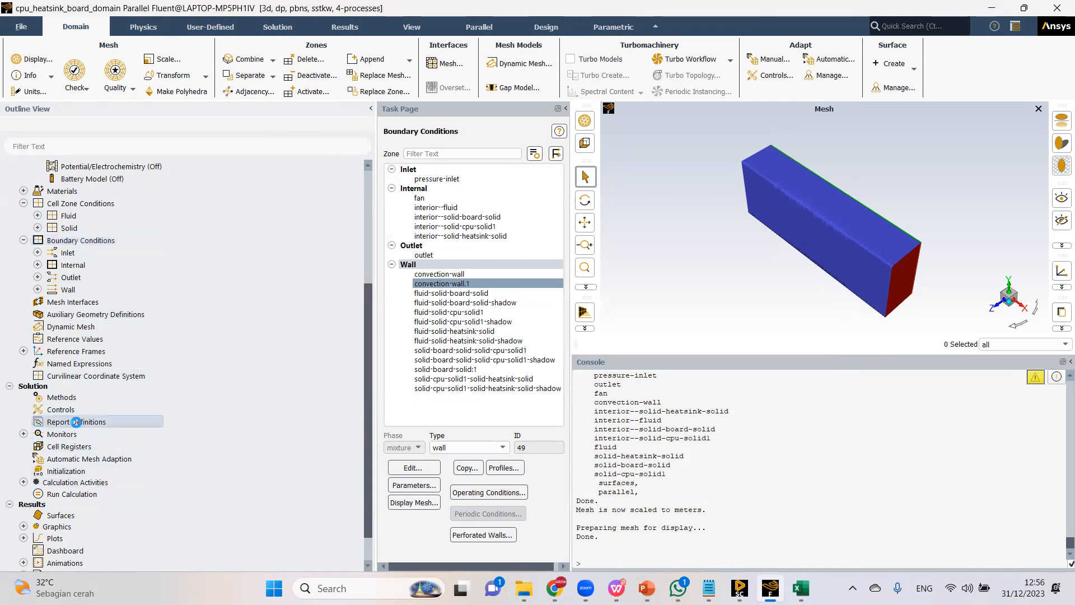
right_click(77, 427)
mouse_move(112, 492)
mouse_move(202, 505)
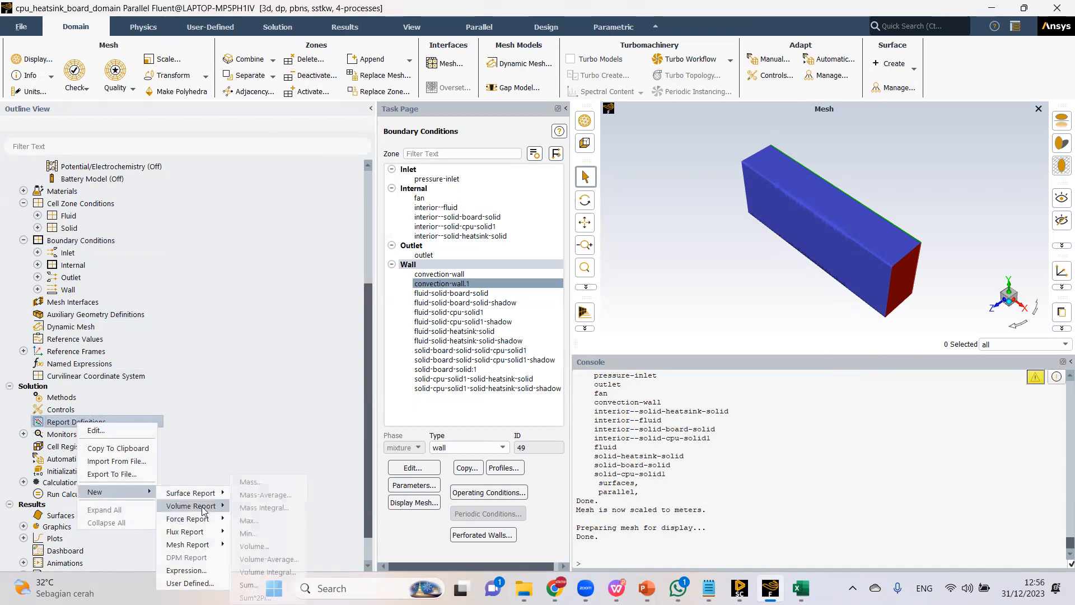
click(280, 555)
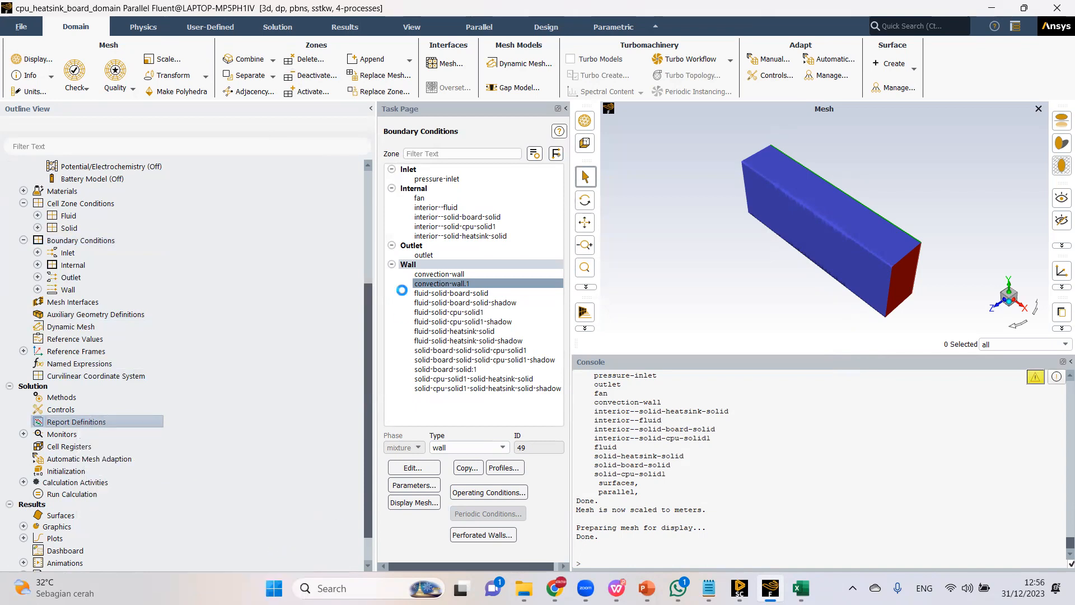
drag(369, 137, 324, 138)
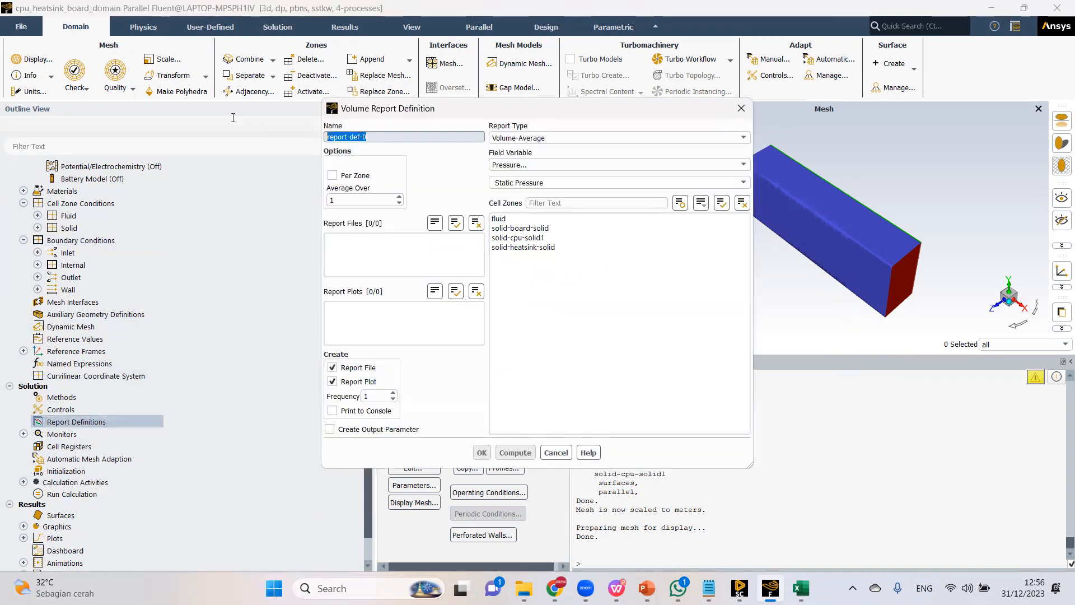
text(temp-cp)
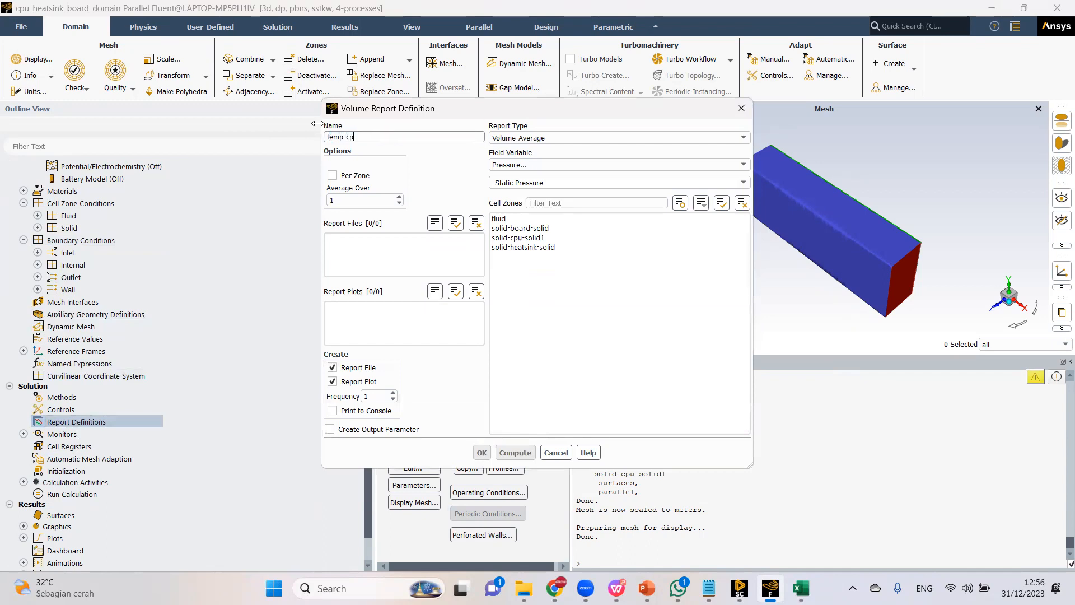
click(541, 164)
click(536, 202)
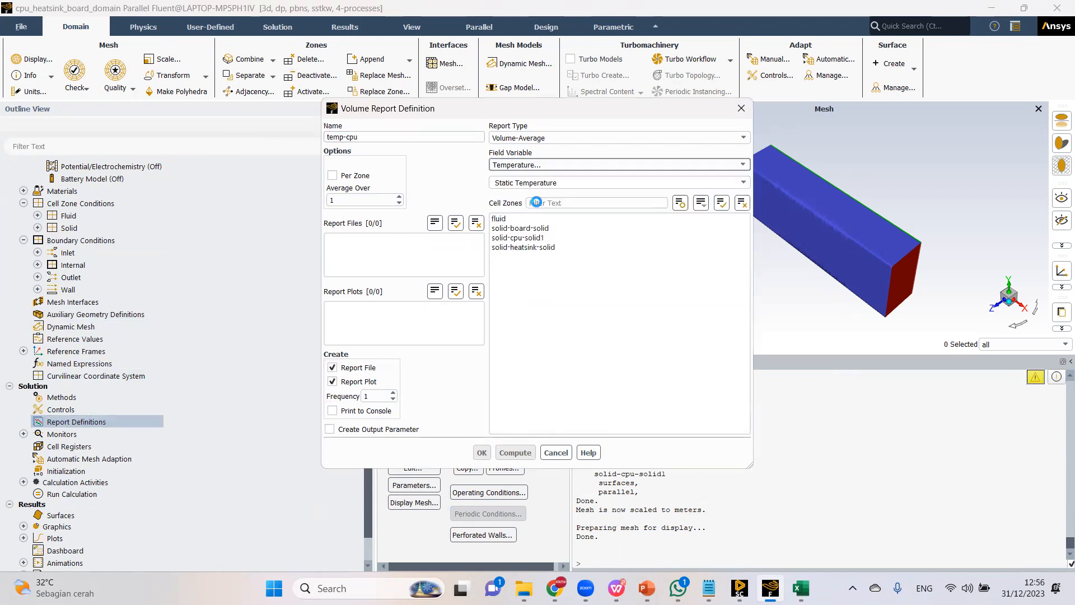
click(529, 238)
click(482, 452)
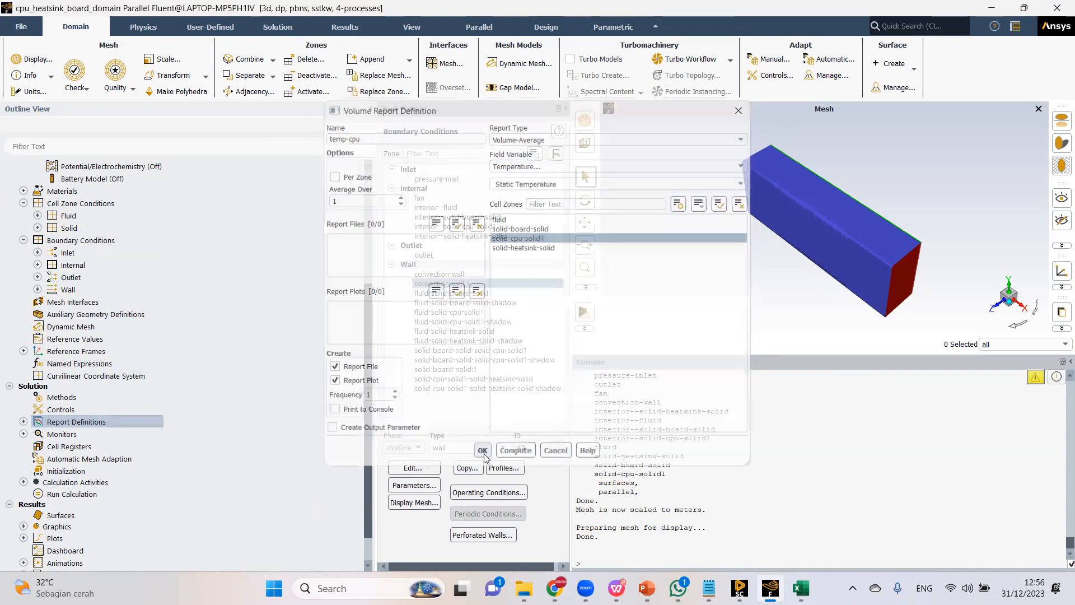
Create a volume-average report definition named temp-heatsink for static temperature on the solid-heatsink-solid cell zone.
right_click(75, 422)
mouse_move(112, 487)
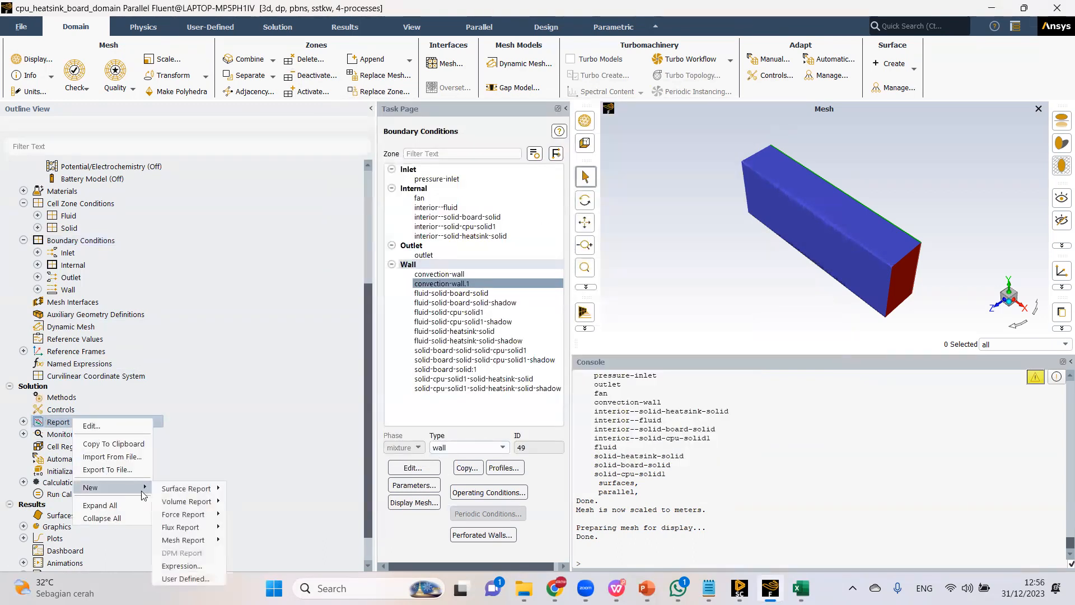
mouse_move(197, 506)
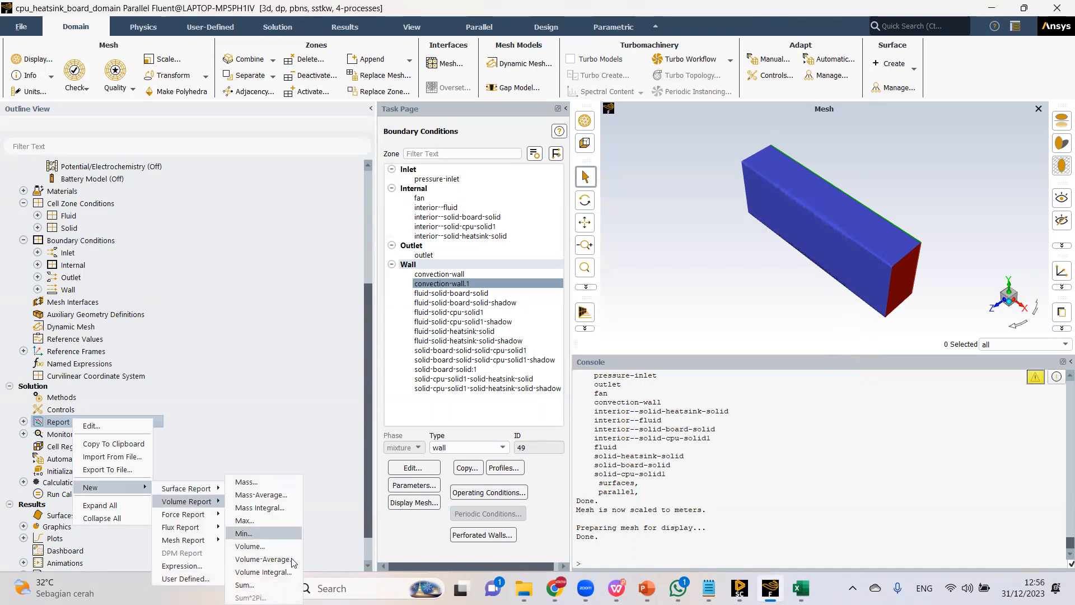
click(263, 559)
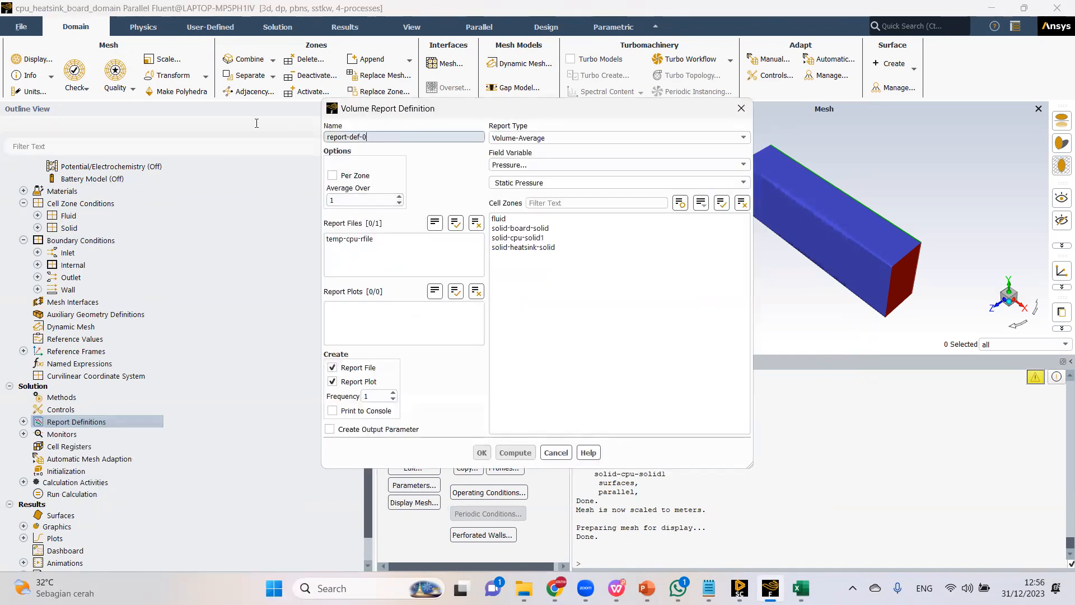
text(temp-heatsink)
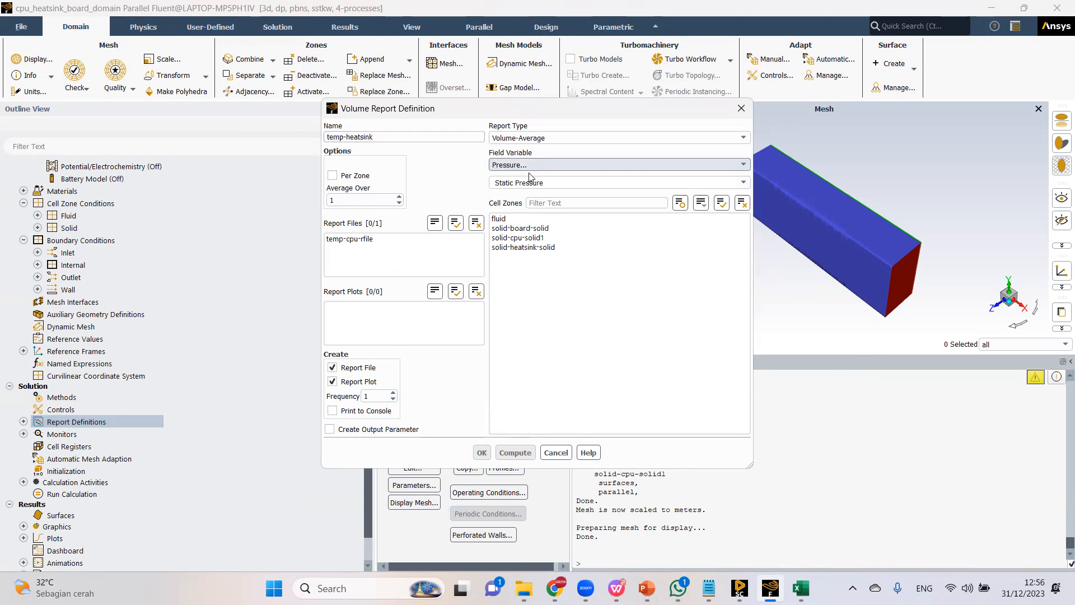
click(513, 164)
click(517, 208)
click(522, 249)
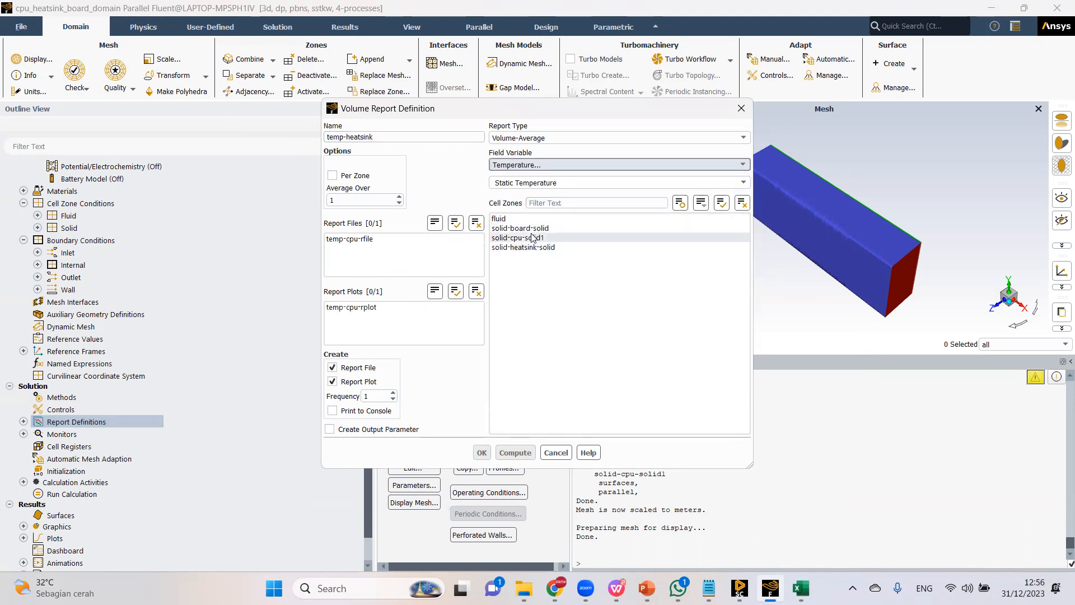
click(482, 452)
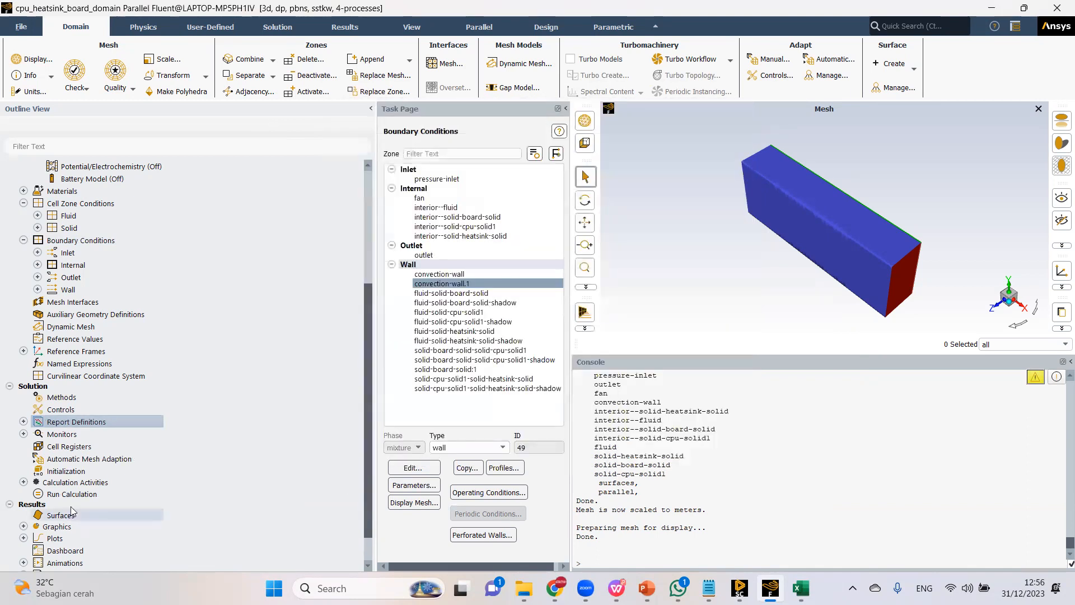
Initialize the solution using hybrid initialization.
click(66, 471)
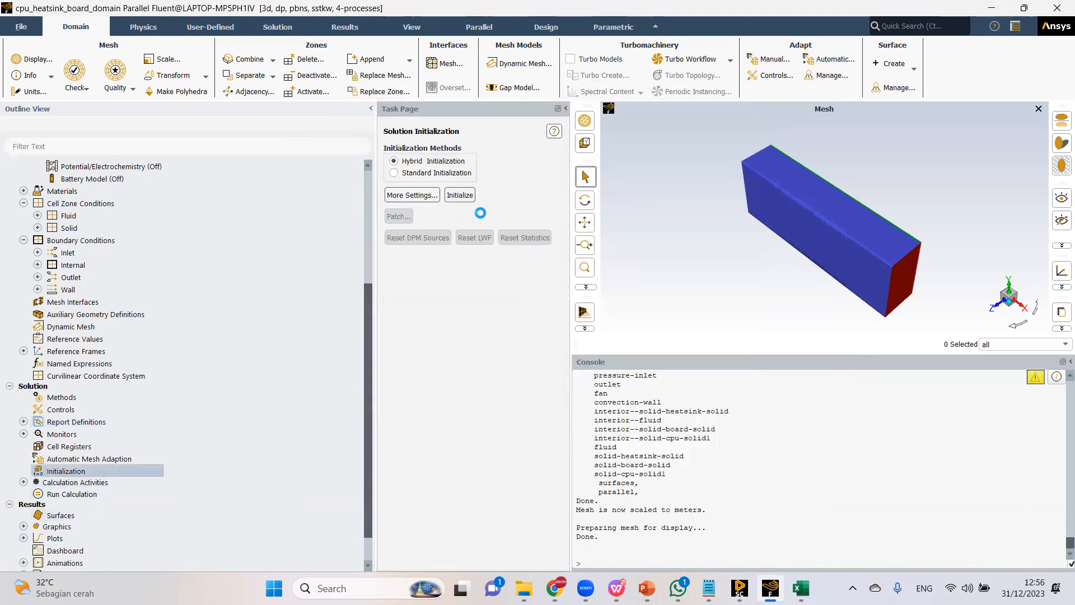
click(468, 194)
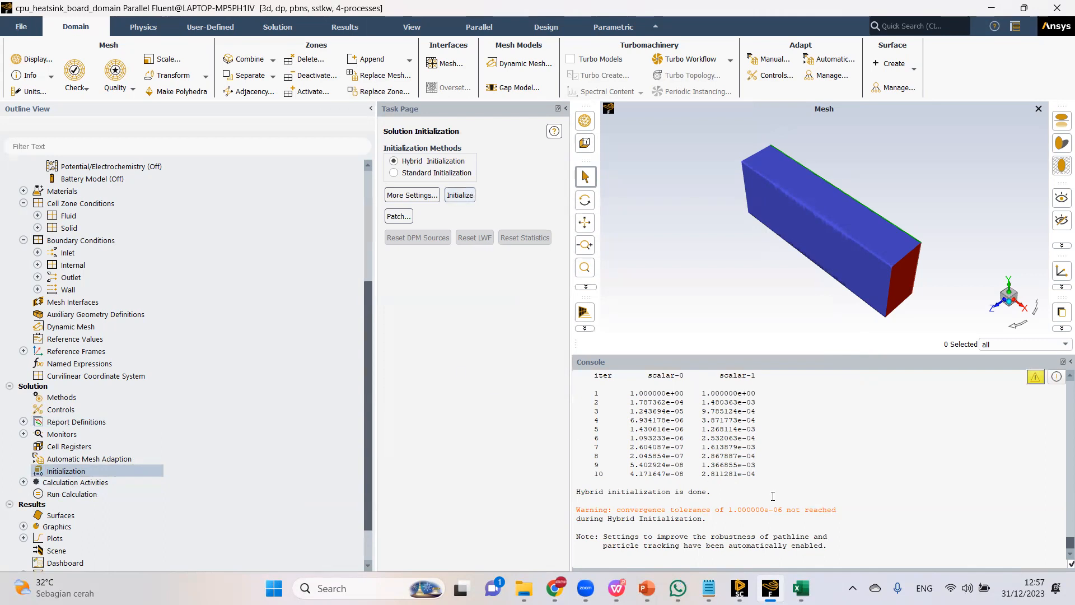
Create and display a velocity vector plot on the internal fan surface, colored by velocity magnitude.
scroll(44, 490, down, 2)
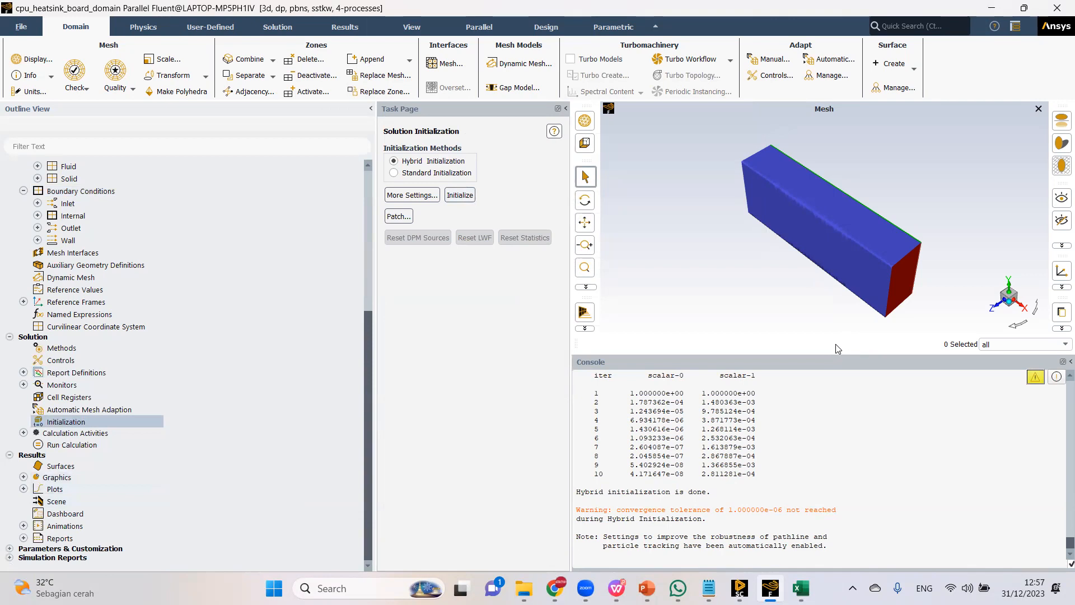
drag(754, 292, 850, 223)
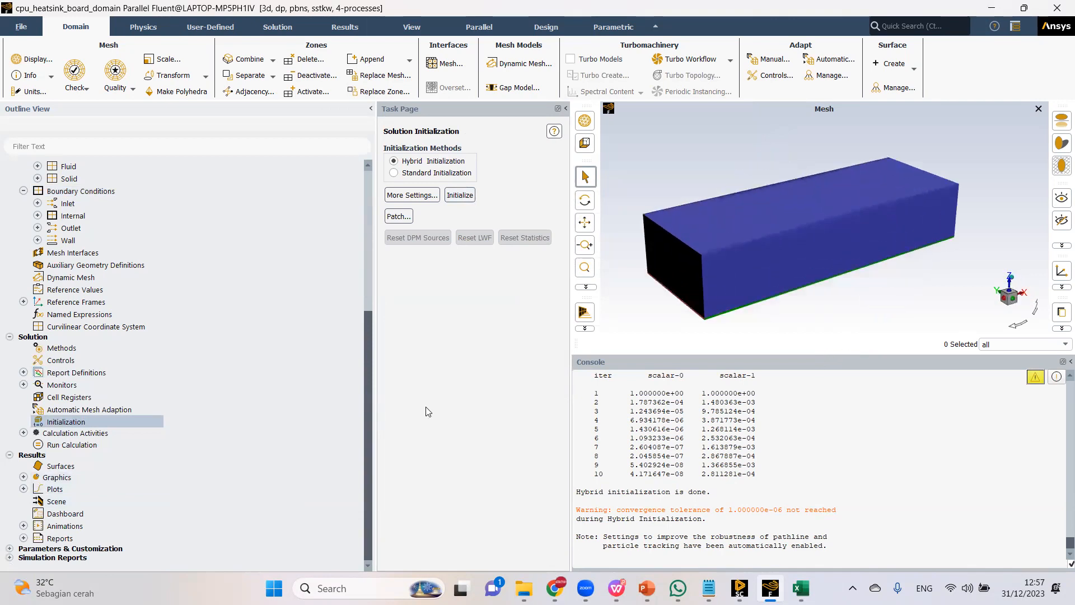
double_click(54, 477)
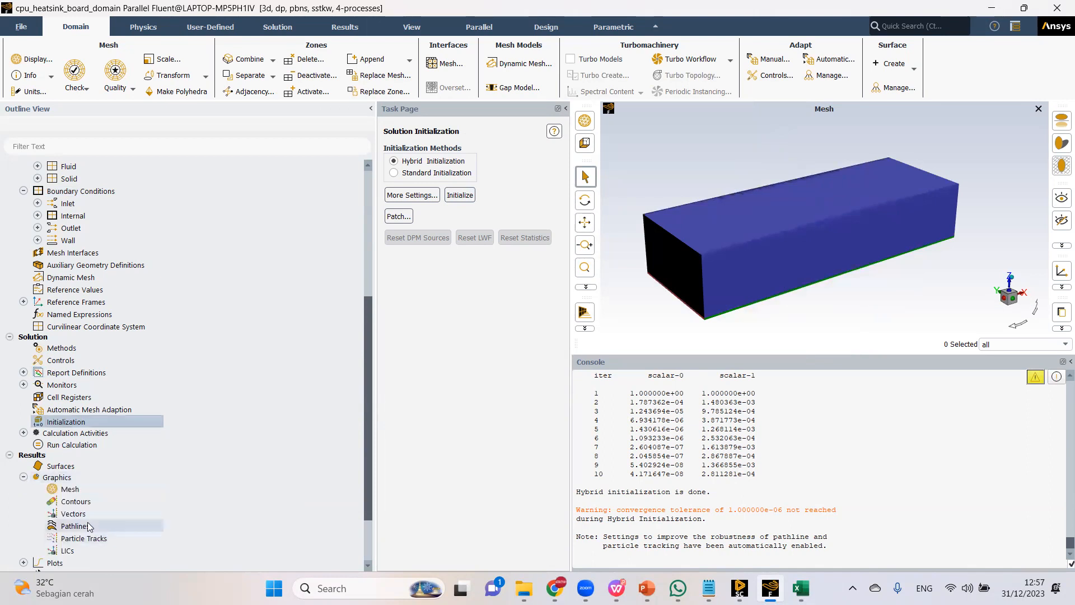
scroll(55, 477, down, 1)
right_click(64, 480)
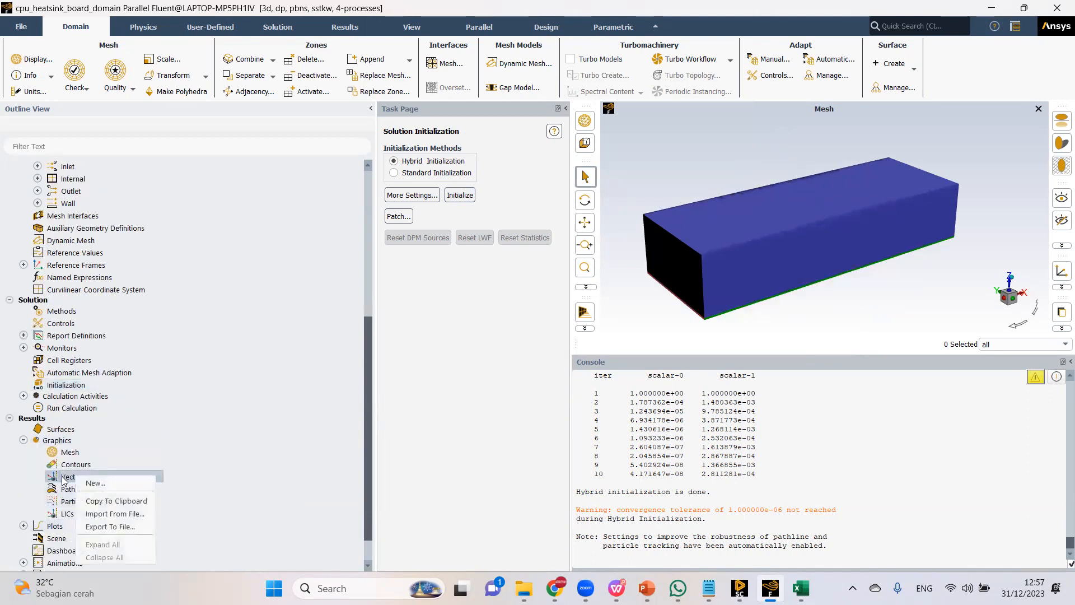
click(95, 483)
drag(485, 283, 333, 201)
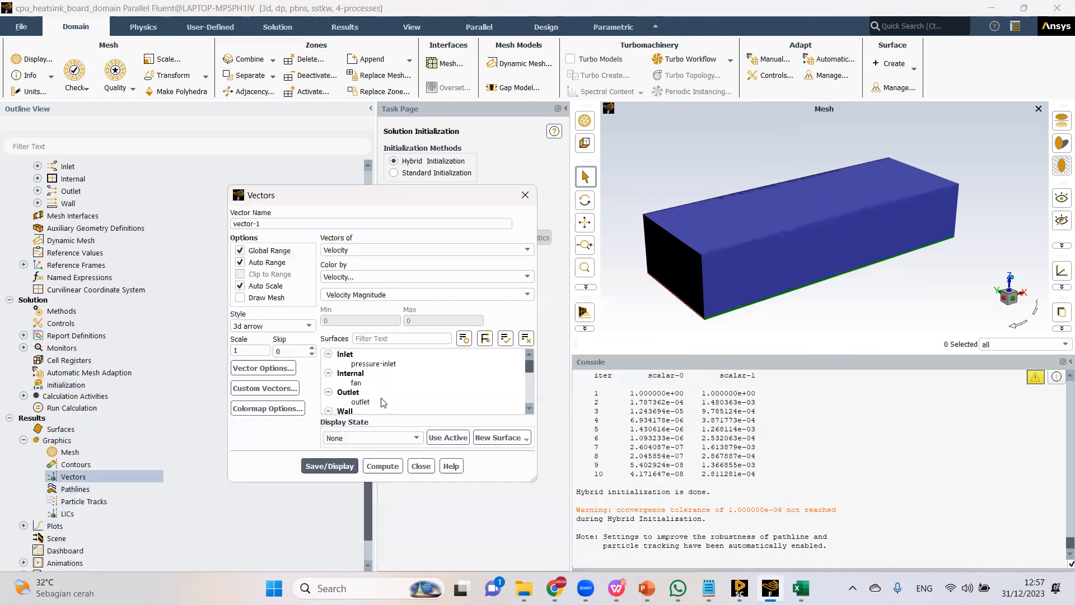
click(354, 383)
click(350, 373)
click(324, 465)
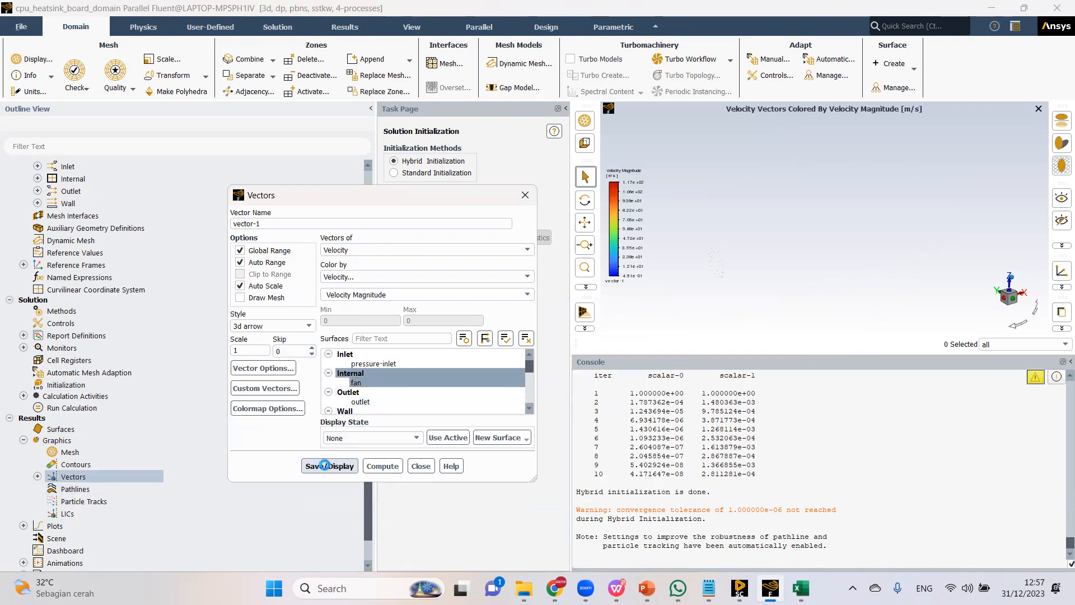
Enlarge the arrows of the fan velocity vector plot, trying a scale of 3 and ending with 10.
double_click(247, 350)
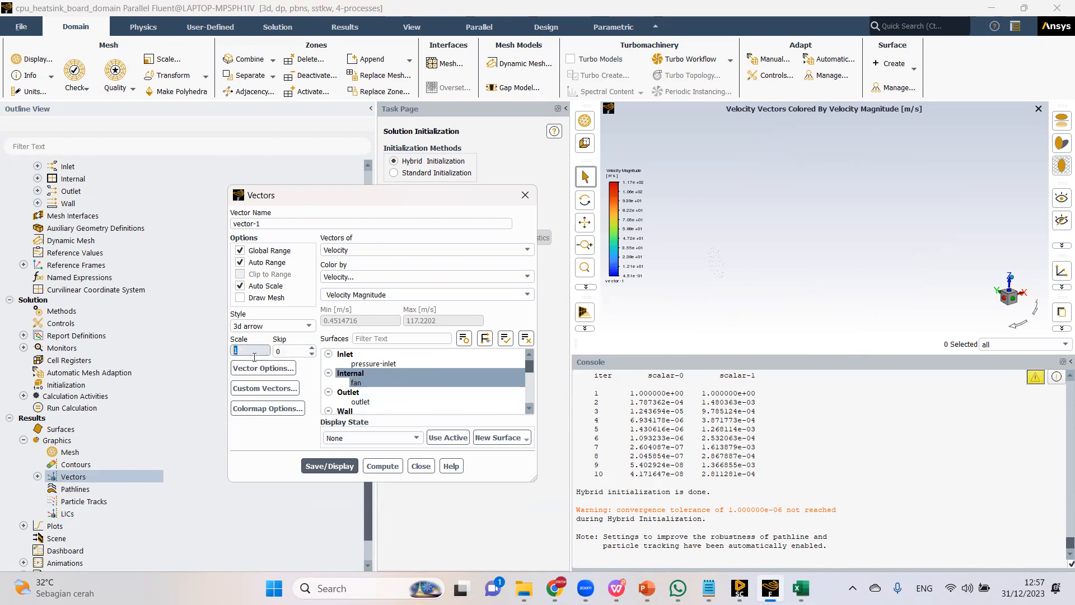
text(3)
click(329, 466)
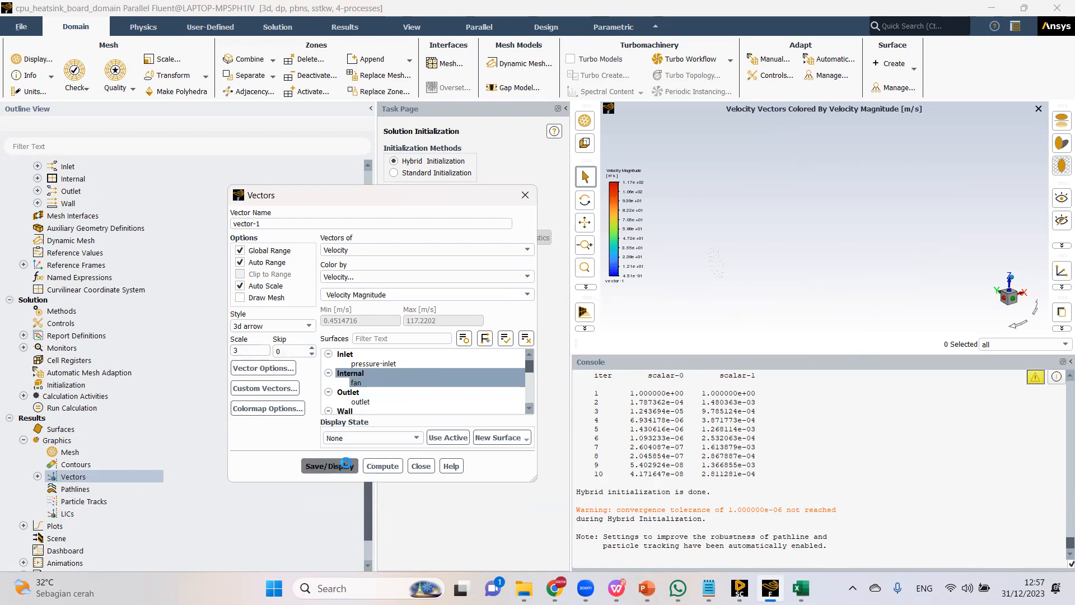
double_click(257, 348)
text(10)
click(329, 466)
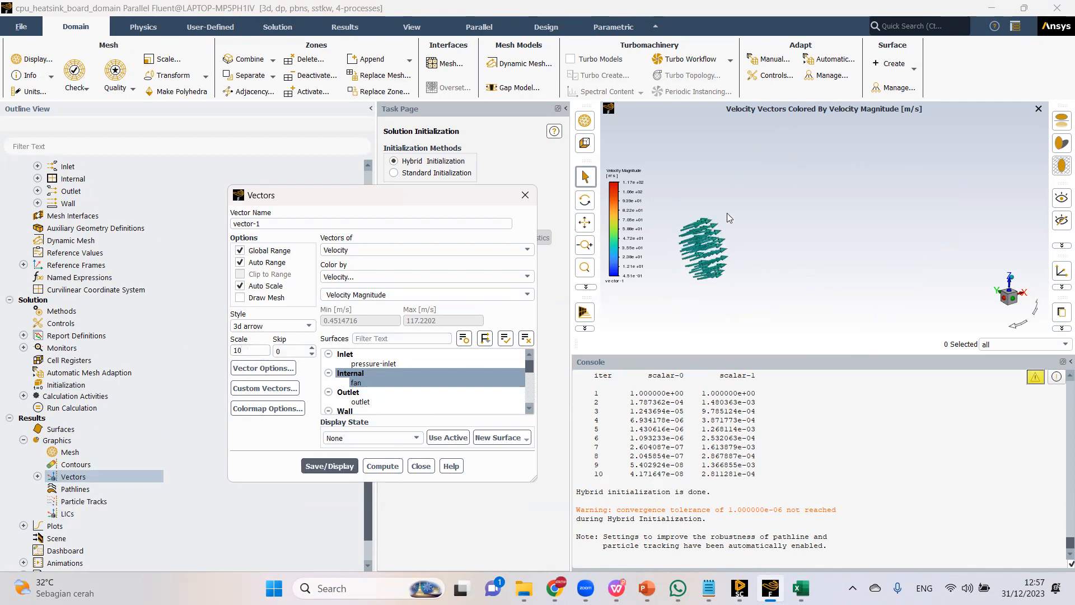
Enable mesh drawing for the vector plot and display the faces of all wall surfaces.
click(240, 297)
click(697, 301)
scroll(599, 370, down, 1)
click(520, 345)
click(492, 478)
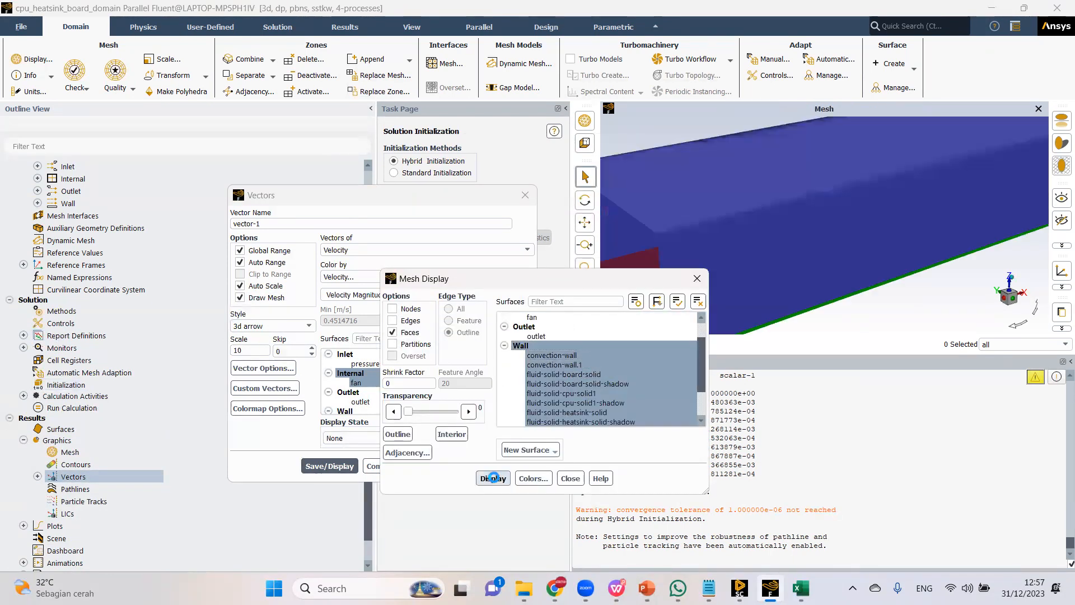
click(571, 478)
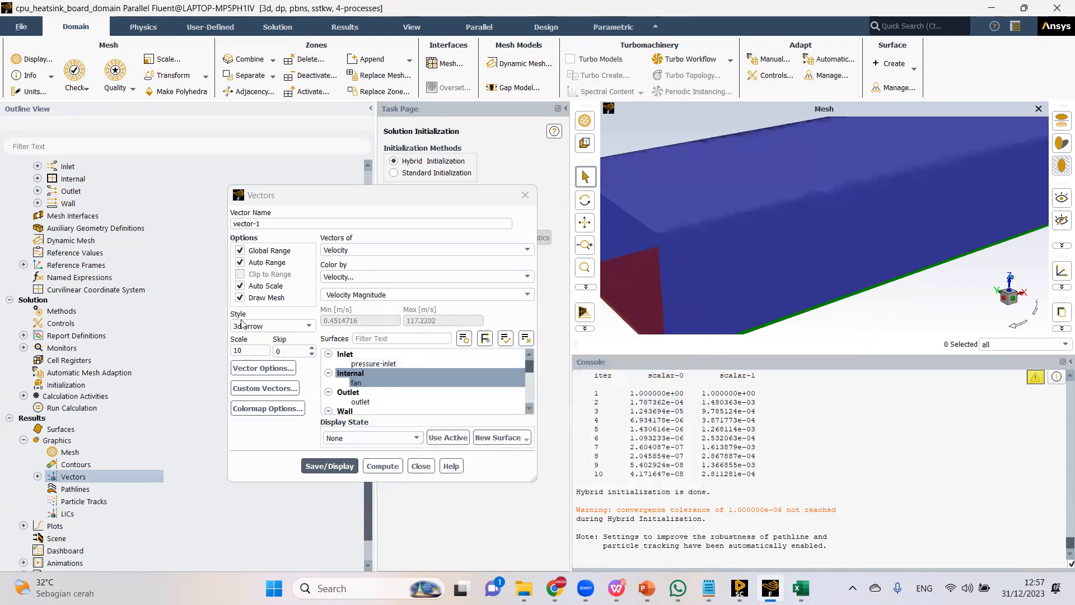
Restrict the overlaid mesh to the fluid-solid board, CPU and heatsink walls with their shadows, excluding convection-wall and convection-wall.1.
click(244, 298)
click(244, 298)
click(697, 302)
scroll(588, 364, down, 2)
scroll(555, 352, up, 1)
drag(549, 337, 565, 403)
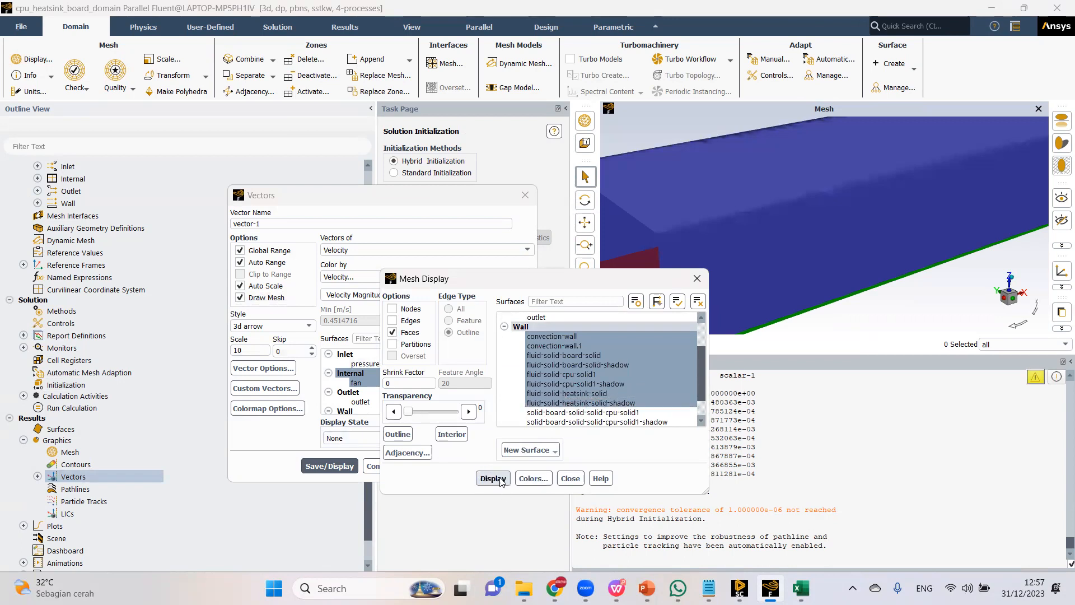
scroll(605, 412, down, 1)
scroll(604, 410, up, 1)
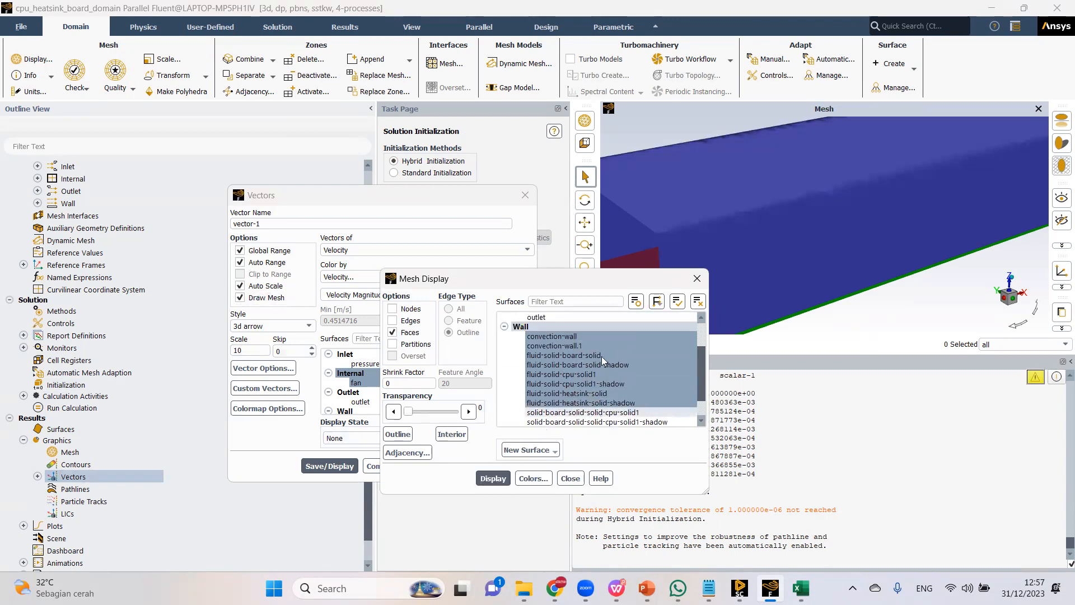
click(574, 338)
click(565, 345)
click(492, 478)
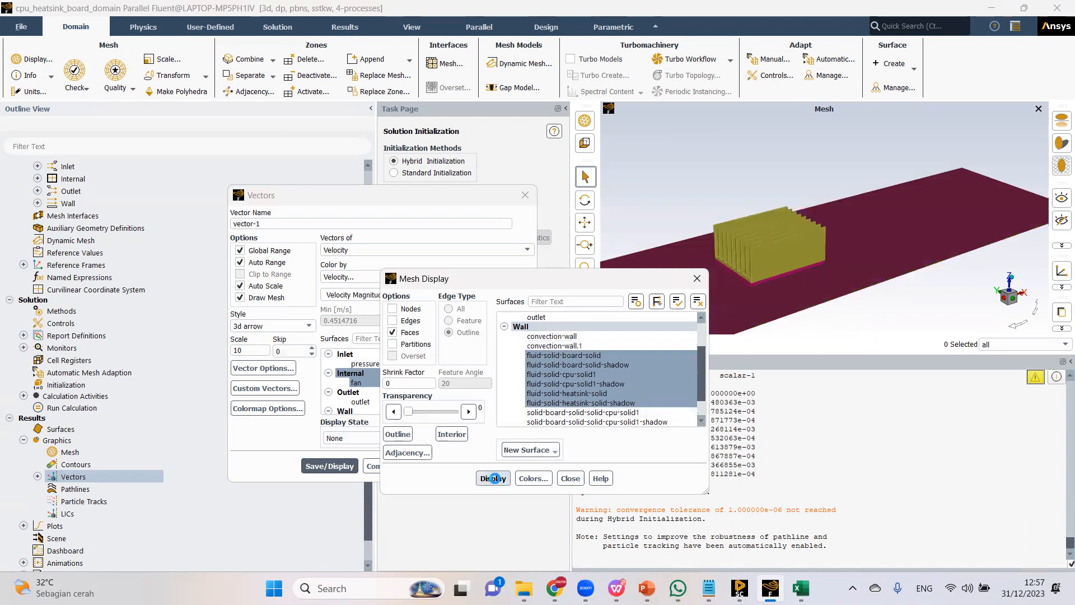
click(570, 479)
Redisplay the fan velocity vectors together with the mesh and examine their direction relative to the heatsink.
click(350, 466)
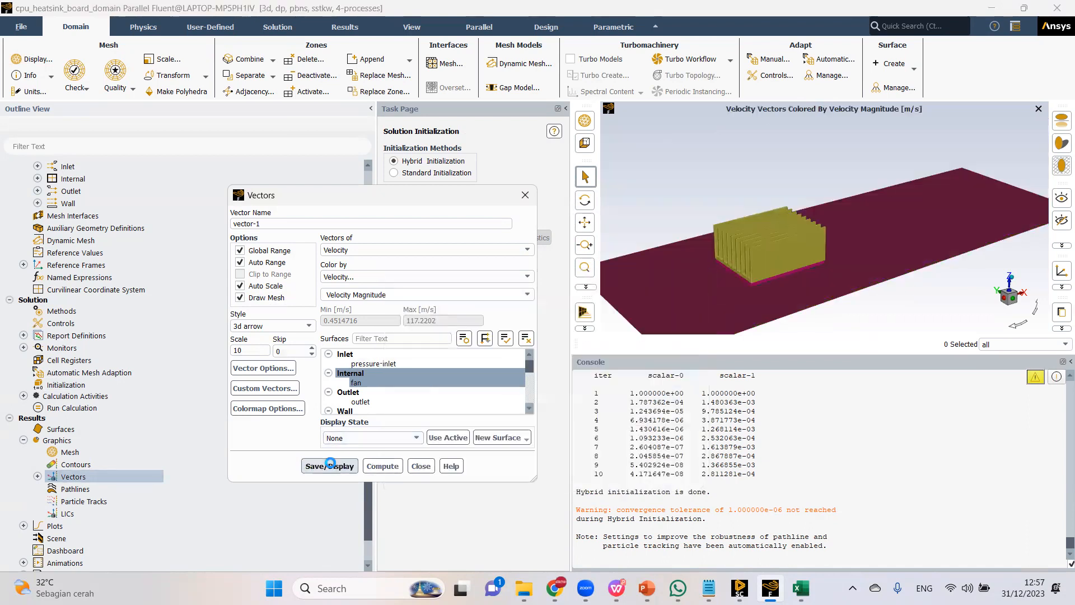
scroll(739, 253, up, 3)
drag(739, 253, 751, 231)
scroll(724, 251, down, 1)
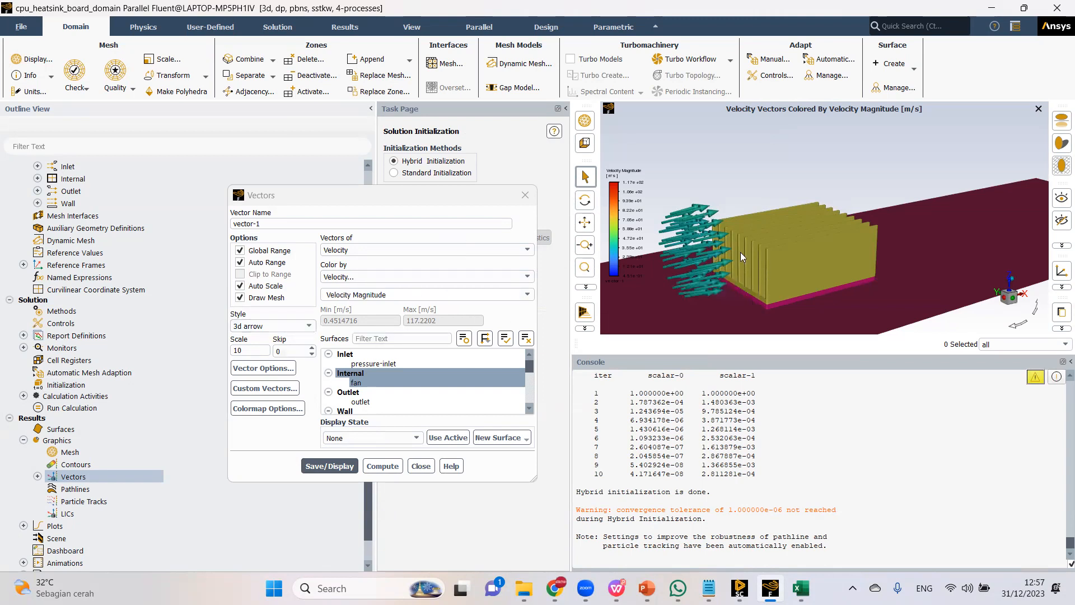
Review the direction and pressure-jump settings of the internal fan boundary, and redisplay and close the vector plot.
scroll(38, 269, up, 1)
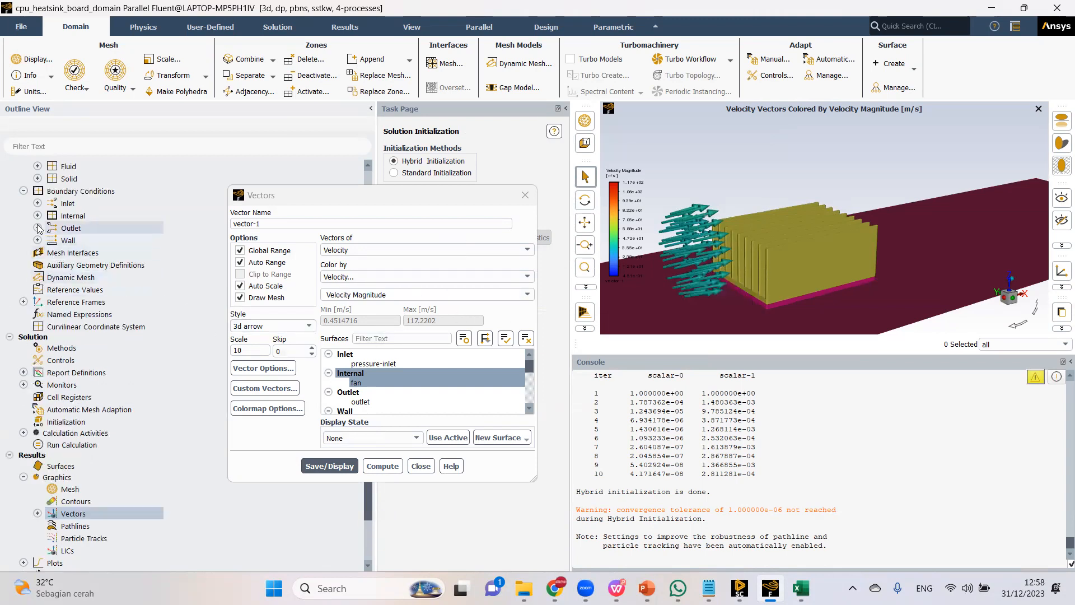
click(37, 215)
right_click(71, 227)
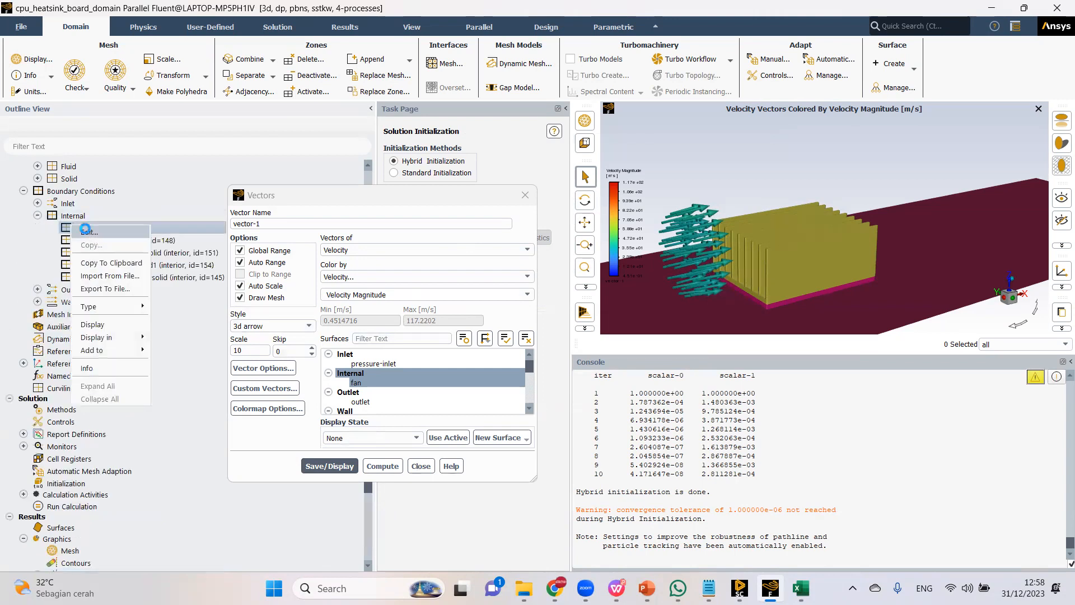
click(87, 231)
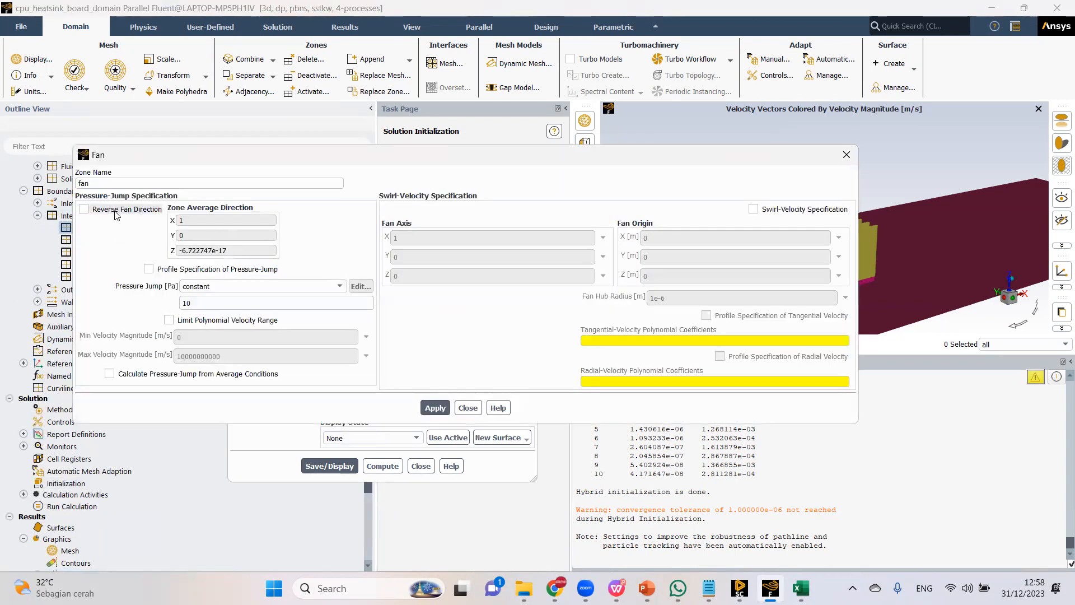
click(466, 407)
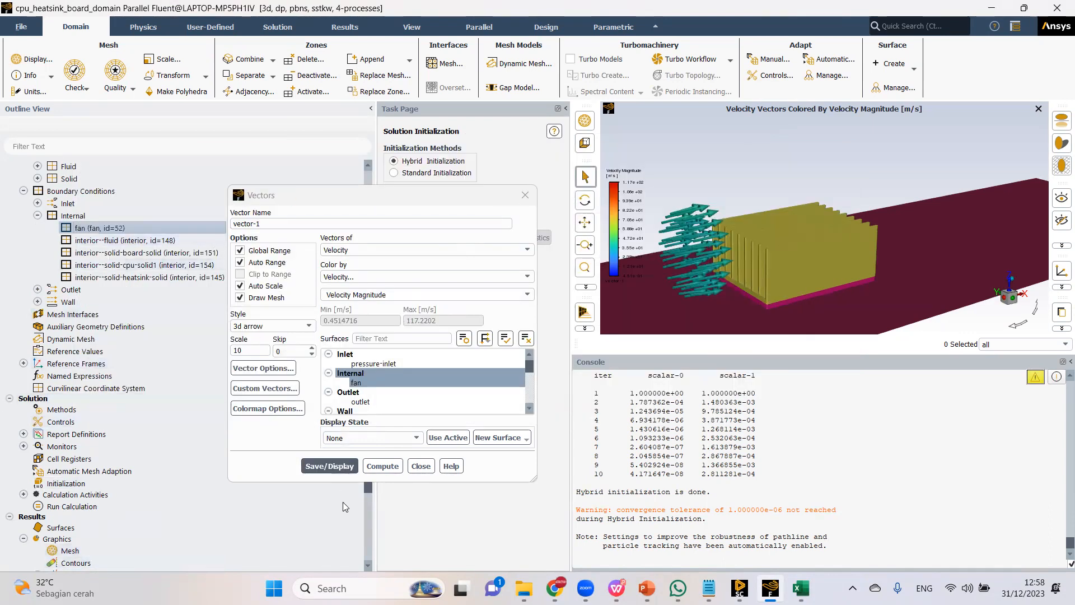
click(336, 469)
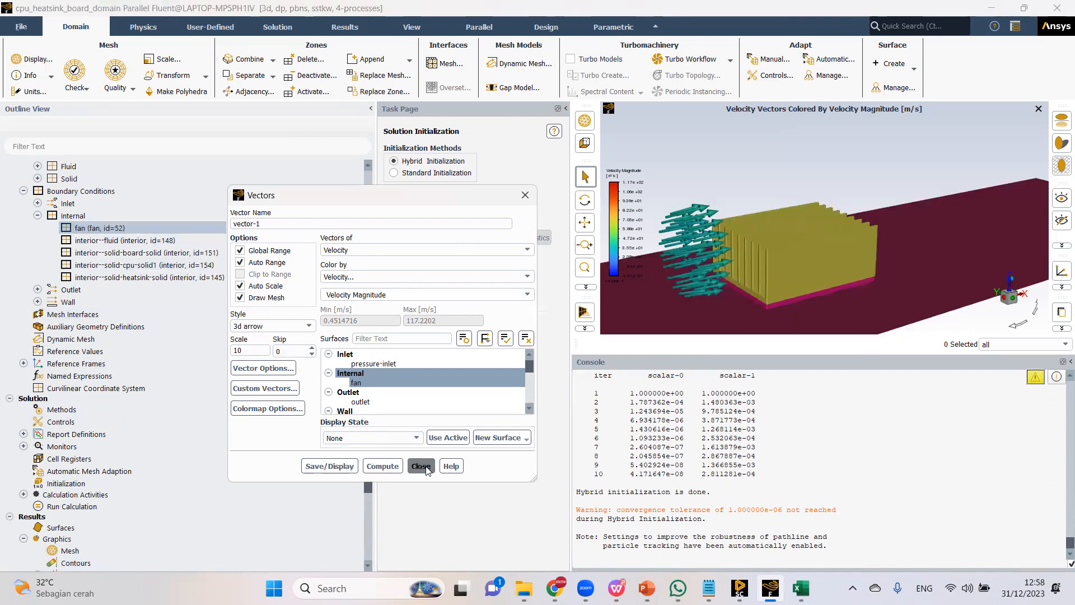
click(421, 466)
Write the case and data files as cpu_heatsink_board_domain.cas.h5.
click(57, 507)
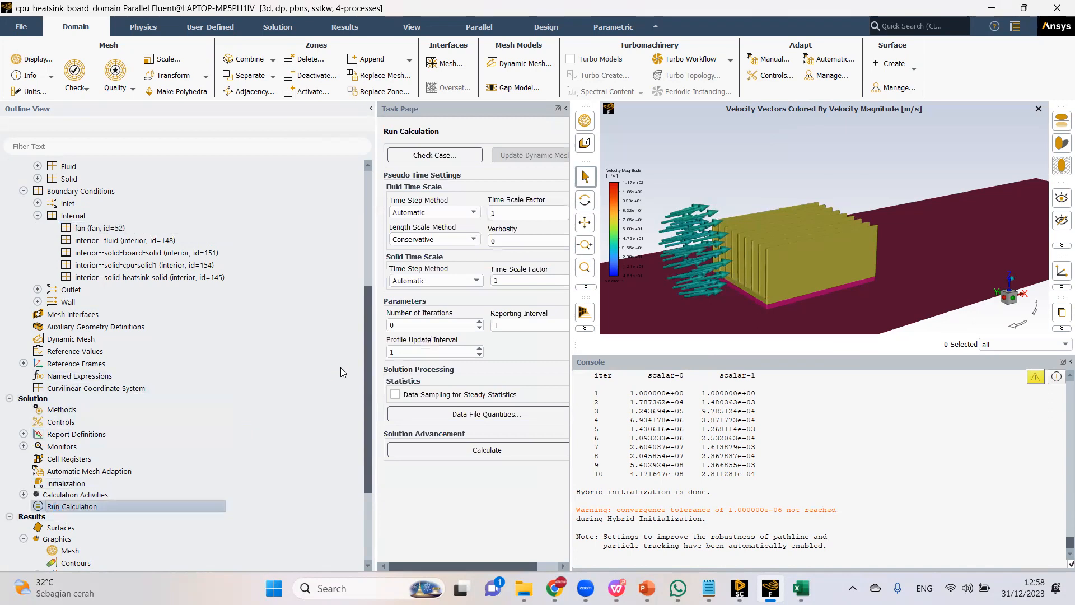
click(37, 27)
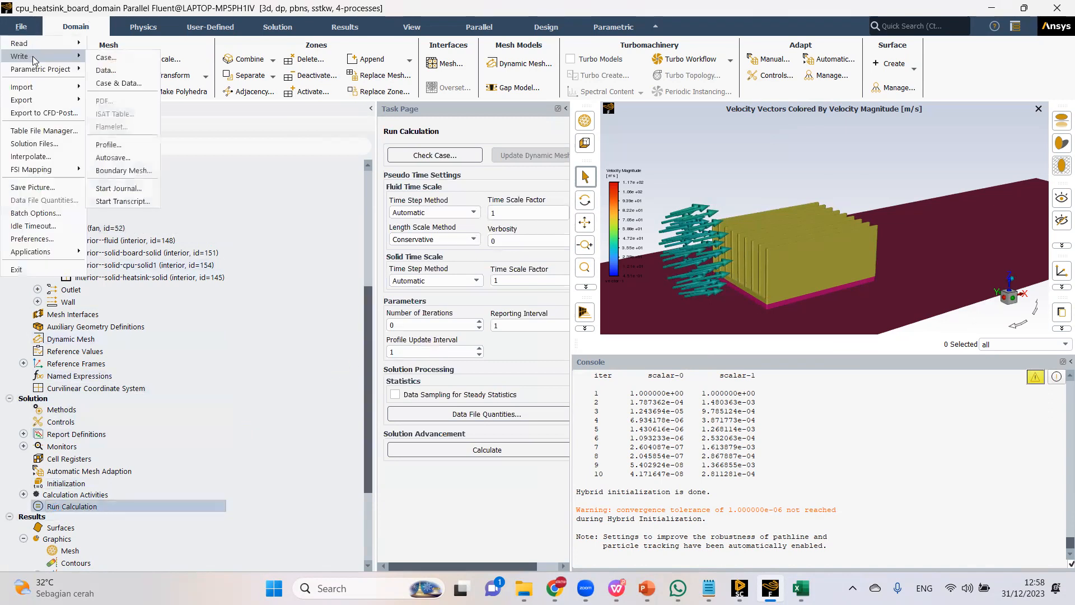
click(128, 88)
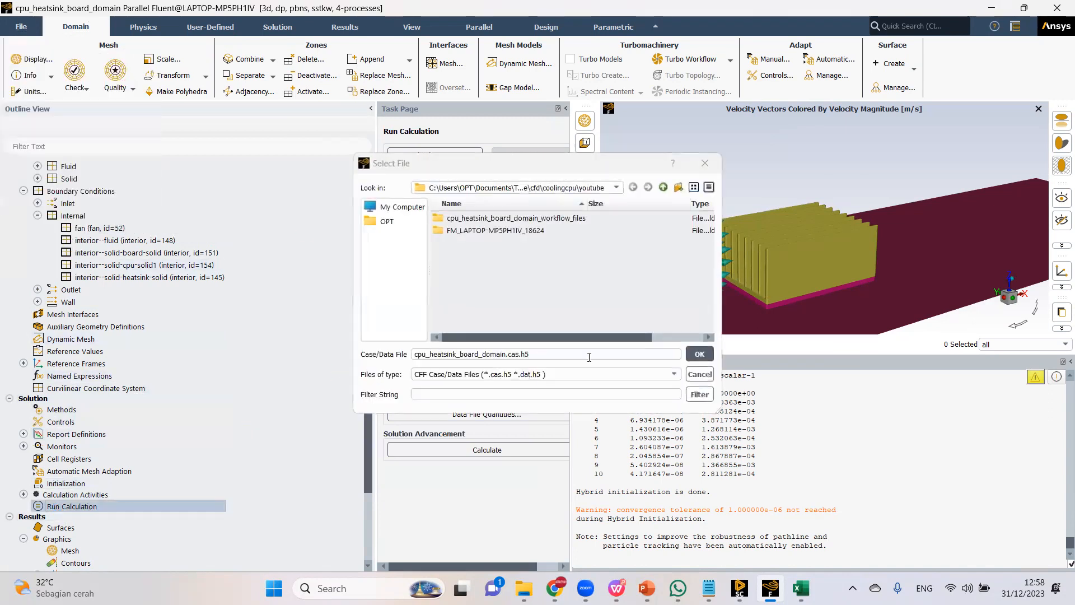
click(700, 354)
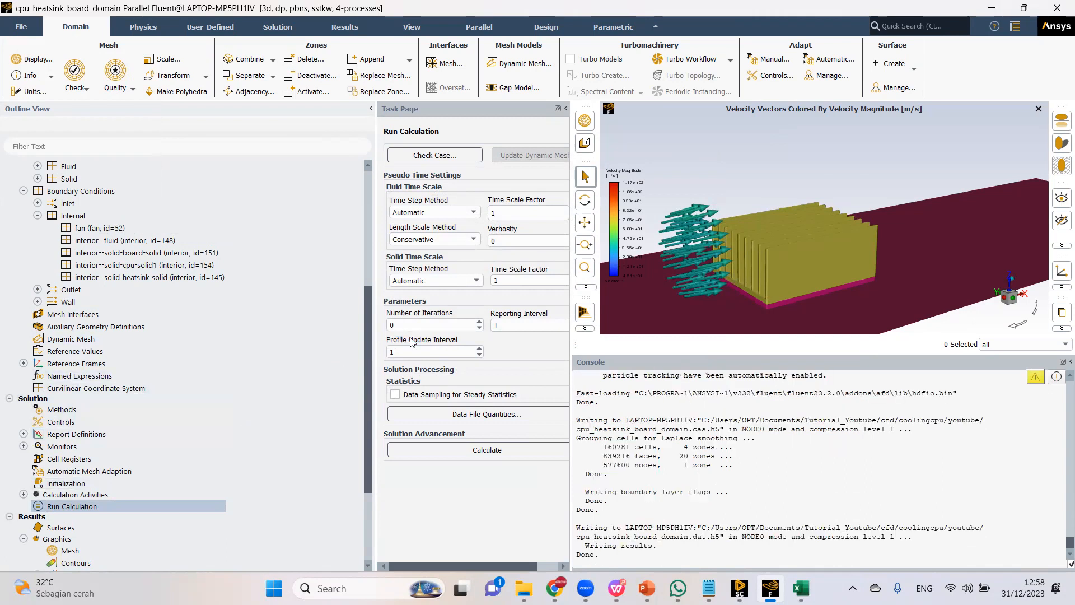
Set the number of iterations to 100 and start the calculation.
double_click(400, 326)
text(100)
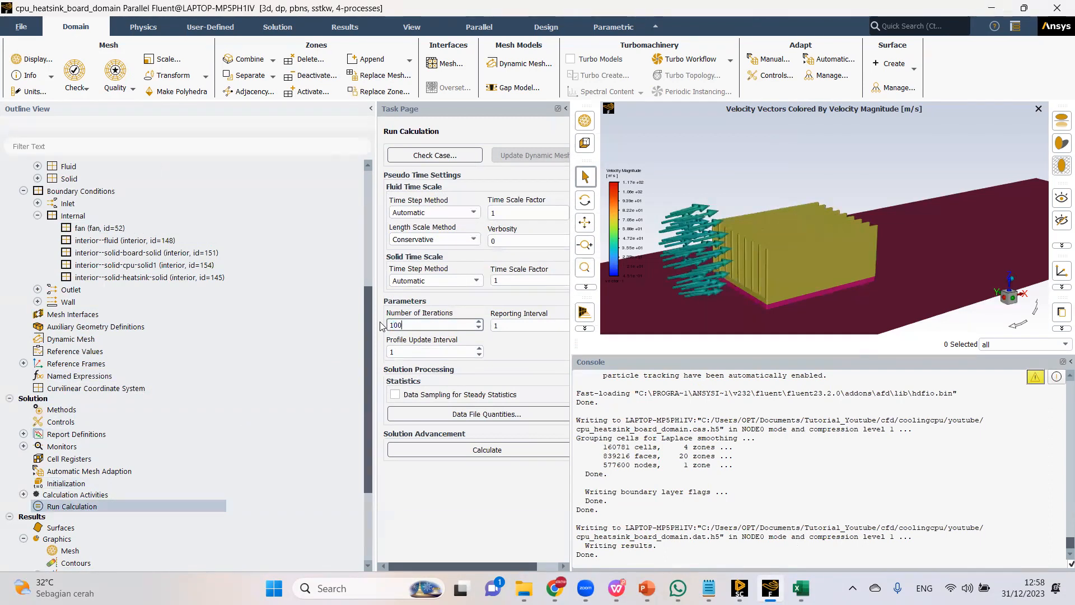
click(471, 451)
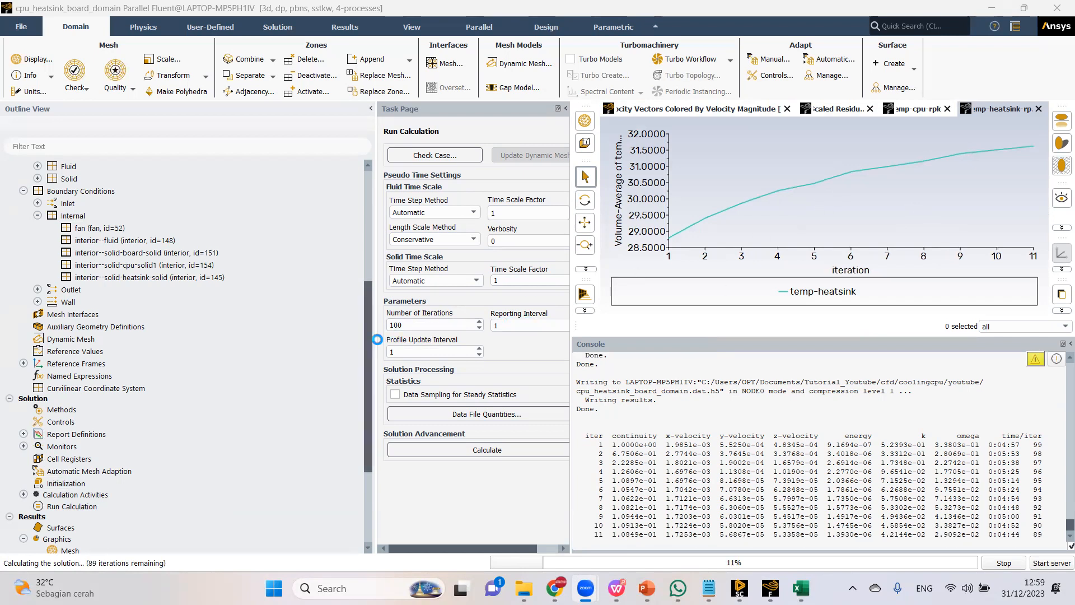
Enlarge the plot area and compare the temp-cpu and temp-heatsink report plots while the solution is calculating.
drag(376, 340, 264, 349)
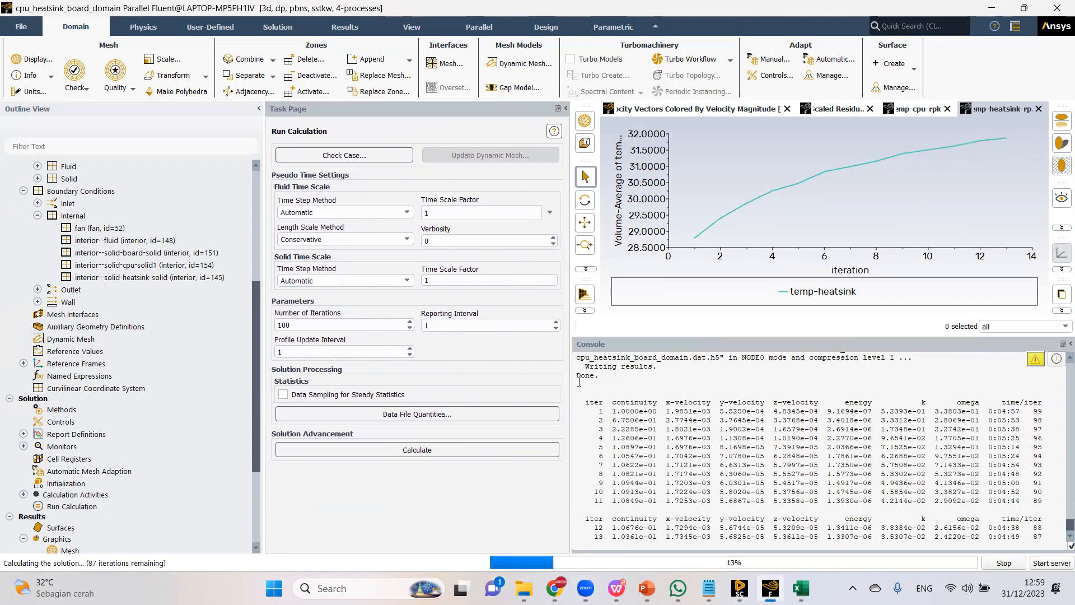
drag(571, 386, 519, 386)
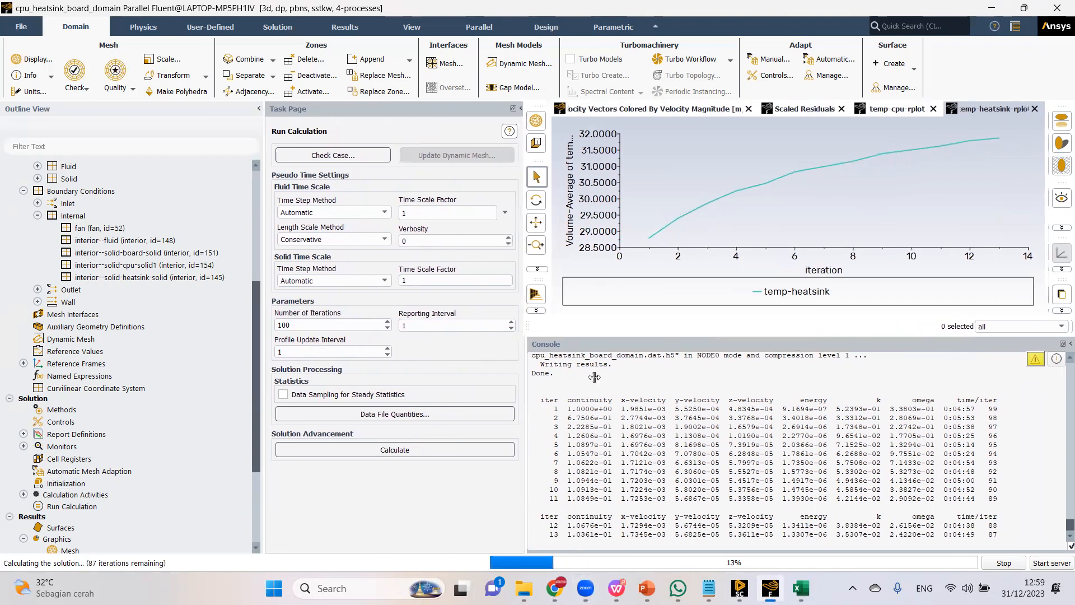
click(900, 110)
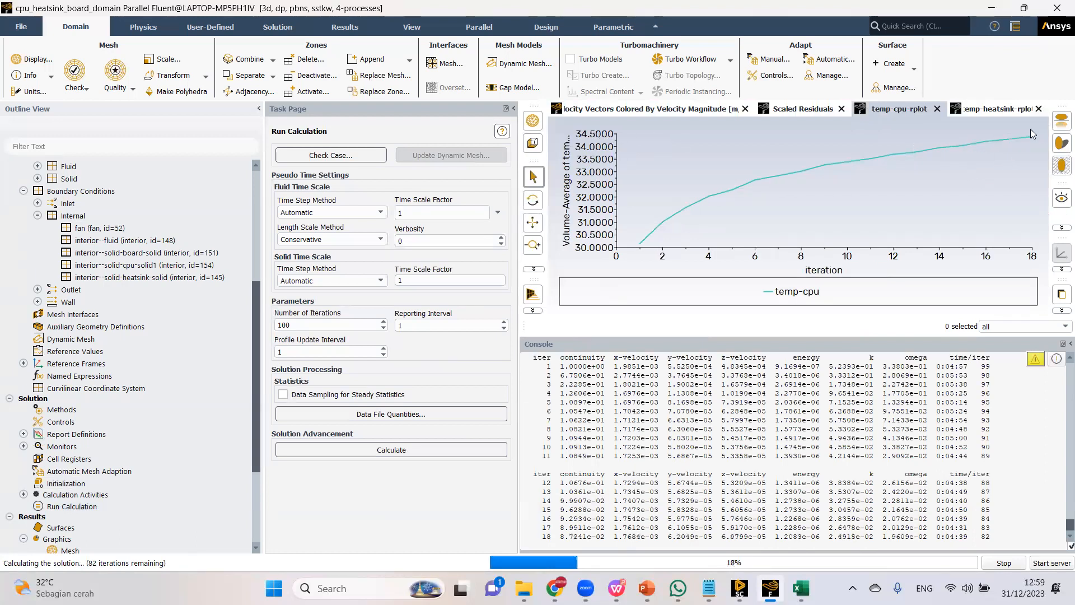
click(992, 109)
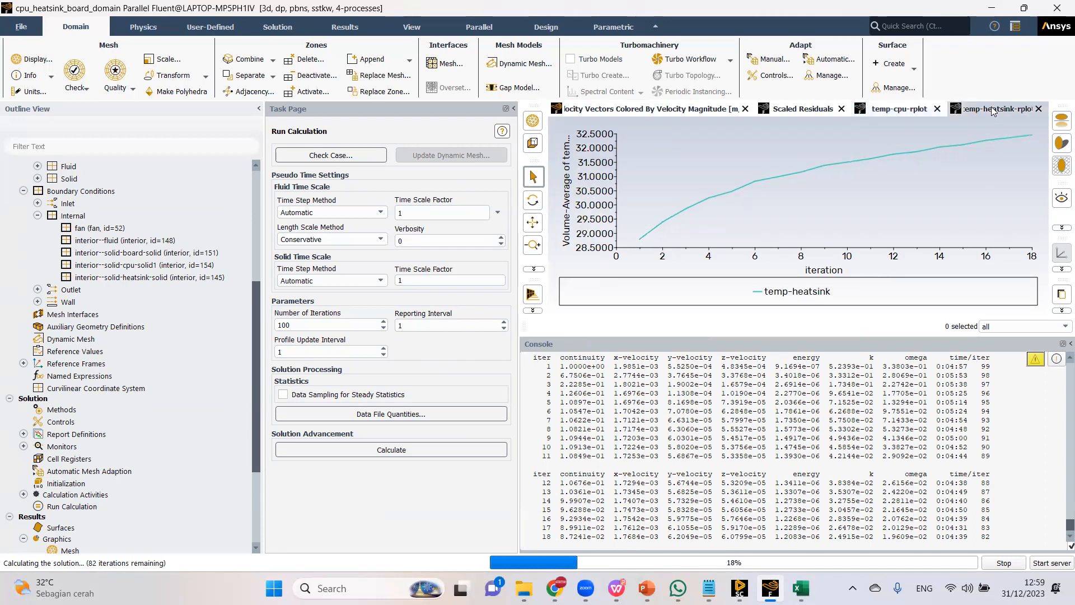
click(901, 110)
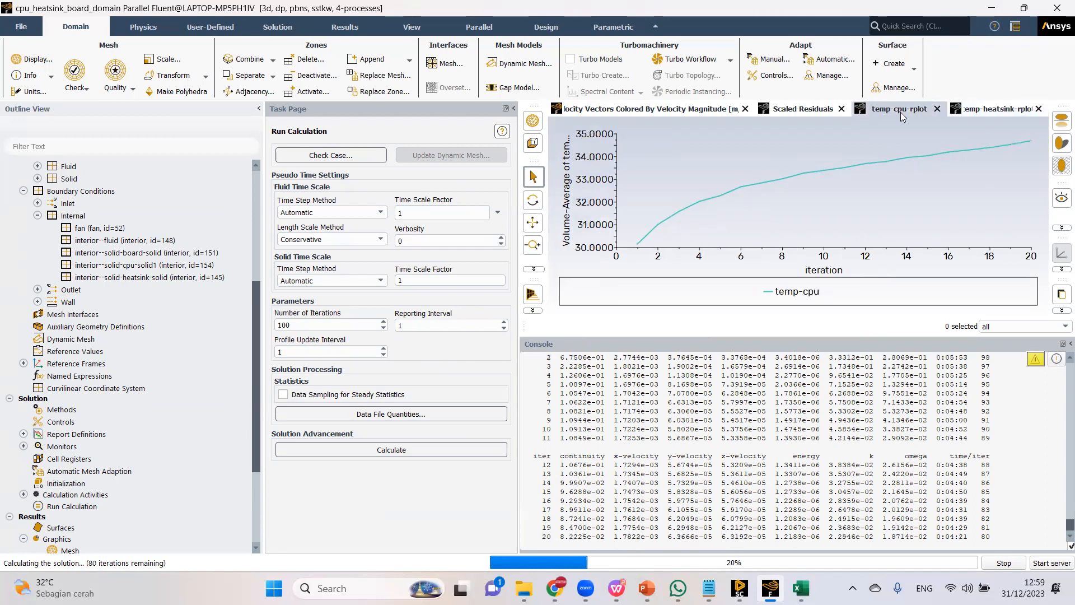
drag(784, 340, 785, 449)
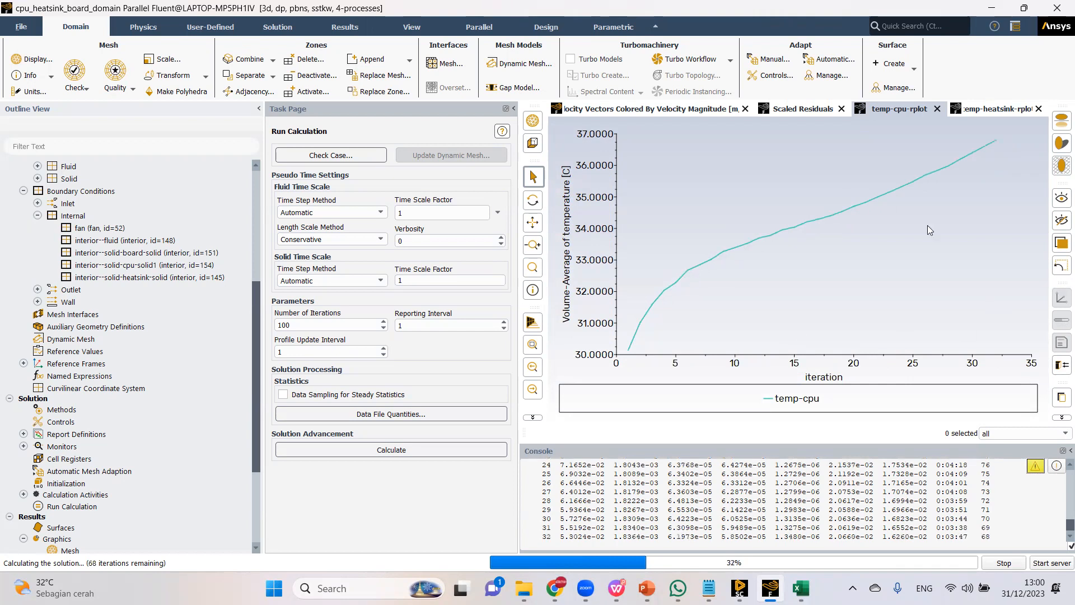
click(1002, 110)
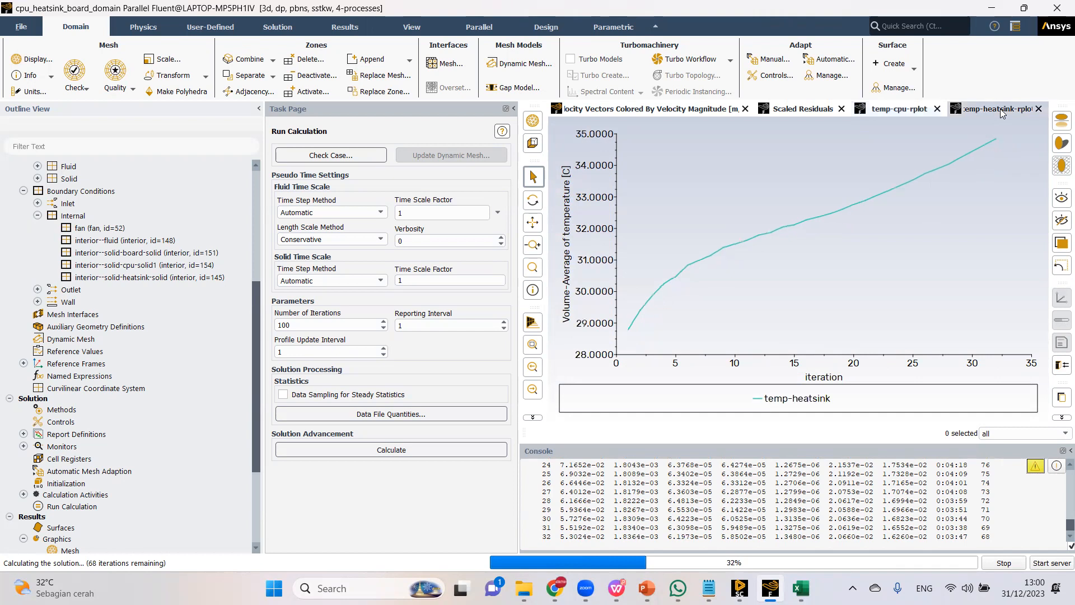
click(896, 110)
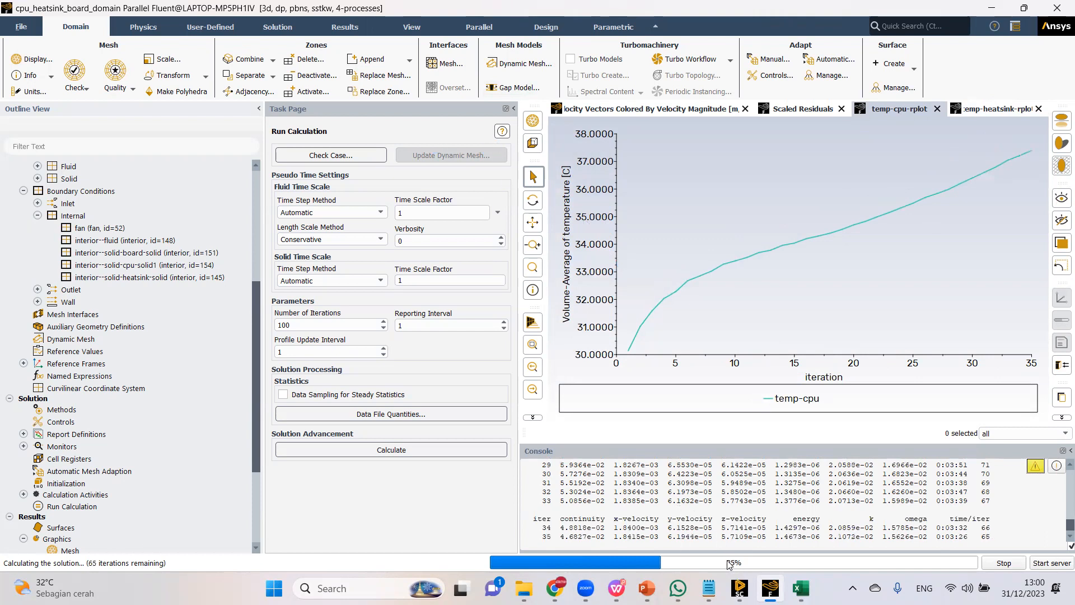
Switch to SpaceClaim and examine the heatsink fins, fan and fluid domain from several angles.
click(739, 588)
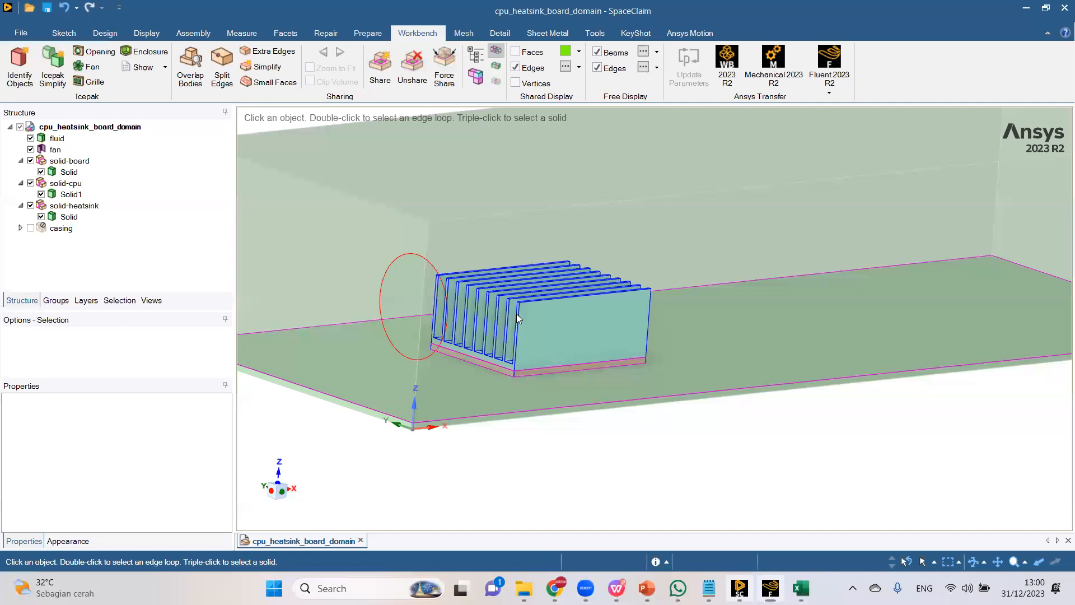
middle_drag(480, 292, 505, 247)
scroll(491, 262, up, 1)
scroll(483, 252, down, 1)
middle_drag(438, 289, 539, 264)
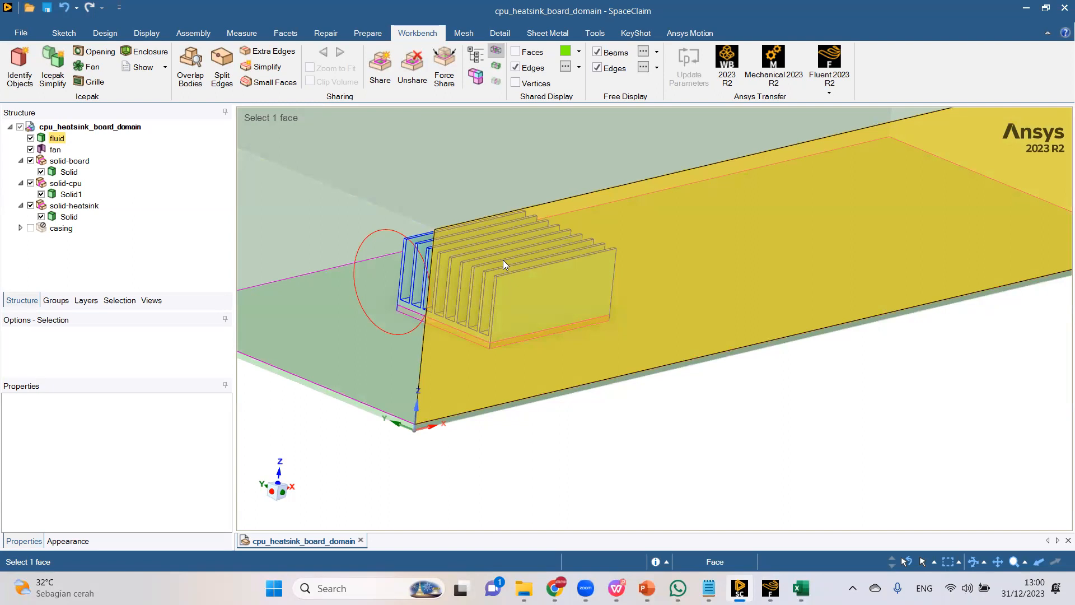
middle_drag(438, 272, 425, 248)
middle_drag(491, 266, 488, 283)
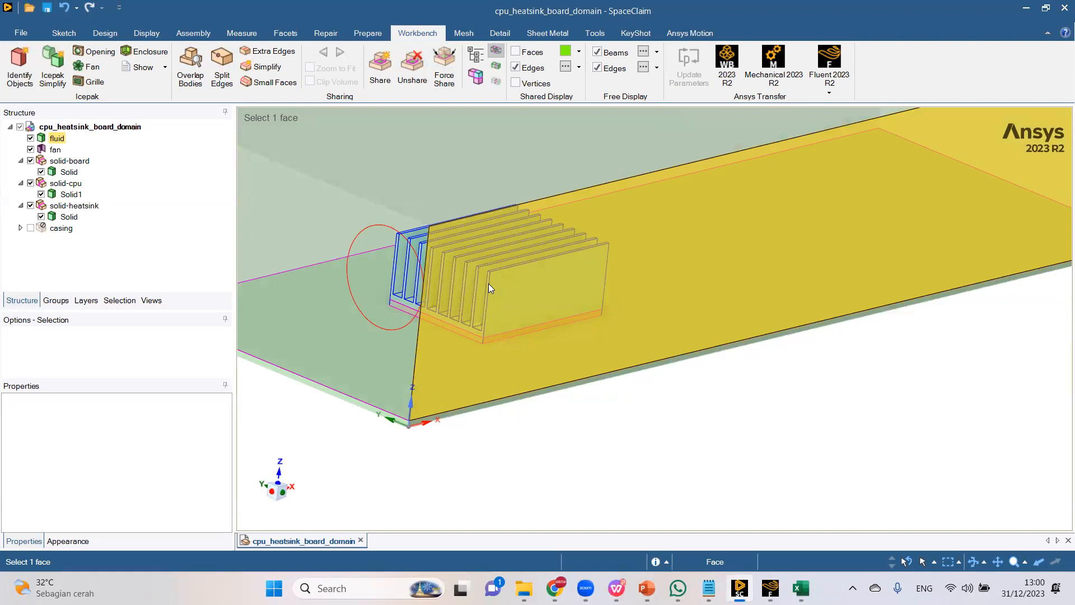
scroll(484, 282, up, 1)
scroll(487, 297, up, 2)
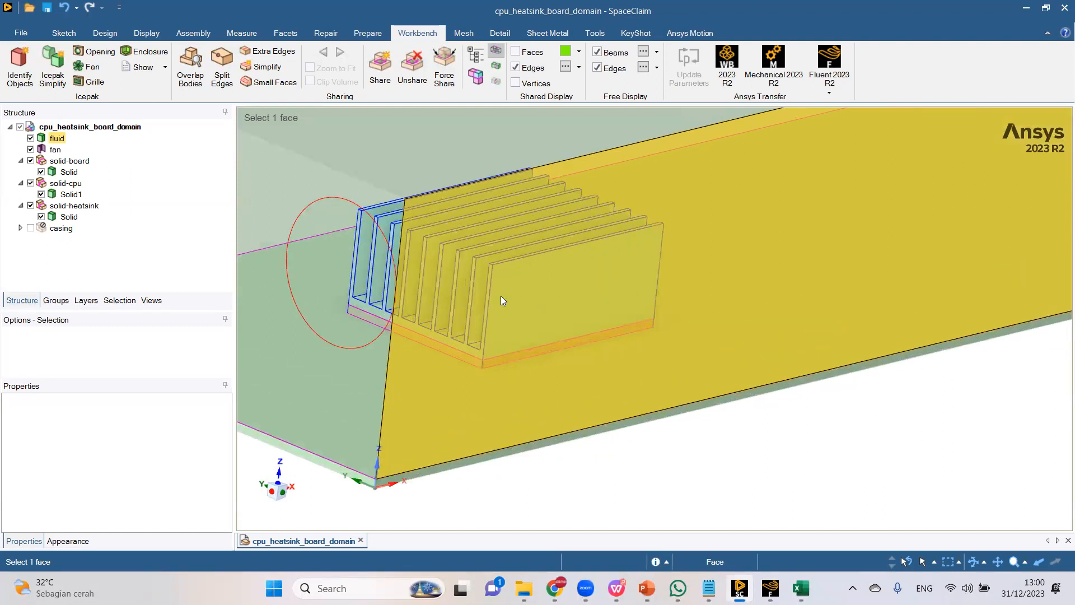
Hide the fluid domain's large side face in front of the heatsink.
click(487, 266)
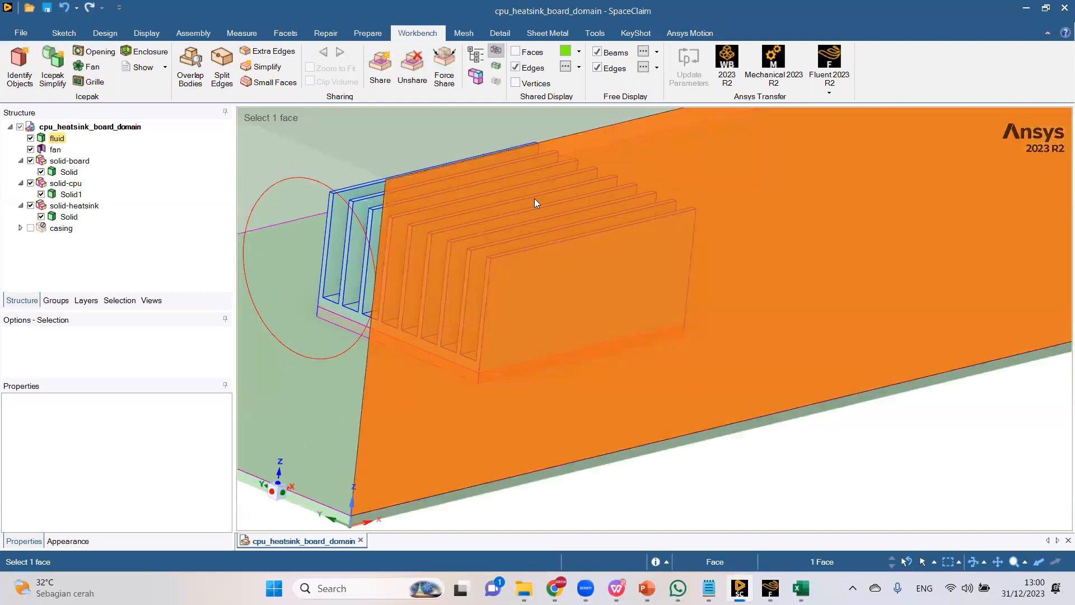
right_click(487, 266)
mouse_move(543, 424)
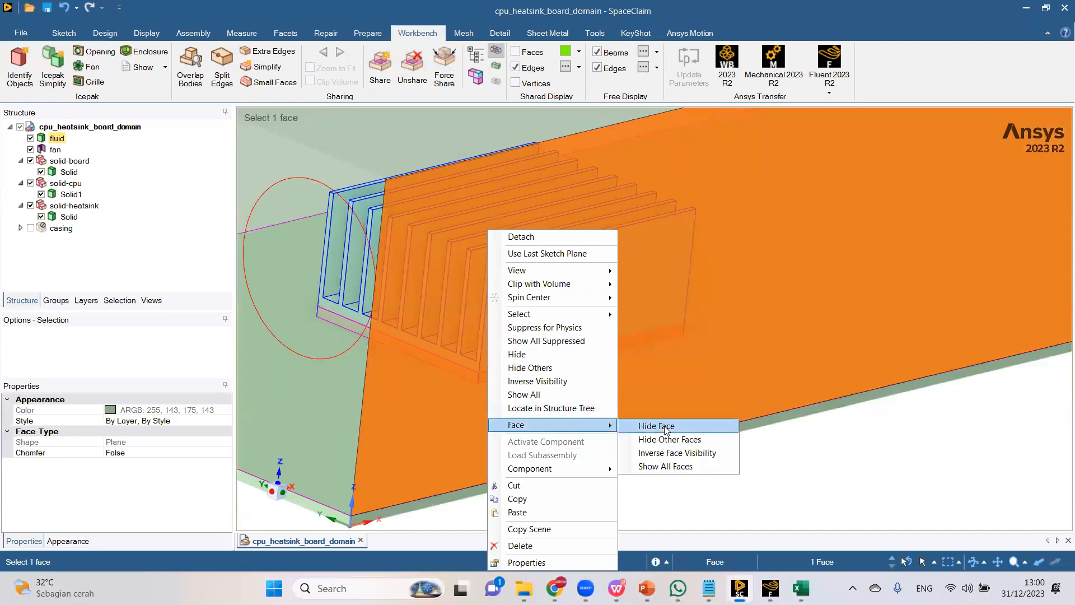
click(650, 425)
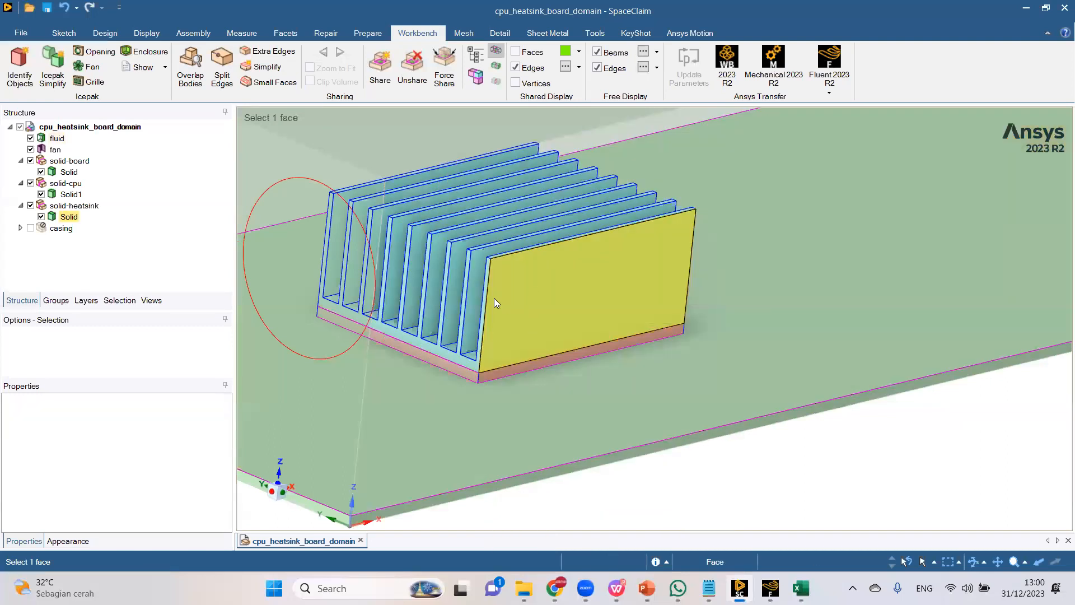
Inspect the outer and inner fin faces of the exposed heatsink.
click(493, 297)
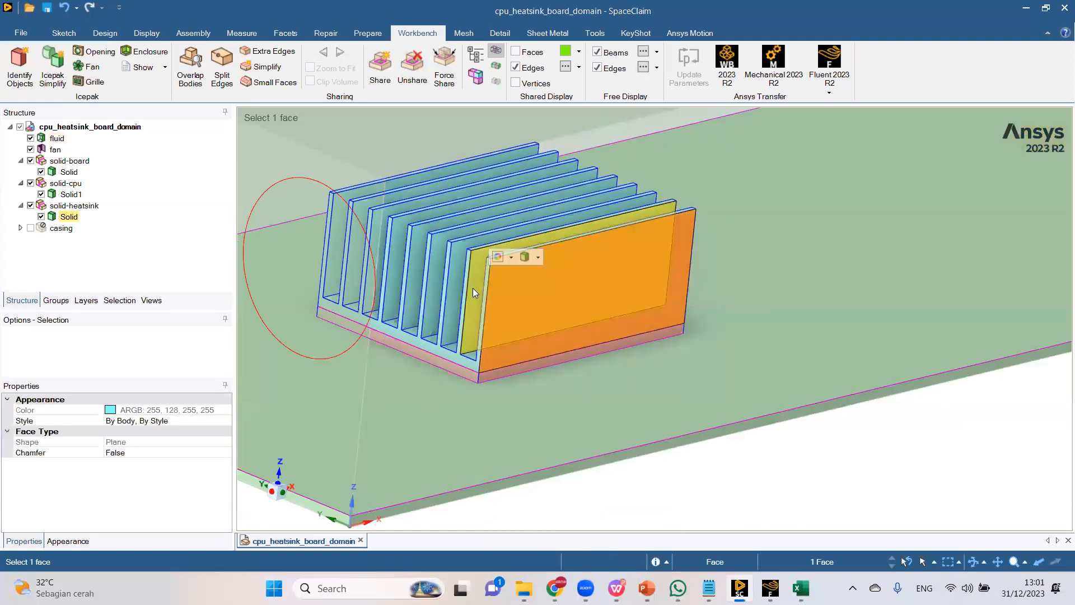
click(398, 244)
click(823, 511)
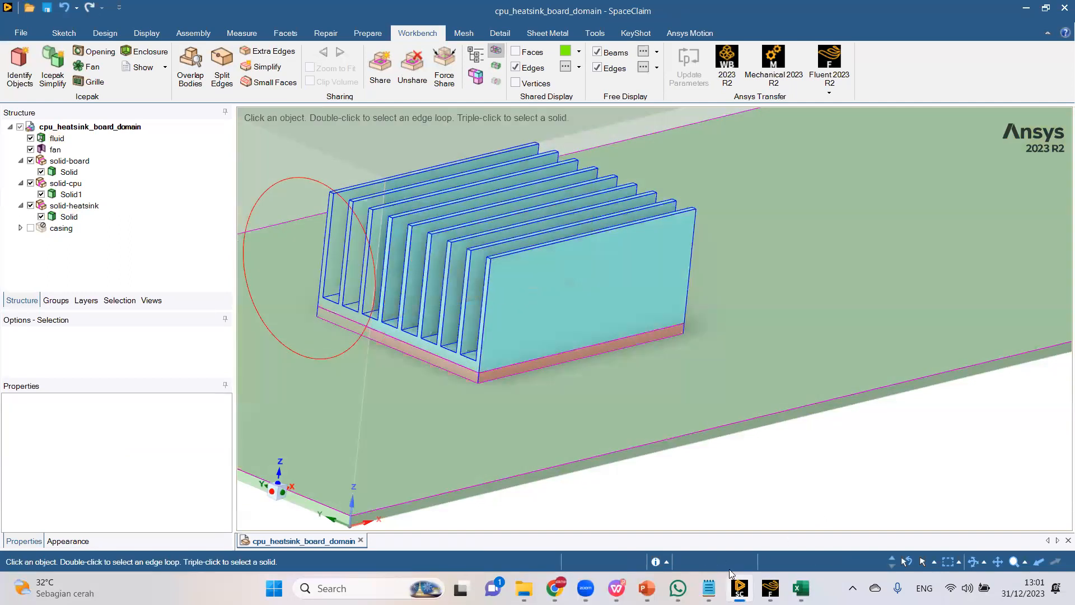
Switch back to Fluent and check the temp-cpu report plot while the solution is calculating.
mouse_move(772, 588)
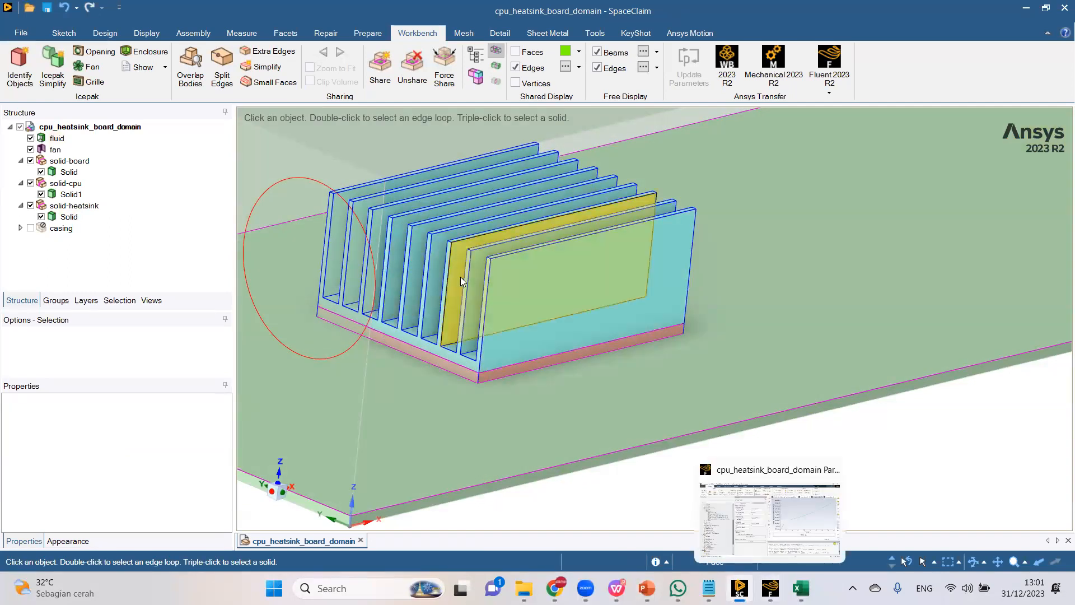
scroll(468, 272, down, 2)
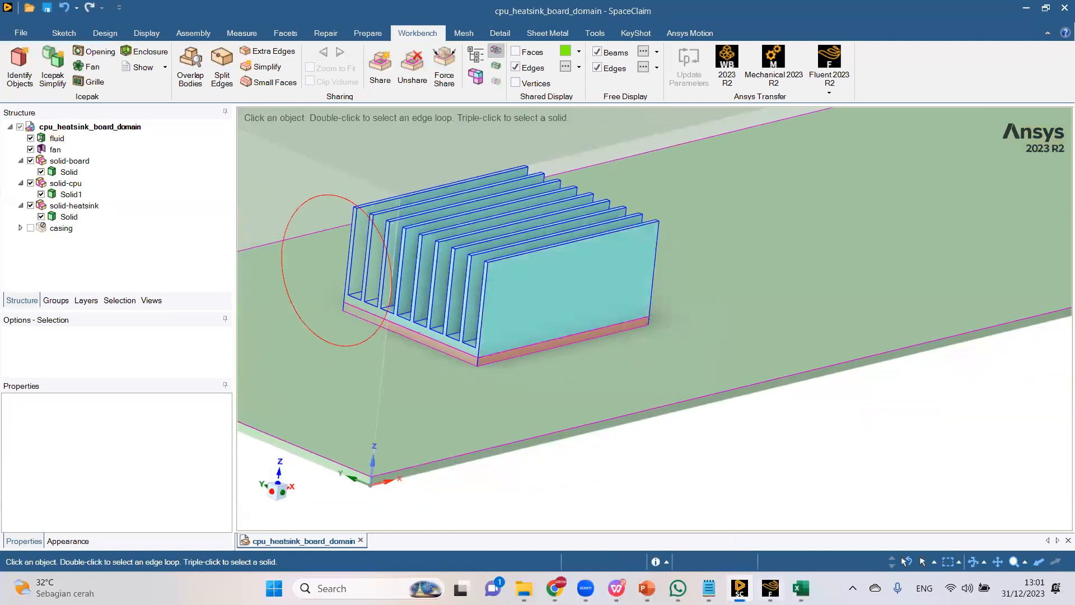
click(773, 588)
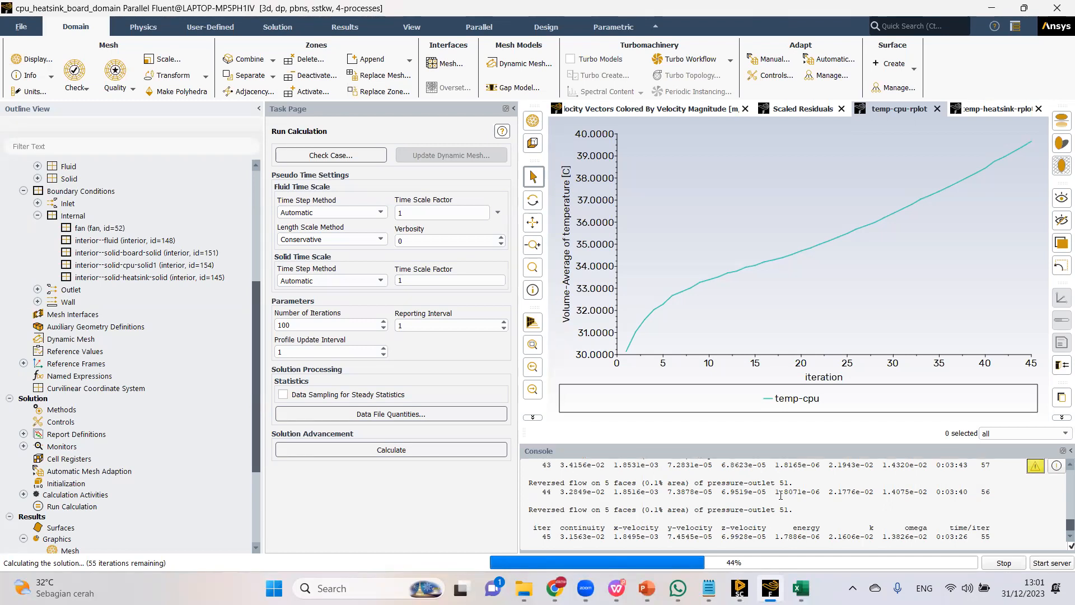
mouse_move(896, 196)
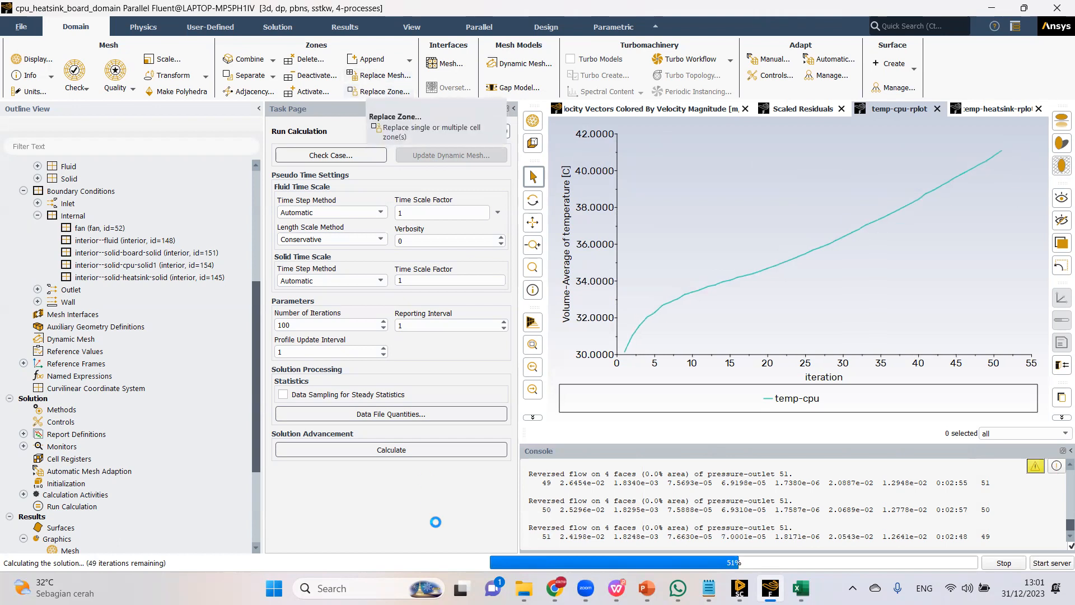
Open Task Manager and look over the CPU and memory load of the running processes.
click(341, 588)
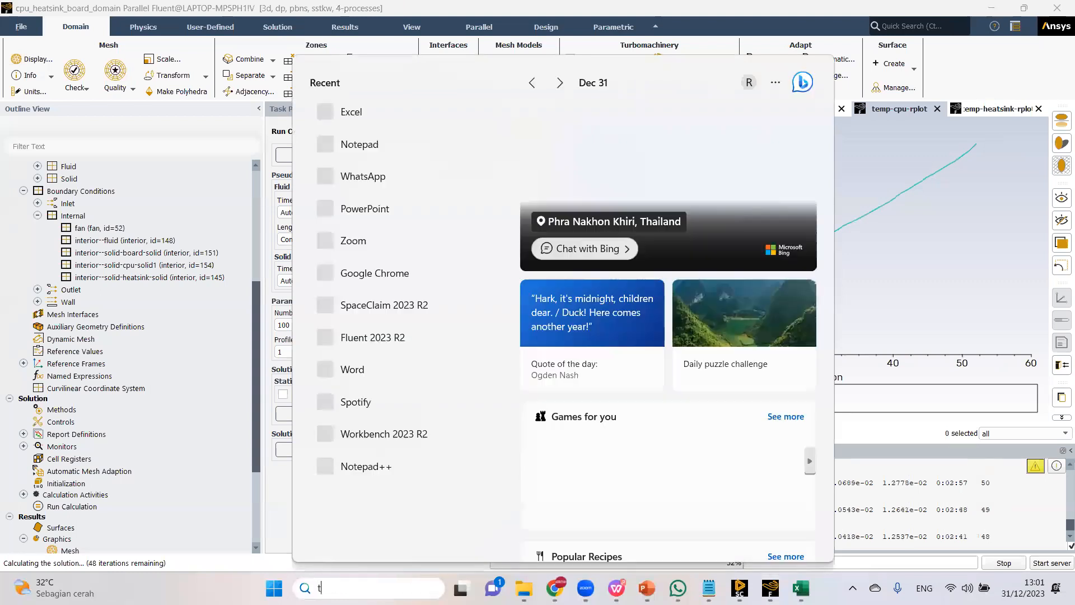
text(task)
key(Return)
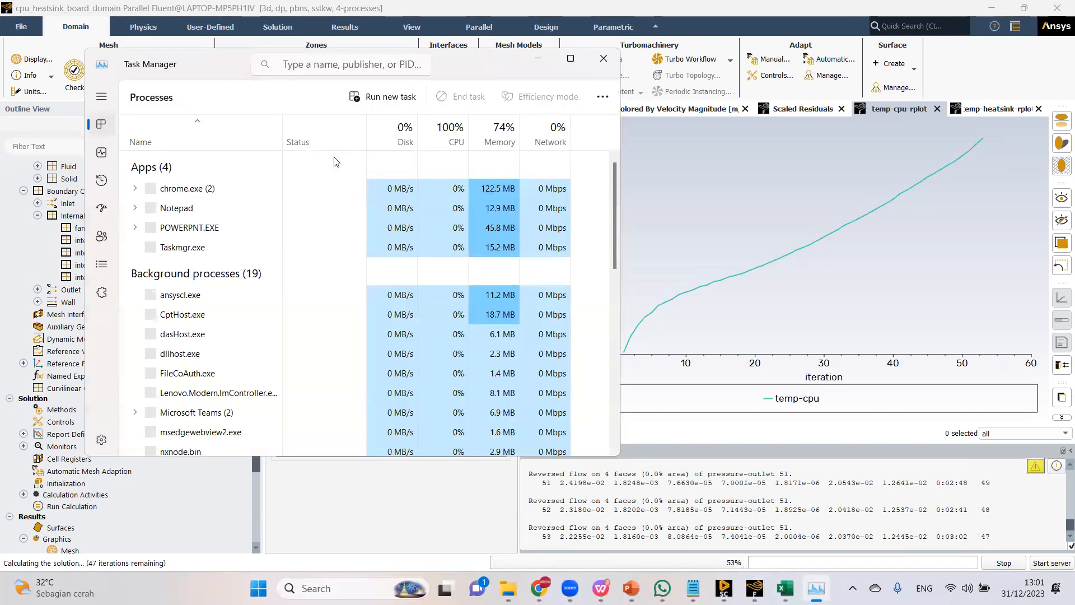
click(102, 98)
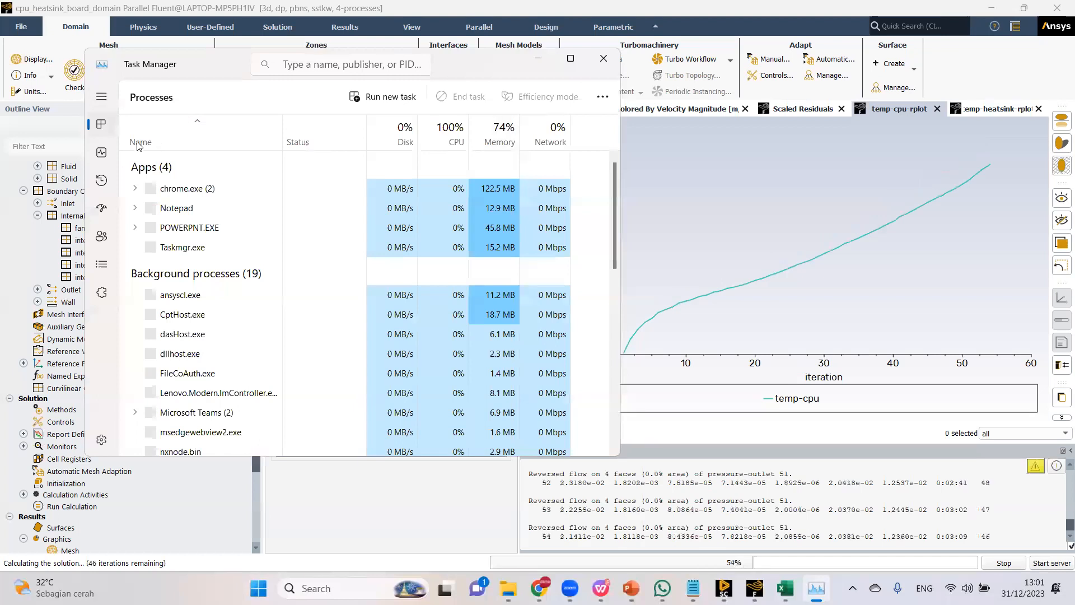
drag(235, 66, 197, 108)
click(566, 101)
Switch to Chrome and search the web for "processor intel i7 gen 12 specs" in a new tab.
key(alt+Tab)
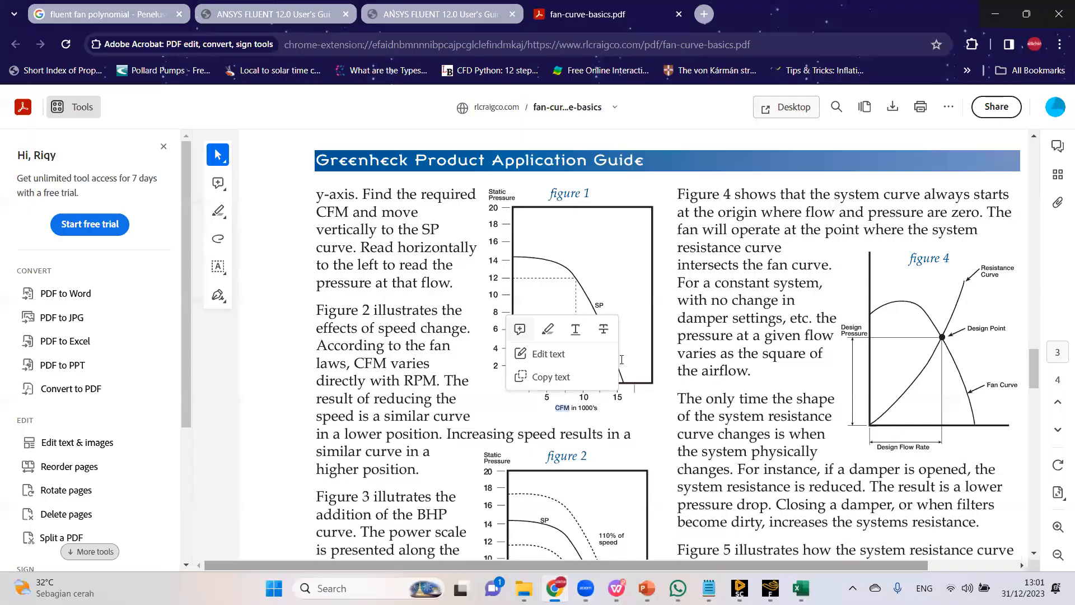
key(ctrl+t)
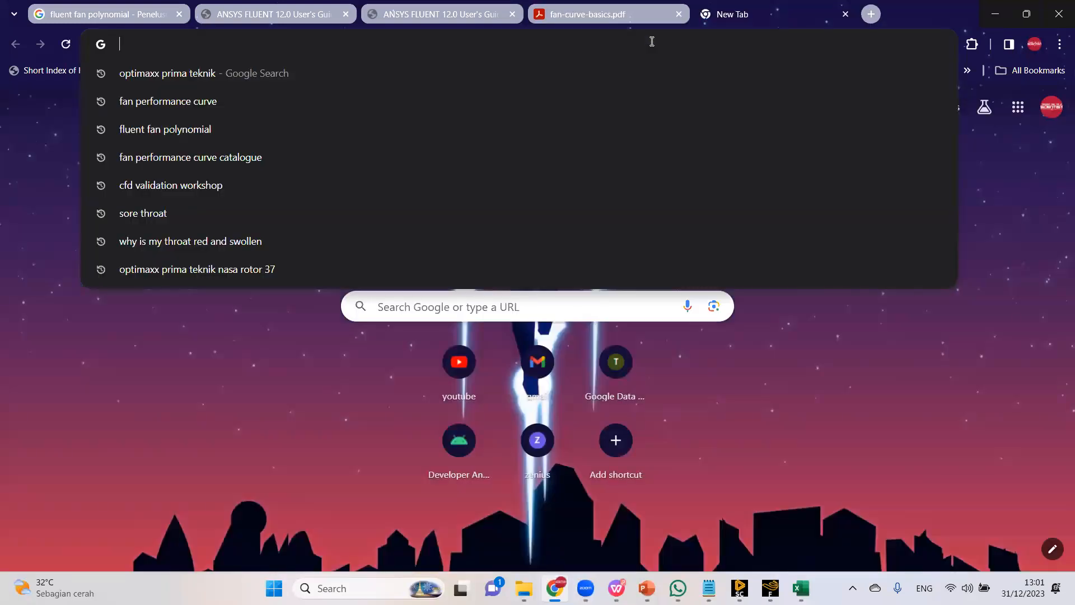
text(processsor intel i7)
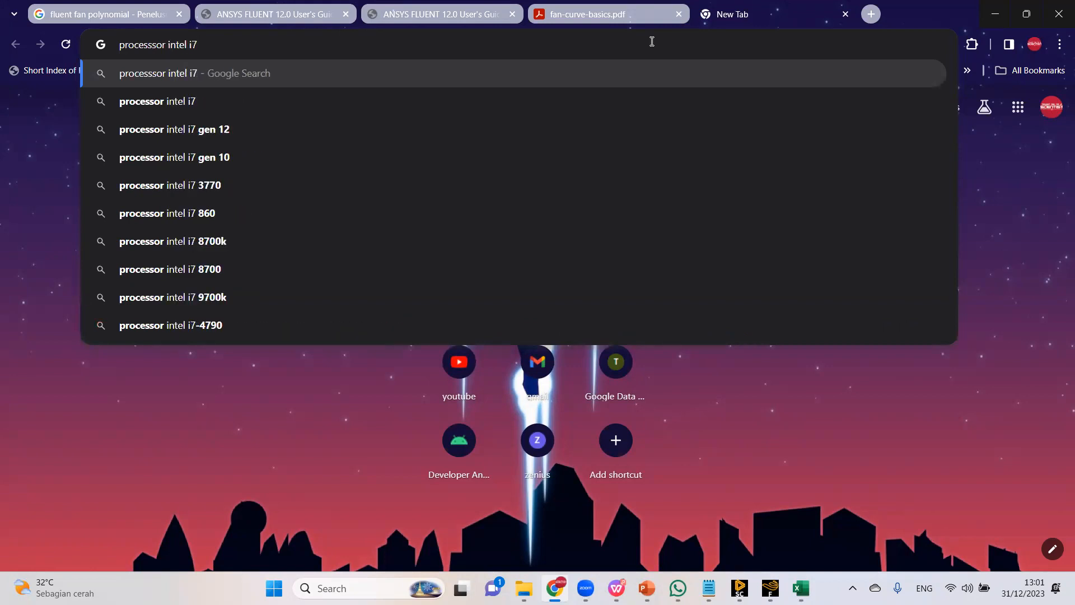
key(Down)
key(Down)
text(specs)
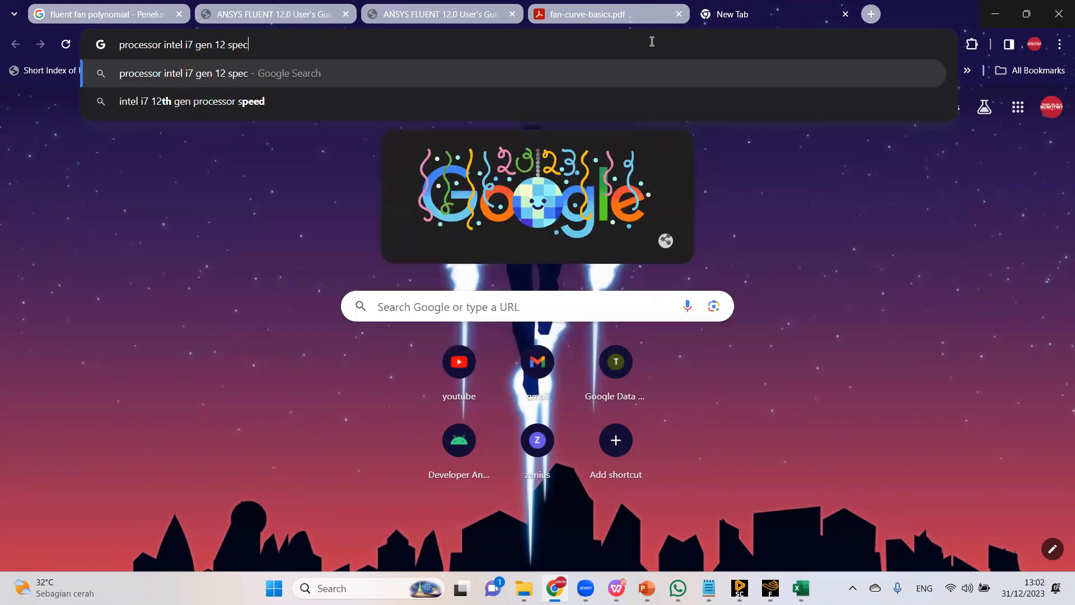
key(Return)
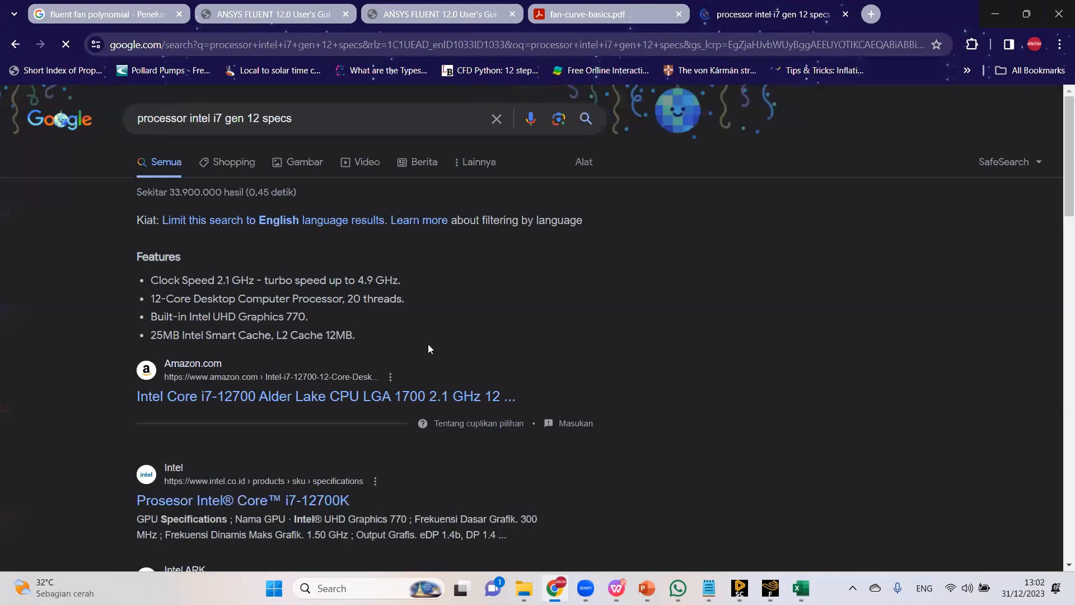
Open the Amazon and Intel results for the Core i7-12700 series, keeping Intel's i7-12700K specifications page.
click(409, 393)
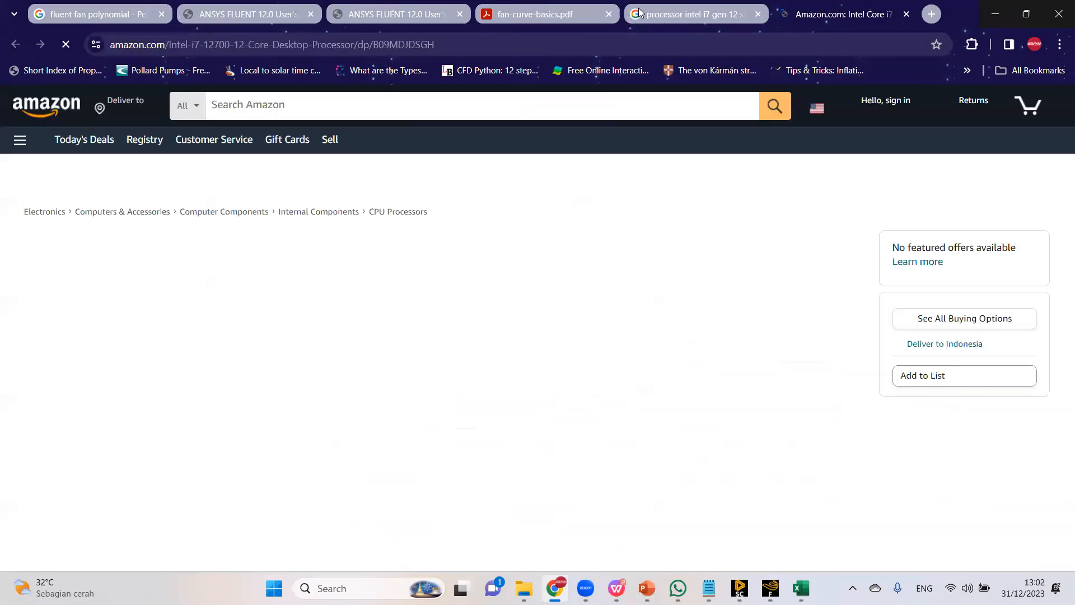
click(639, 12)
scroll(402, 417, down, 2)
click(311, 369)
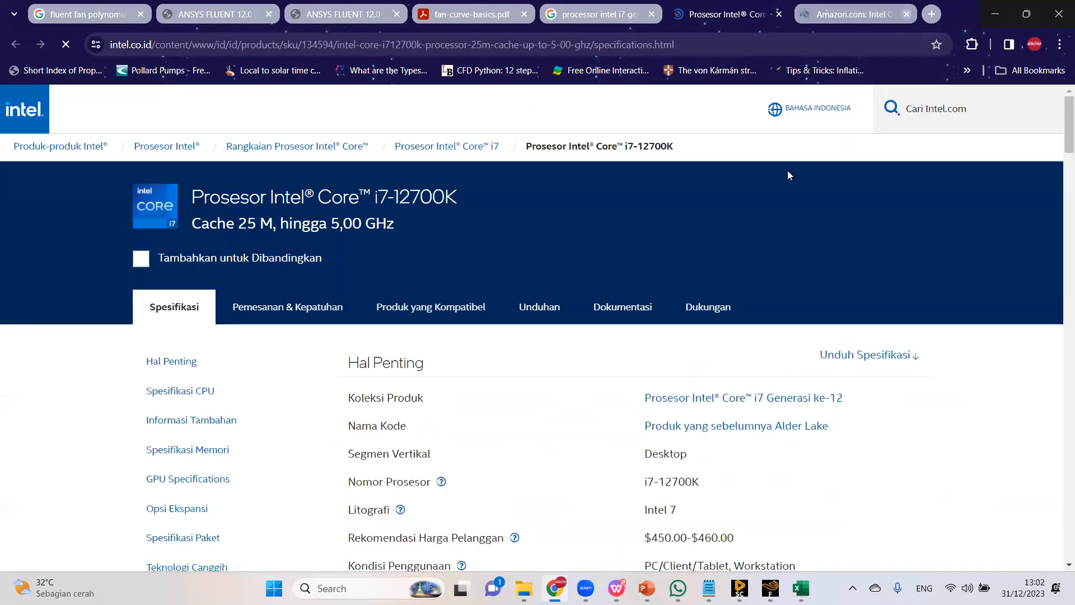
Read through the i7-12700K's CPU, memory and GPU specifications.
scroll(564, 336, down, 1)
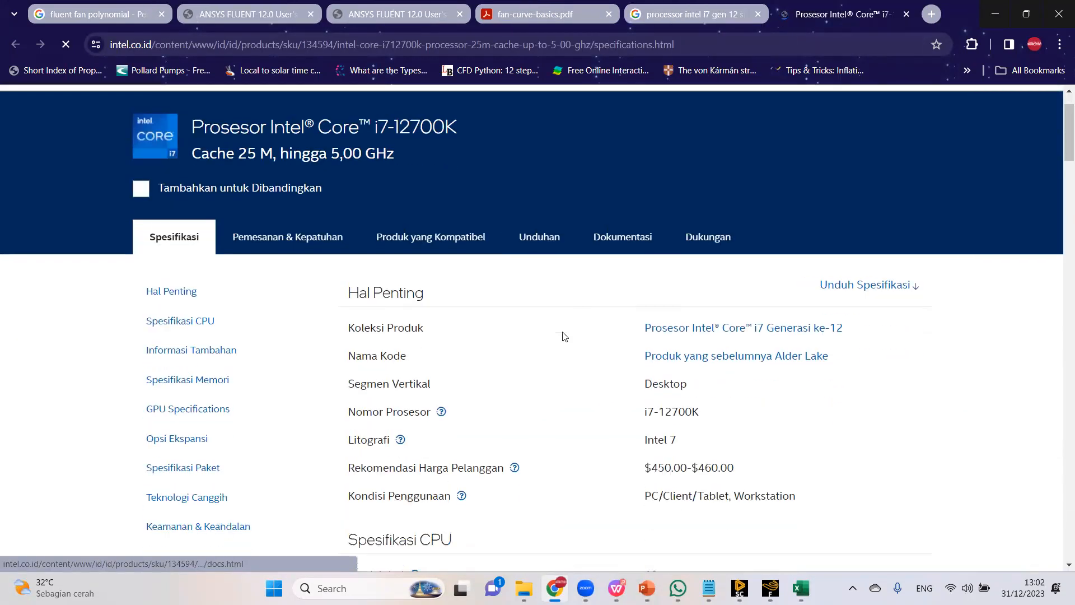
scroll(562, 335, down, 3)
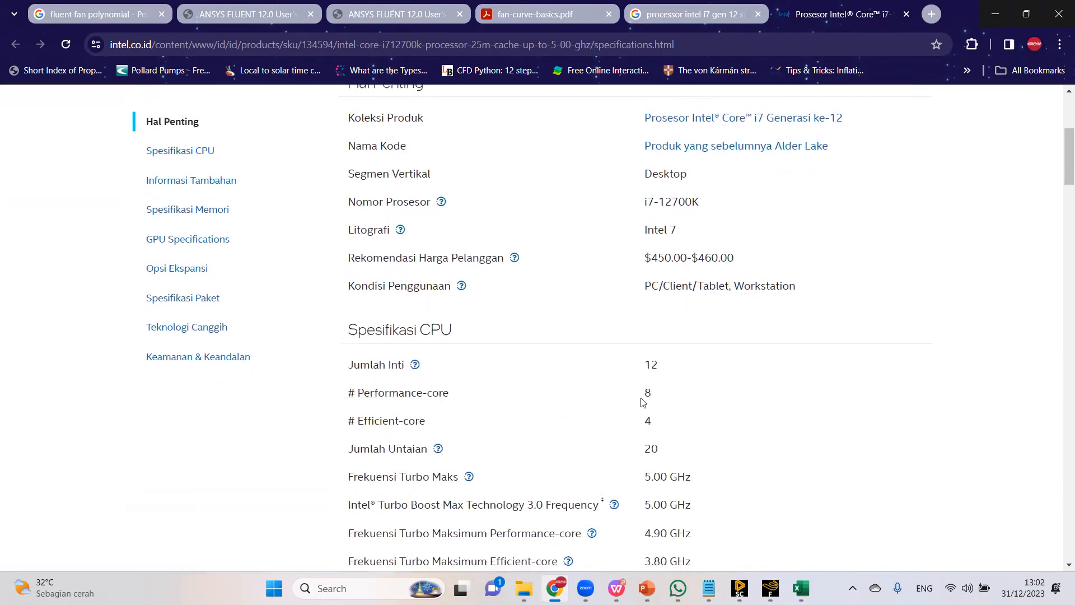
scroll(643, 402, down, 1)
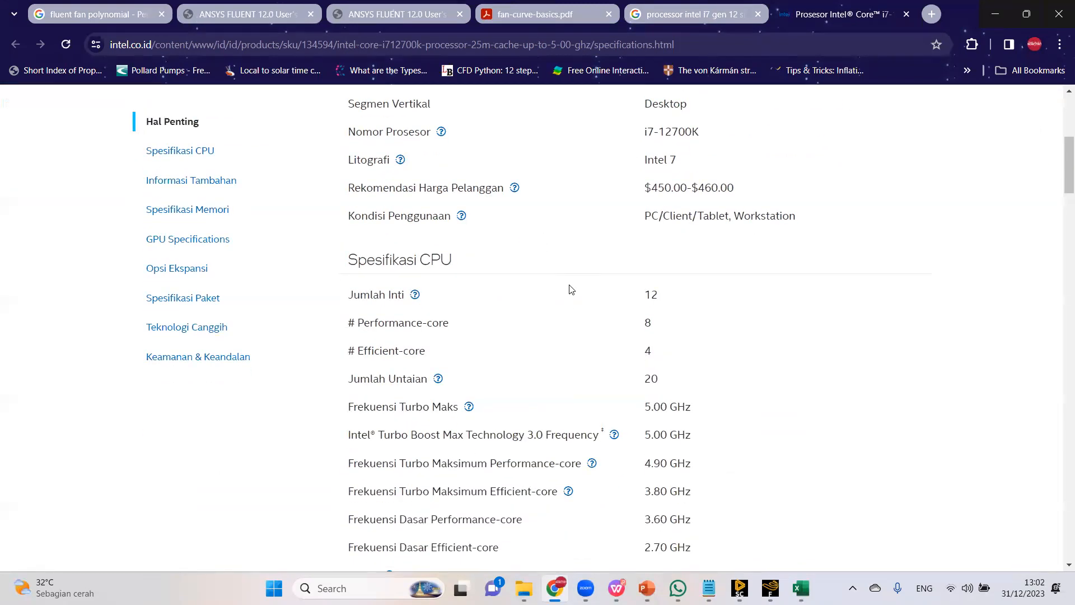
scroll(500, 229, down, 5)
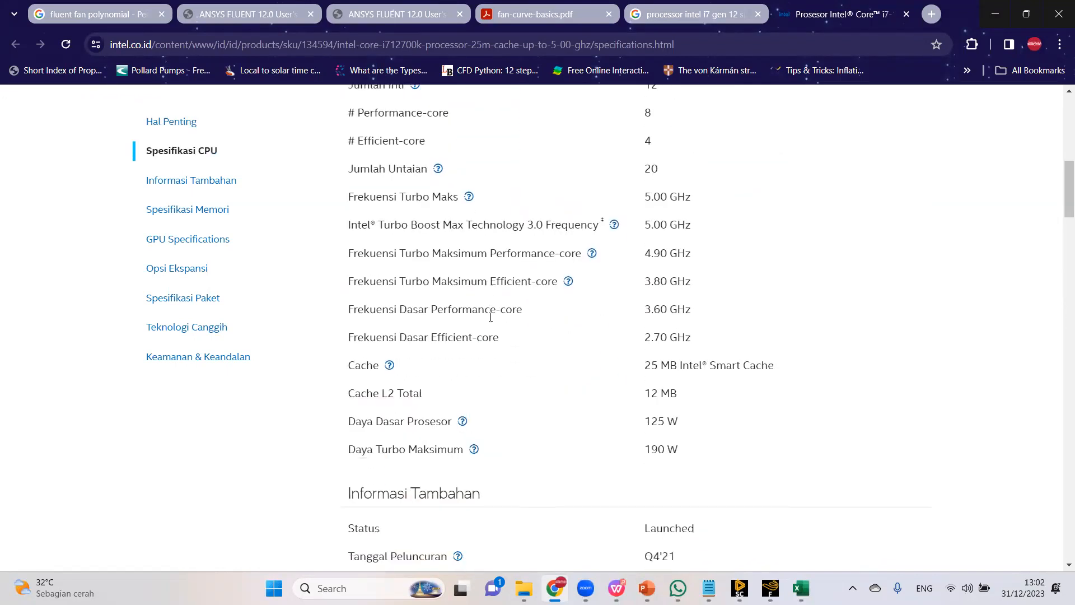
scroll(509, 324, down, 8)
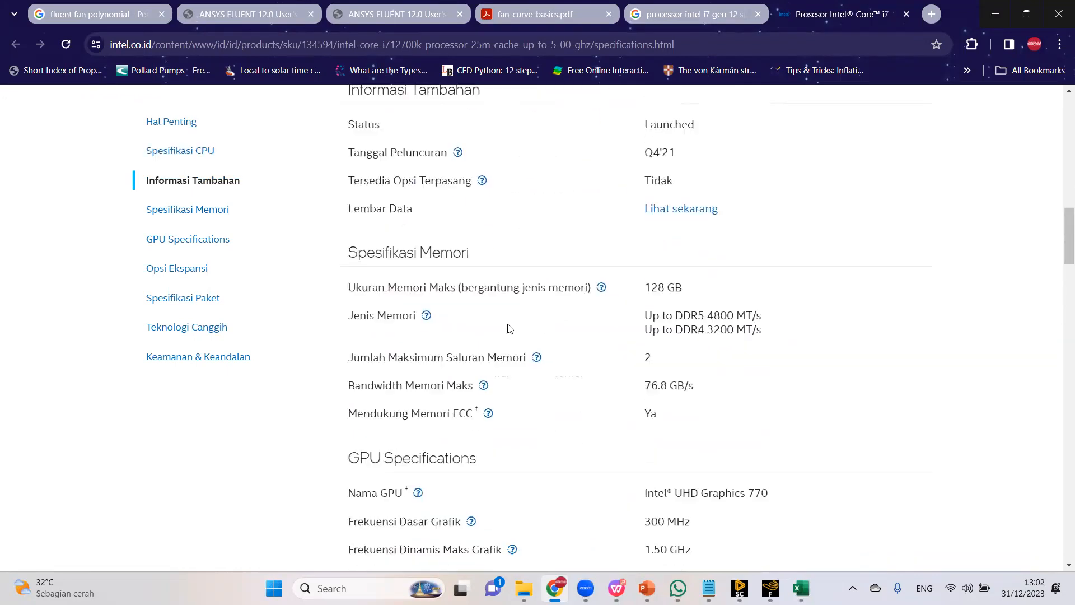
scroll(508, 329, down, 1)
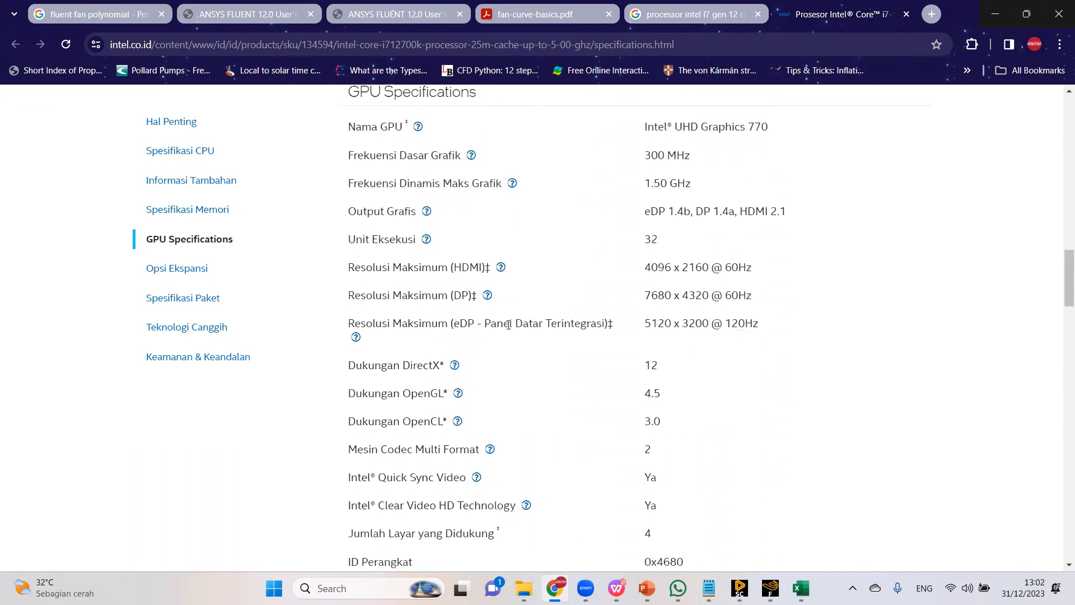
Search the specifications page for "tempera" and close the page search.
key(ctrl+f)
text(tempera)
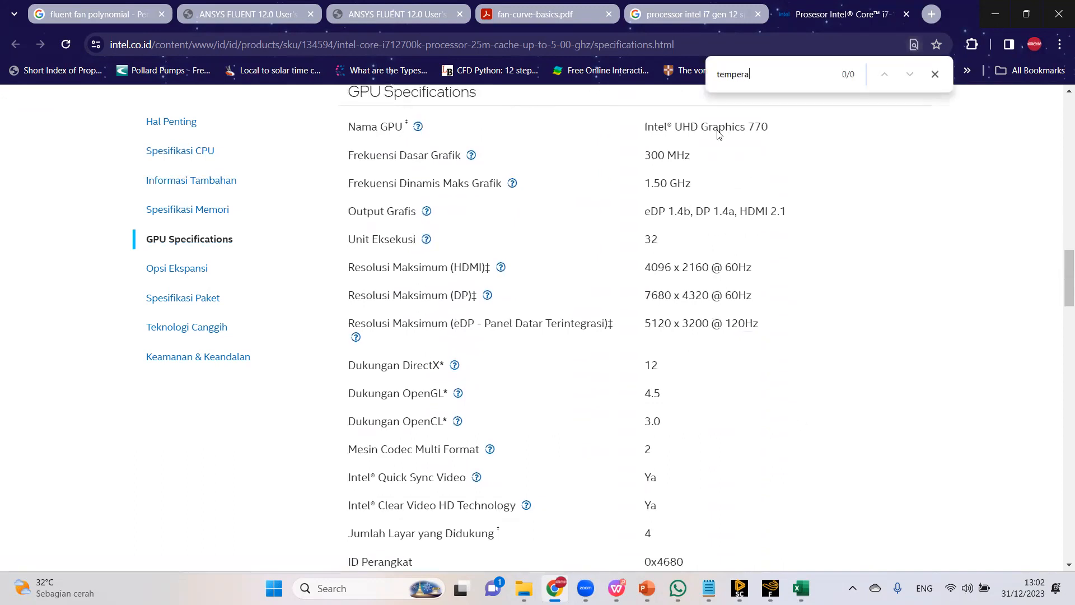
key(BackSpace)
key(BackSpace)
key(BackSpace)
key(Escape)
Look through the remaining i7-12700K specifications for the temperature limit in the package section.
scroll(492, 422, down, 8)
scroll(578, 354, down, 14)
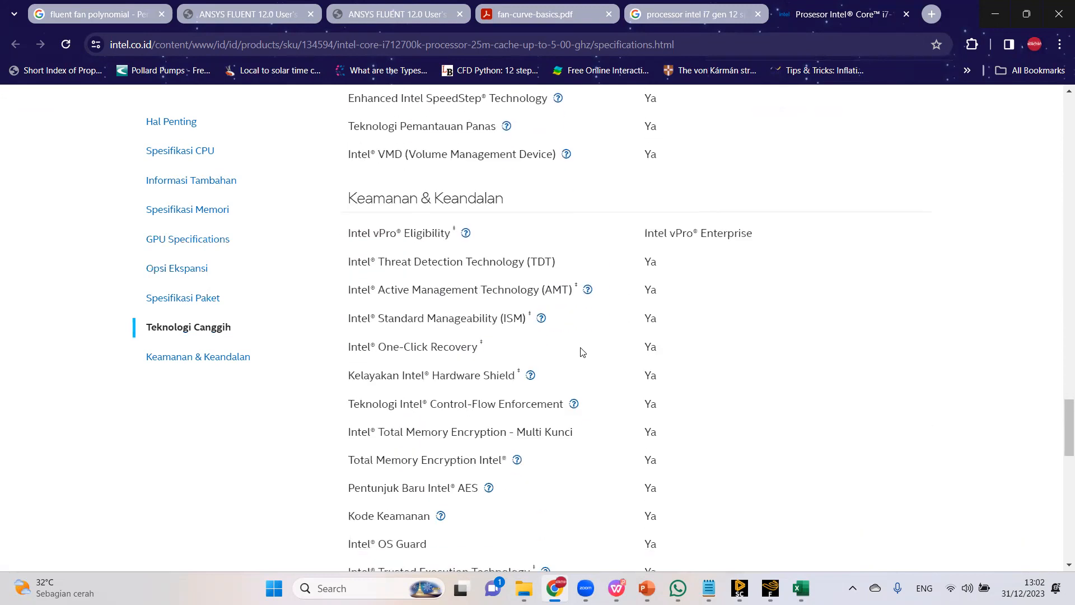
scroll(580, 352, down, 8)
scroll(579, 353, up, 20)
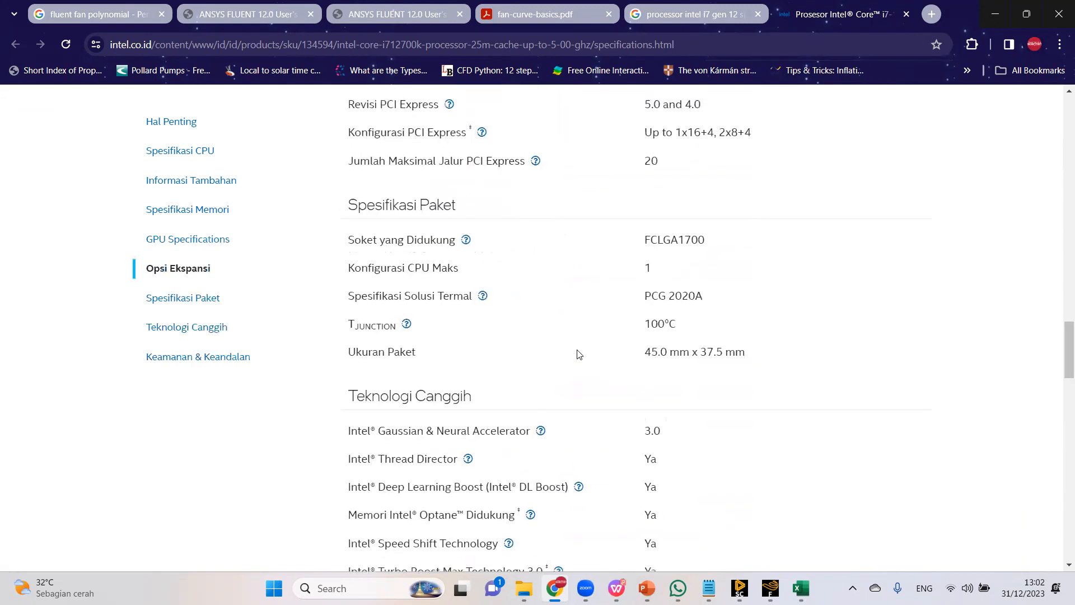
scroll(578, 354, up, 3)
scroll(579, 382, up, 3)
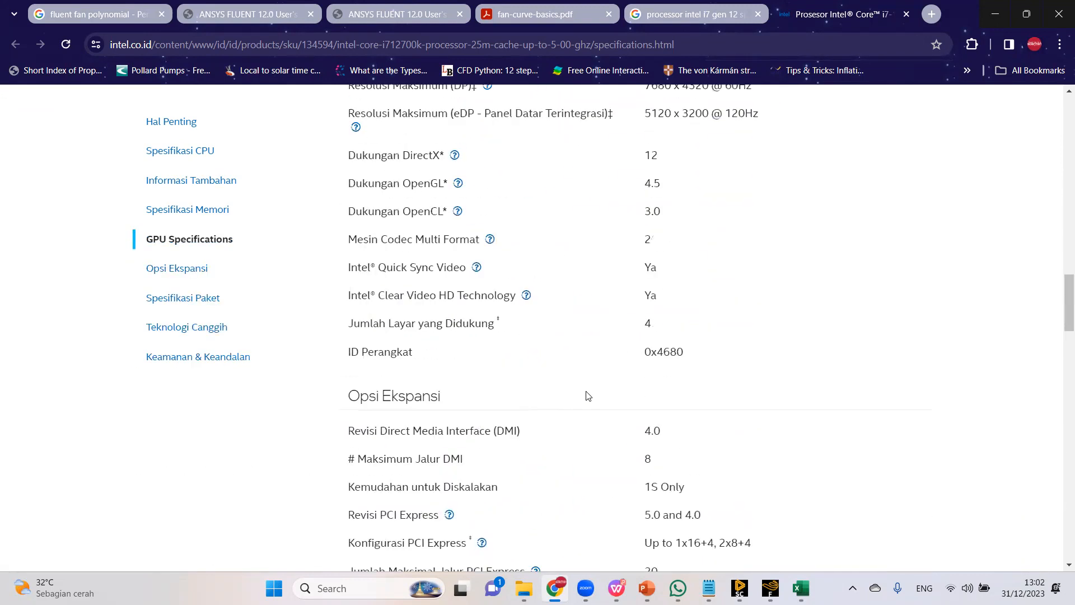
scroll(587, 396, down, 3)
scroll(672, 516, down, 1)
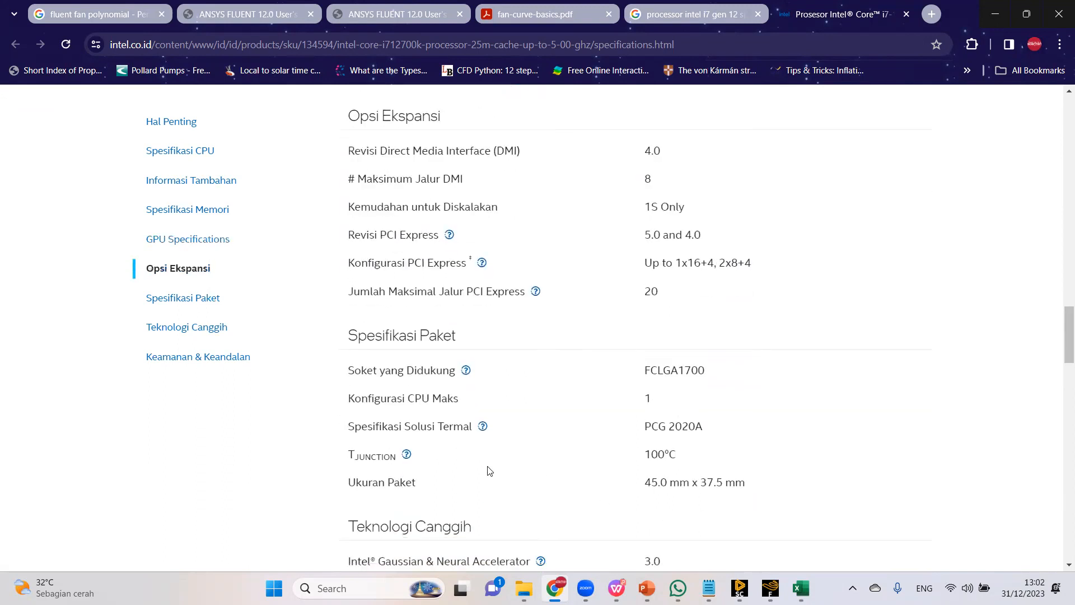
scroll(484, 346, down, 1)
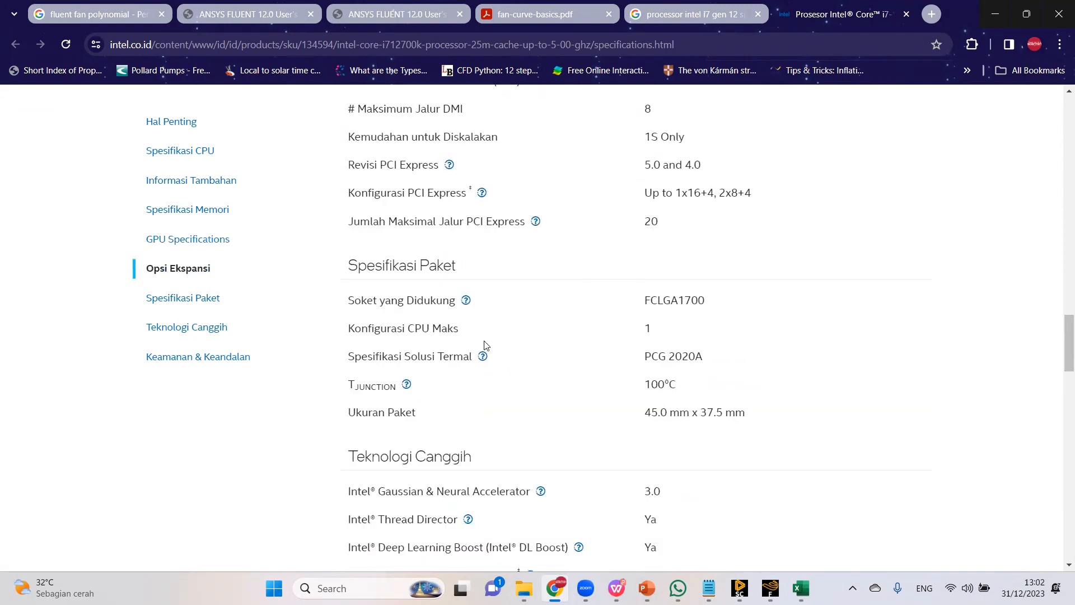
Read the explanation of the TJUNCTION specification, close it and highlight the listed junction temperature.
click(407, 385)
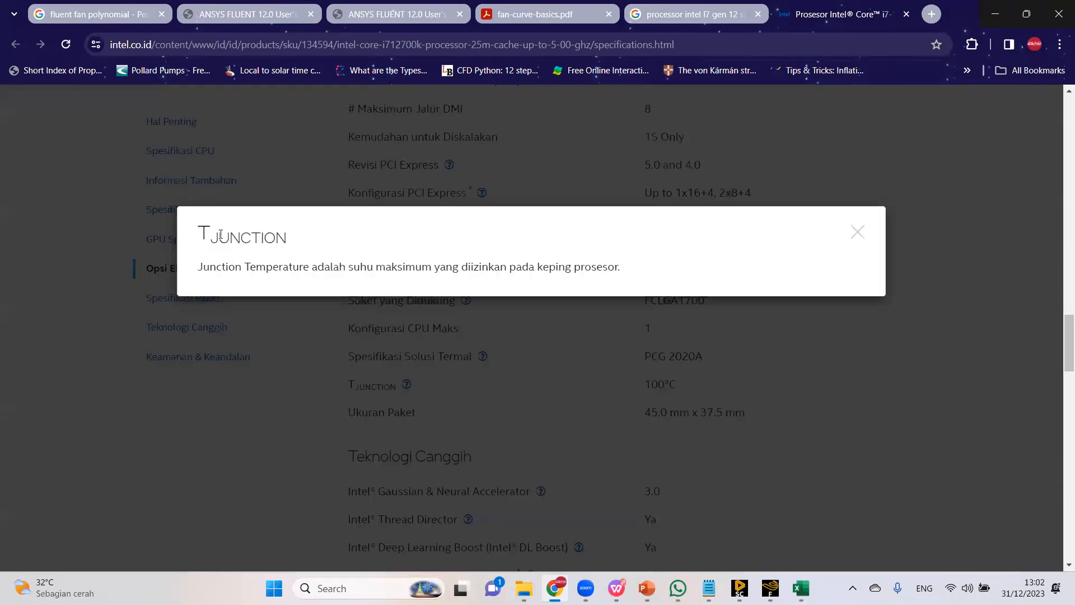
triple_click(197, 234)
drag(199, 268, 250, 267)
drag(349, 267, 632, 268)
click(865, 235)
scroll(647, 309, down, 1)
drag(647, 313, 682, 319)
click(681, 319)
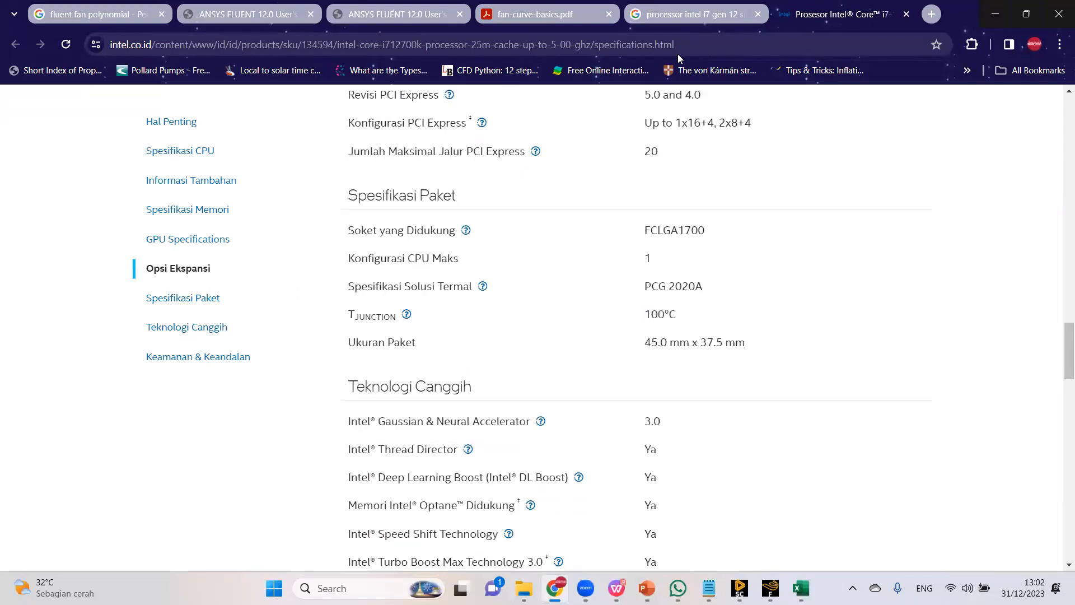
Return to the search results and change the query to "processor intel i5 gen 12 specs".
click(690, 15)
drag(208, 100, 213, 102)
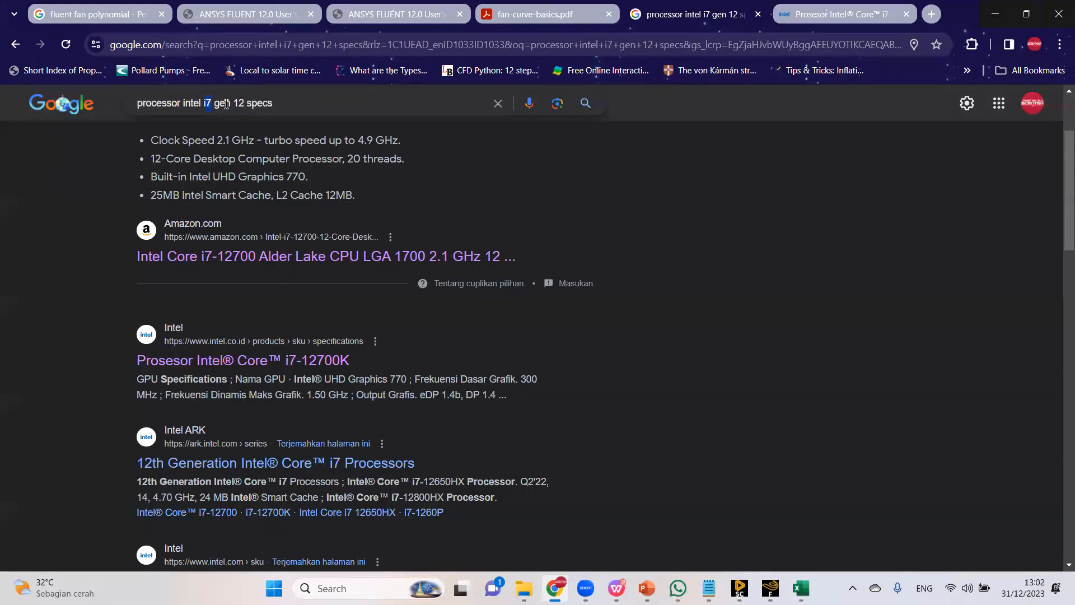
key(Return)
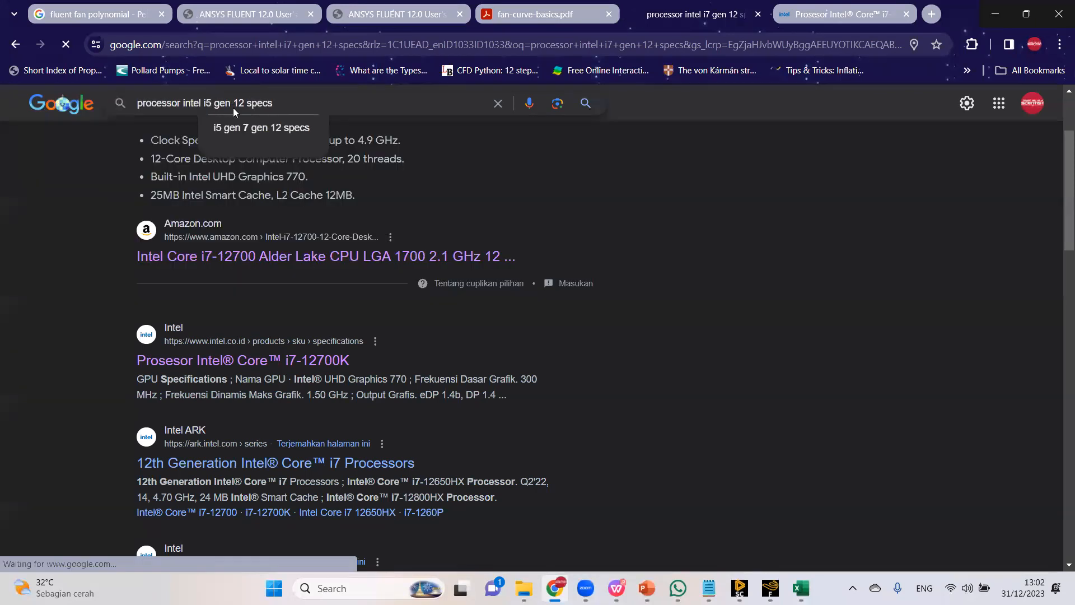
Open Intel's i5-12600K specifications page from the search results and look through it for the junction temperature in the package section.
scroll(414, 335, down, 3)
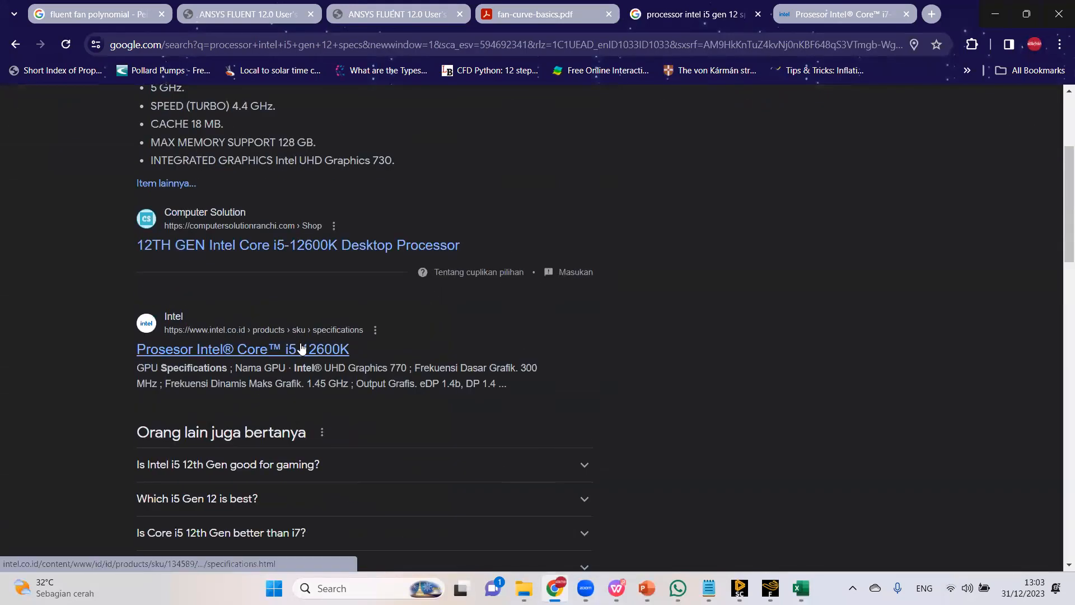
click(309, 348)
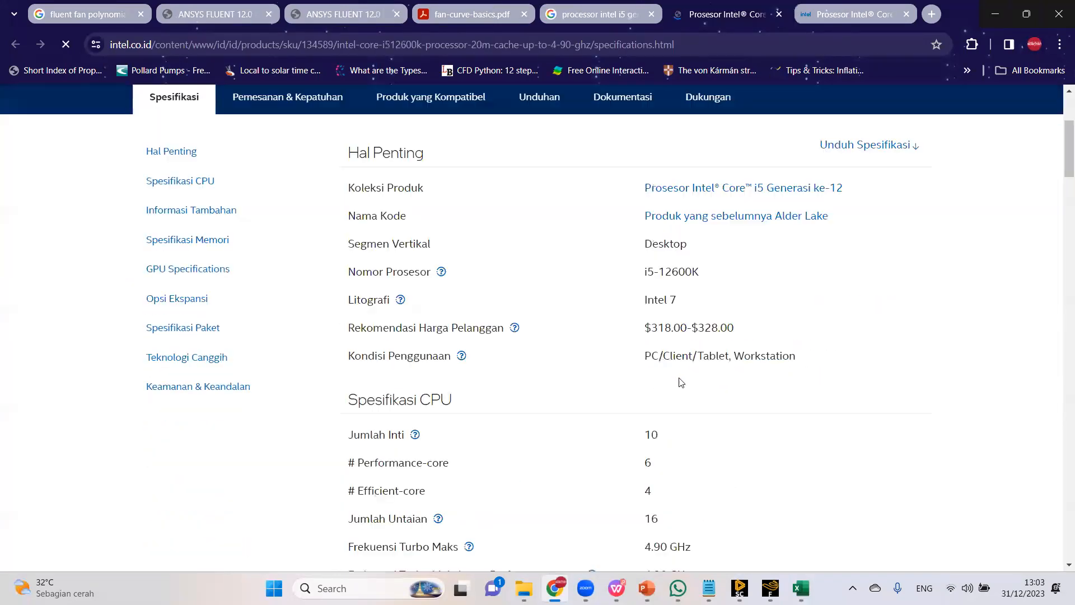
scroll(685, 336, down, 5)
scroll(687, 322, down, 3)
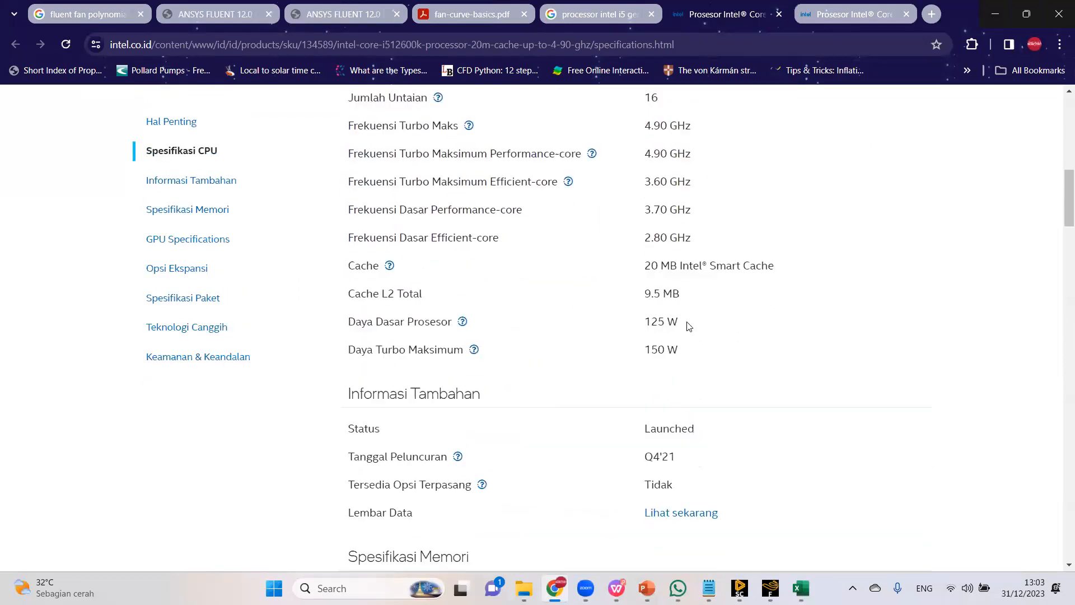
scroll(687, 326, down, 8)
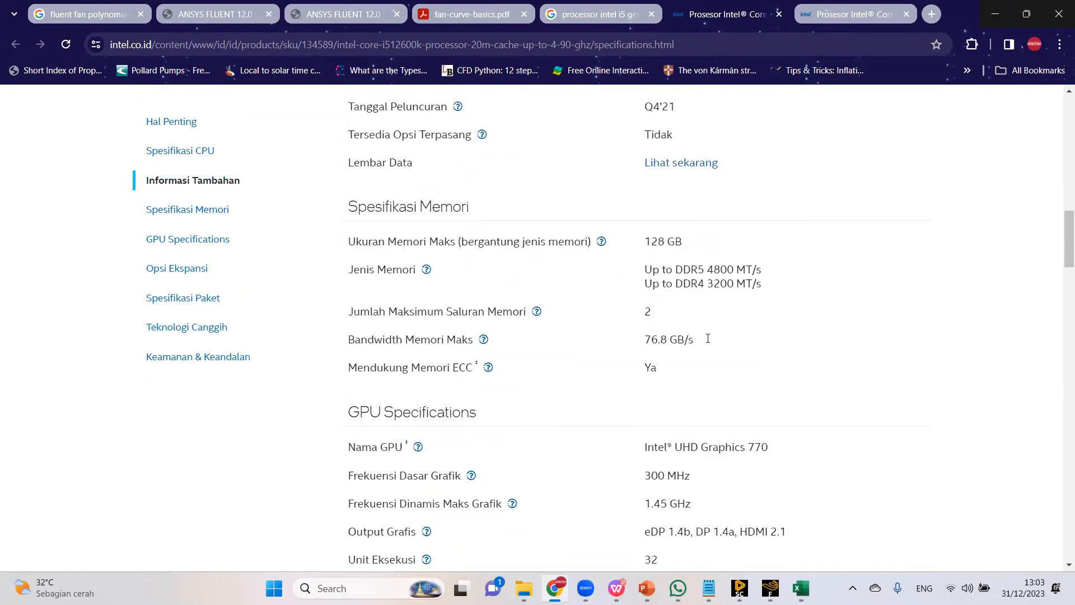
scroll(708, 340, down, 12)
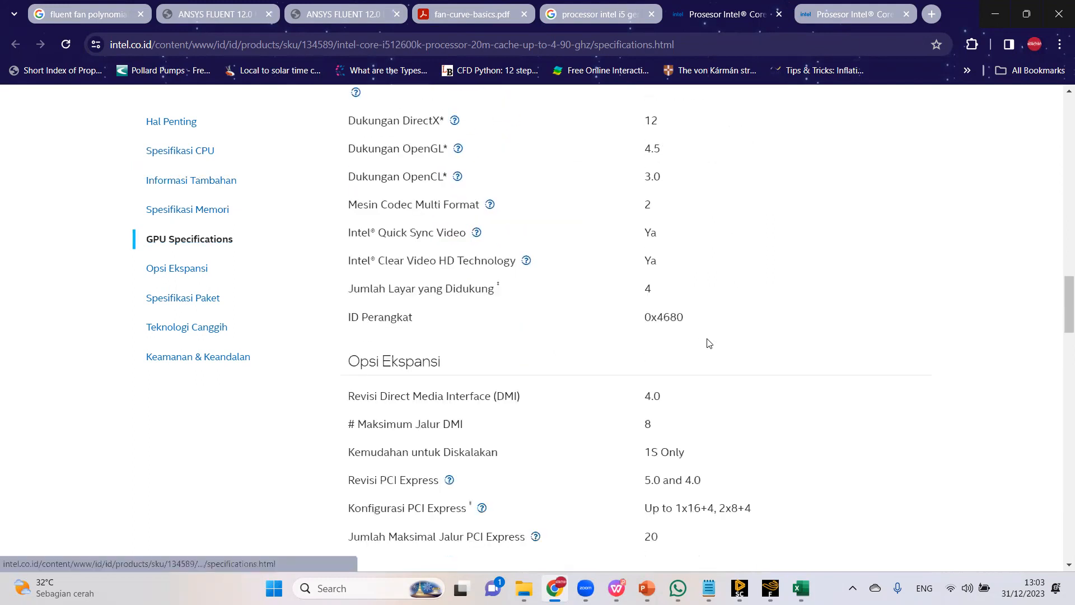
scroll(707, 343, down, 3)
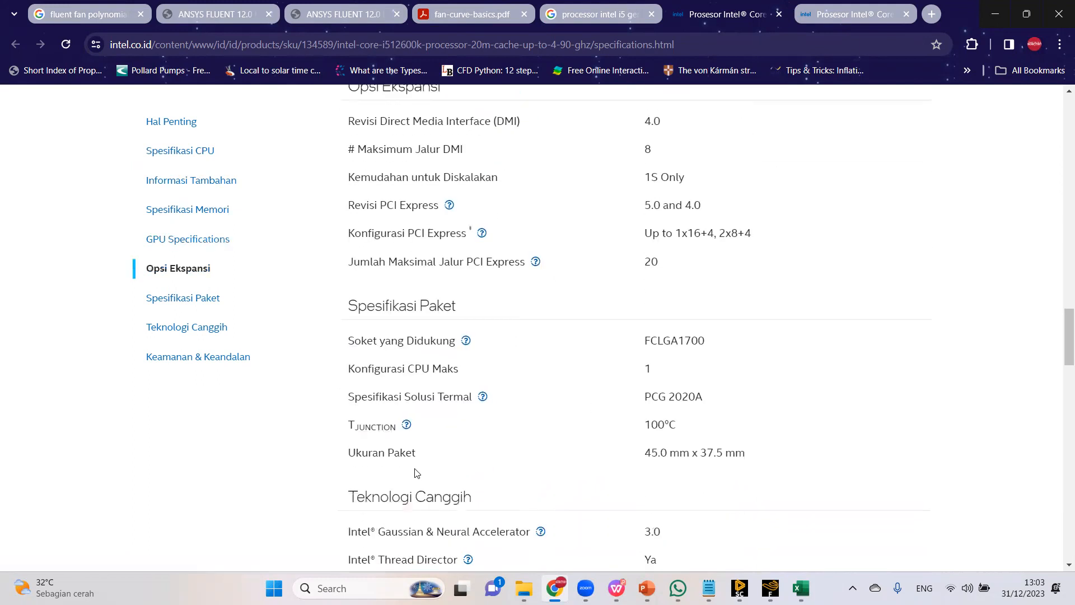
Read the TJUNCTION explanation for the i5-12600K, highlighting its definition text, and close it.
click(407, 426)
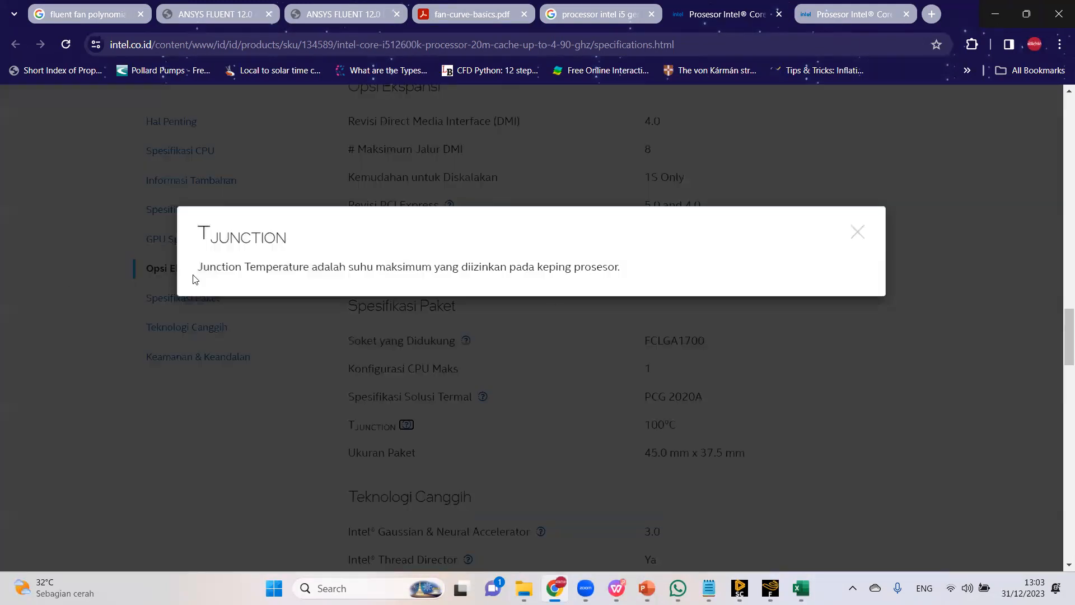
drag(250, 267, 646, 267)
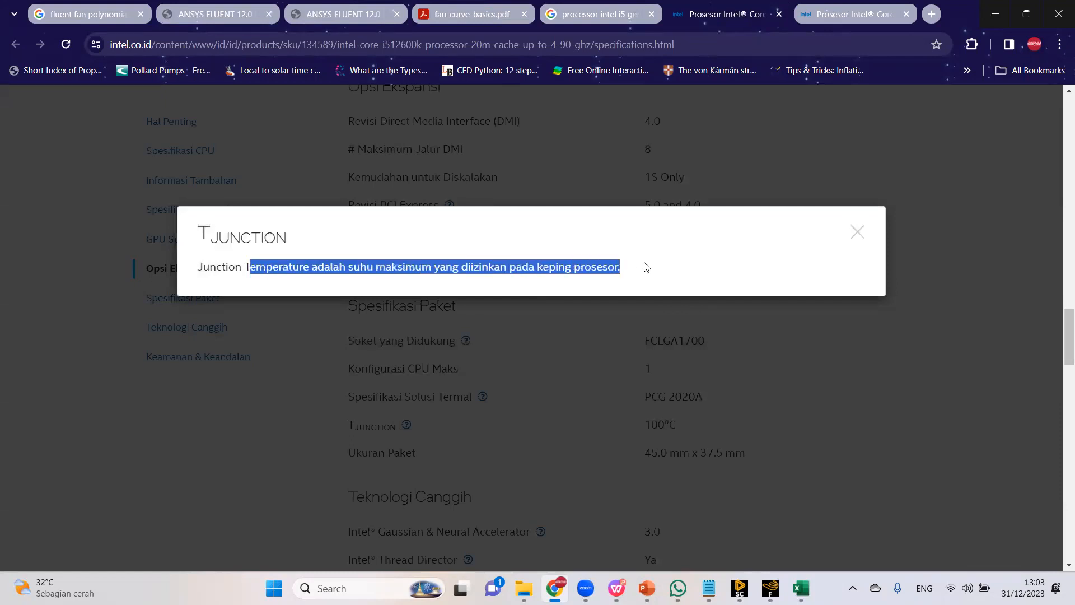
drag(246, 267, 792, 271)
click(857, 232)
Go back to the i5-12600K CPU specifications, read the "Daya Dasar Prosesor" explanation and close it.
scroll(680, 441, up, 6)
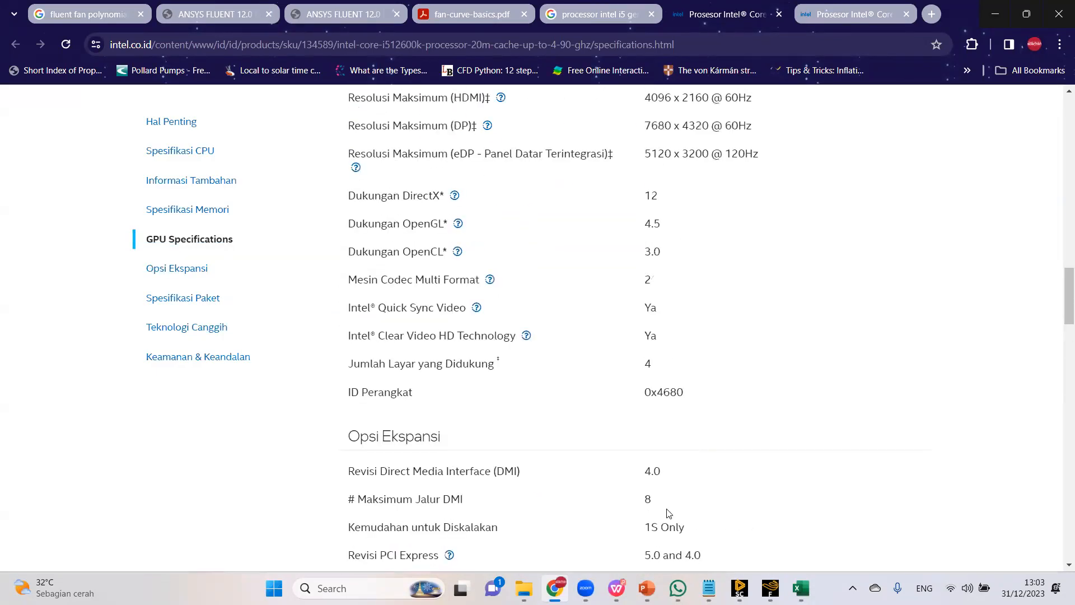
scroll(667, 514, up, 10)
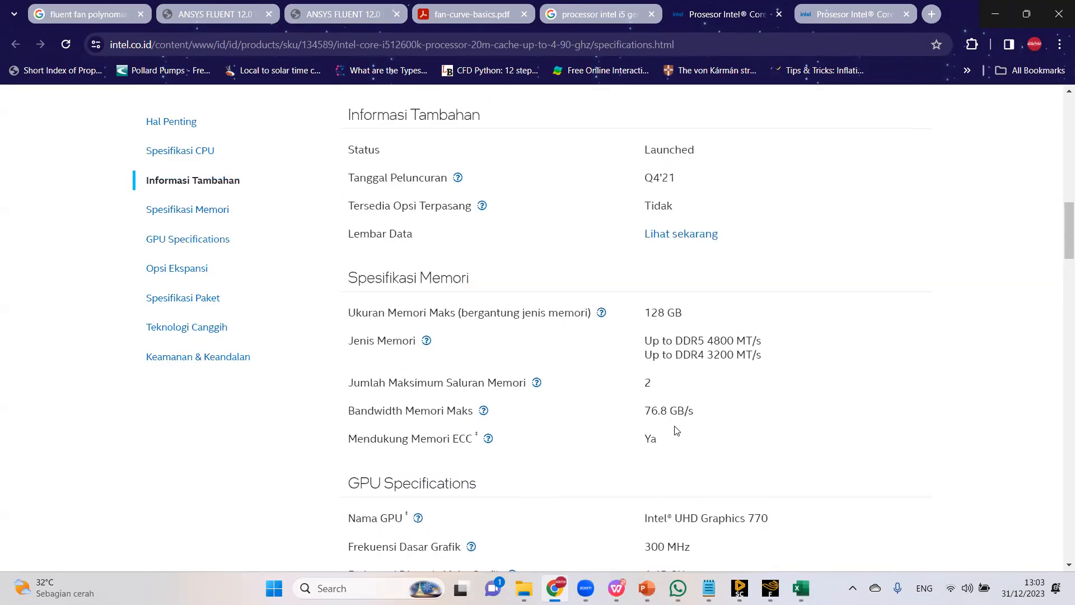
scroll(676, 430, up, 6)
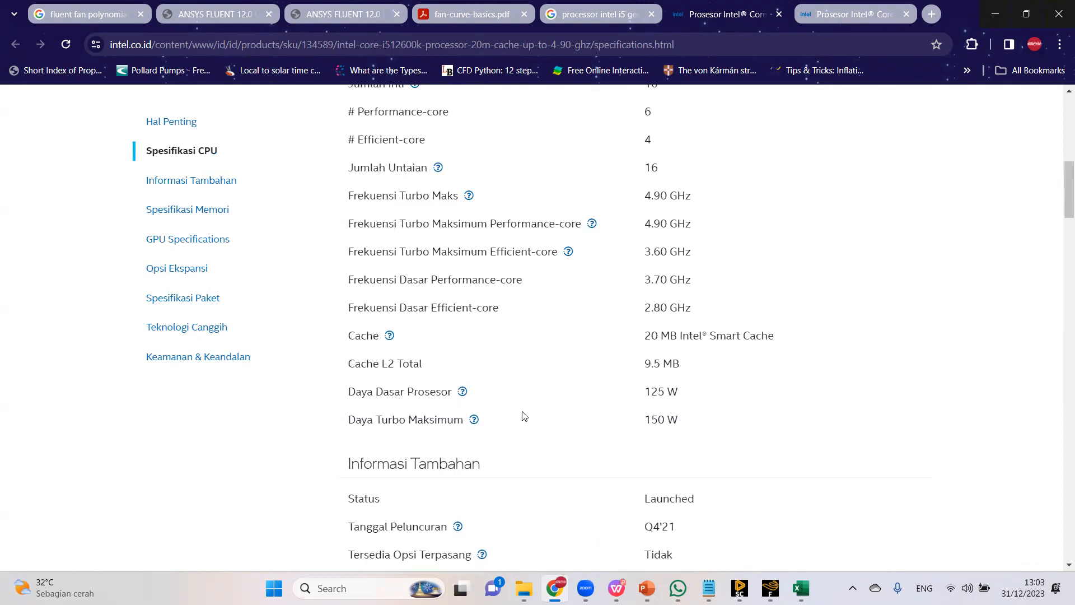
scroll(530, 422, up, 1)
scroll(547, 427, up, 1)
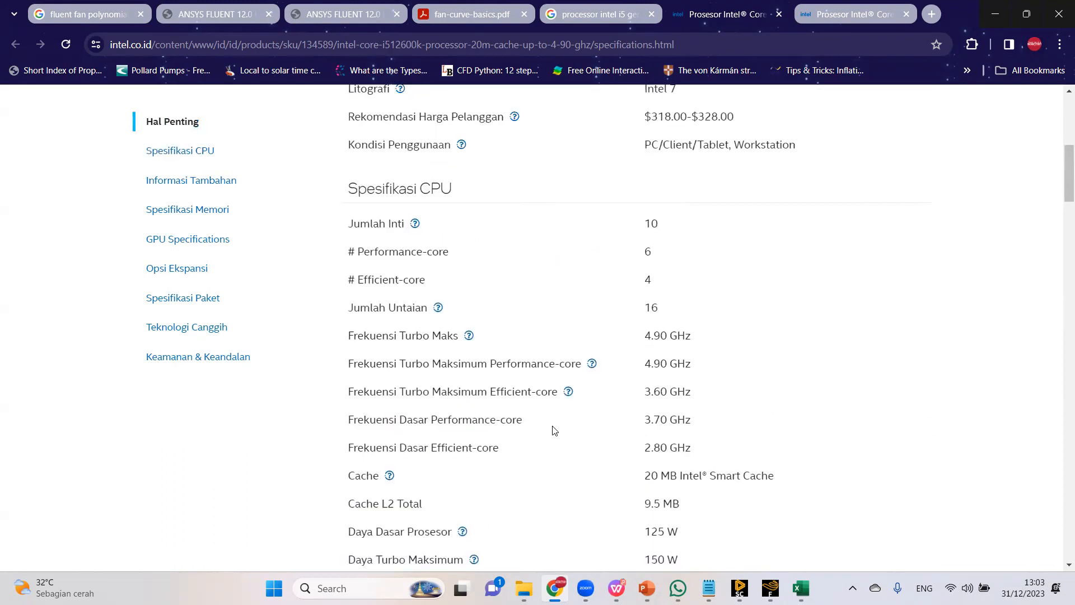
scroll(555, 435, down, 3)
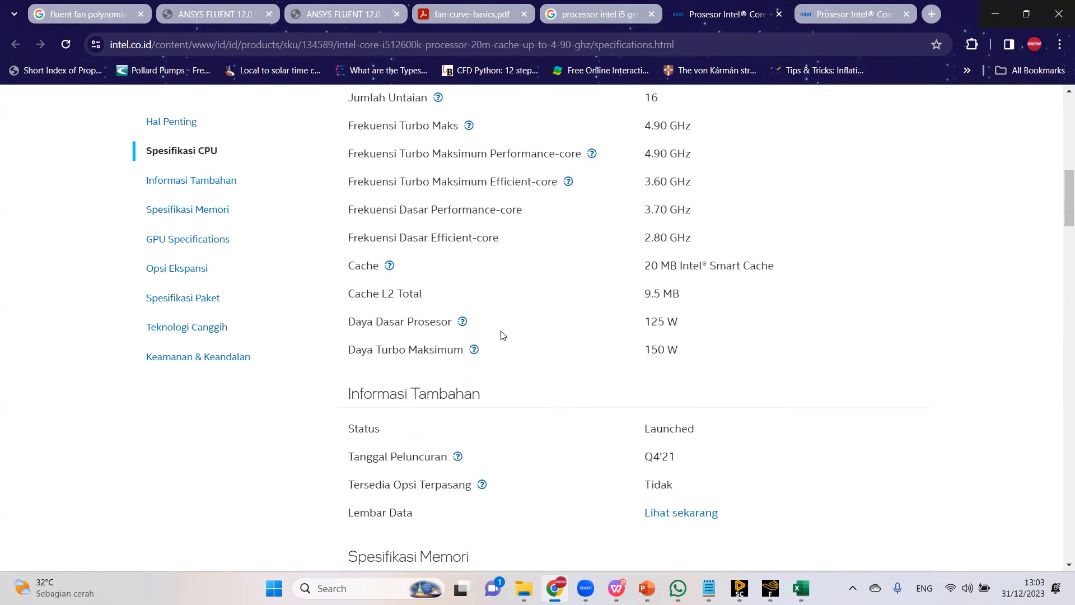
click(462, 321)
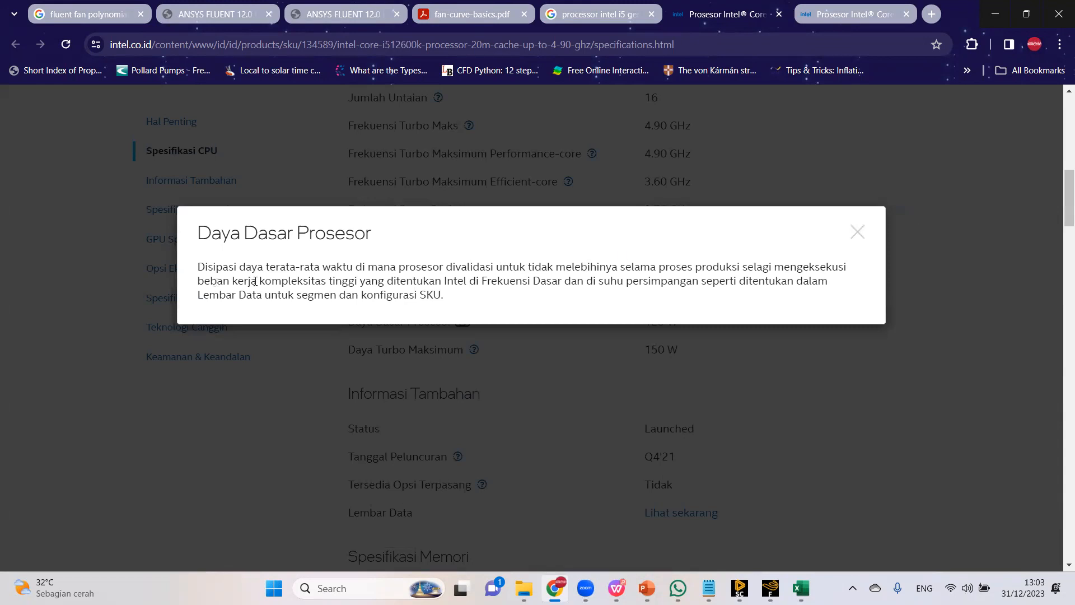
drag(223, 268, 263, 267)
click(860, 238)
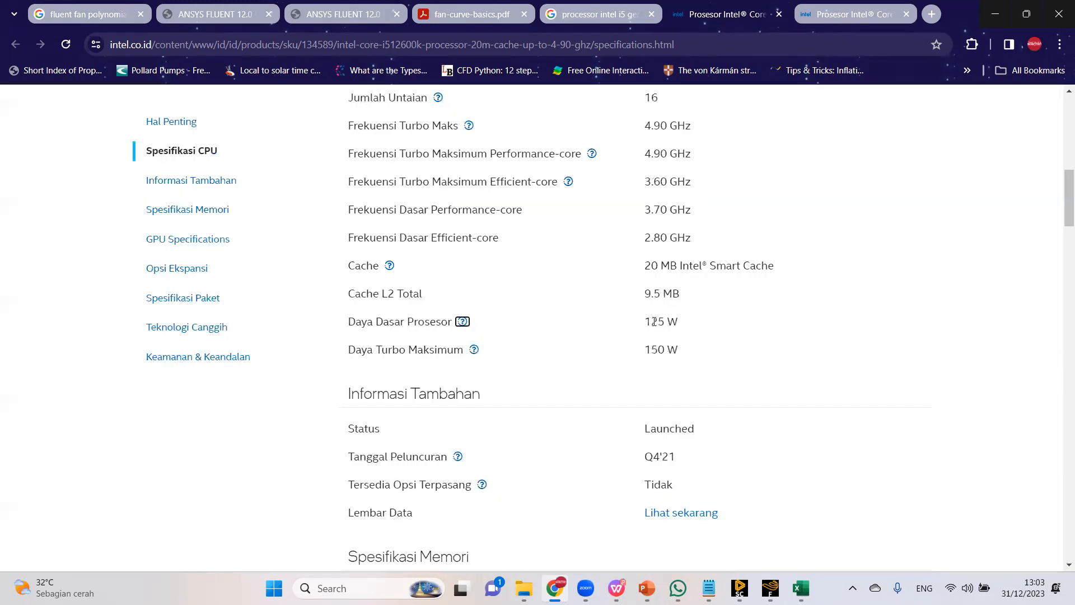
Highlight the processor's base power and maximum turbo power values in the CPU specifications.
drag(644, 322, 688, 355)
click(648, 333)
click(696, 332)
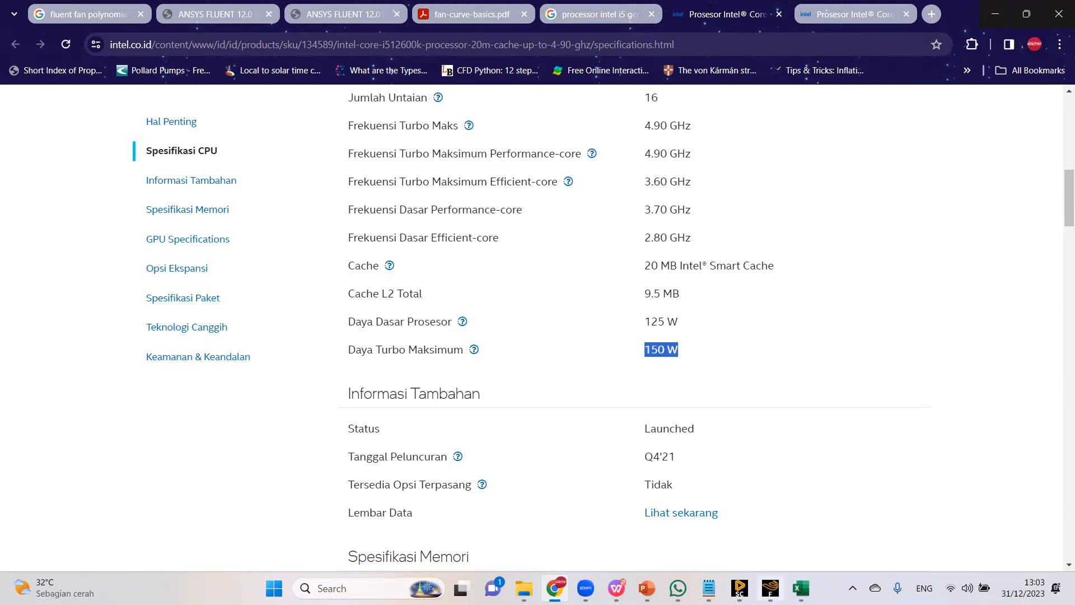
Switch to Ansys Fluent, check the heatsink and CPU temperature plots until the calculation ends, and dismiss the completion message.
click(770, 588)
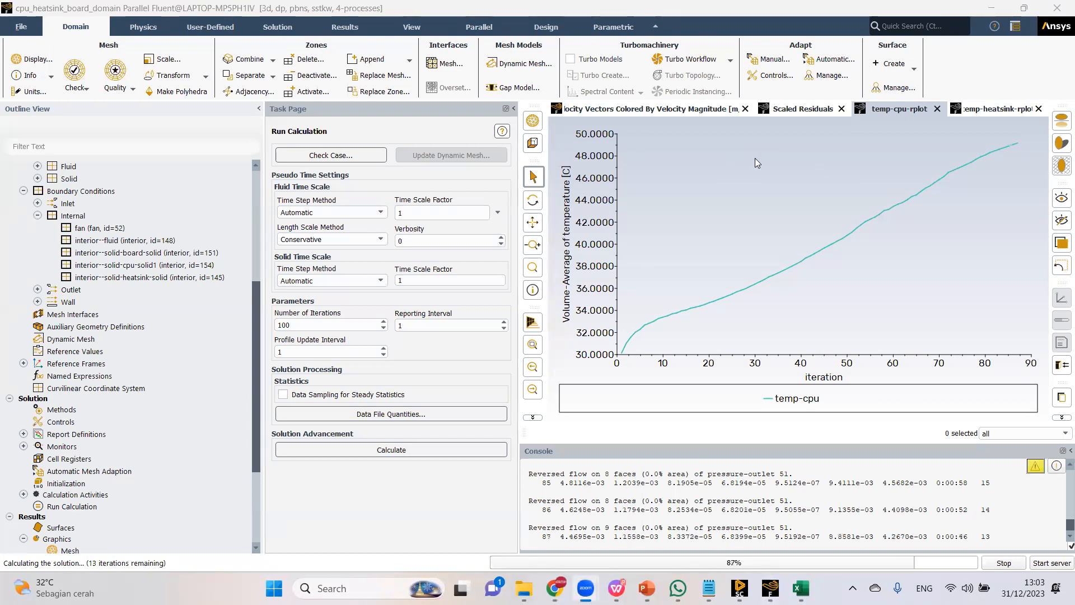
click(989, 114)
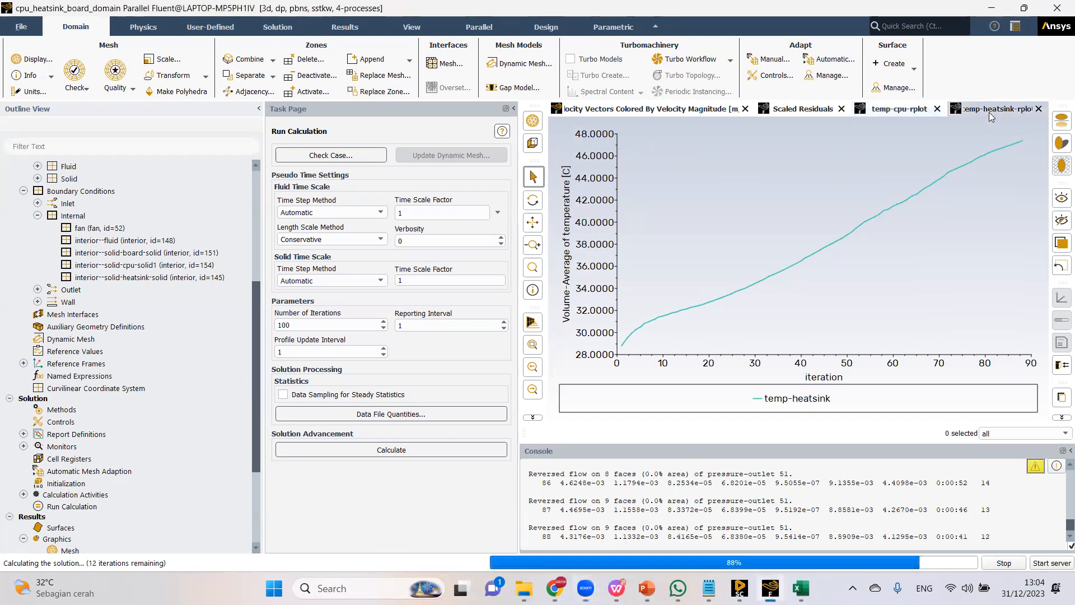
click(902, 110)
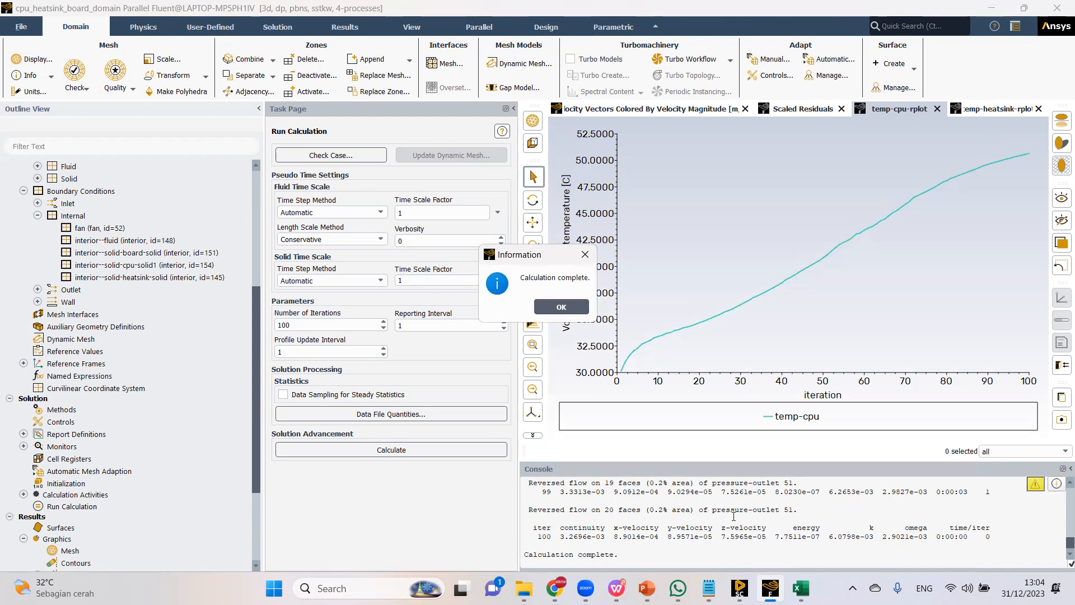
click(551, 307)
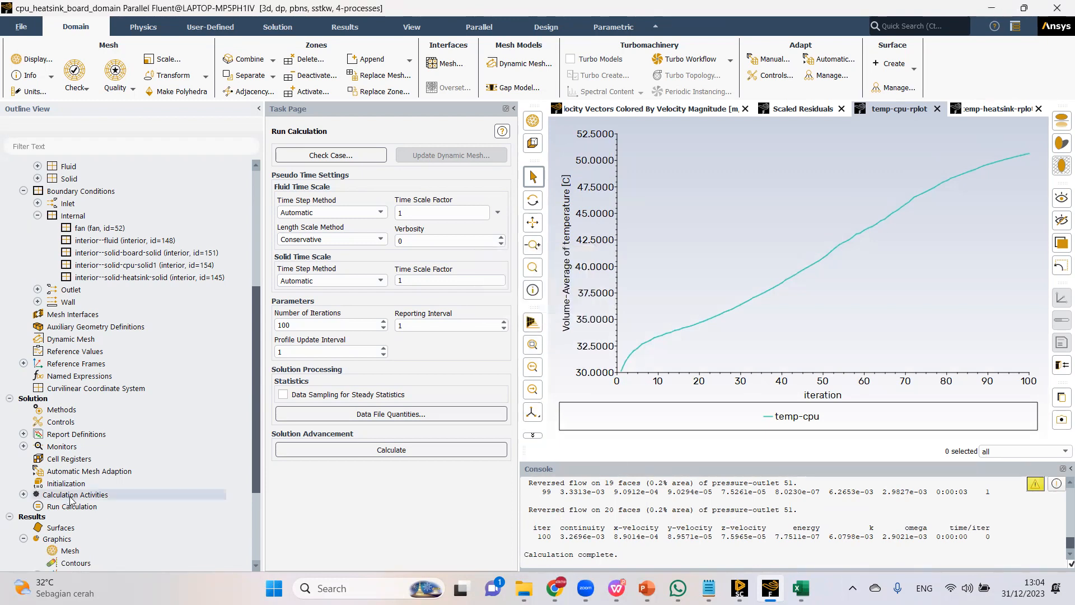
Create the mesh display mesh-1 with the preselected fluid-solid board, CPU and heatsink walls, and move its dialog clear of the view.
scroll(103, 427, down, 4)
click(38, 439)
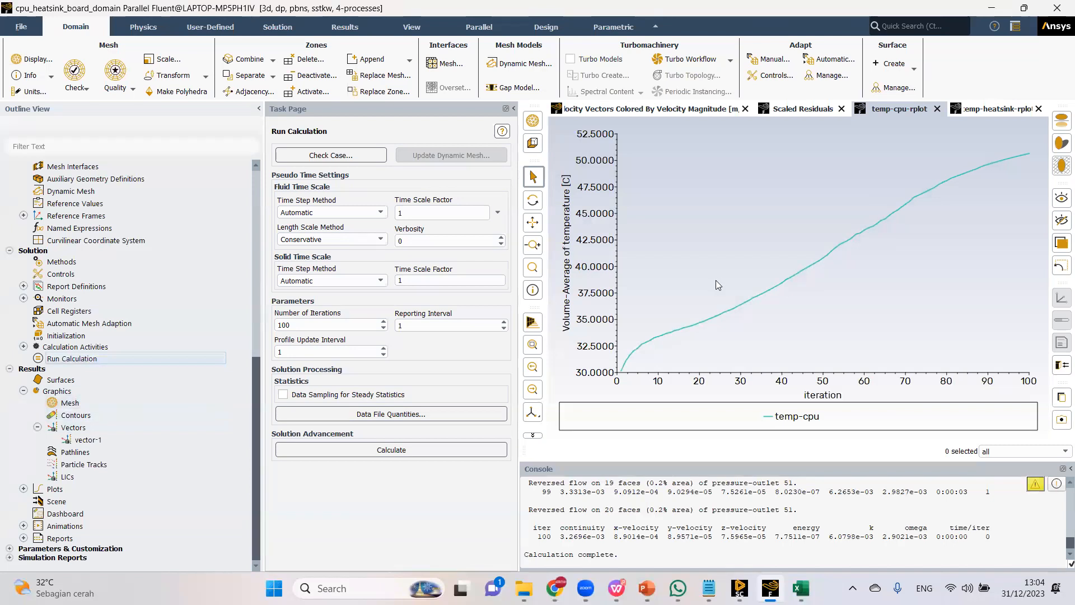
right_click(67, 403)
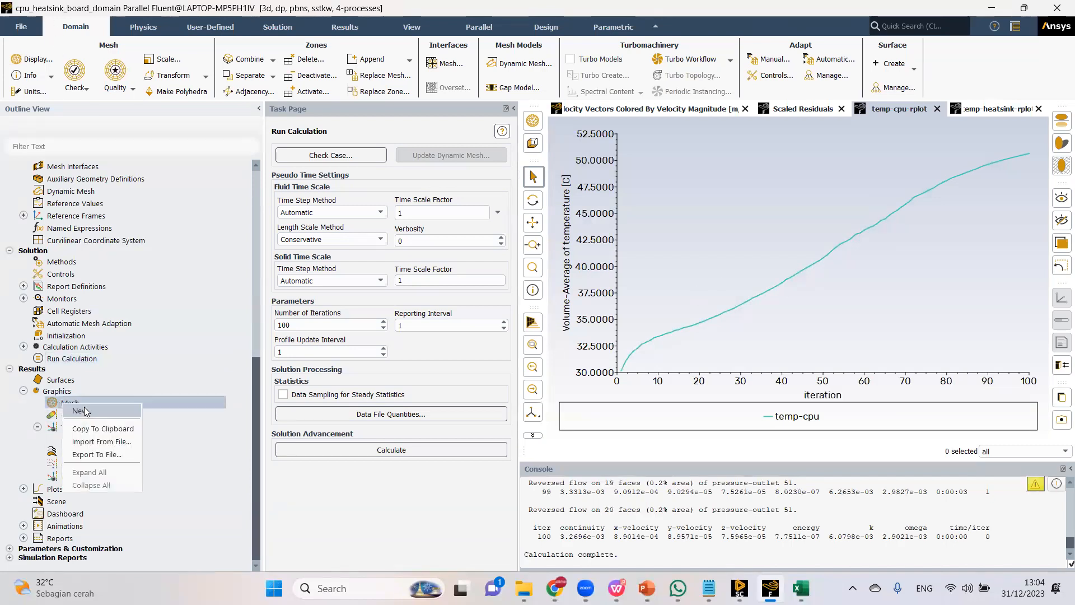
click(88, 412)
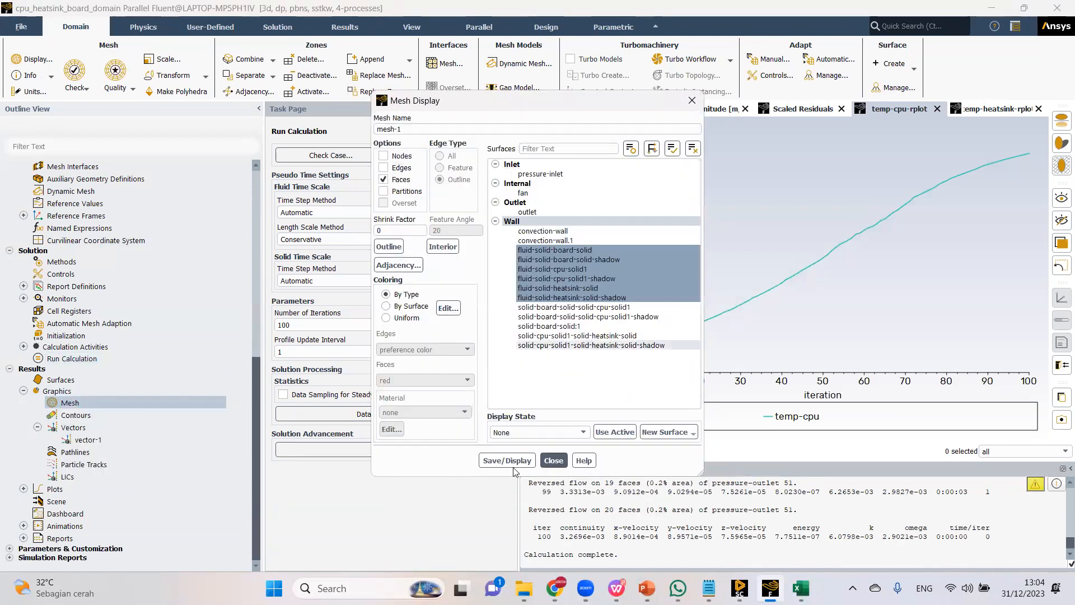
click(497, 461)
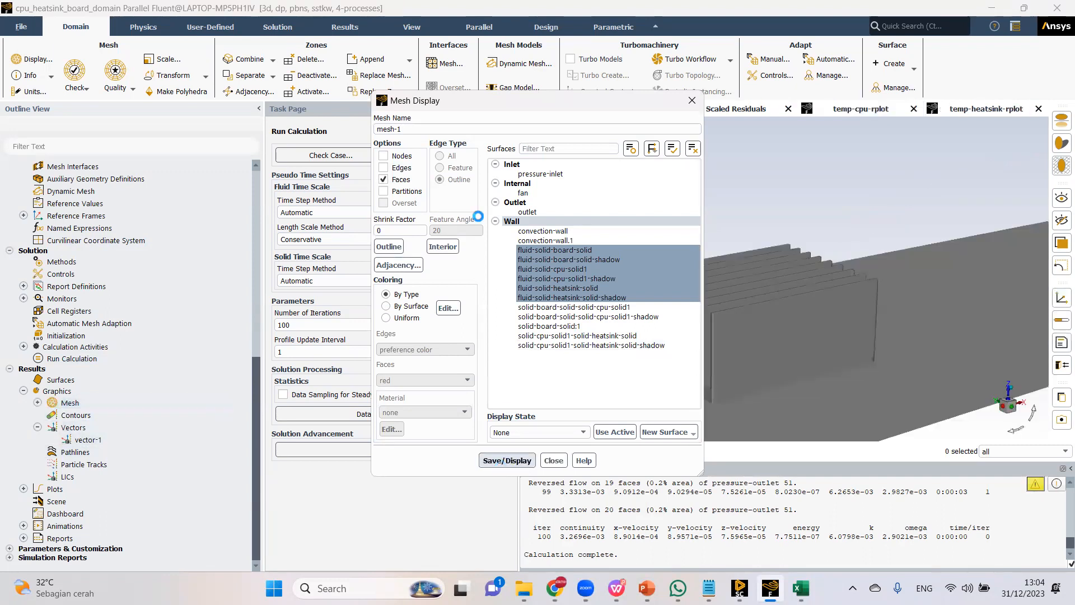
drag(412, 106, 193, 136)
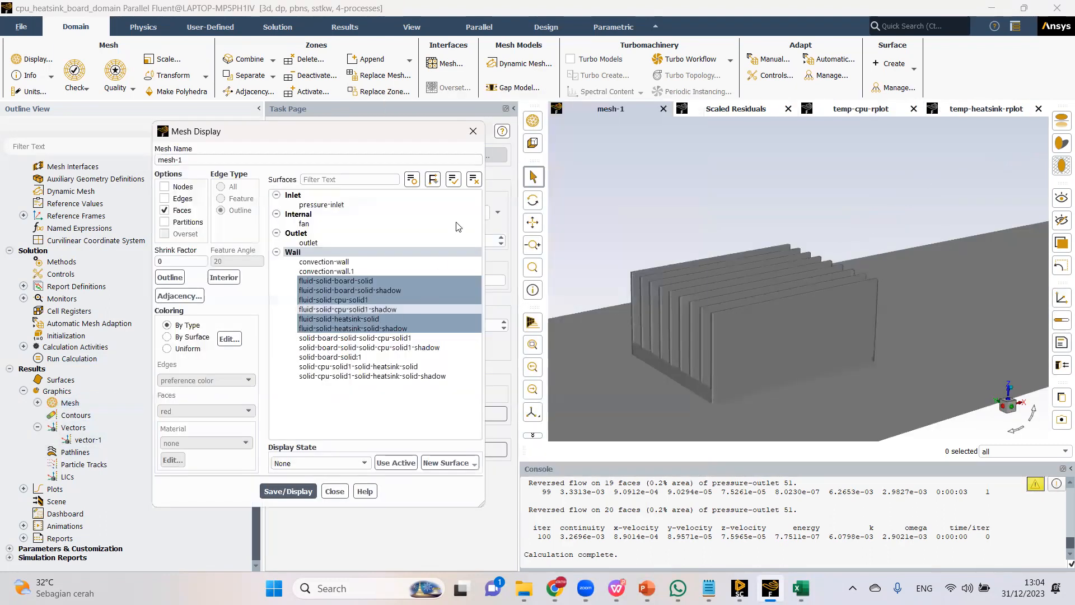
Redisplay mesh-1 with only the convection-wall and convection-wall.1 surfaces selected.
click(473, 179)
shift+click(315, 272)
click(288, 491)
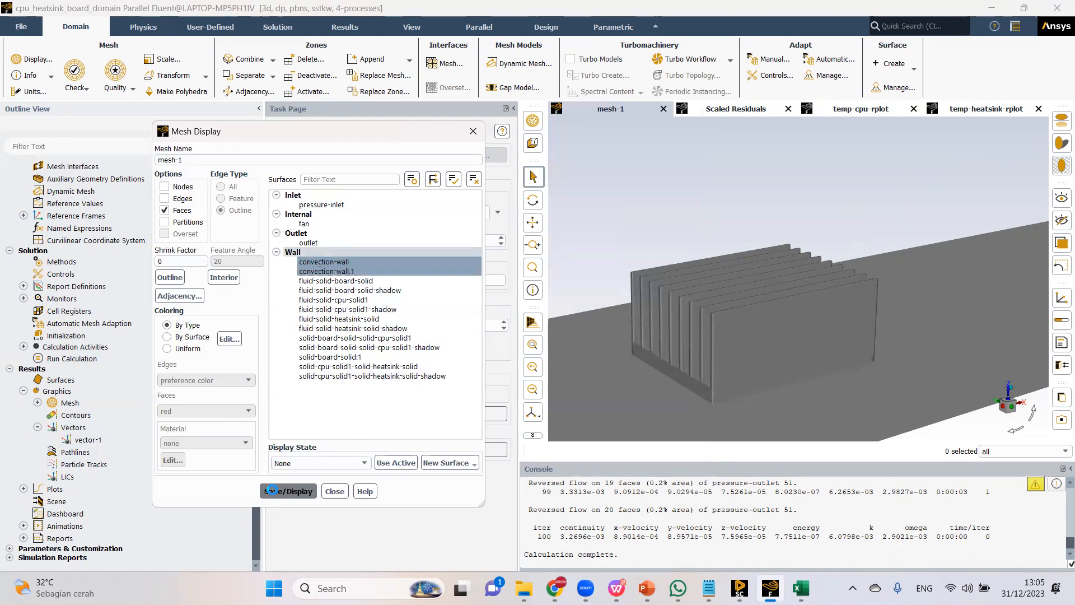
Add the solid board, CPU and heatsink contact walls to mesh-1, redisplay it and close the mesh display settings.
scroll(755, 345, down, 5)
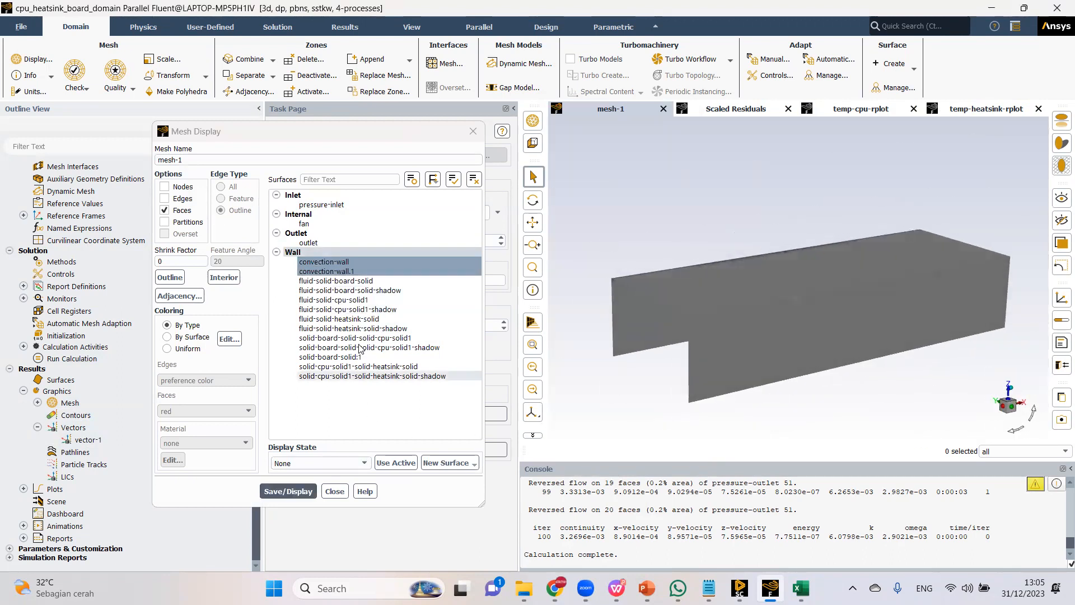
drag(336, 341, 359, 376)
click(288, 491)
drag(755, 405, 710, 377)
click(339, 492)
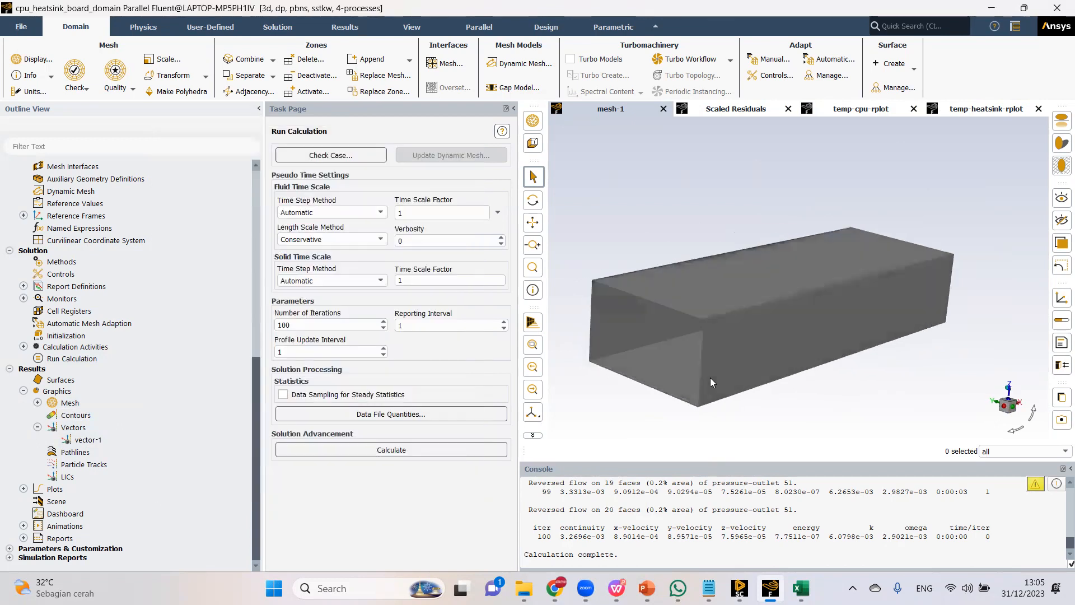
Create a ZX plane surface named plane-16 at Y = 0.18 m through the domain.
right_click(64, 380)
mouse_move(93, 394)
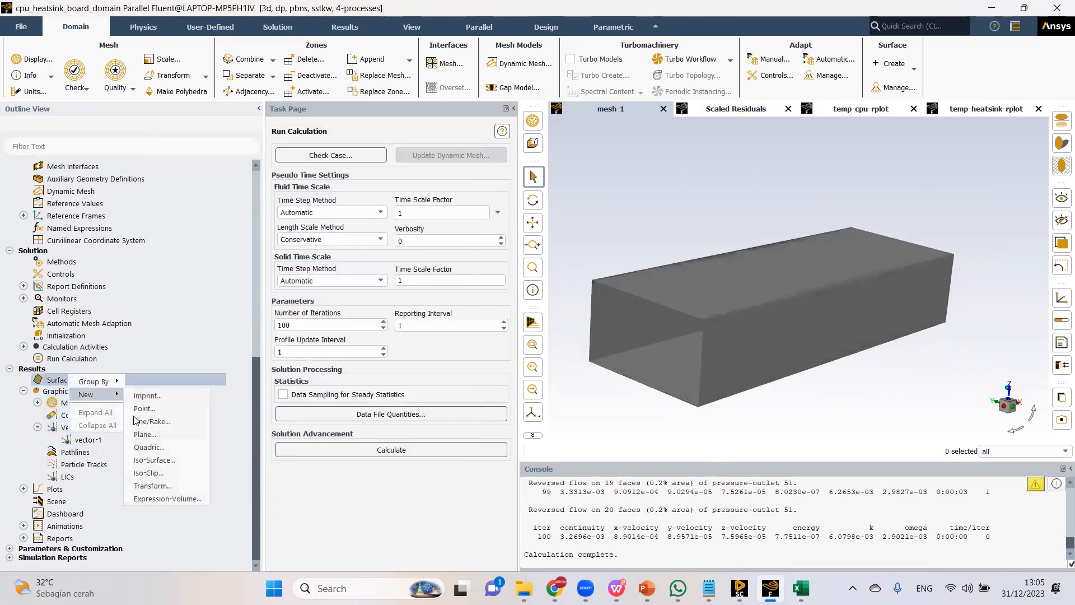
click(144, 434)
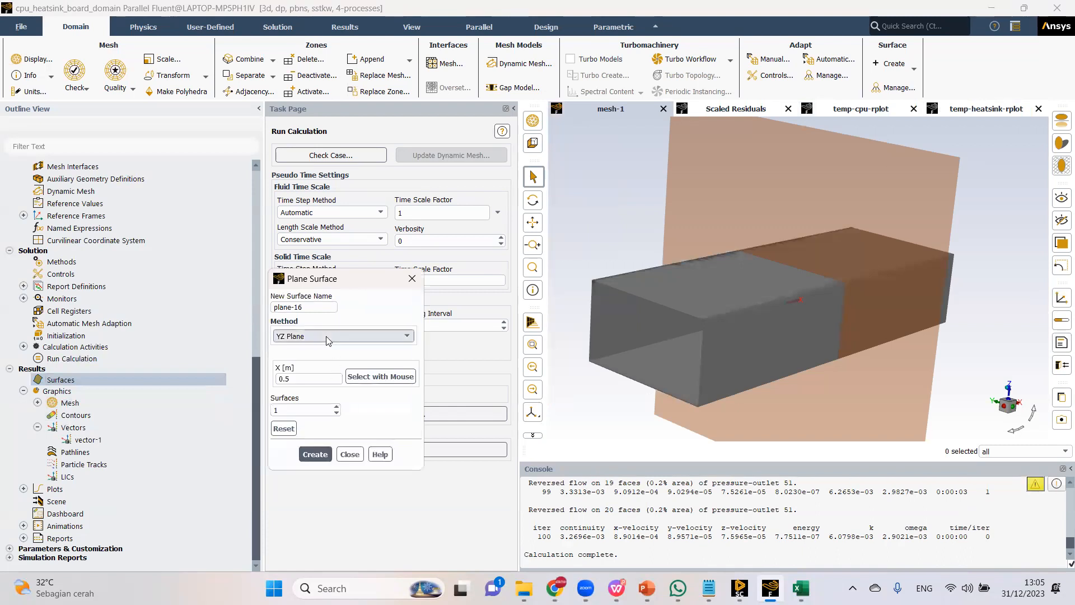
click(329, 336)
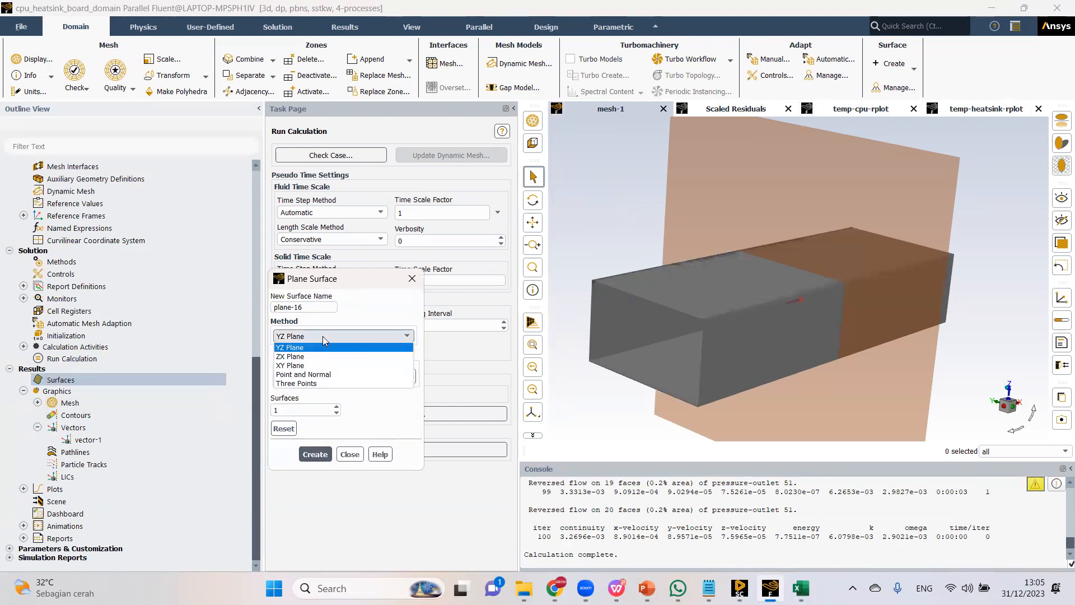
click(291, 357)
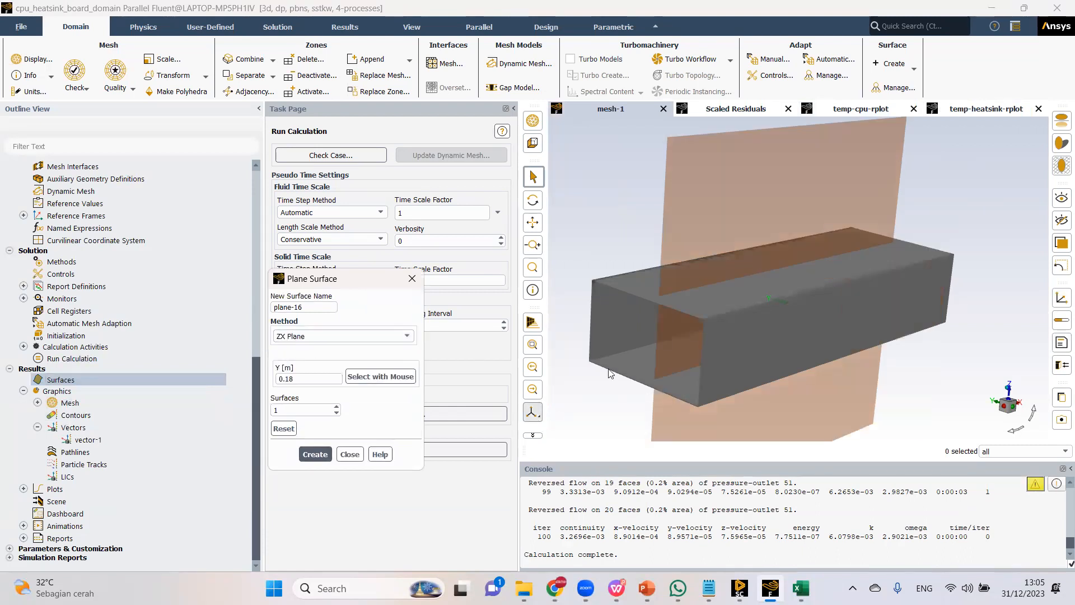
drag(789, 366, 780, 326)
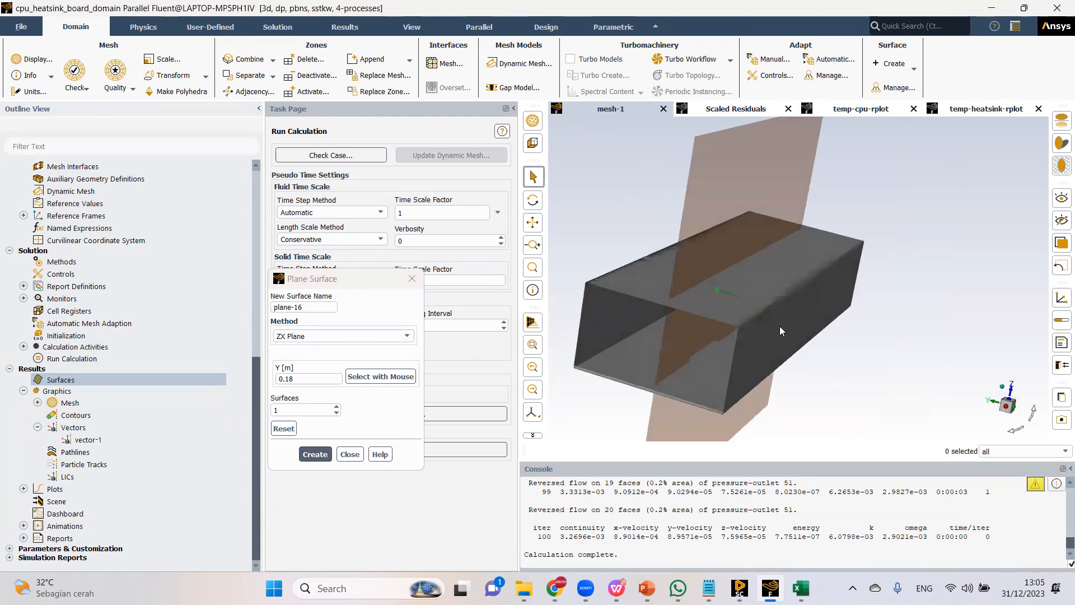
click(322, 456)
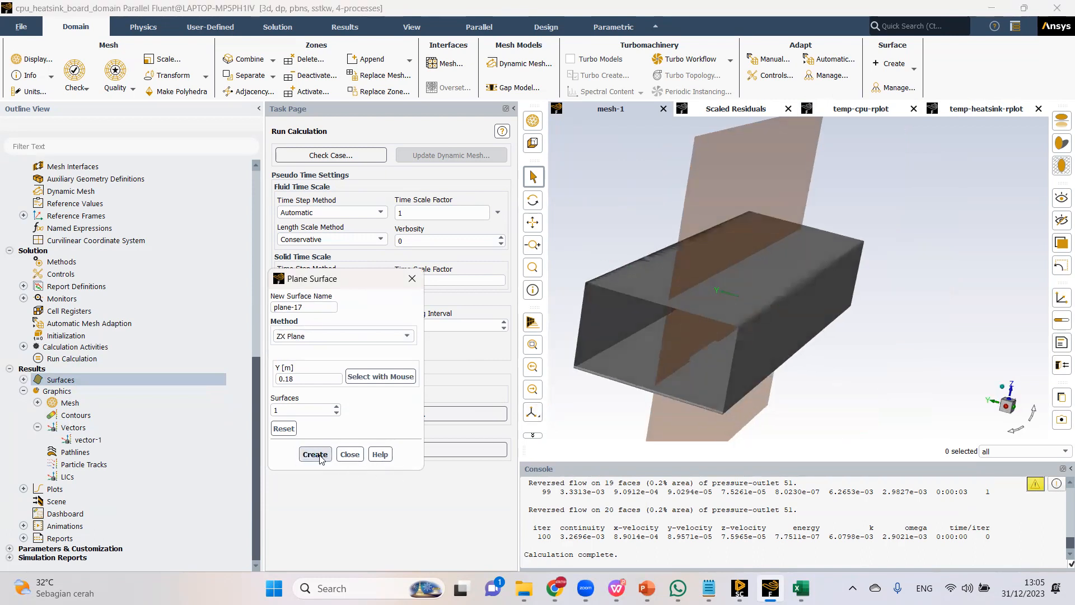
click(350, 454)
Create and display a contour of static temperature on plane-16, then close the contour settings.
right_click(54, 416)
click(73, 423)
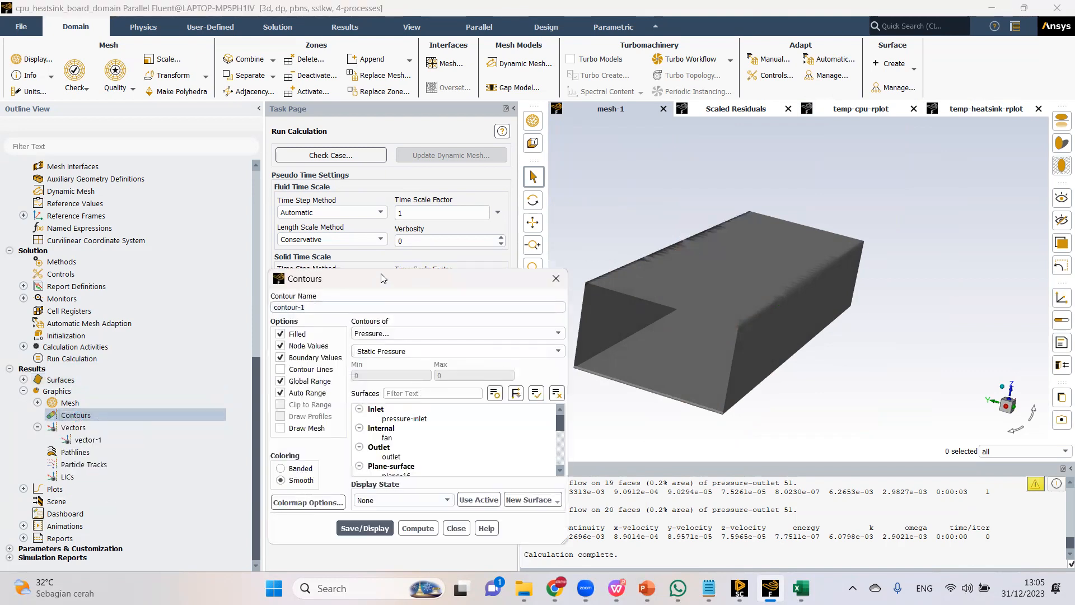
drag(382, 278, 271, 213)
click(347, 267)
click(268, 307)
scroll(287, 389, down, 1)
click(280, 371)
click(255, 462)
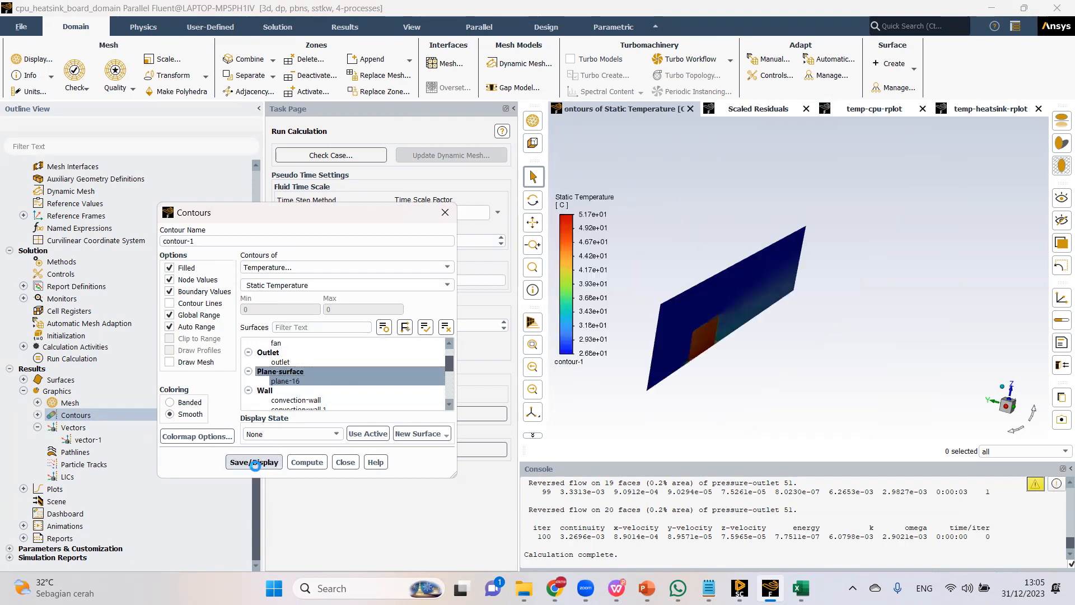
middle_drag(756, 398, 648, 394)
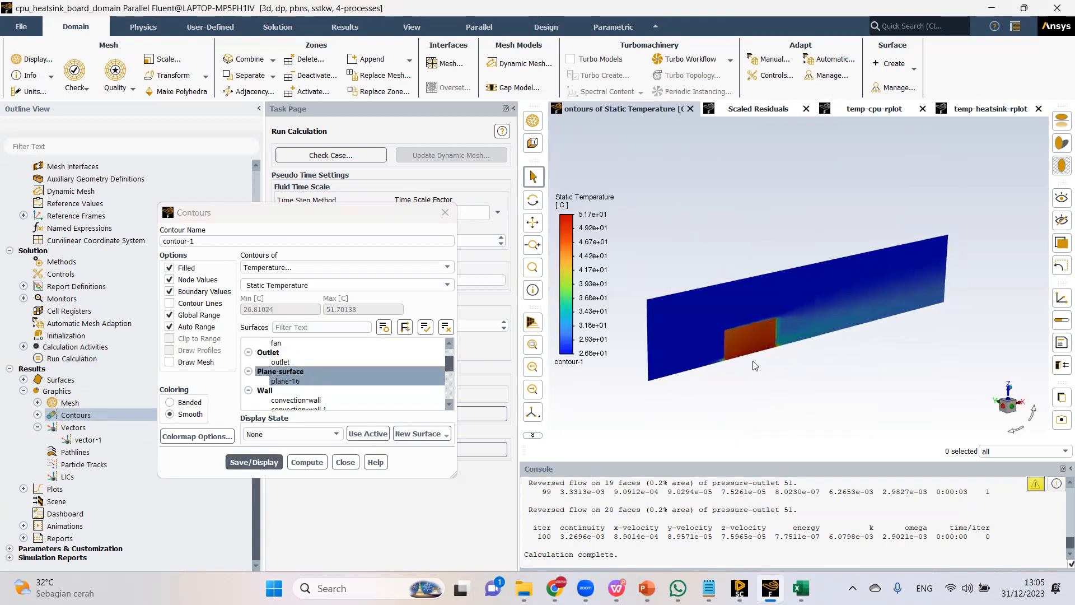
click(344, 463)
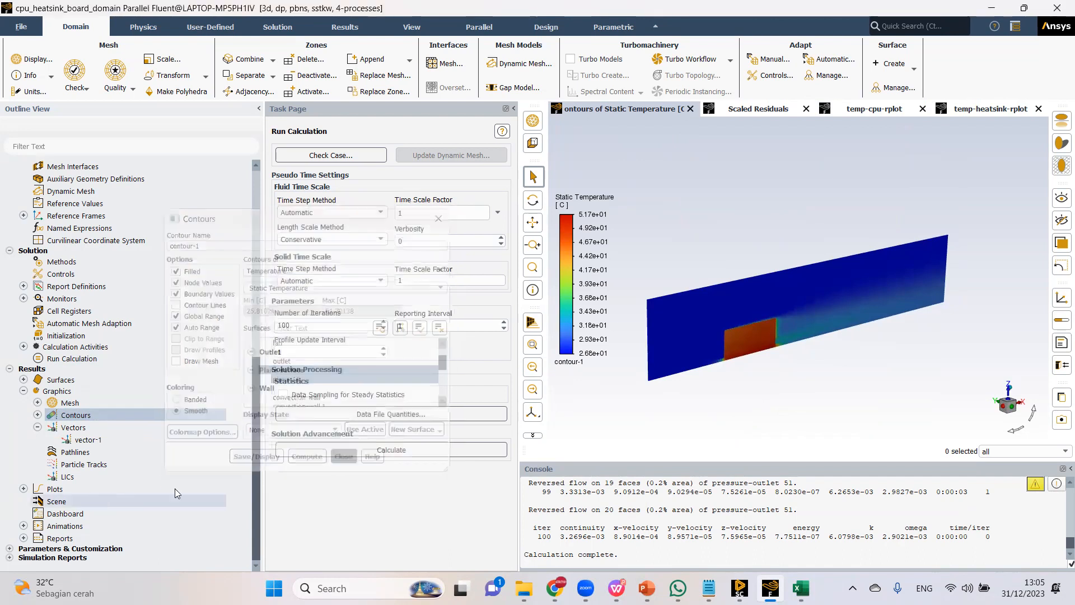
Create a new scene that combines contour-1 and mesh-1, and display it.
click(23, 488)
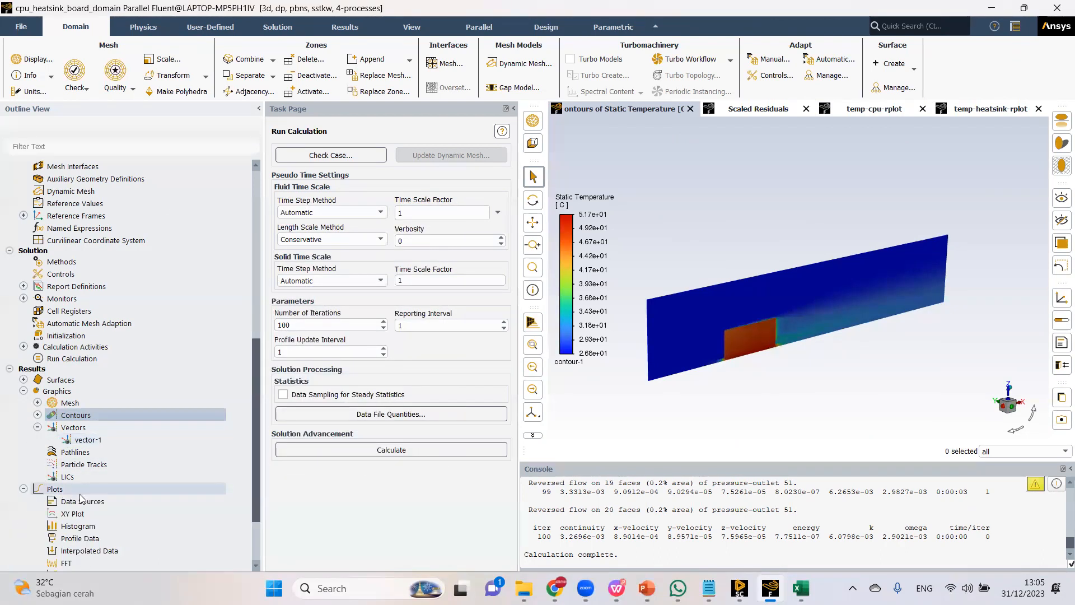
right_click(64, 510)
click(84, 515)
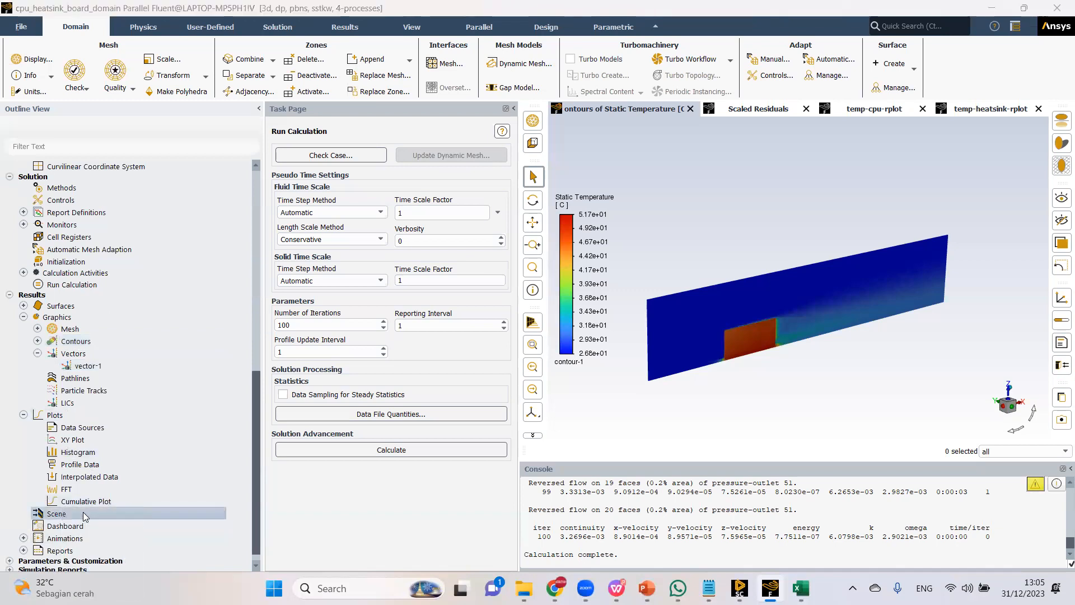
click(278, 380)
click(279, 342)
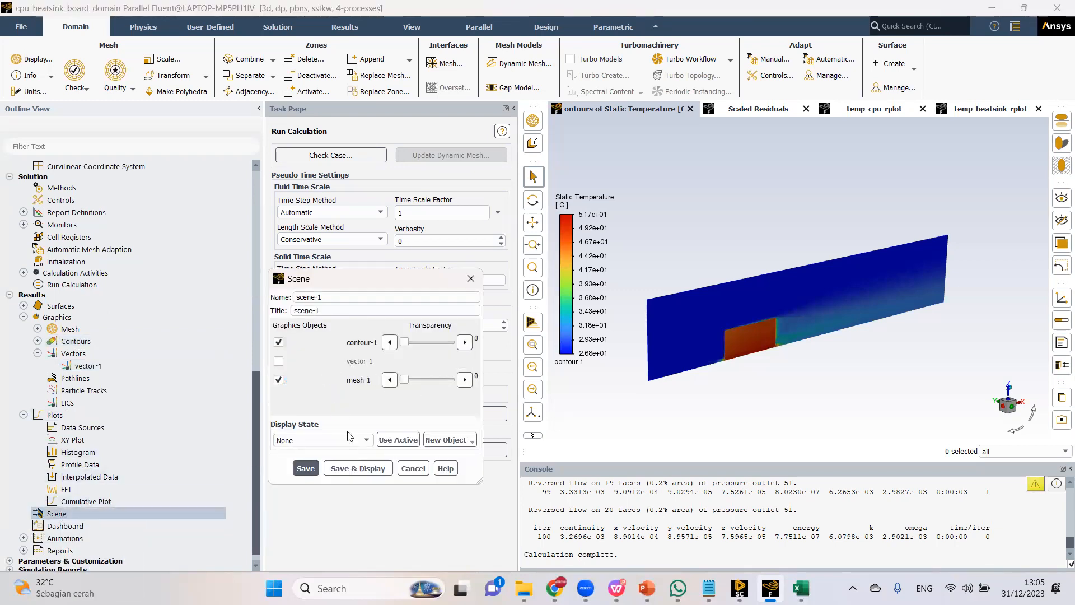
click(358, 468)
Set the transparency of mesh-1 in the scene to 68, redisplay the scene and close its settings.
drag(411, 379, 432, 380)
click(358, 468)
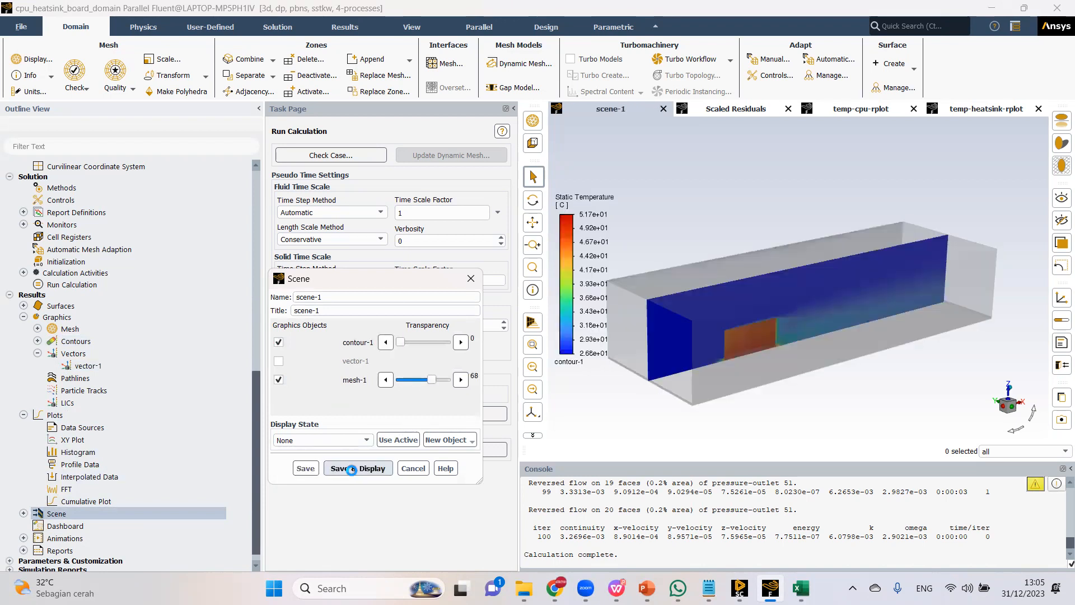
click(806, 375)
scroll(695, 380, up, 5)
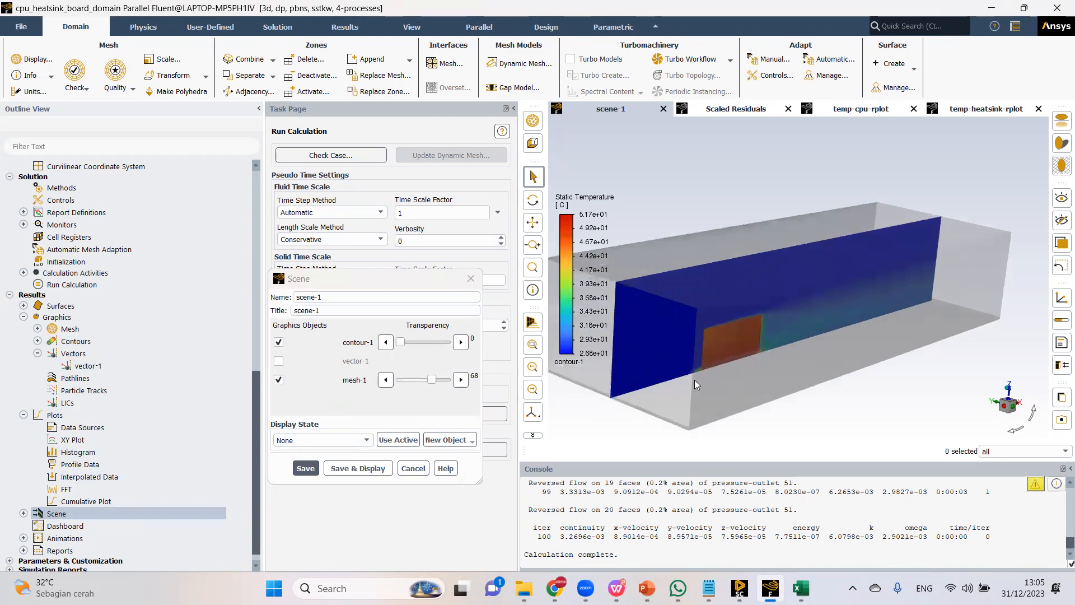
mouse_move(751, 357)
middle_down()
mouse_move(843, 344)
mouse_move(746, 355)
middle_up()
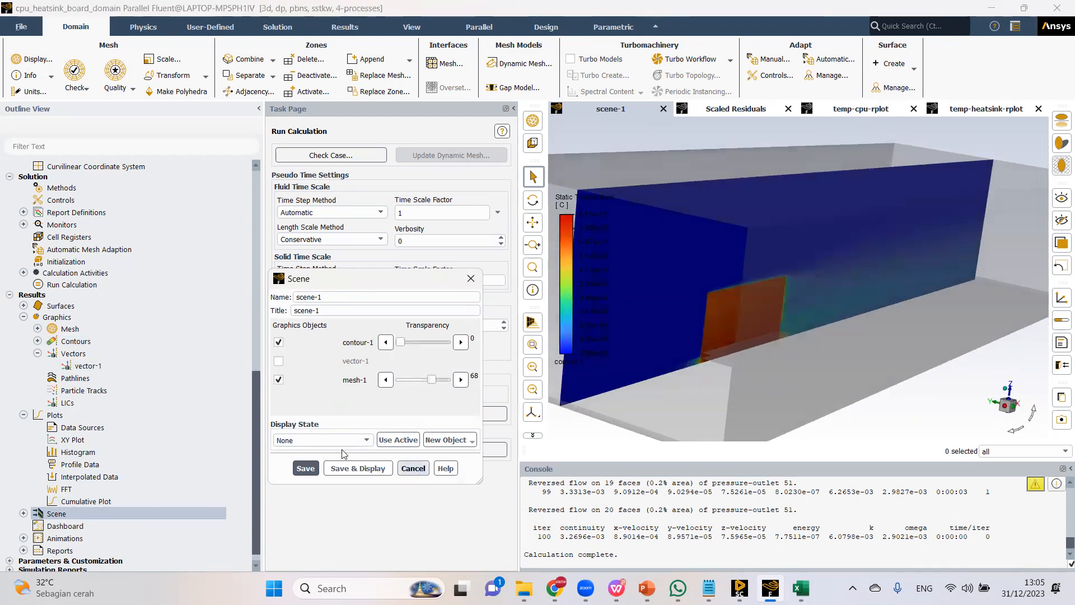
click(413, 468)
Add the fluid-solid board, CPU and heatsink walls and their shadows to mesh-1, redisplay it and close its settings.
click(37, 328)
right_click(77, 341)
click(102, 348)
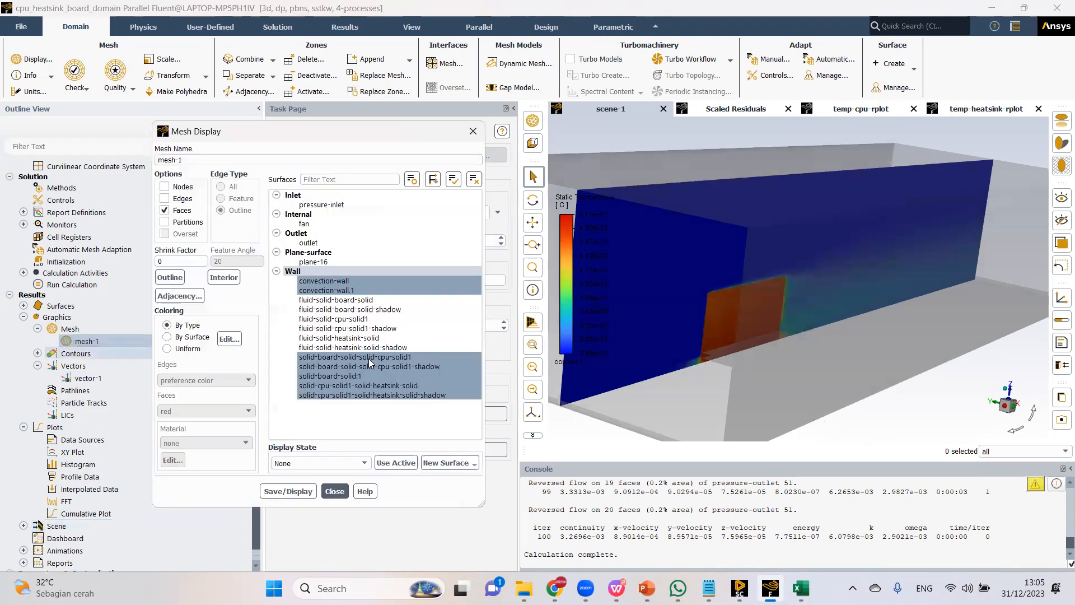
drag(354, 302, 338, 349)
click(338, 351)
click(288, 491)
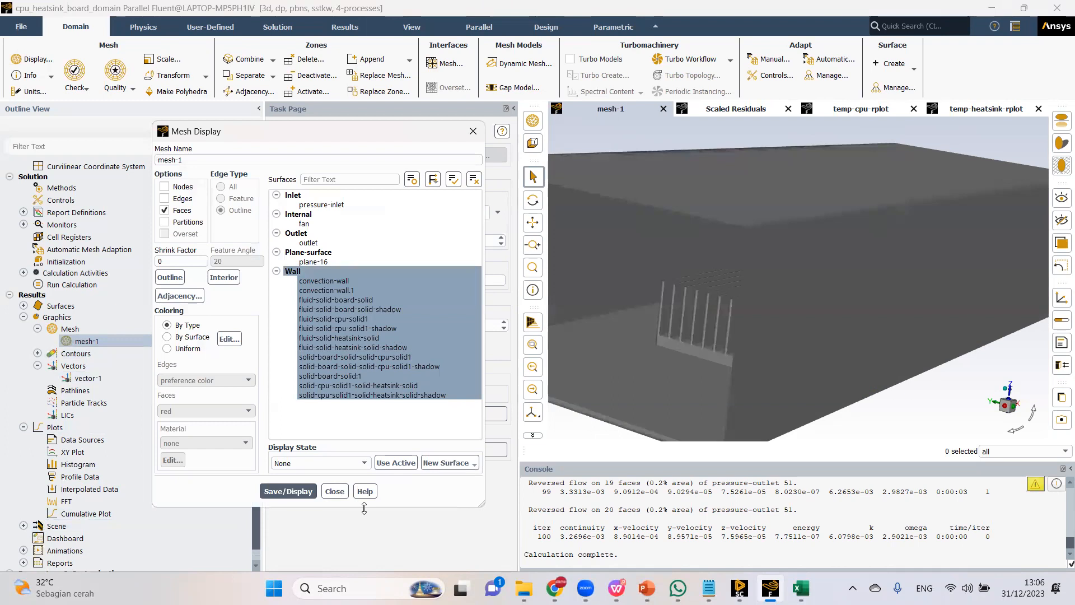
click(335, 492)
Redisplay scene-1 with the updated mesh-1 surfaces.
scroll(67, 523, down, 1)
click(24, 505)
right_click(72, 518)
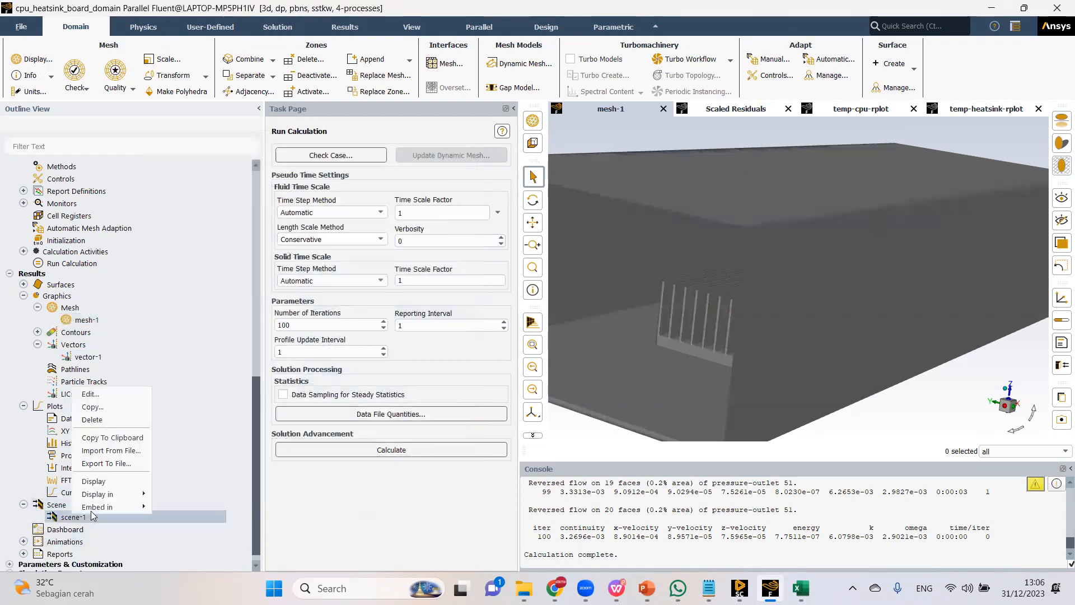
click(101, 481)
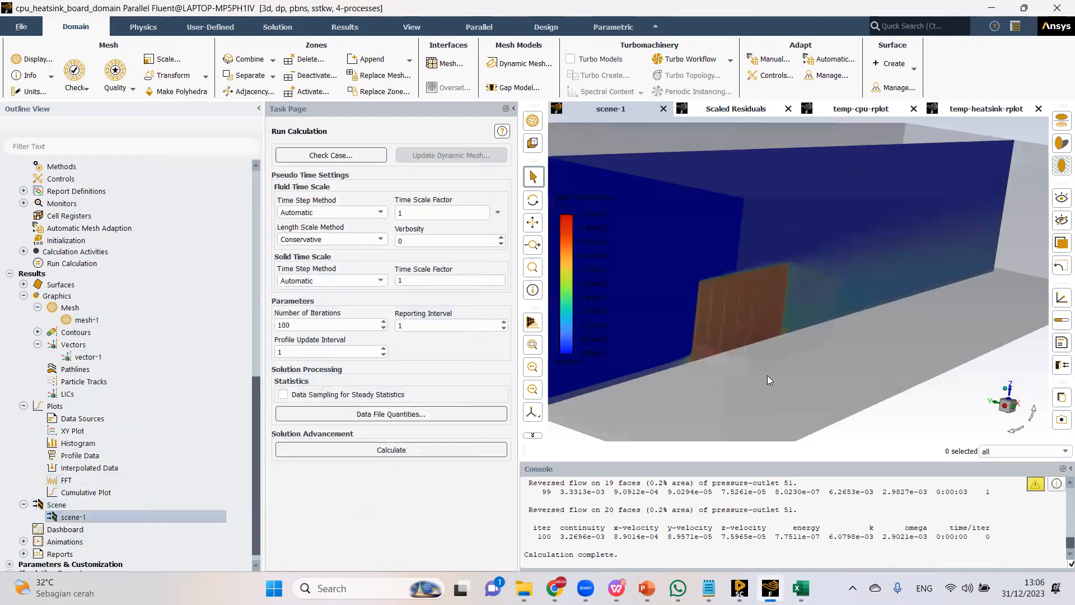
Set the transparency of mesh-1 in scene-1 to 41, redisplay the scene and close its settings.
right_click(114, 510)
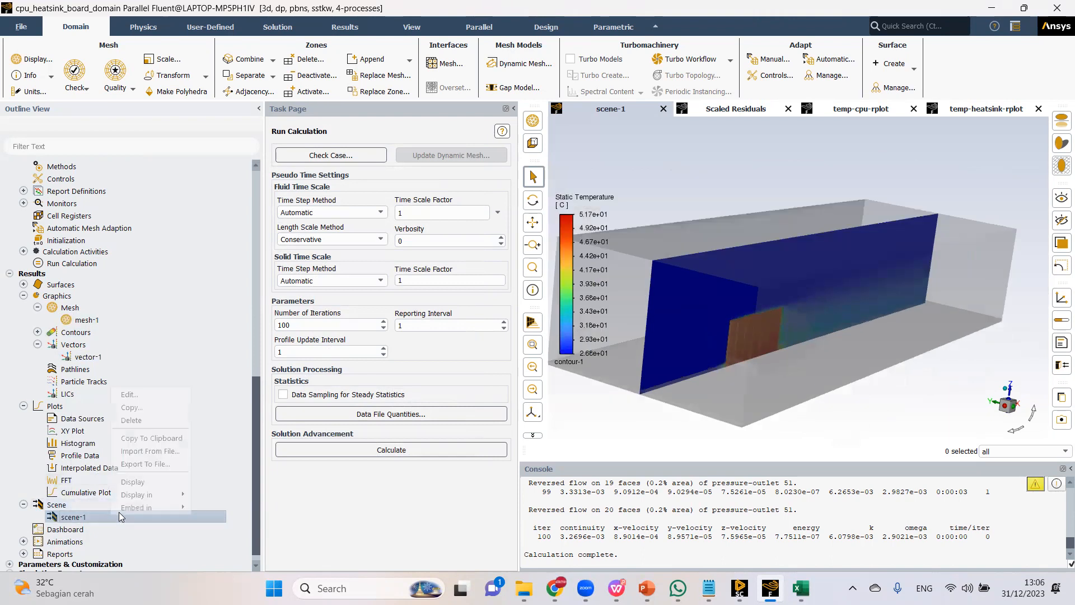
click(146, 393)
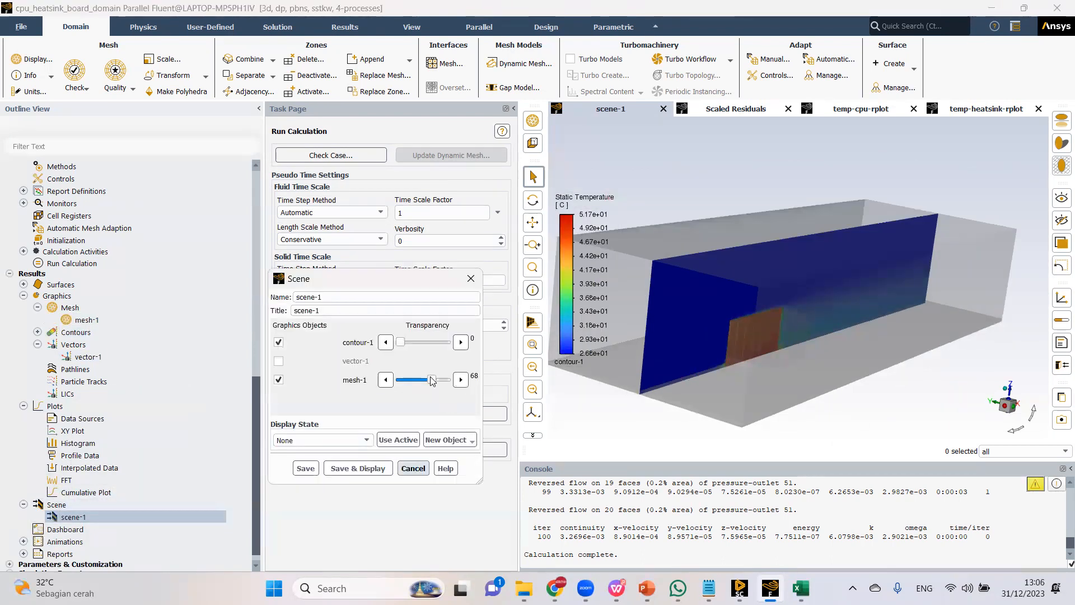
drag(421, 380, 418, 381)
click(358, 468)
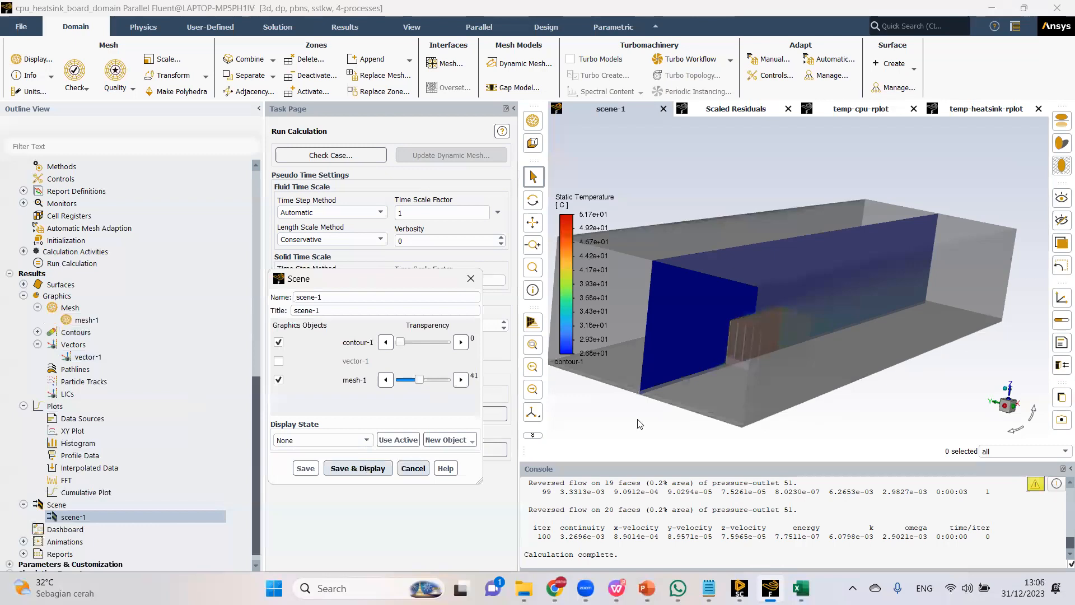
middle_drag(708, 410, 676, 418)
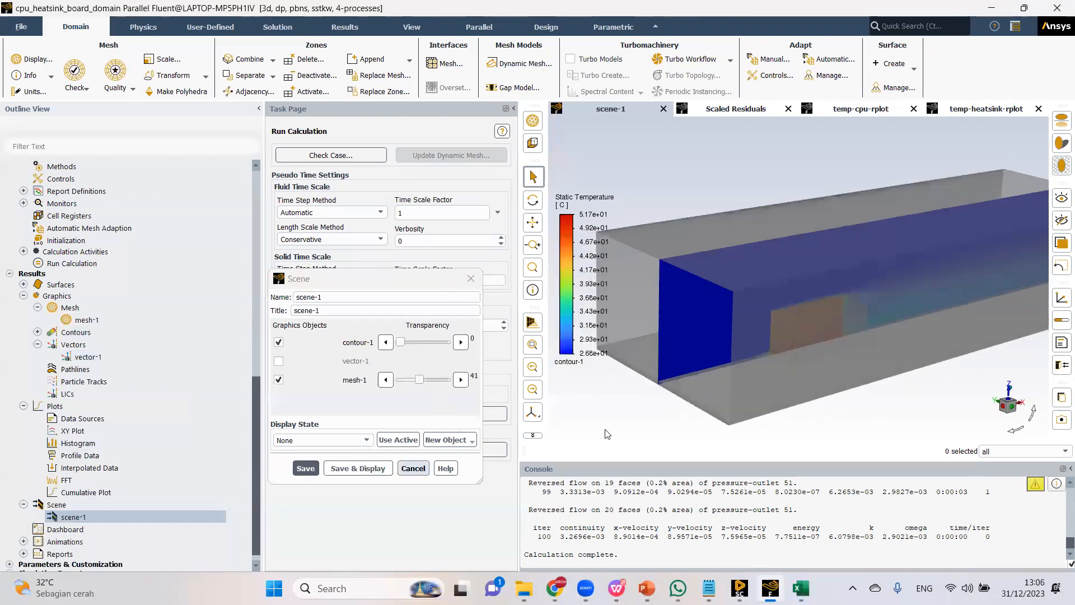
click(412, 468)
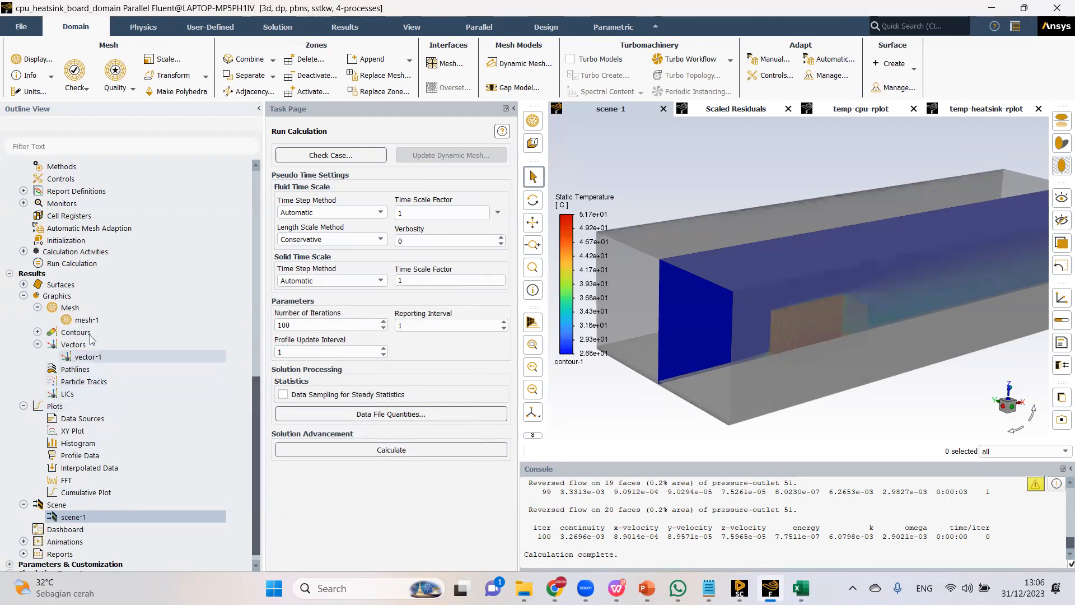
Create and display pathlines released from the fan surface, colored by velocity magnitude.
click(38, 332)
click(75, 381)
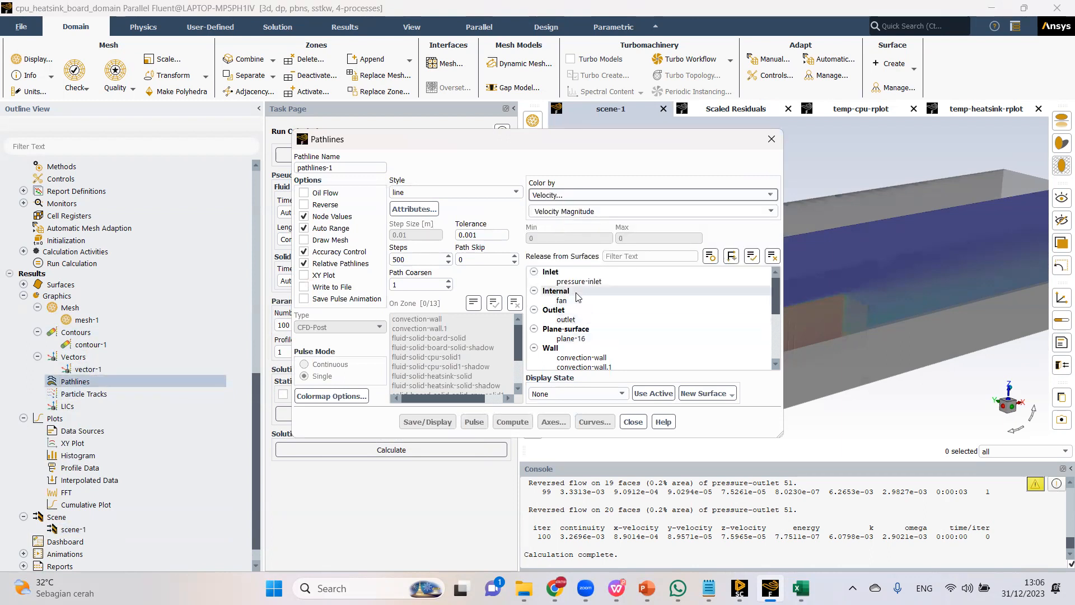
click(556, 291)
click(423, 423)
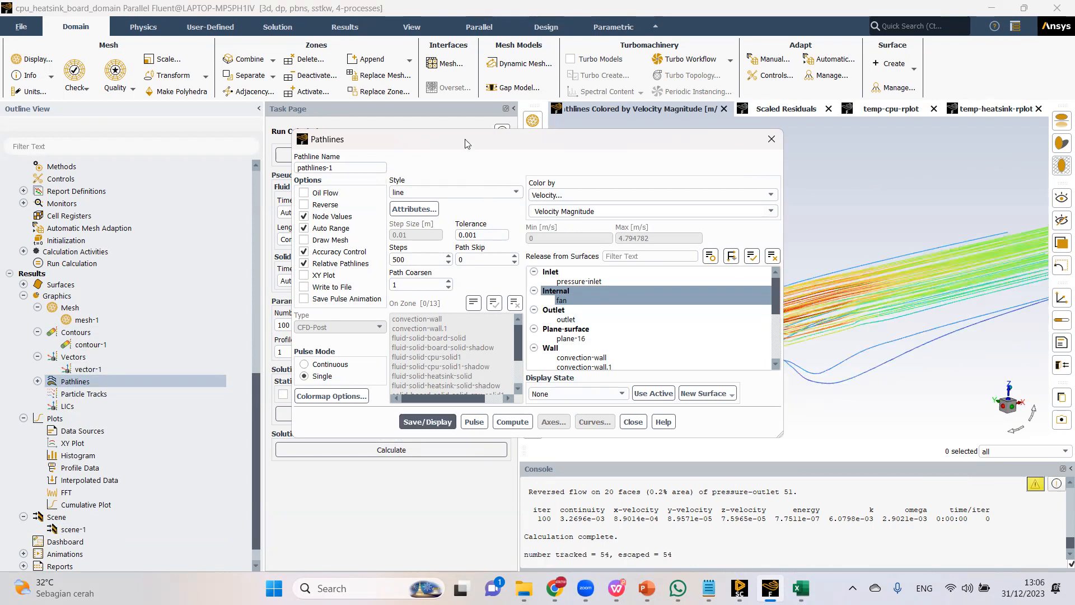
Set the path skip of the fan pathlines to 2, redisplay them and close the pathline settings.
drag(465, 140, 300, 137)
double_click(296, 256)
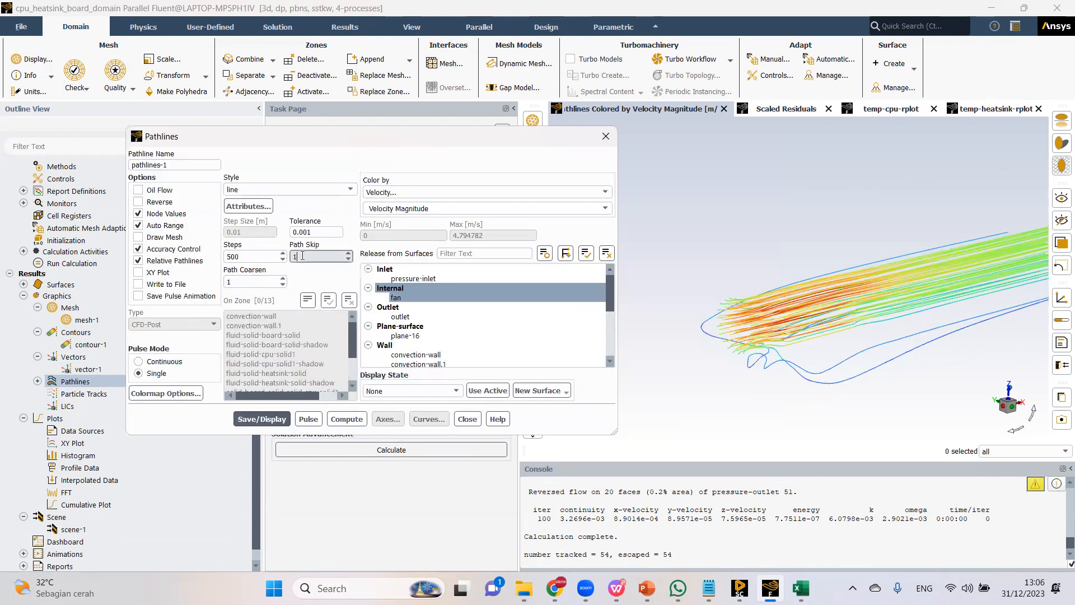
text(2)
click(271, 418)
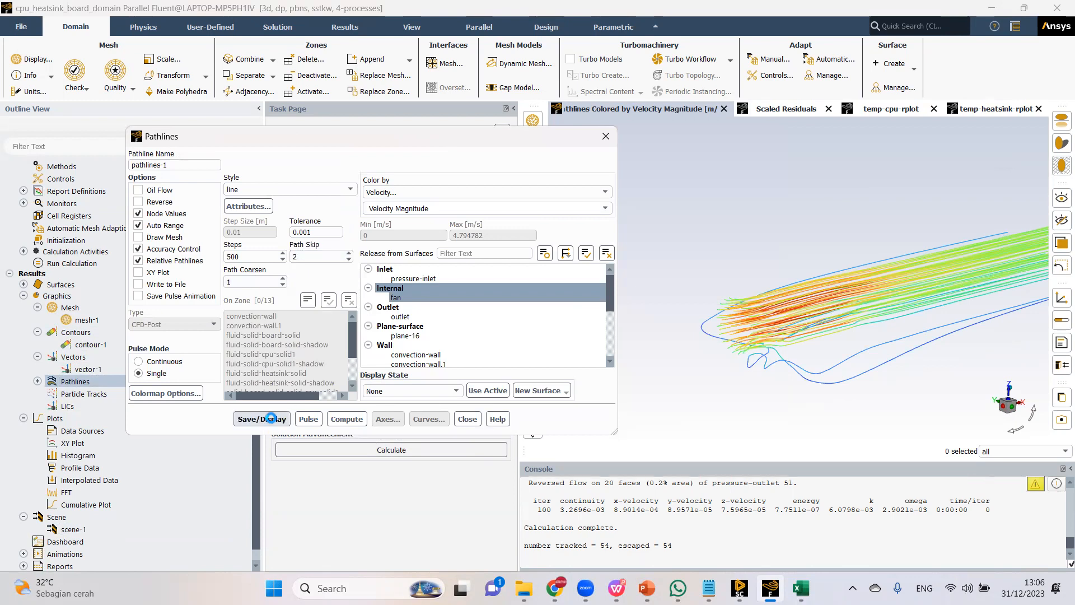
click(467, 419)
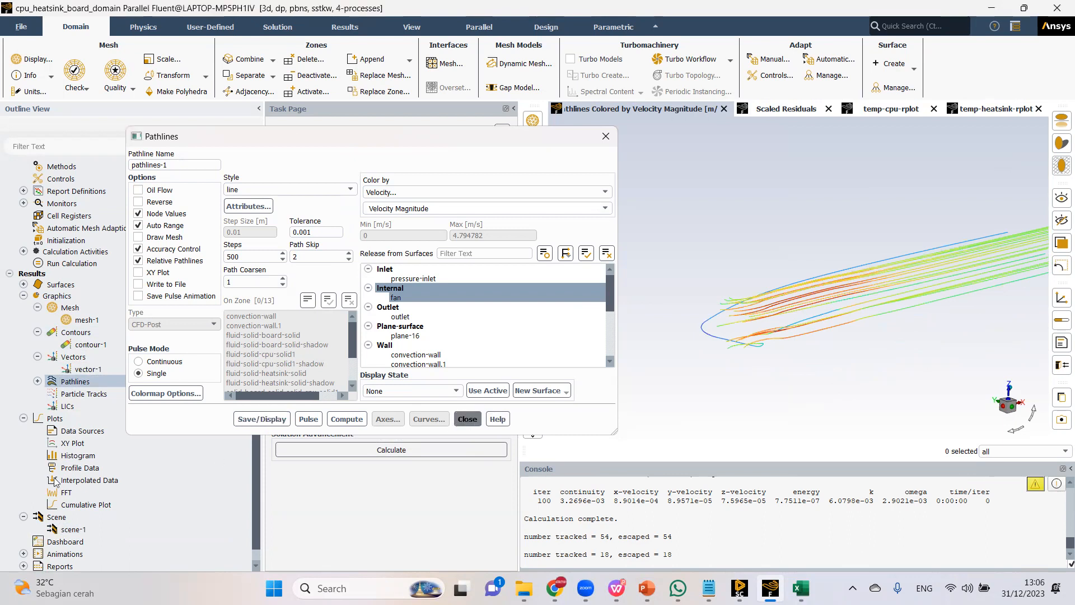
Add pathlines-1 to scene-1 alongside contour-1 and mesh-1, and redisplay the scene.
right_click(66, 528)
click(86, 410)
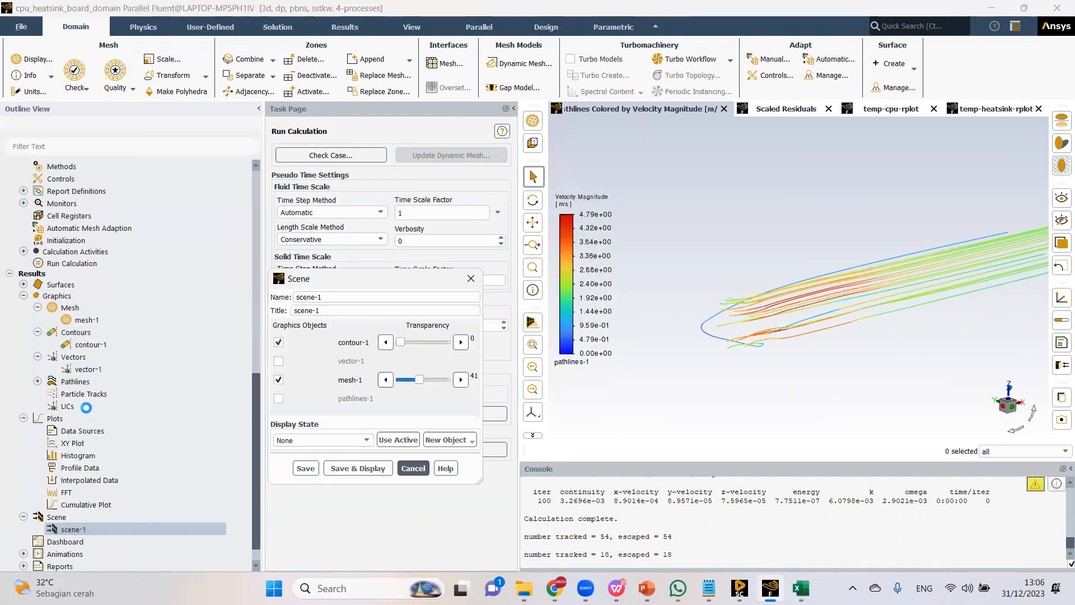
click(279, 361)
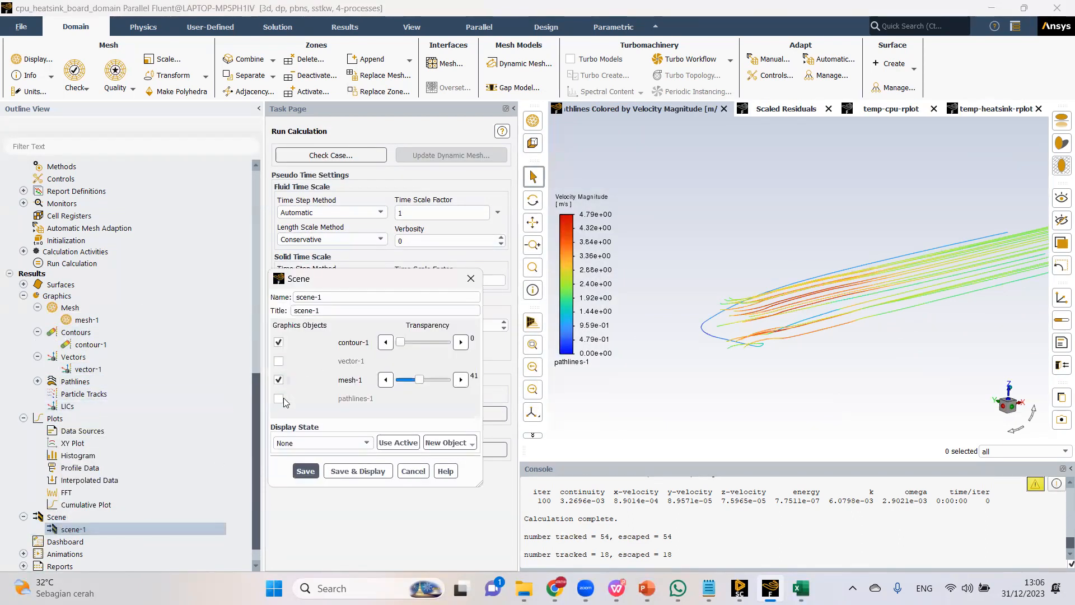
click(342, 472)
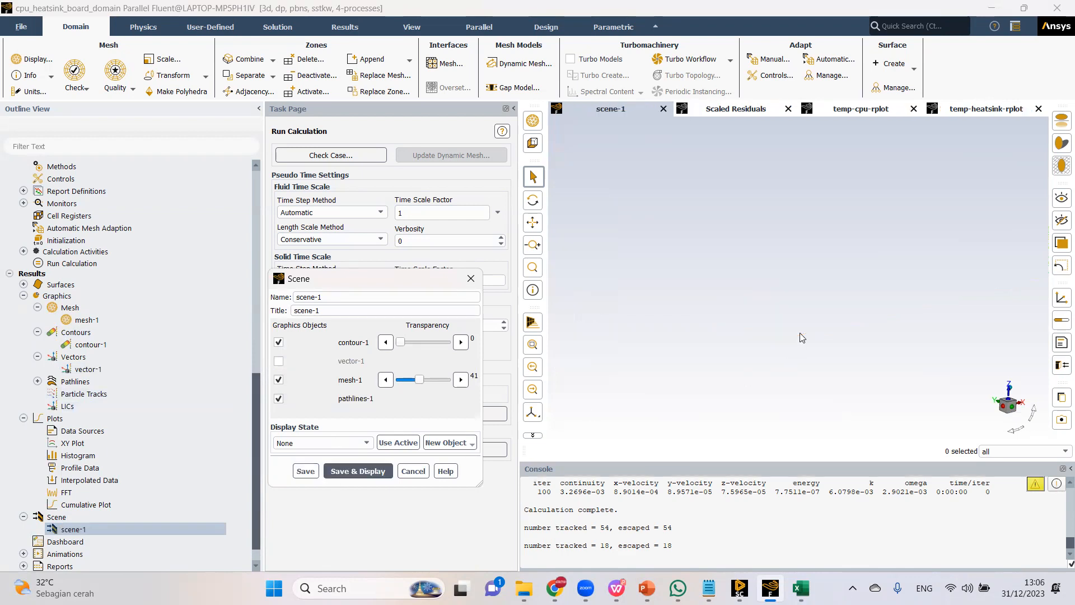
scroll(836, 330, up, 4)
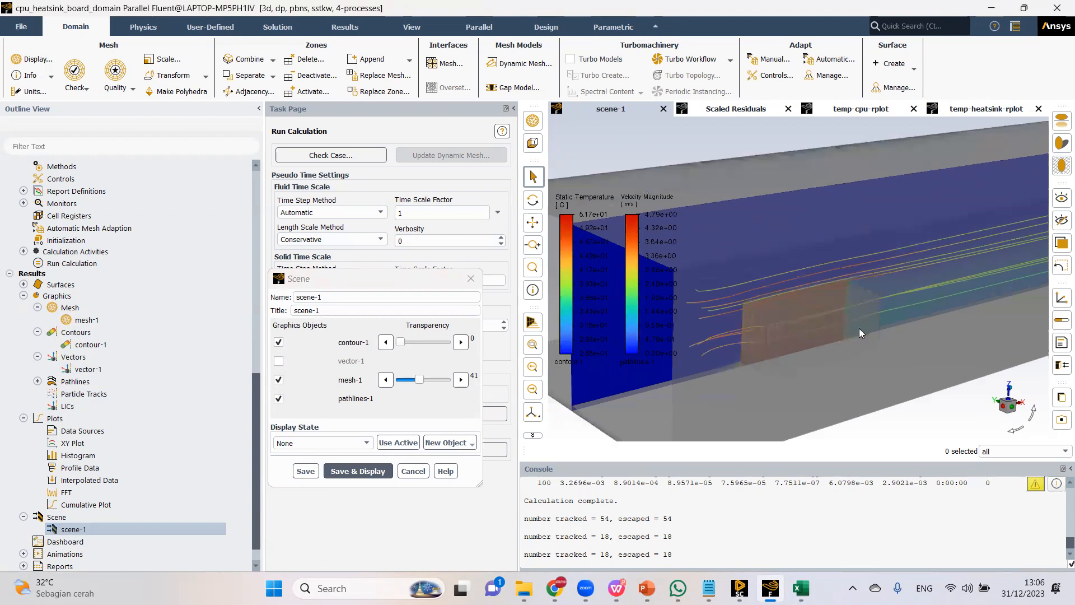
scroll(875, 329, down, 5)
scroll(829, 326, up, 5)
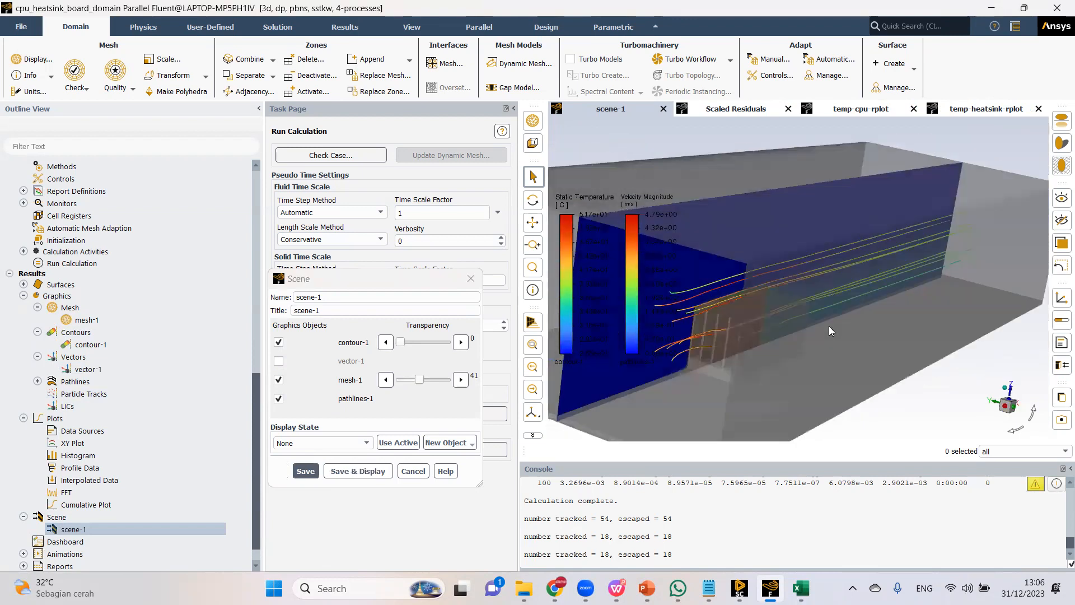
scroll(788, 344, down, 3)
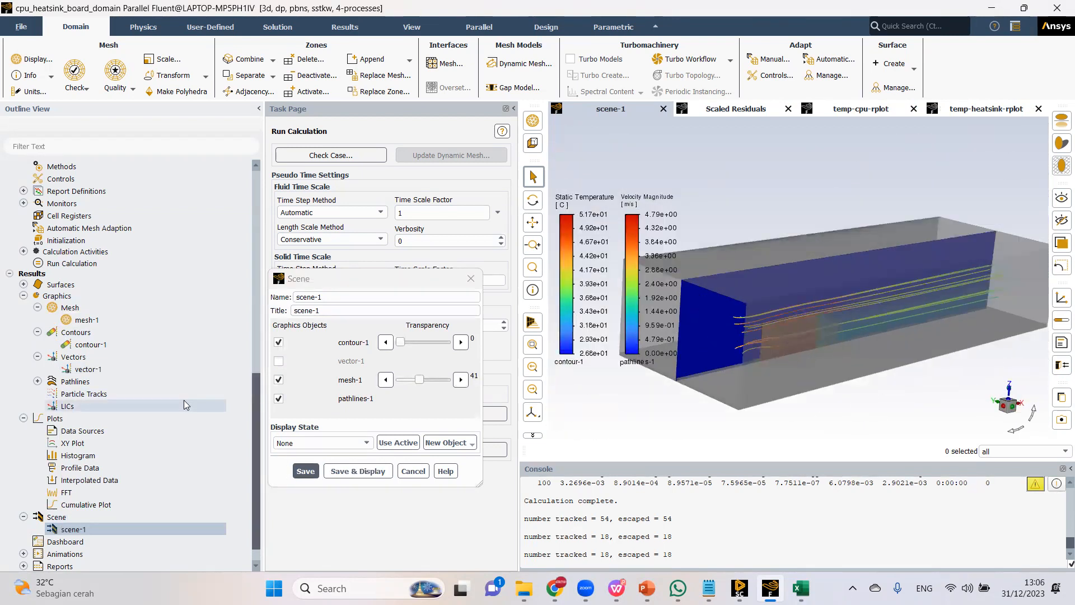
Create an XY plane surface at about Z = 0.054 m, passing through the heatsink.
double_click(62, 285)
right_click(71, 283)
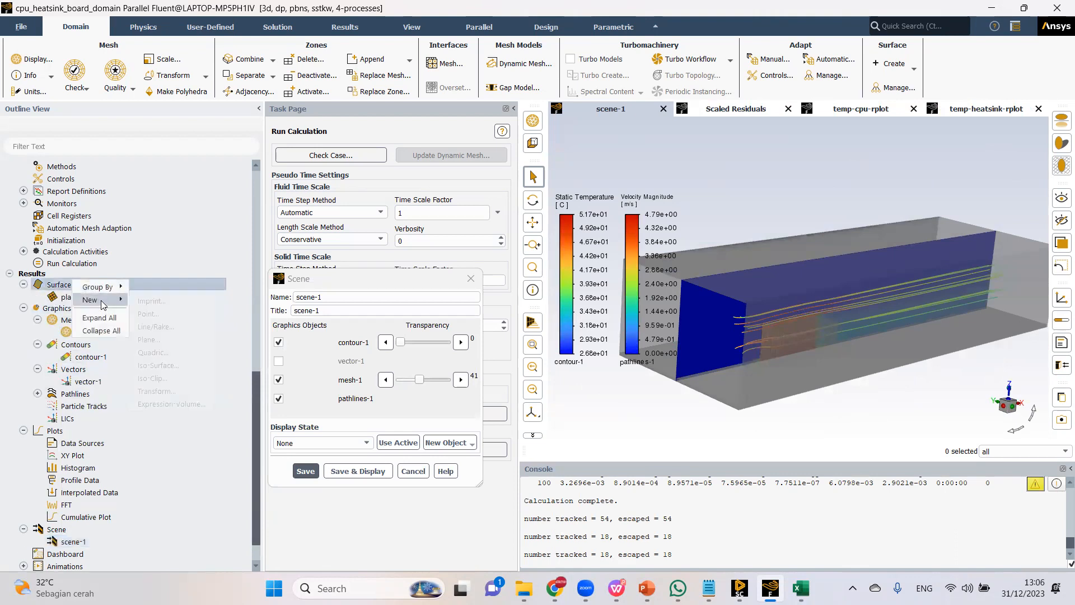
mouse_move(106, 302)
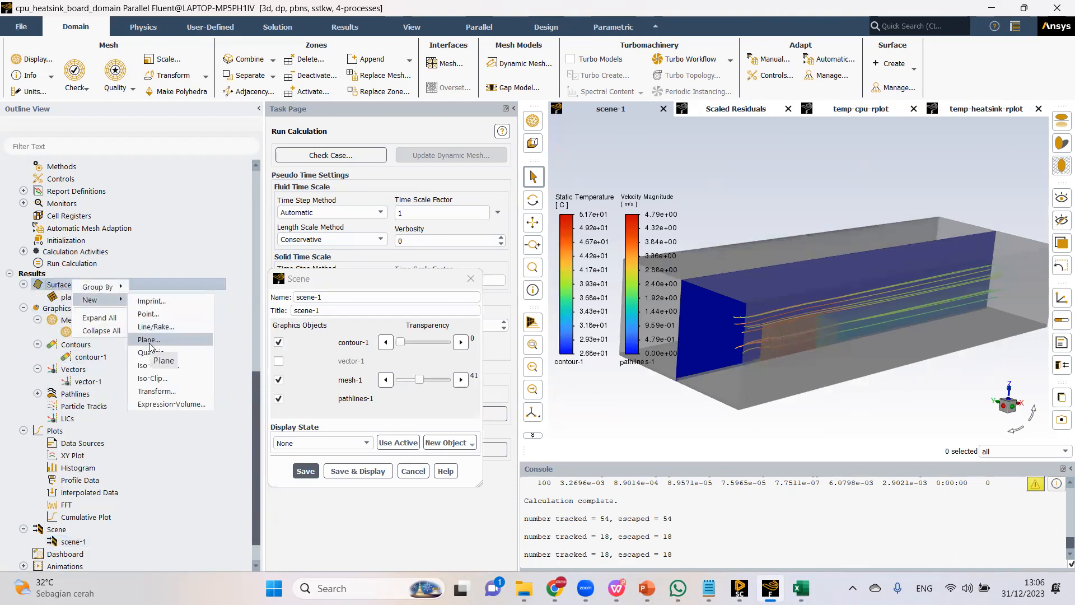
click(149, 340)
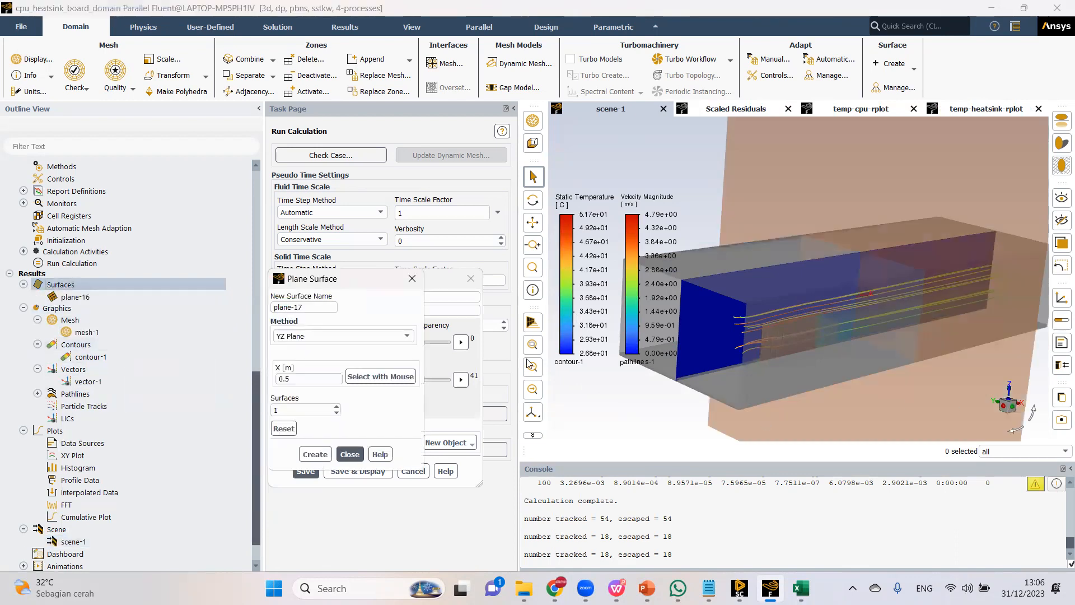
click(336, 336)
click(285, 365)
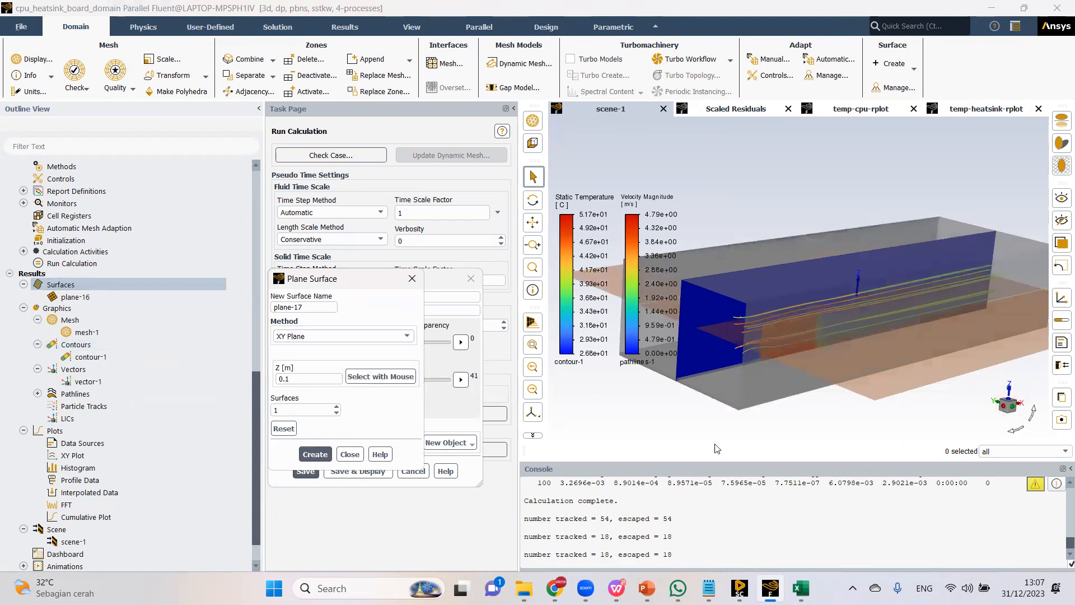
drag(839, 421, 829, 316)
click(788, 321)
click(315, 454)
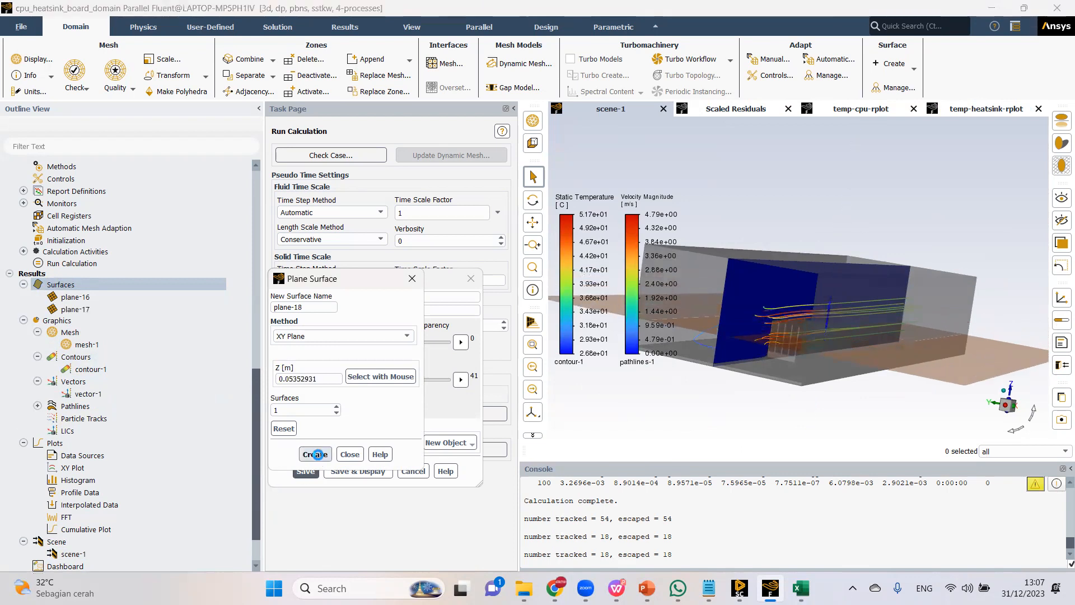
Close the plane and scene settings, and create and display velocity vectors on plane-17, colored by velocity magnitude.
click(349, 454)
click(413, 470)
right_click(90, 382)
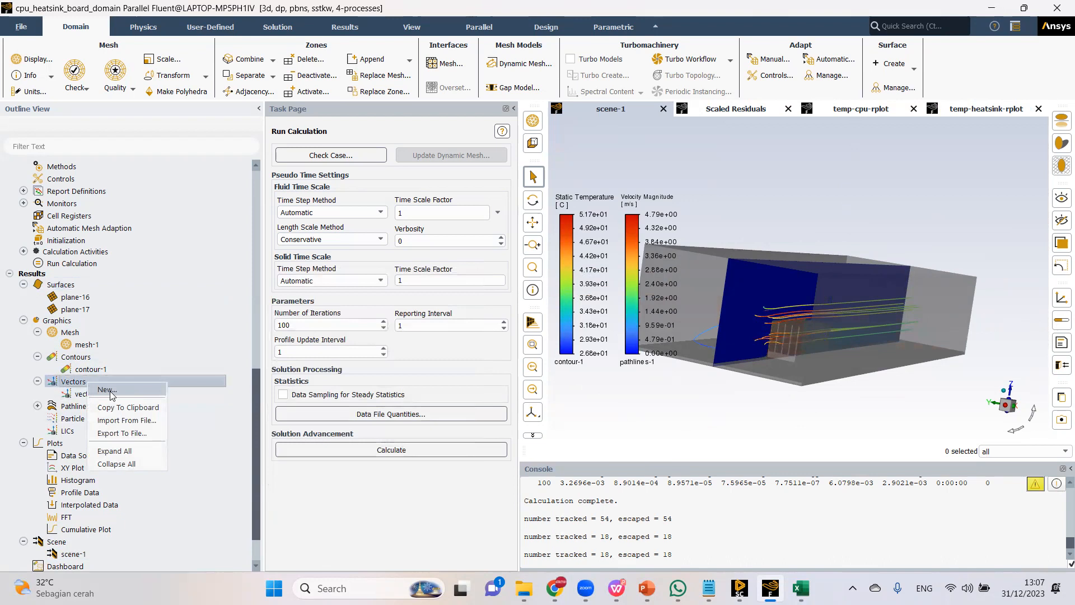
click(112, 394)
click(365, 402)
click(330, 465)
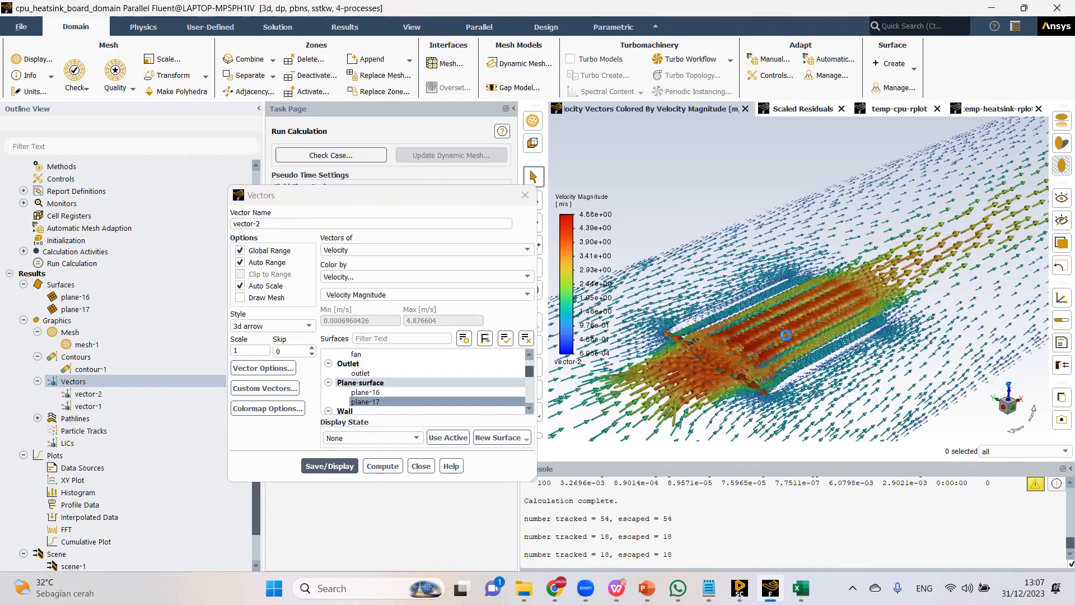
scroll(761, 374, up, 2)
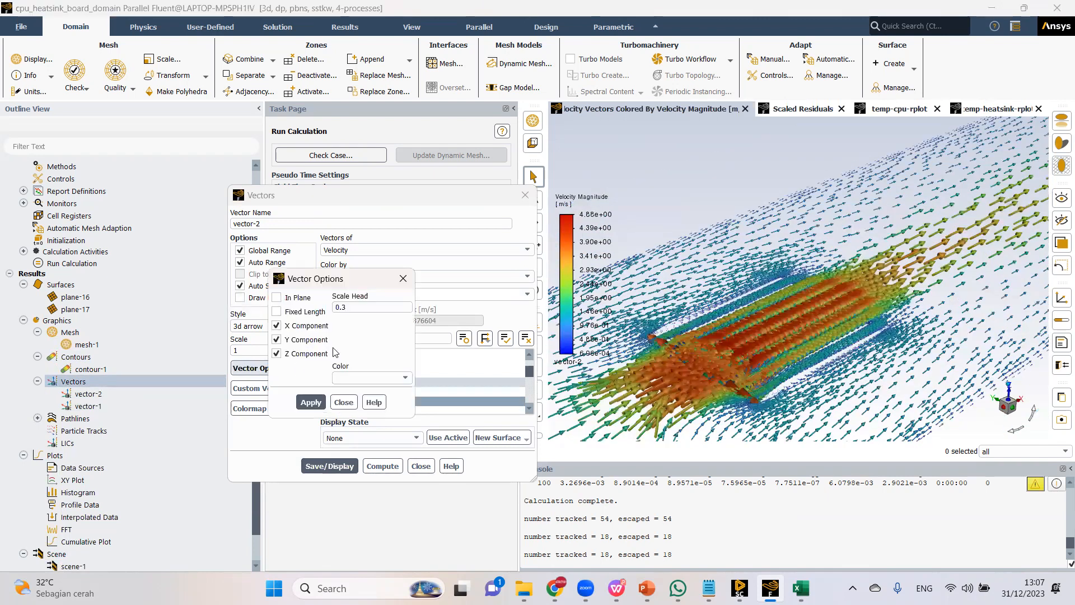
Set the plane-17 vectors to in-plane, fixed length and black color, and redisplay them.
click(292, 300)
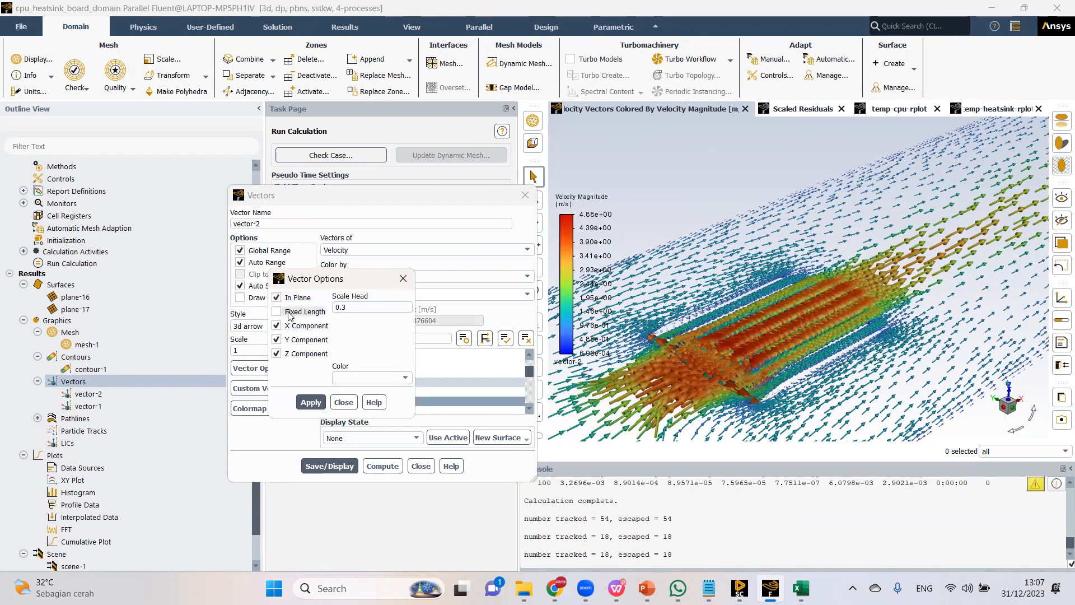
click(365, 379)
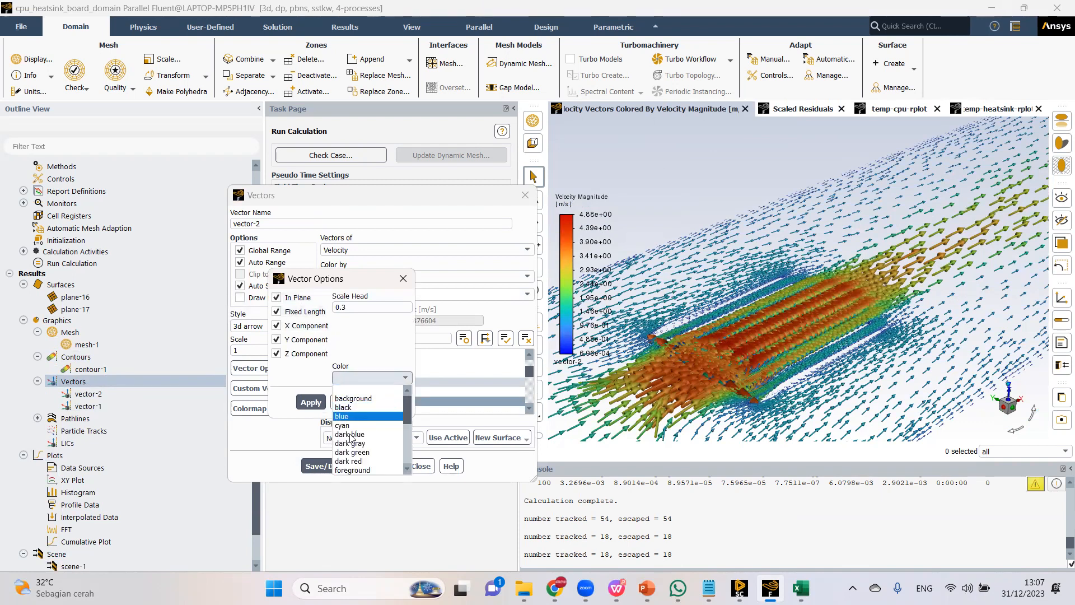
click(344, 407)
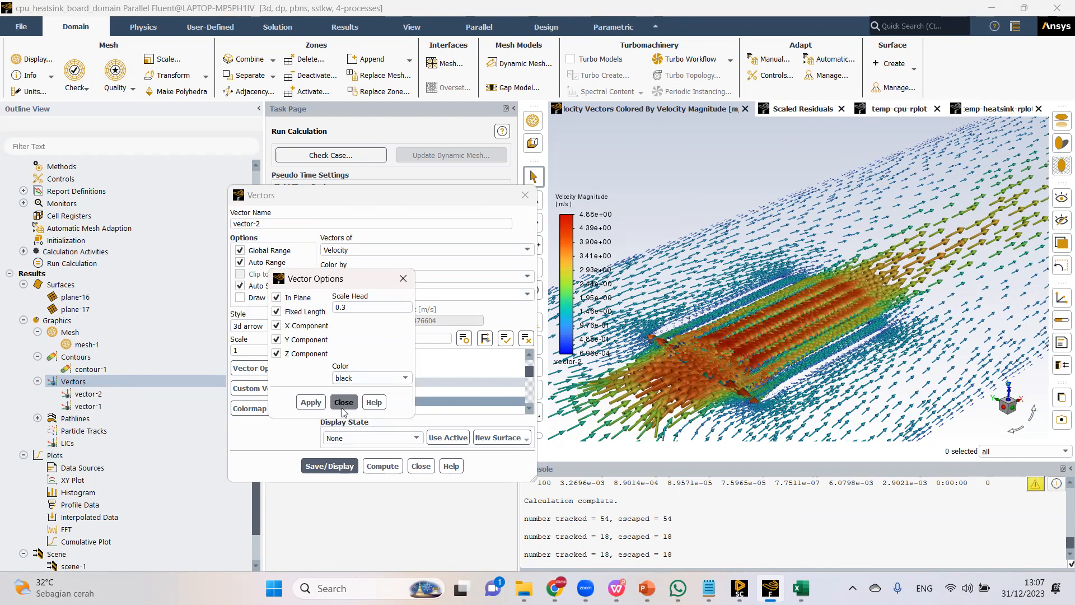
click(336, 403)
click(336, 466)
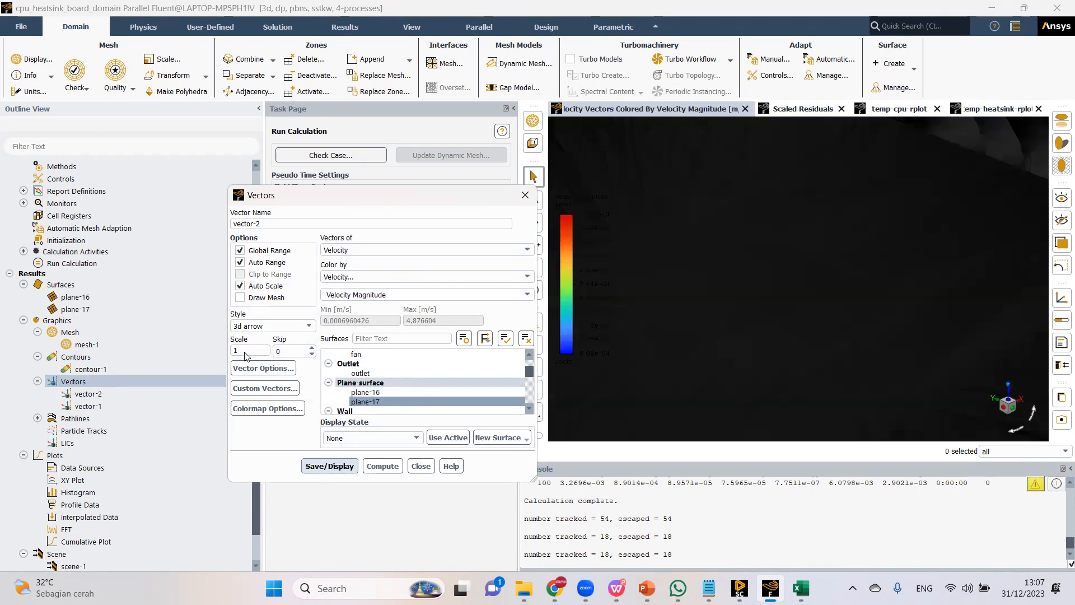
Try vector scales of 0.1 and 0.01 for vector-2, redisplaying the vectors at each value.
click(295, 201)
drag(273, 201, 237, 193)
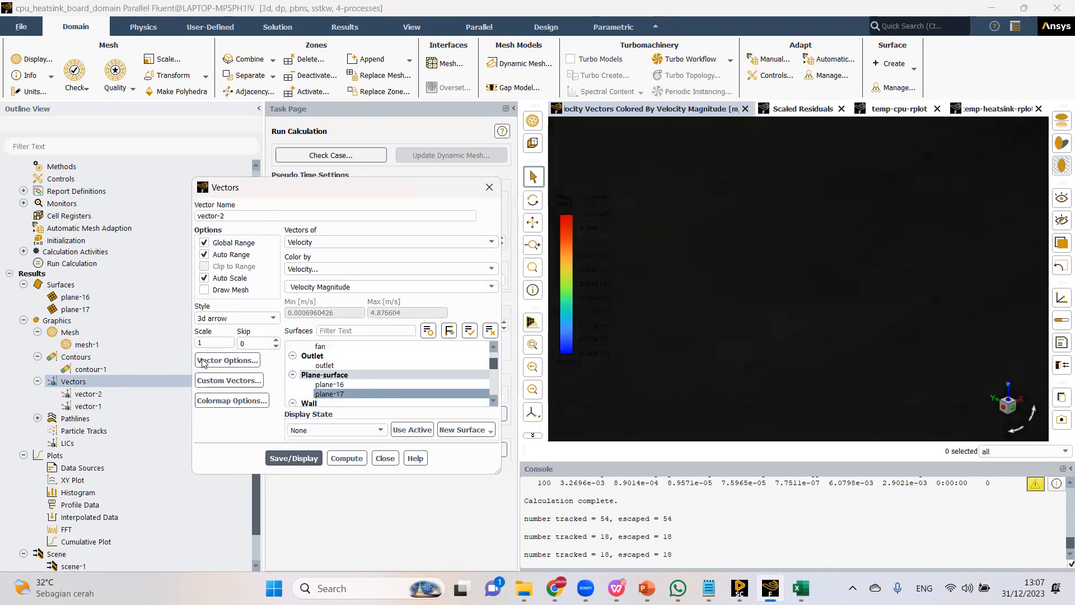
double_click(205, 342)
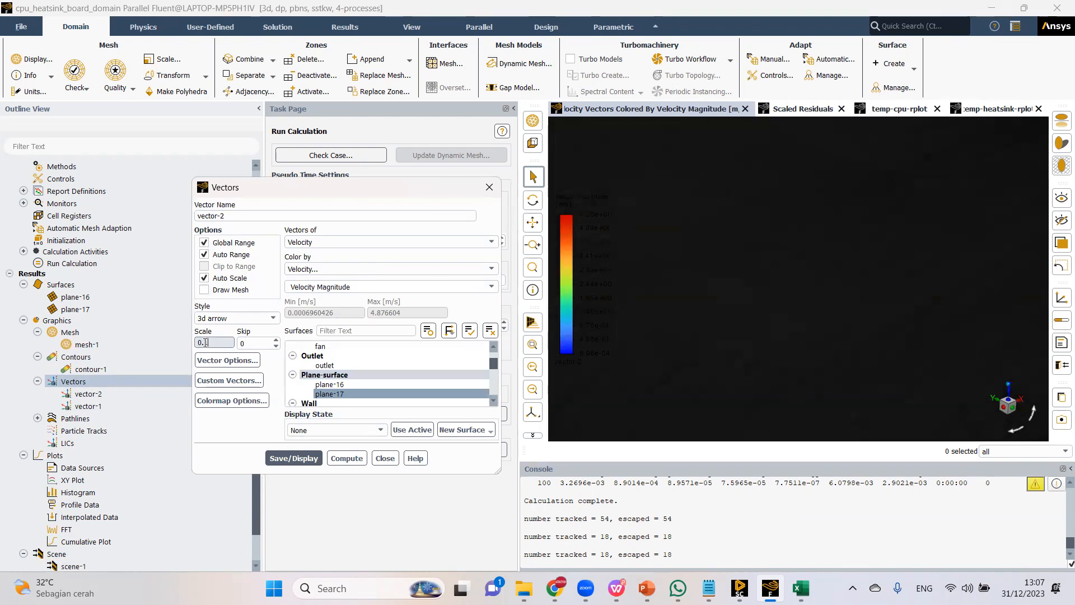
text(0.1)
click(293, 458)
drag(214, 343, 170, 340)
text(0.01)
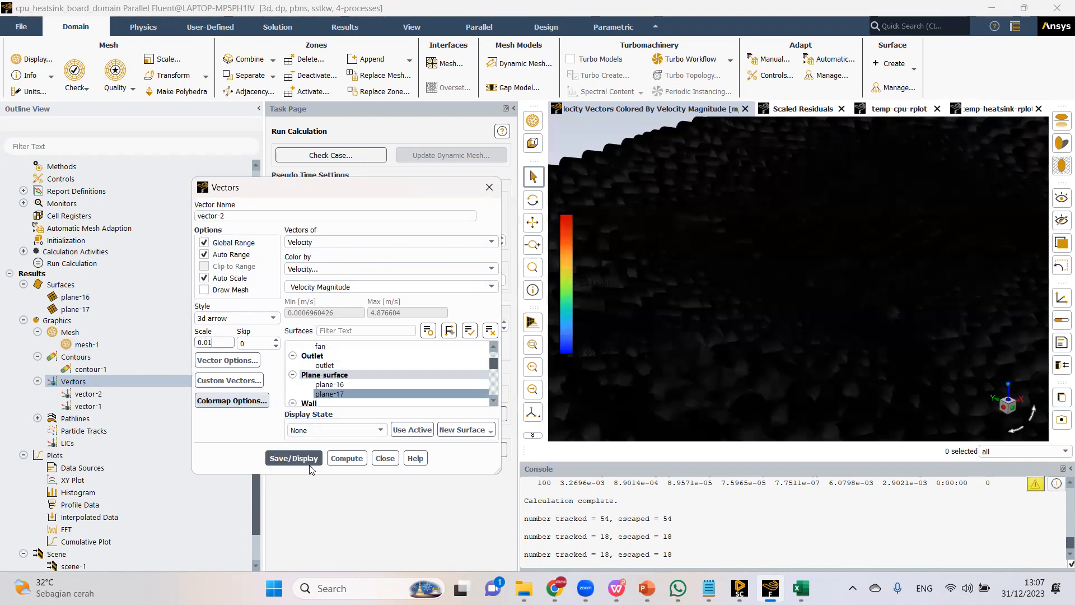
click(310, 465)
Reduce the vector-2 scale to 0.005, change its last digit to 8, redisplay the vectors and close the vector settings.
drag(214, 343, 167, 341)
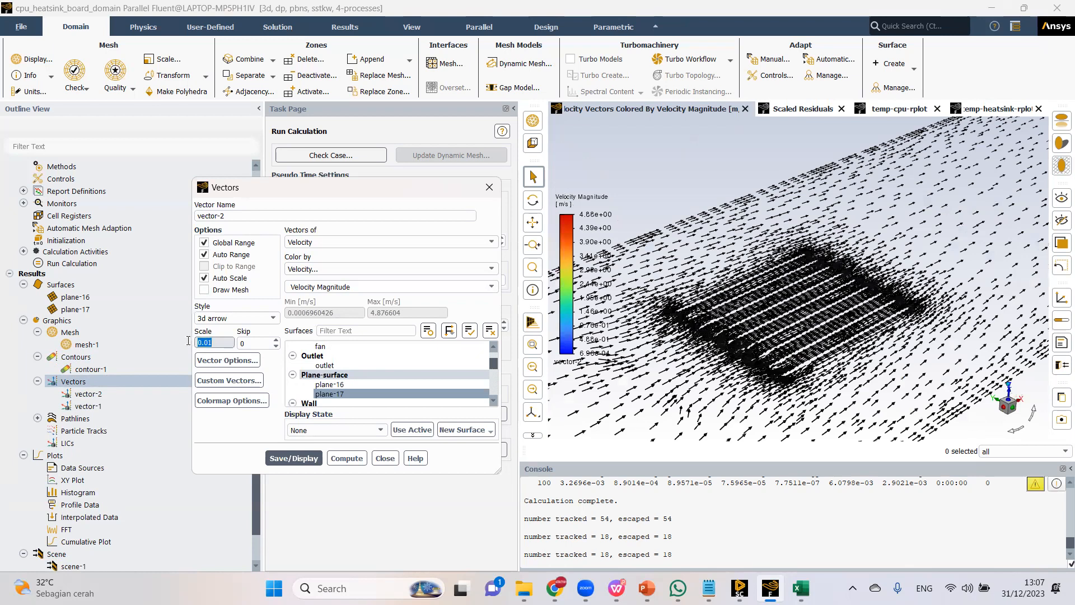
text(0.005)
click(306, 458)
click(218, 342)
text(8)
click(294, 458)
click(386, 462)
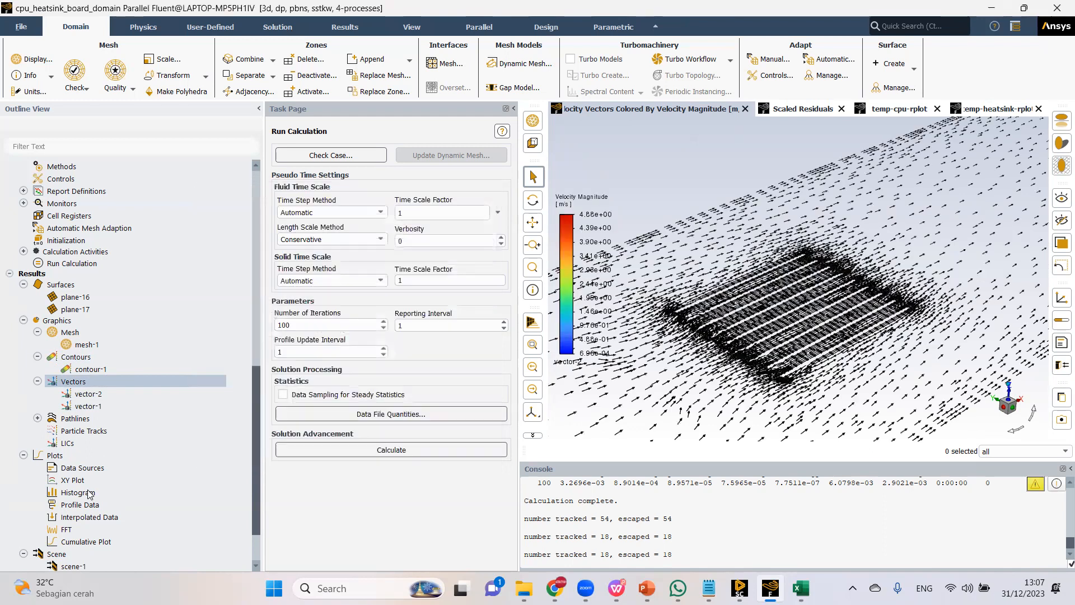
Add vector-2 to scene-1 alongside contour-1, mesh-1 and pathlines-1, redisplay the scene and inspect the flow around the heatsink.
scroll(112, 336, down, 2)
right_click(72, 504)
click(104, 386)
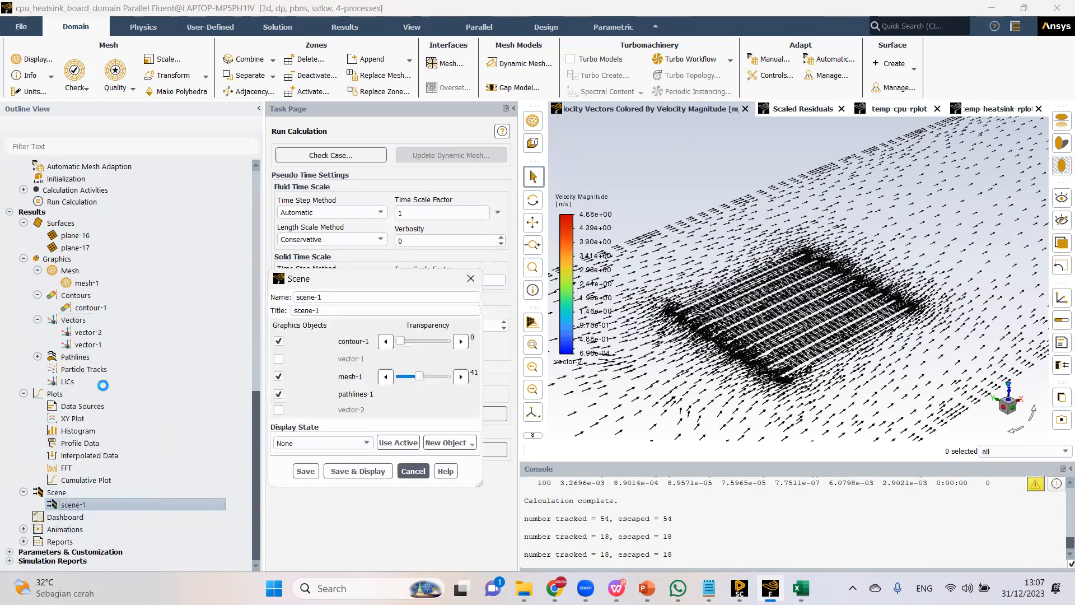
click(279, 412)
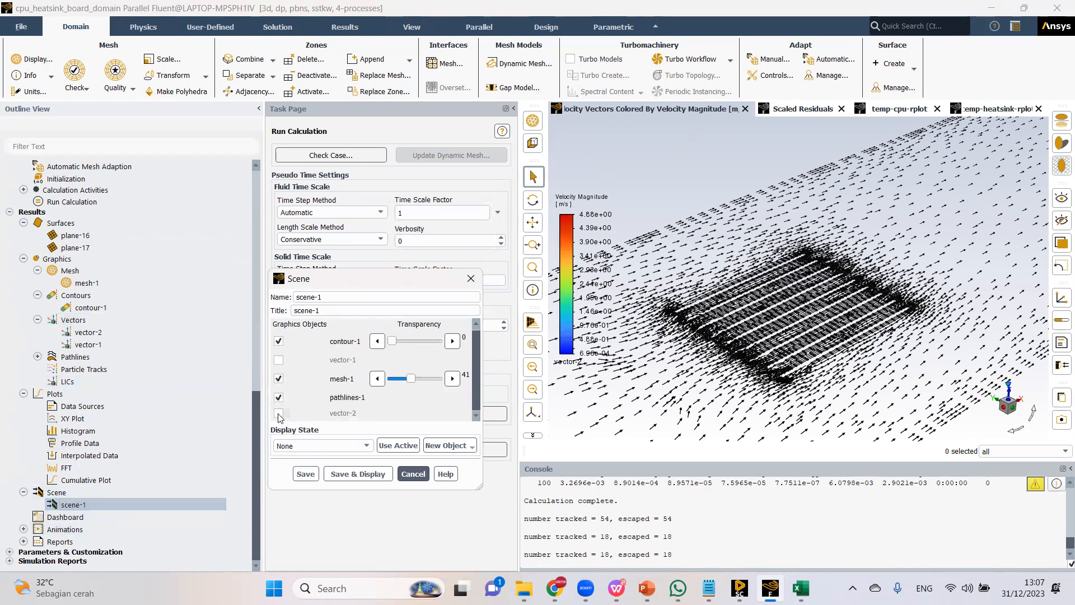
click(358, 473)
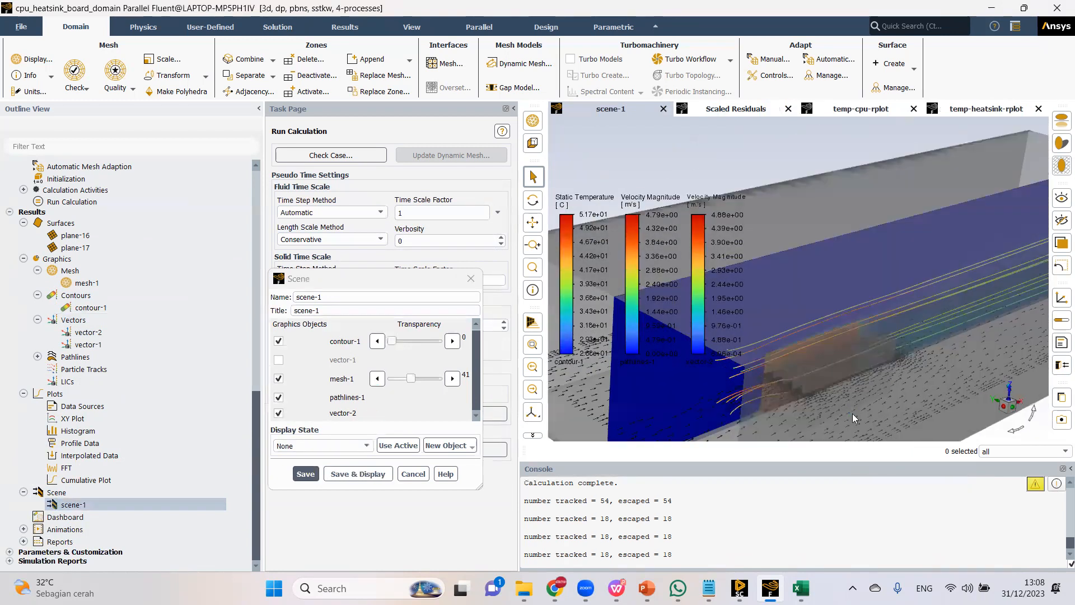
scroll(842, 413, up, 5)
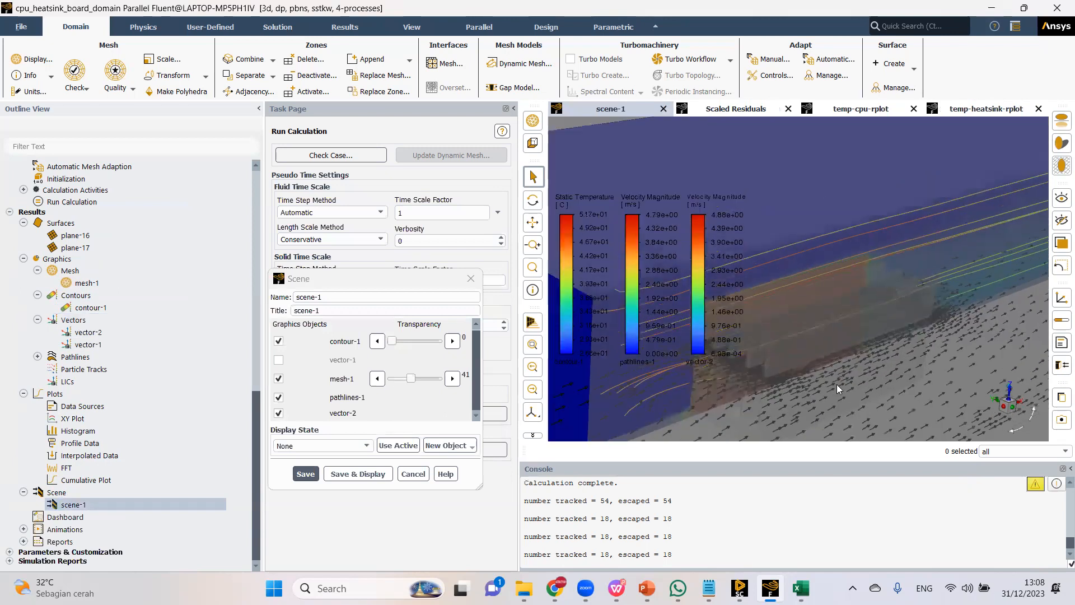
scroll(846, 394, down, 8)
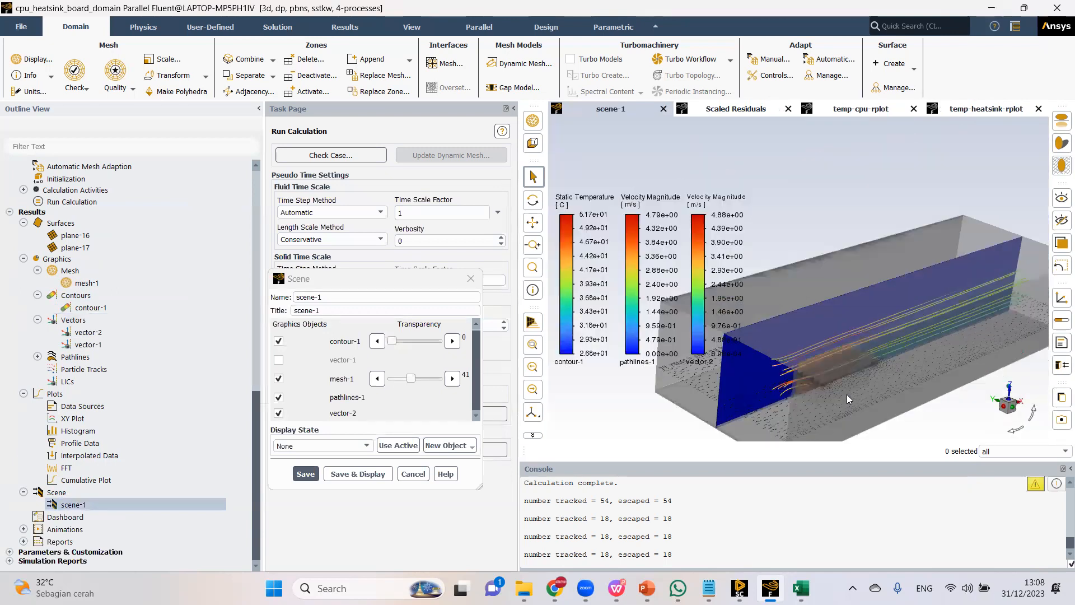
ctrl+middle_drag(844, 362, 837, 333)
scroll(848, 291, up, 3)
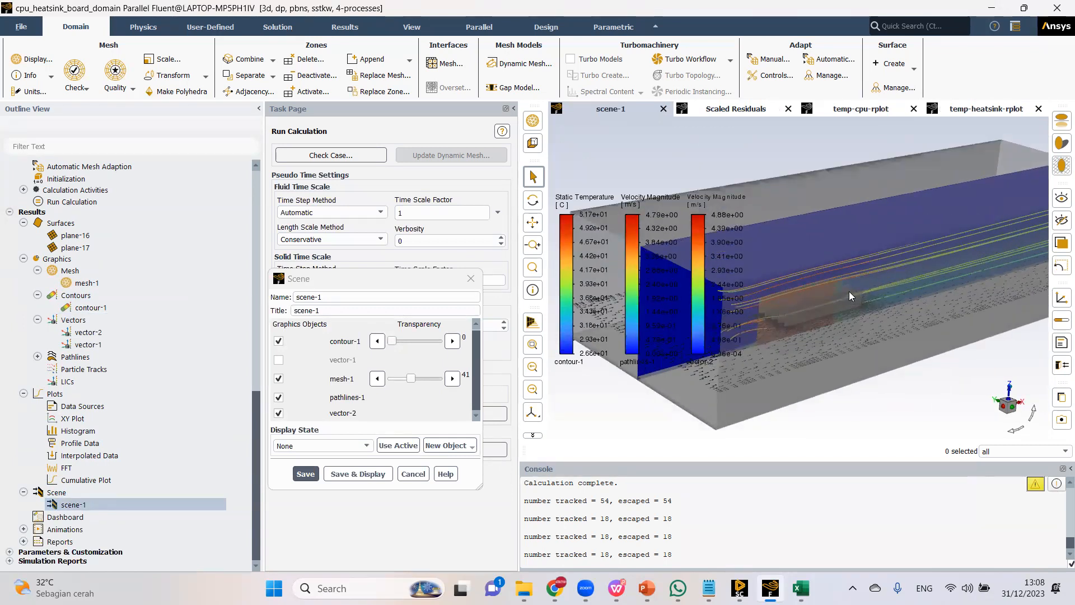
Compute the temp-heatsink and temp-cpu report definitions to print their volume-average temperatures.
scroll(24, 241, up, 3)
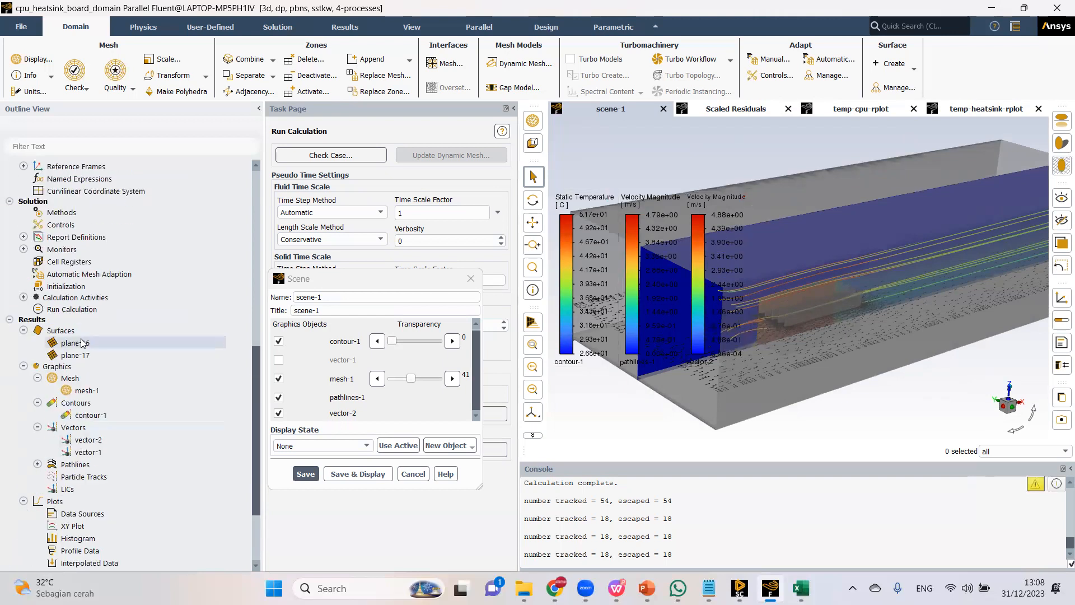
click(24, 238)
right_click(61, 249)
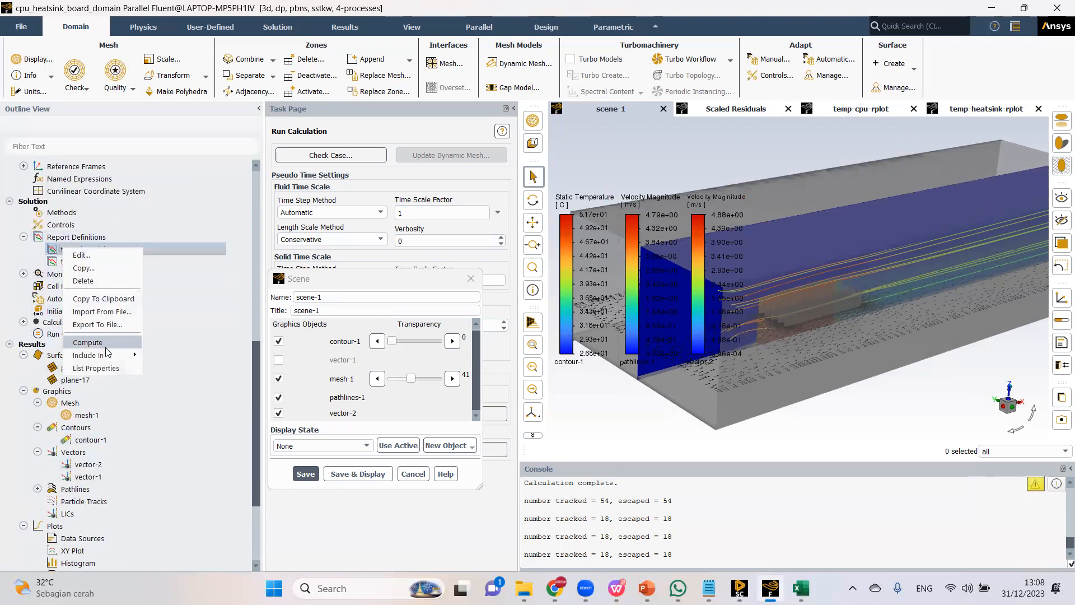
click(106, 348)
right_click(124, 259)
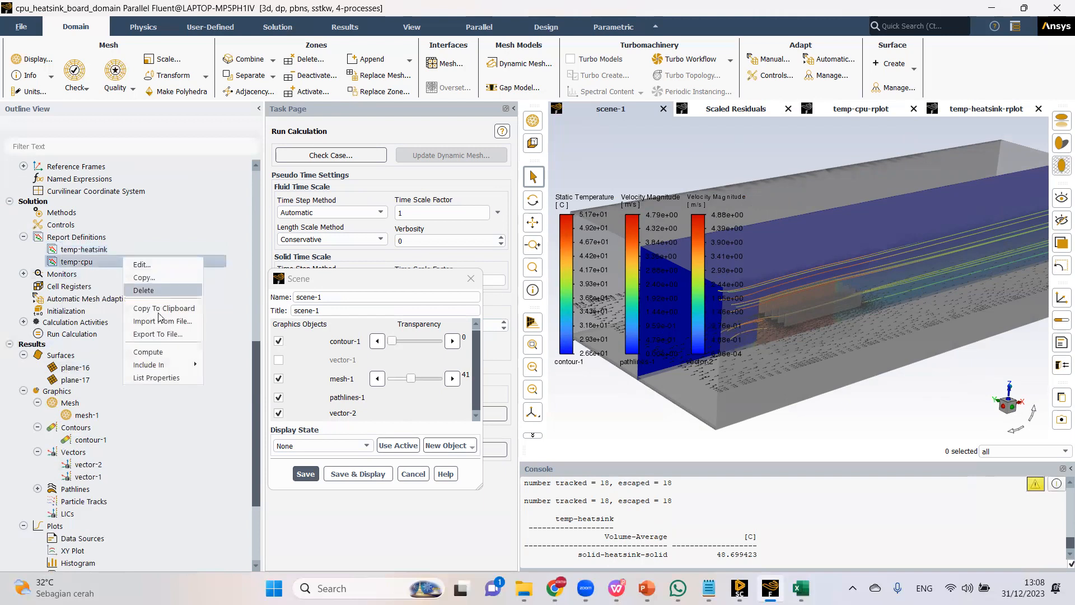
click(148, 352)
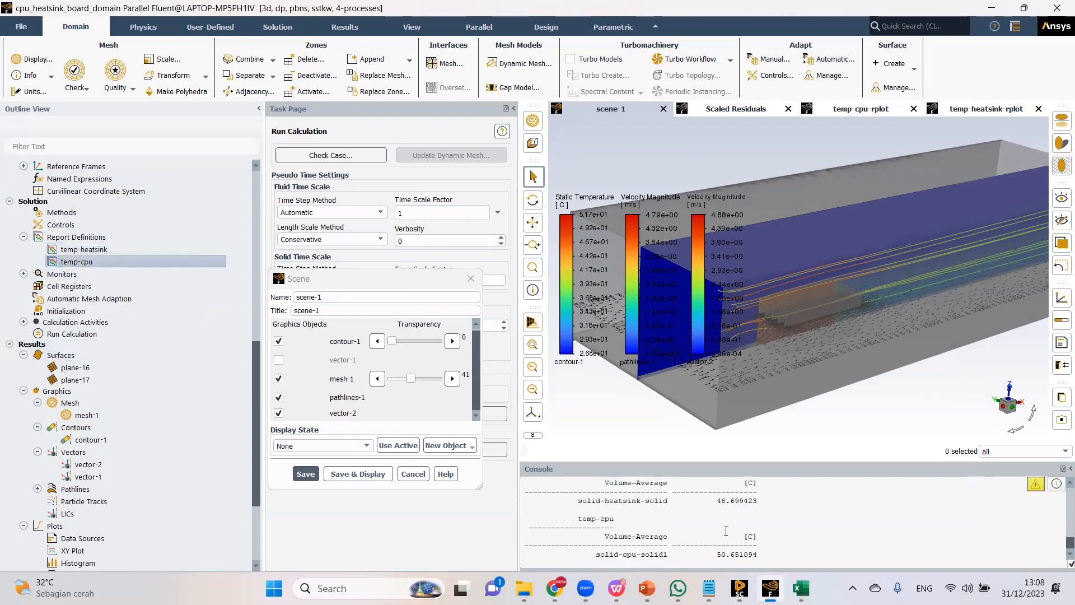